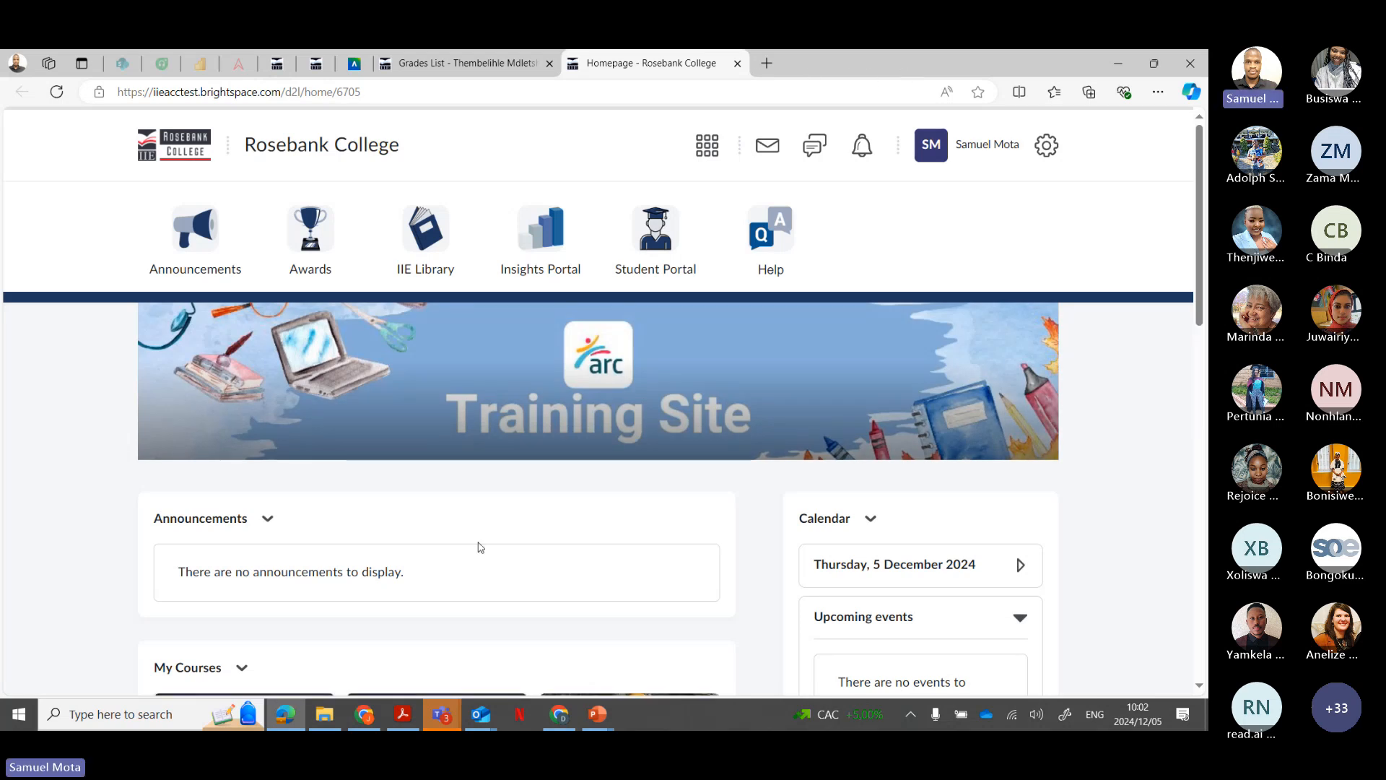
click(402, 714)
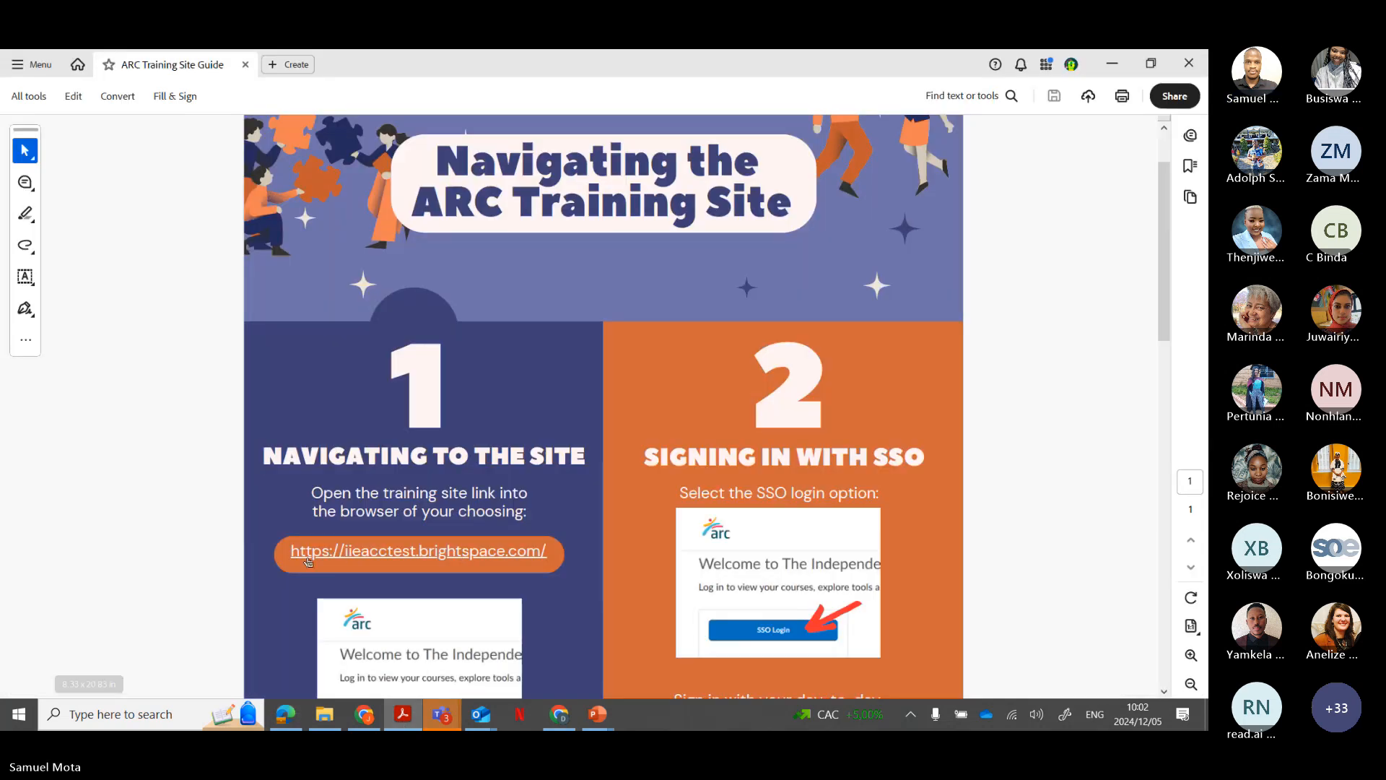
drag(291, 551, 547, 552)
right_click(511, 556)
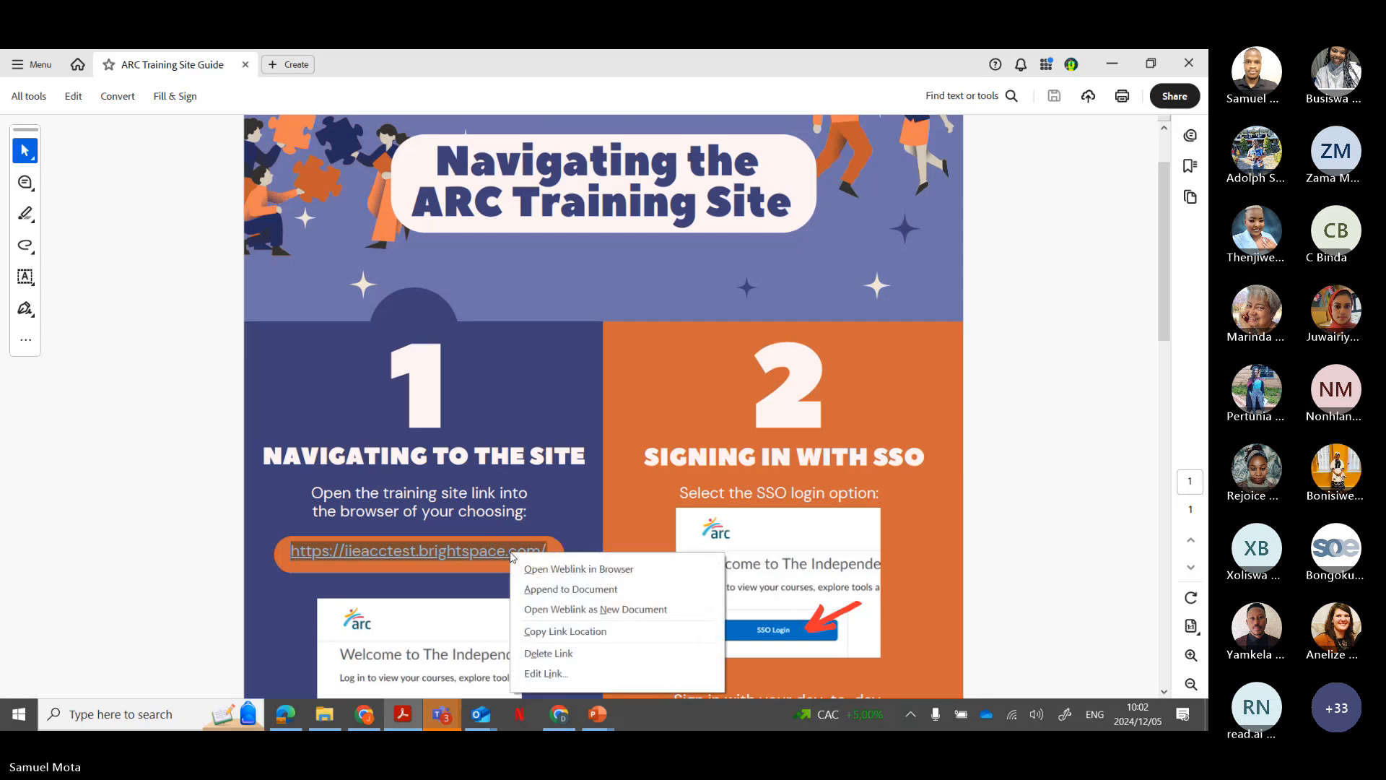
click(545, 632)
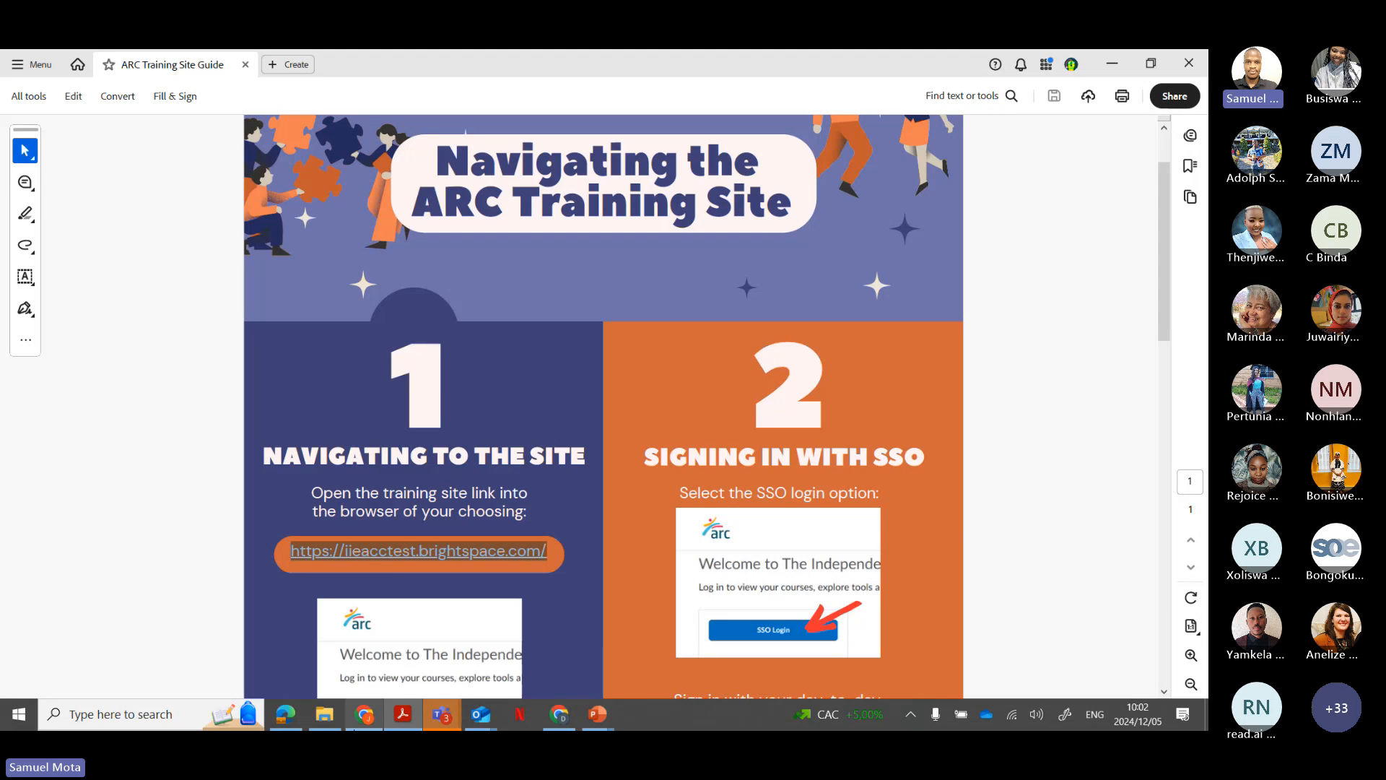
Step: Send the copied training site link to the meeting chat in the Teams meeting and minimize the meeting window
mouse_move(442, 719)
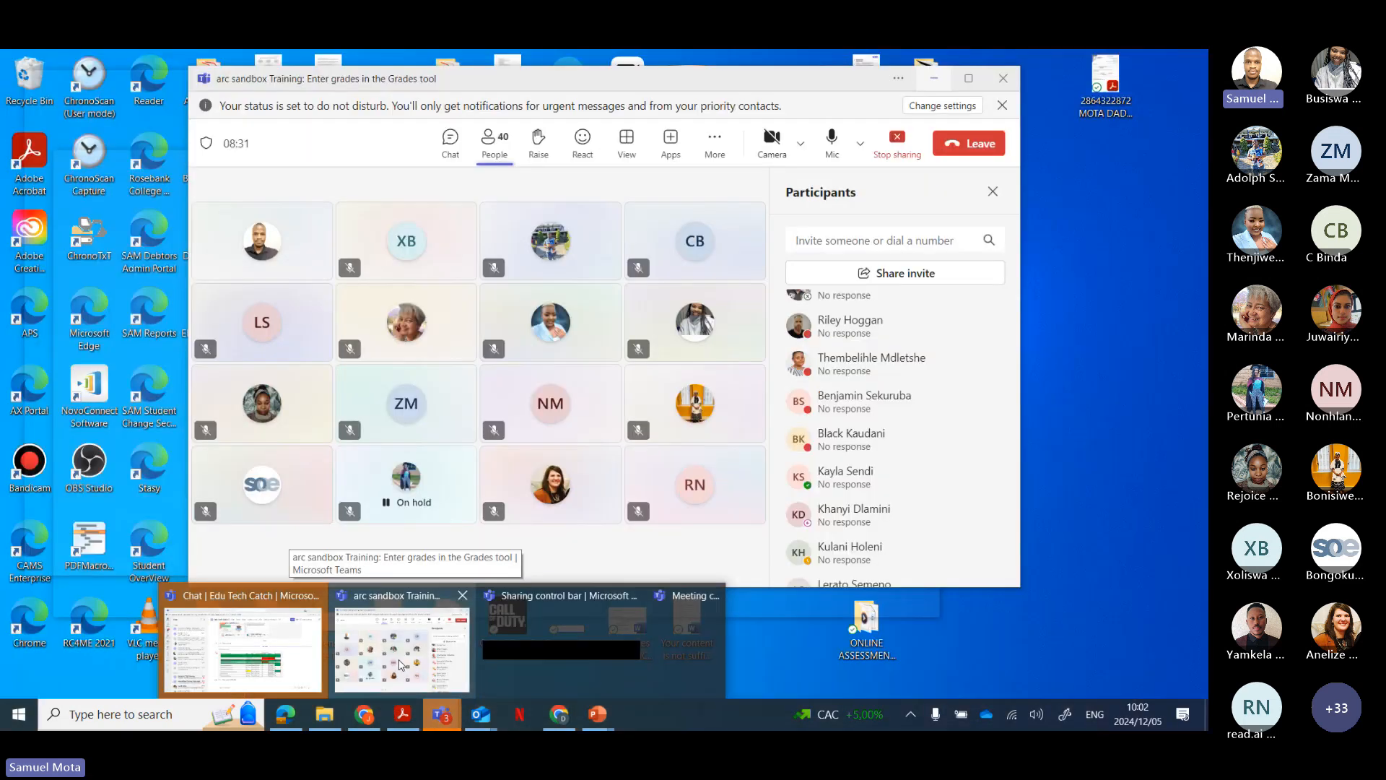
click(401, 661)
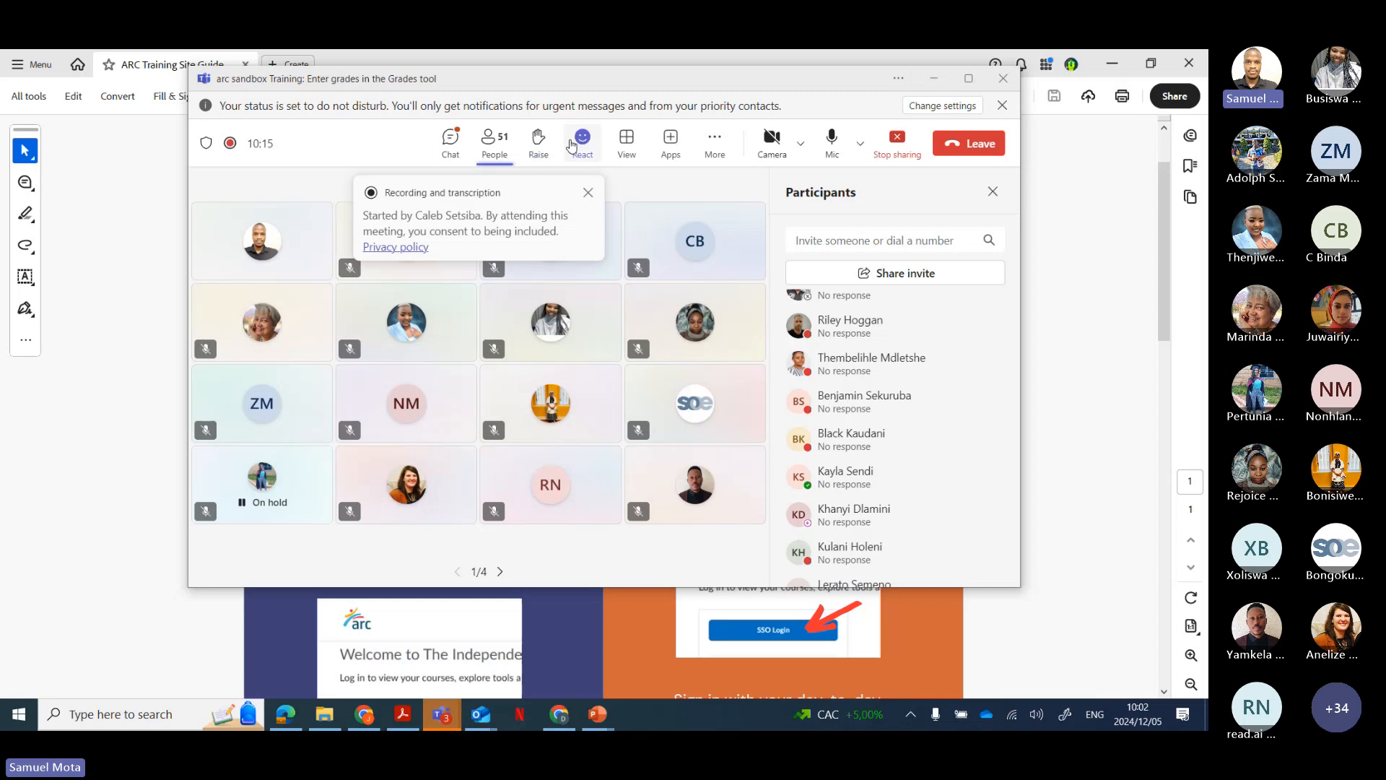
click(450, 142)
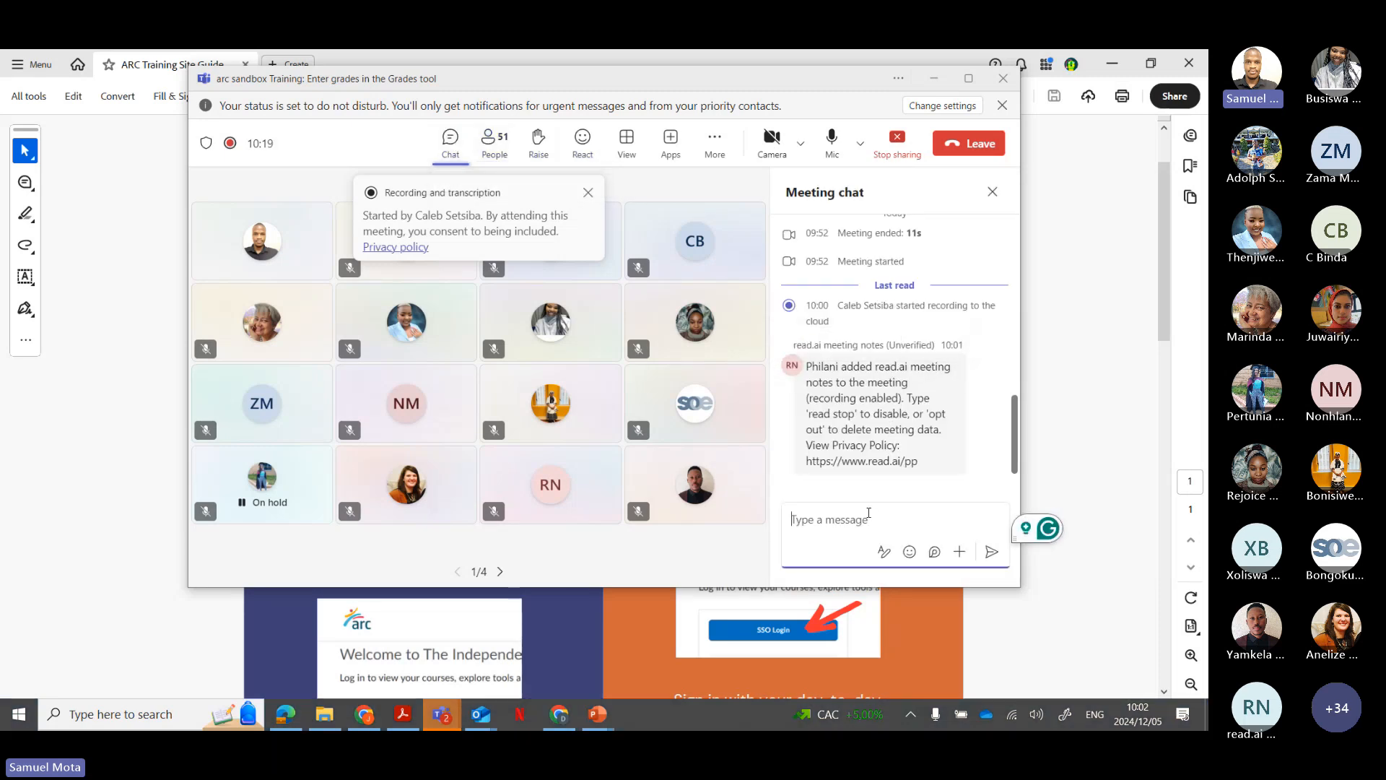
right_click(869, 514)
click(915, 570)
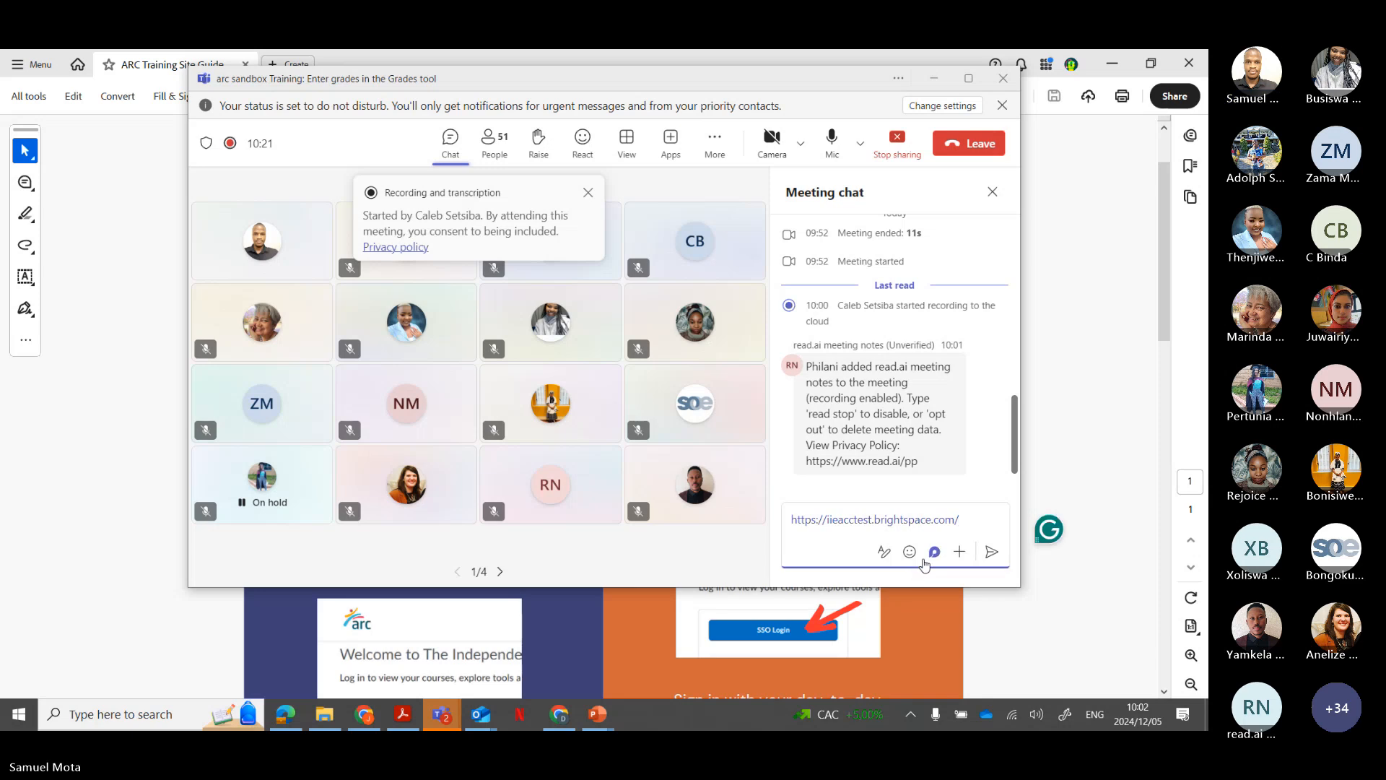
key(Return)
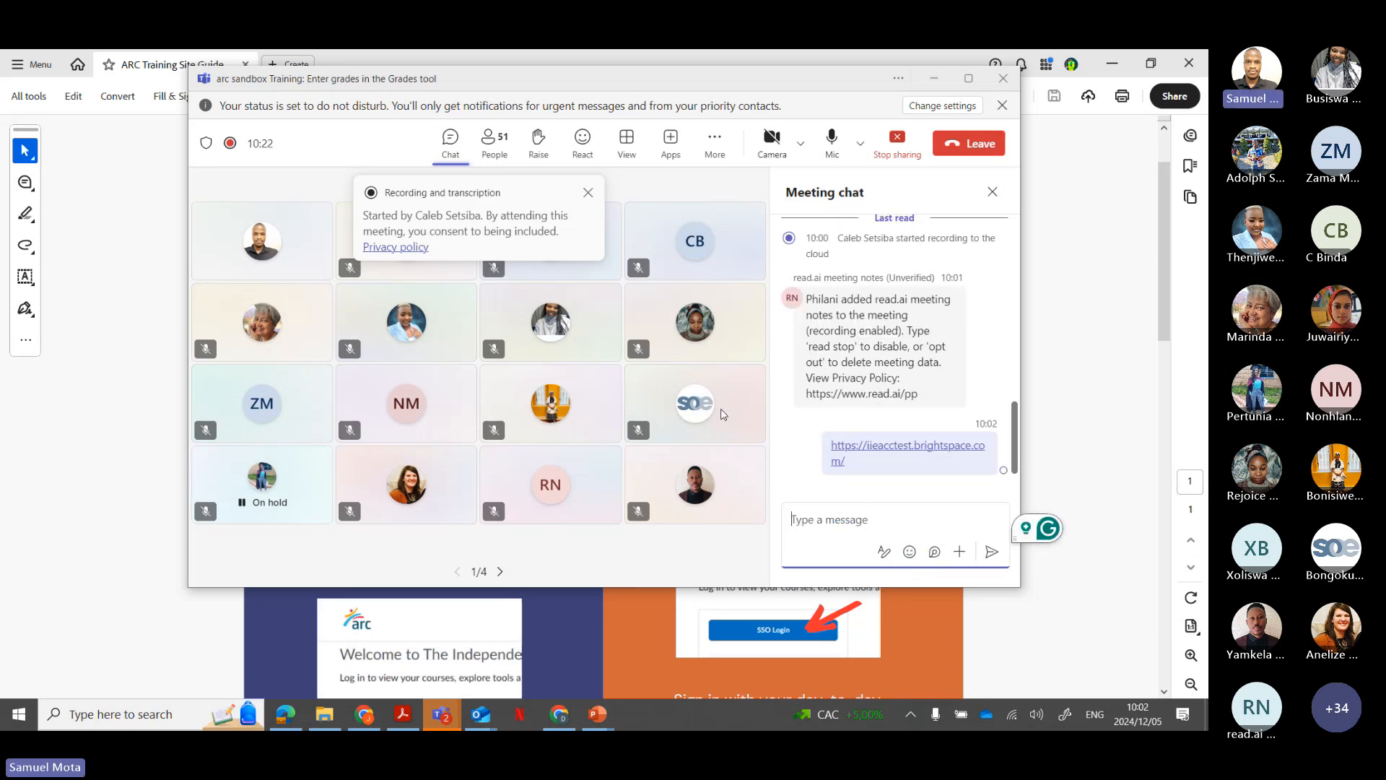
click(933, 78)
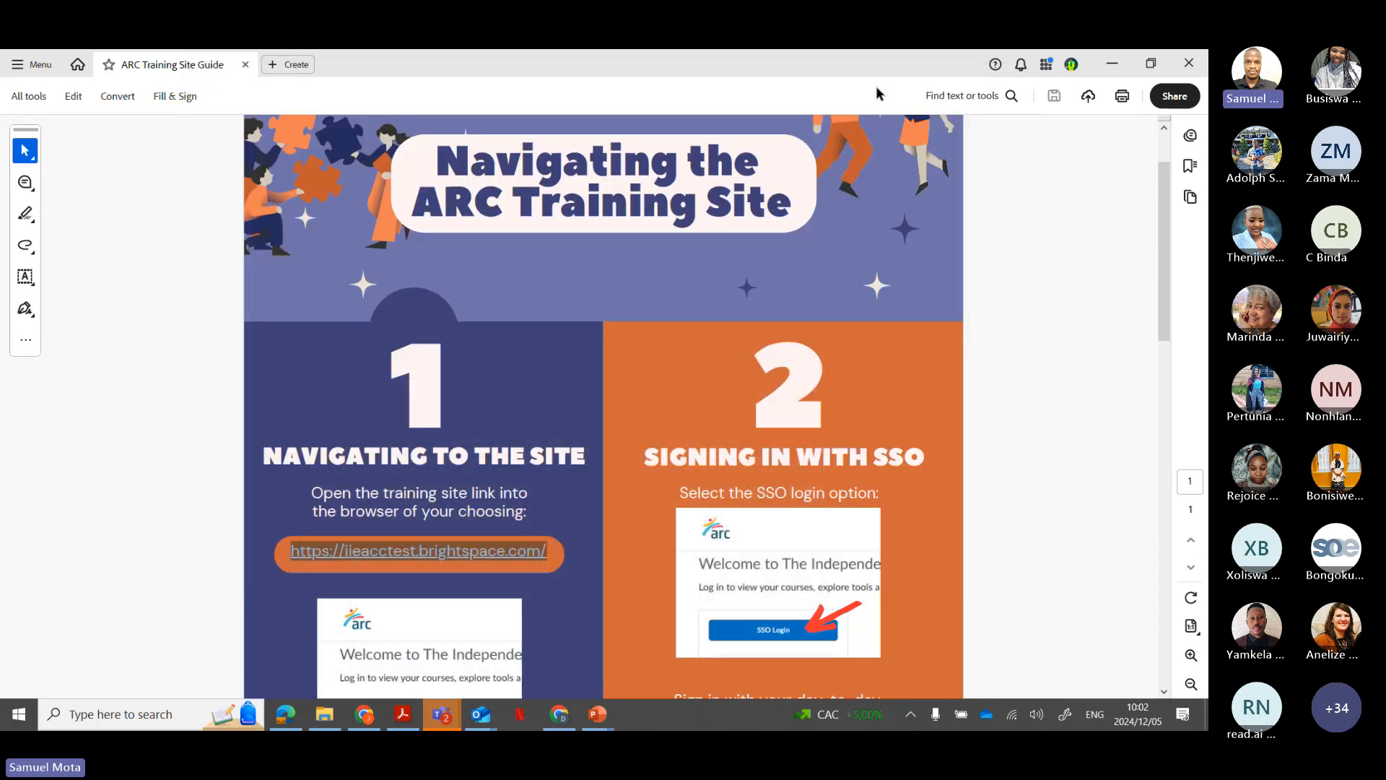
Step: Open the training site from the guide's link and enter the first sandbox course in the course selector
click(392, 557)
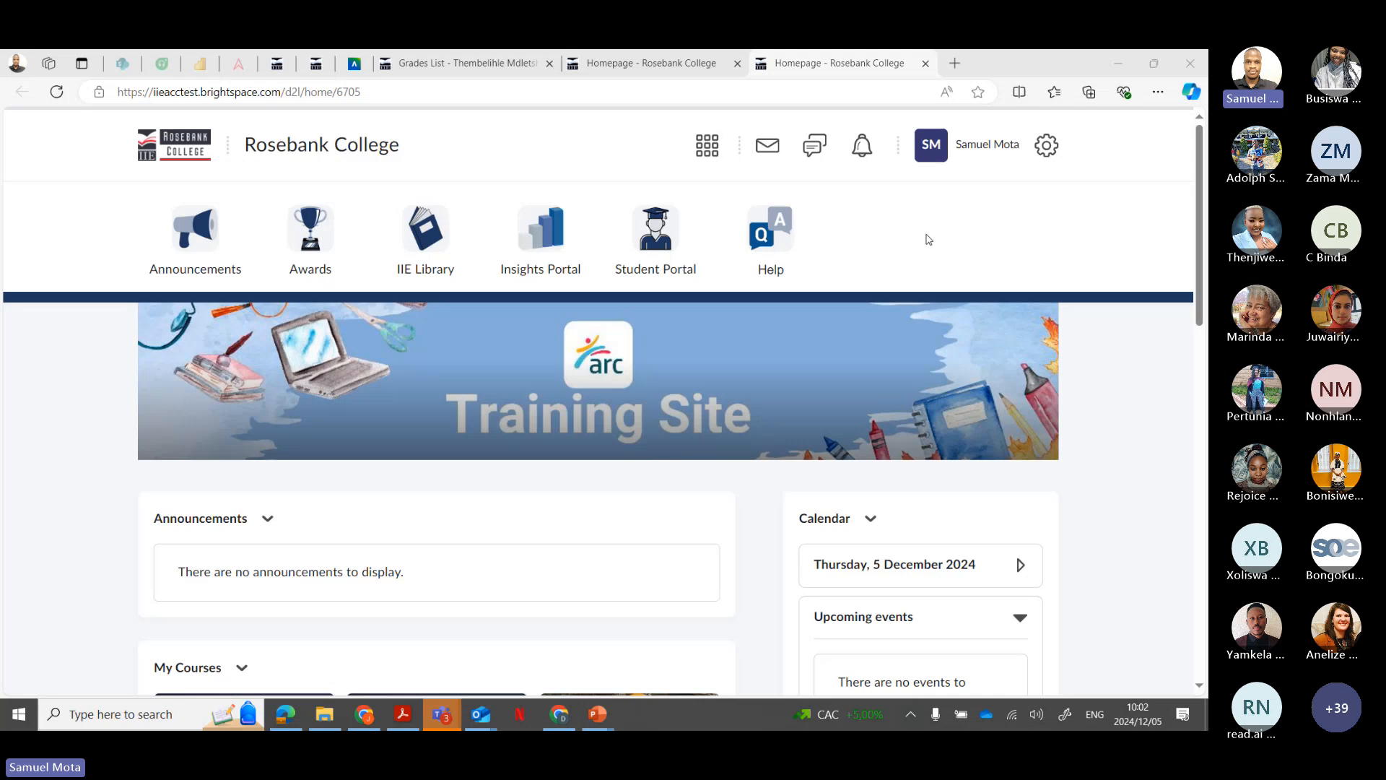
scroll(928, 239, down, 2)
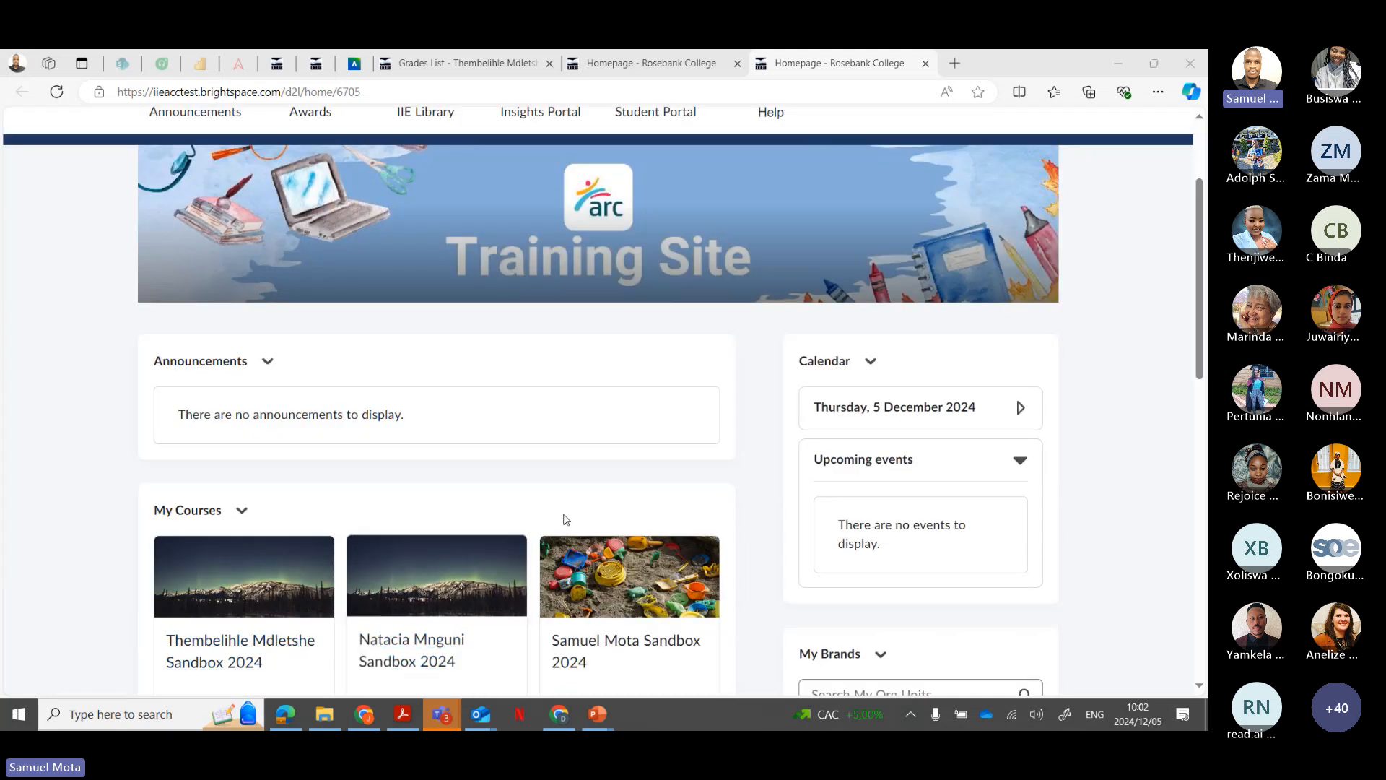
scroll(566, 520, up, 2)
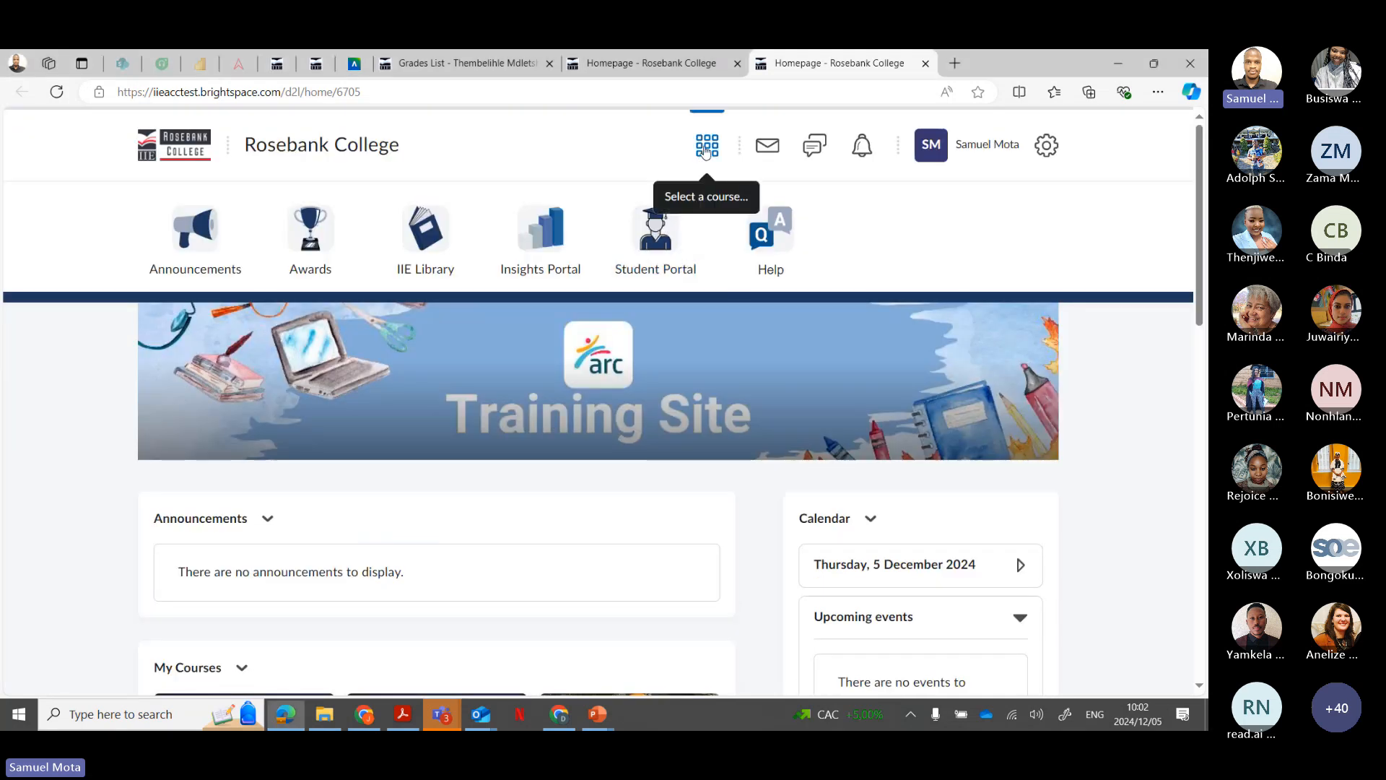
click(705, 146)
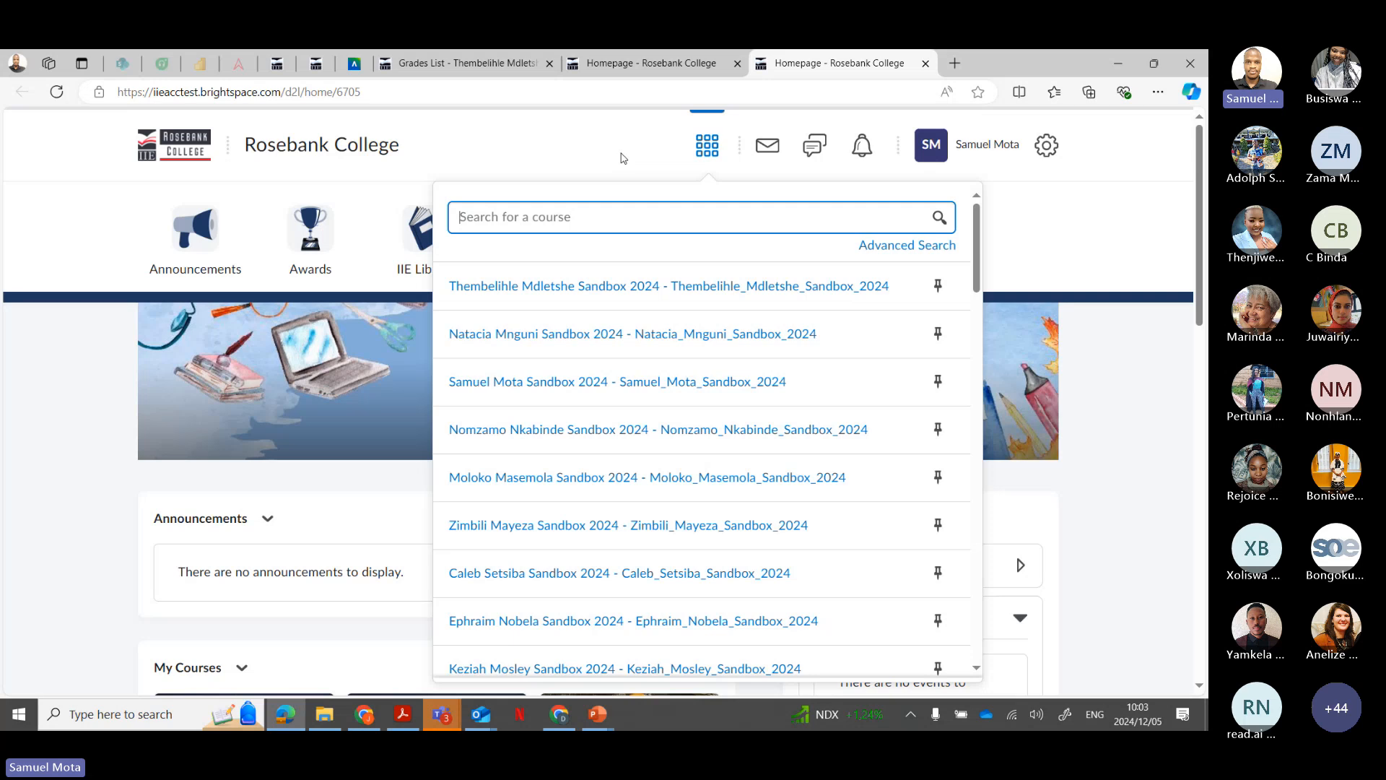
click(584, 297)
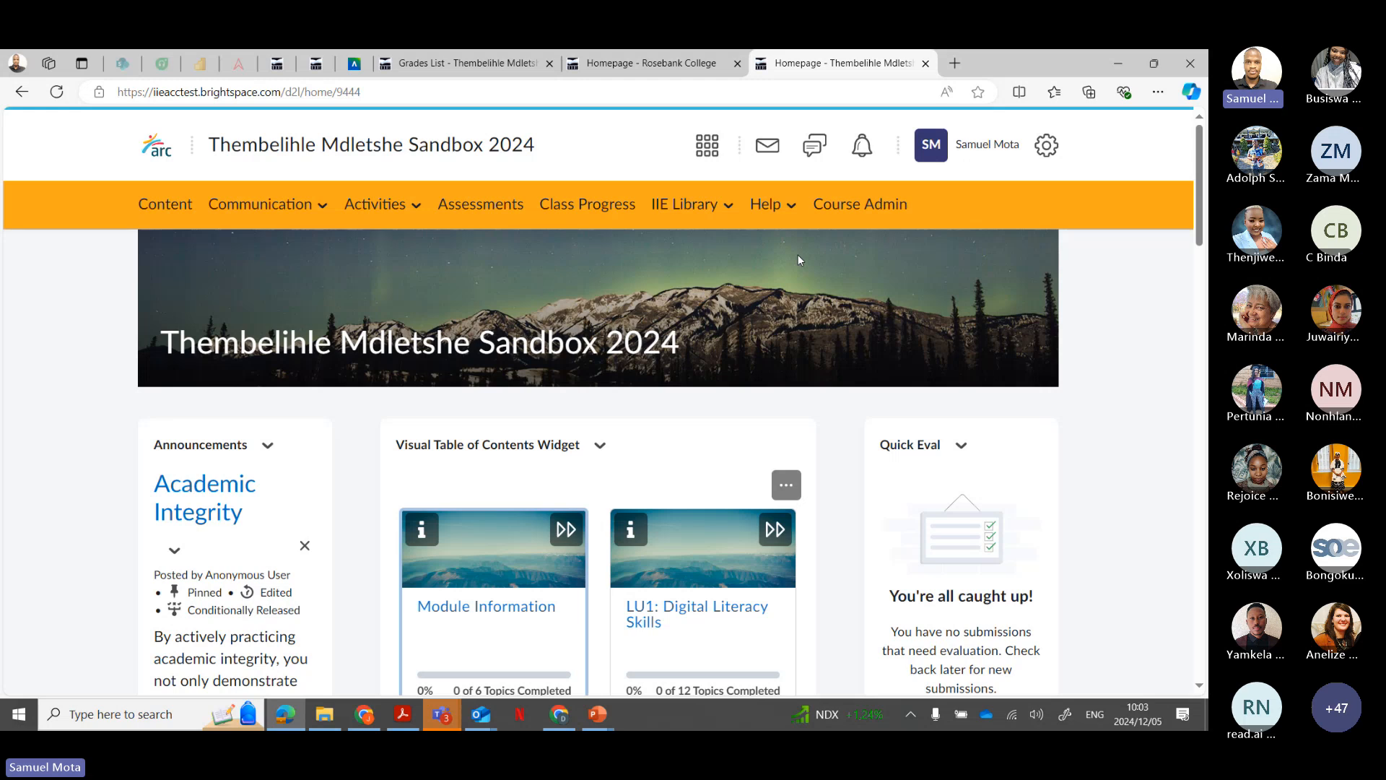
Step: Open the course's Grades tool from Course Administration and bring the learner's grade row into view
click(837, 205)
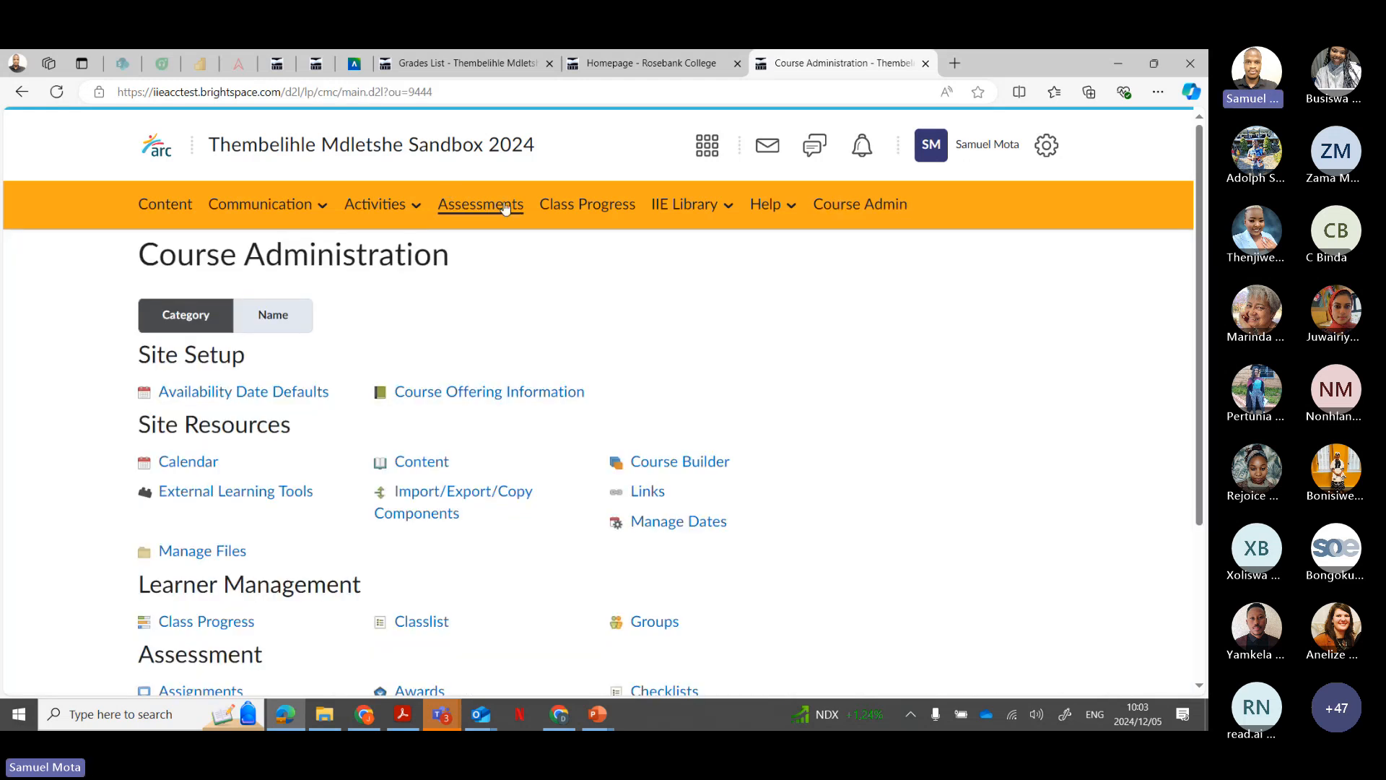
scroll(623, 370, down, 3)
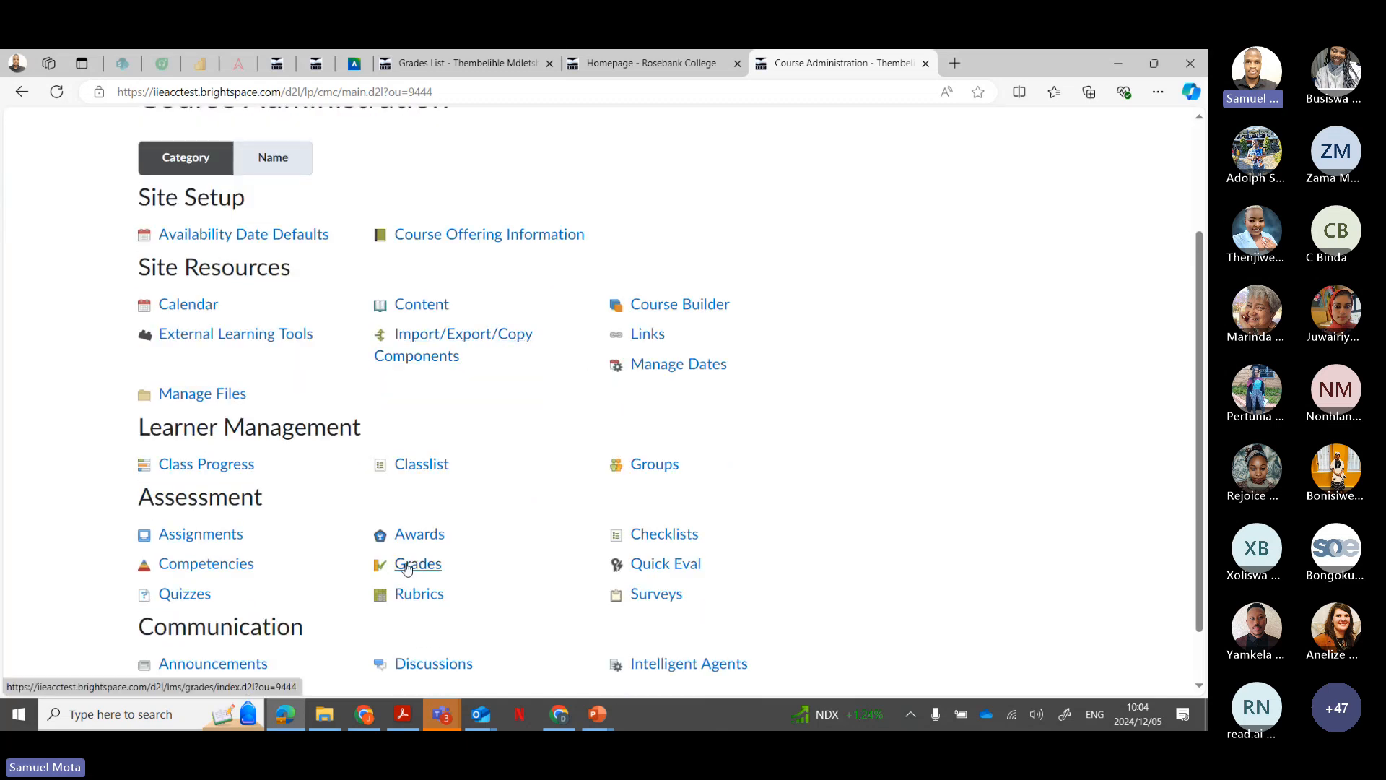
click(407, 568)
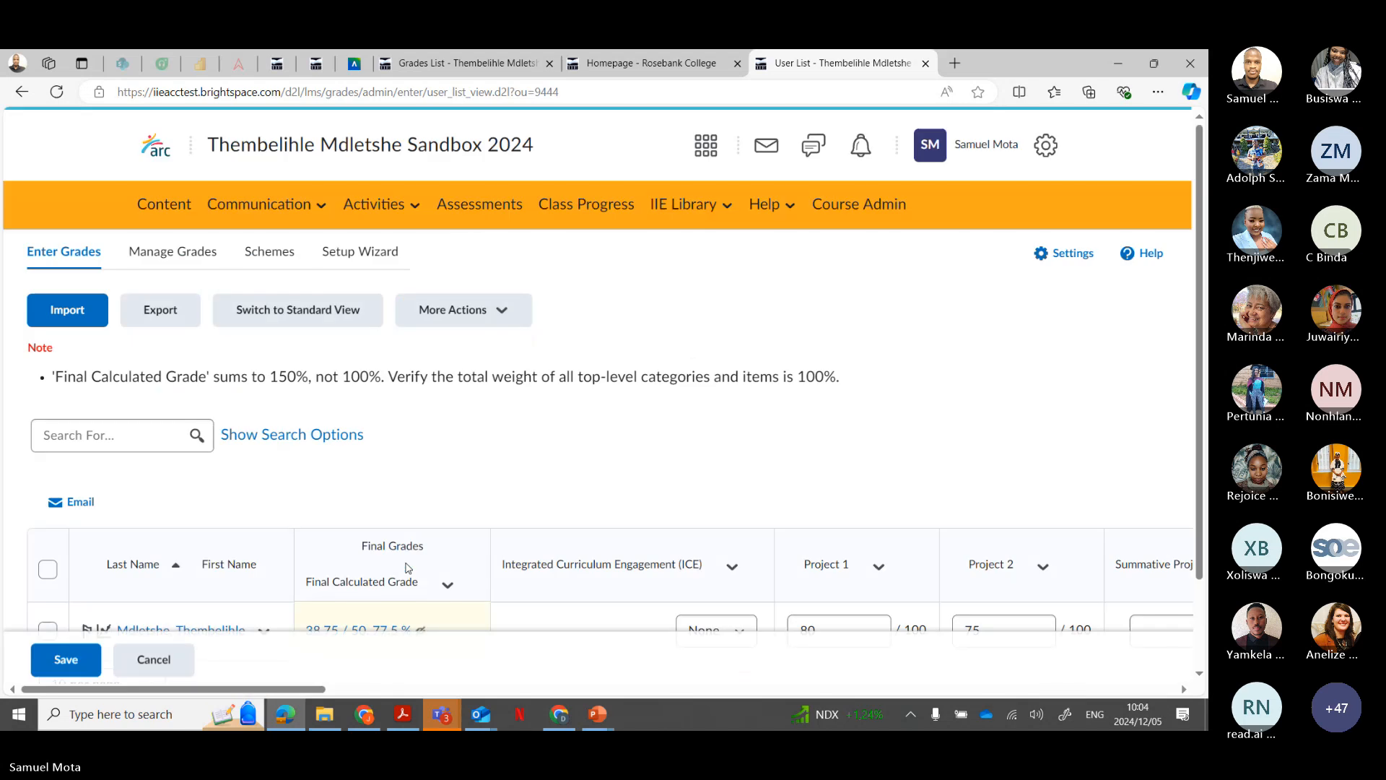
scroll(461, 483, down, 1)
scroll(462, 483, down, 1)
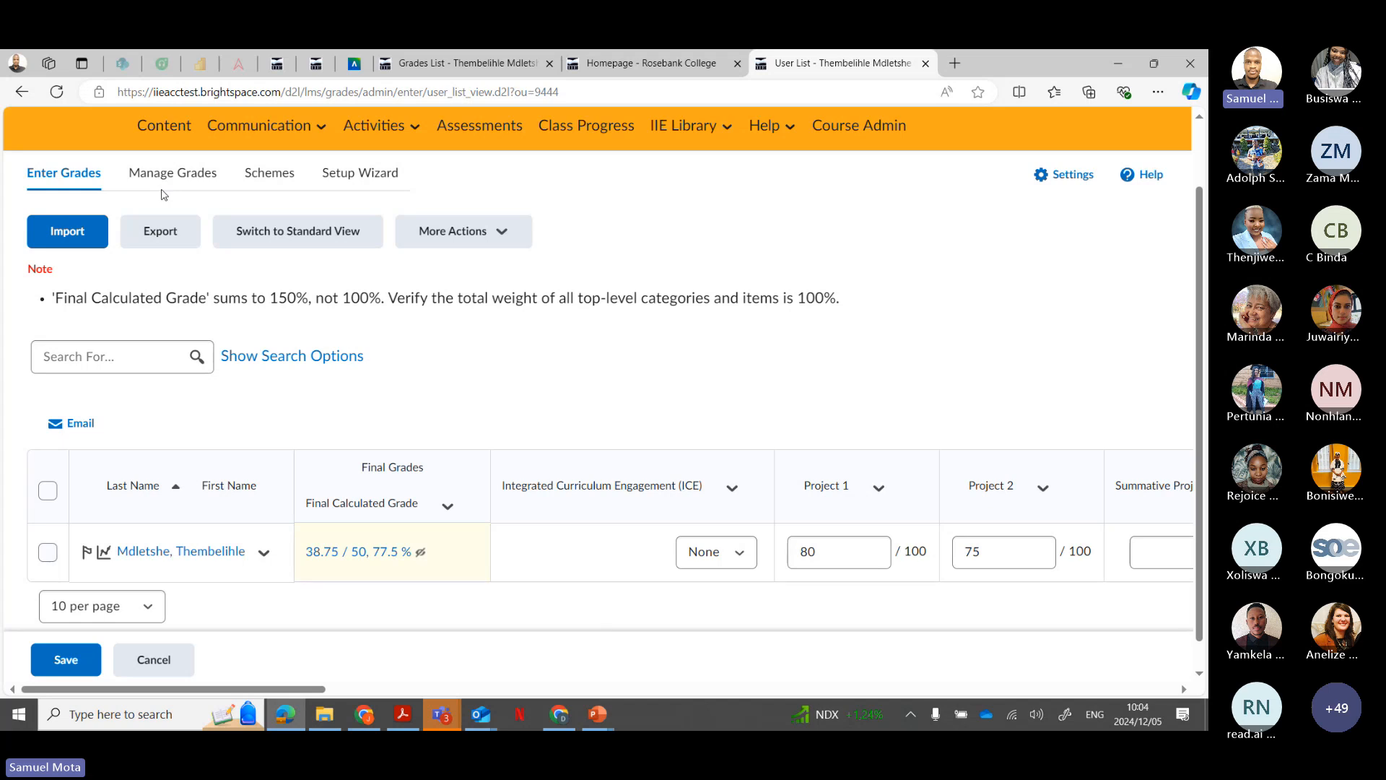
Step: Review the full list of grade items, their types, associations, maximum points and weights in Manage Grades
click(184, 177)
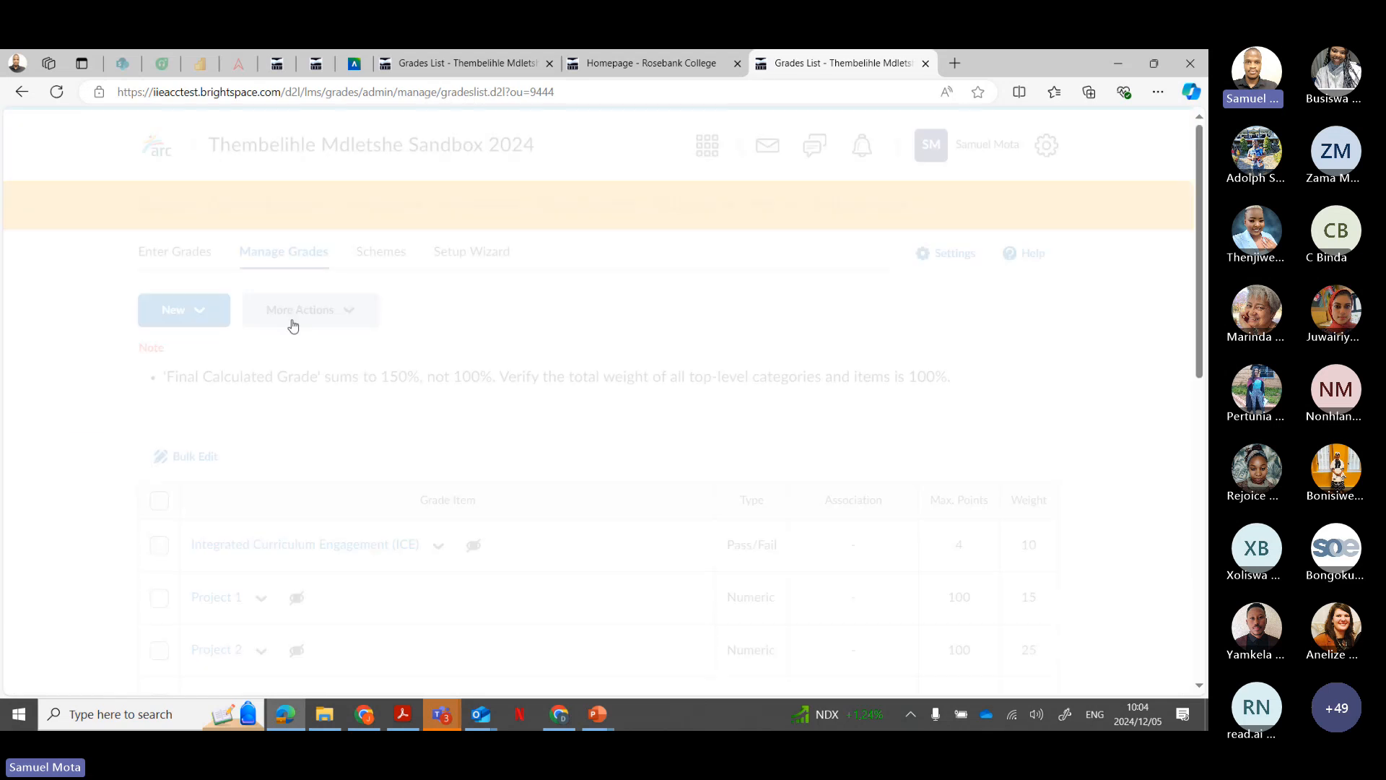
scroll(328, 408, down, 1)
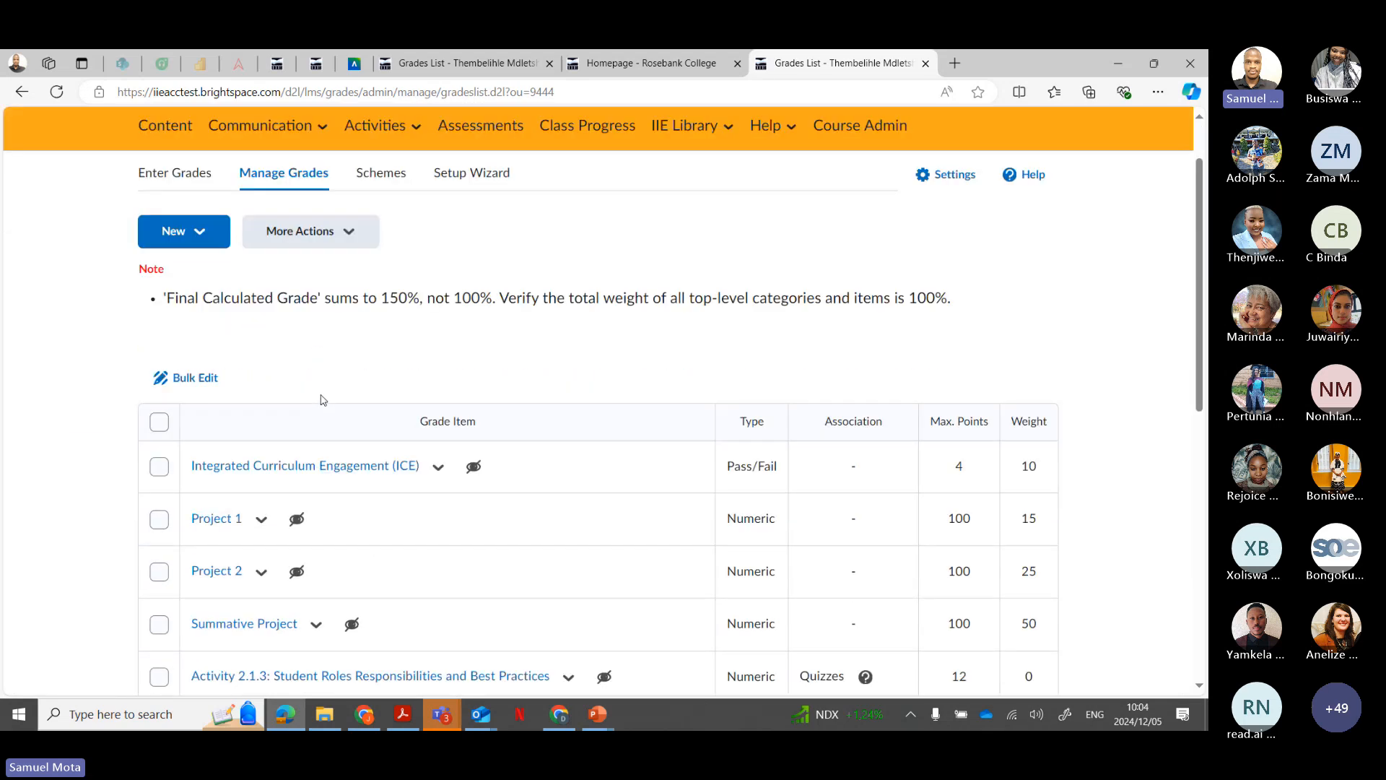
scroll(313, 398, down, 8)
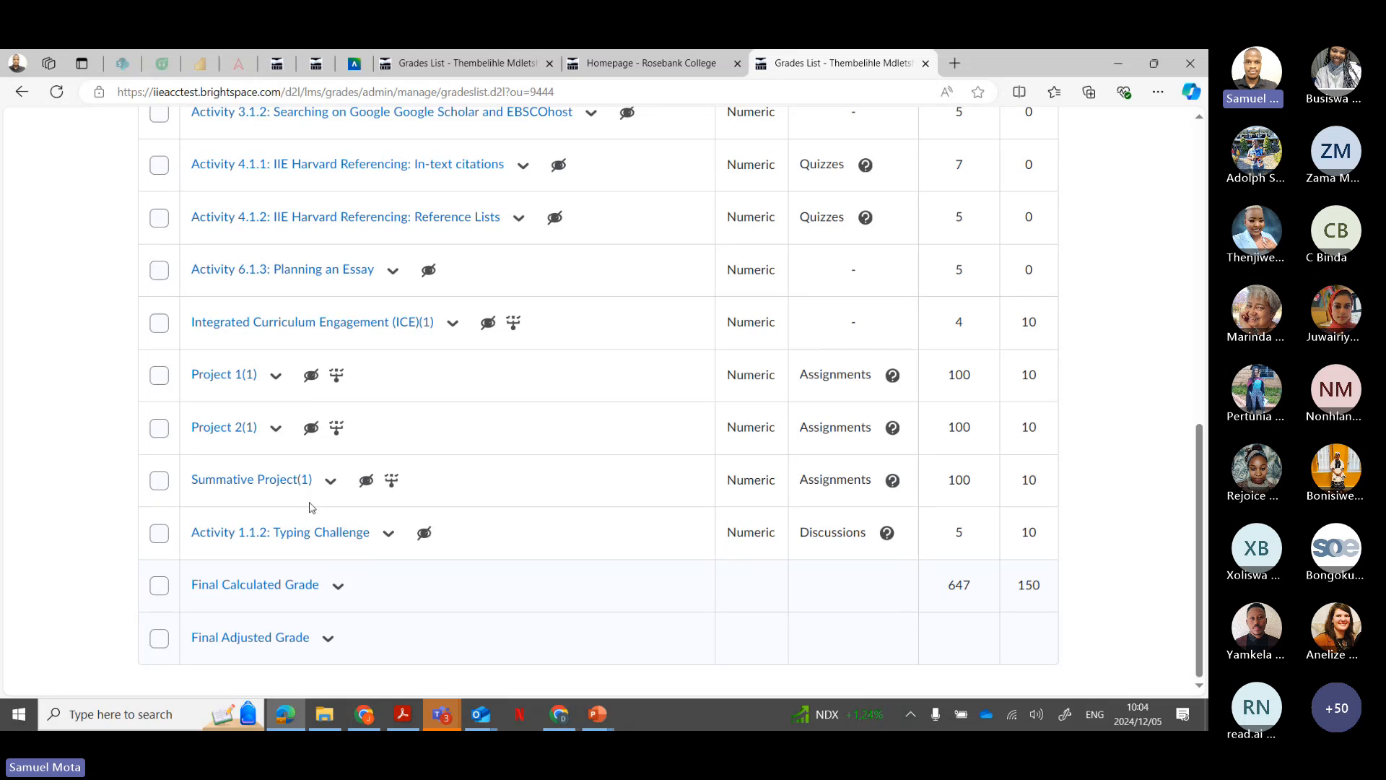
scroll(312, 506, up, 4)
scroll(312, 502, up, 4)
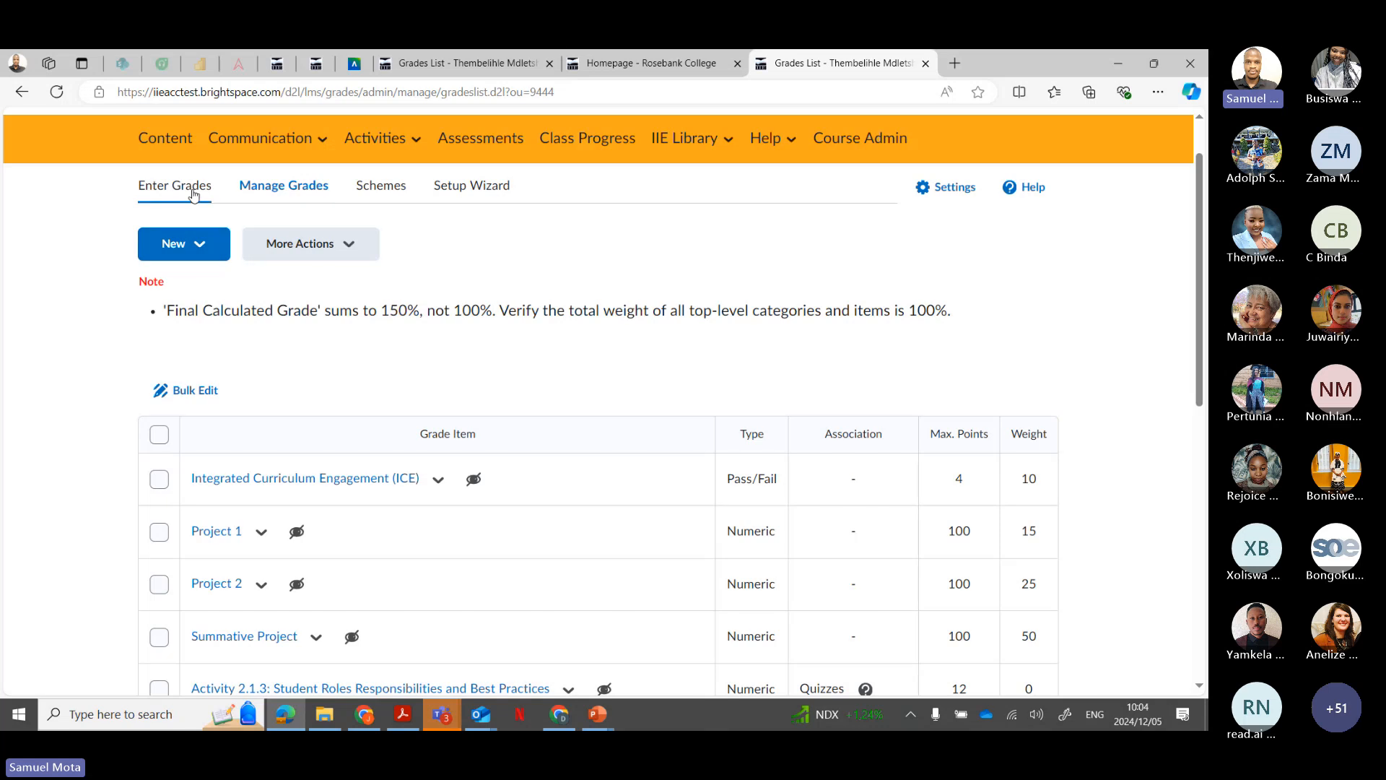
Step: Return to Enter Grades and open grade entry for the Project 2(1) grade item
click(192, 188)
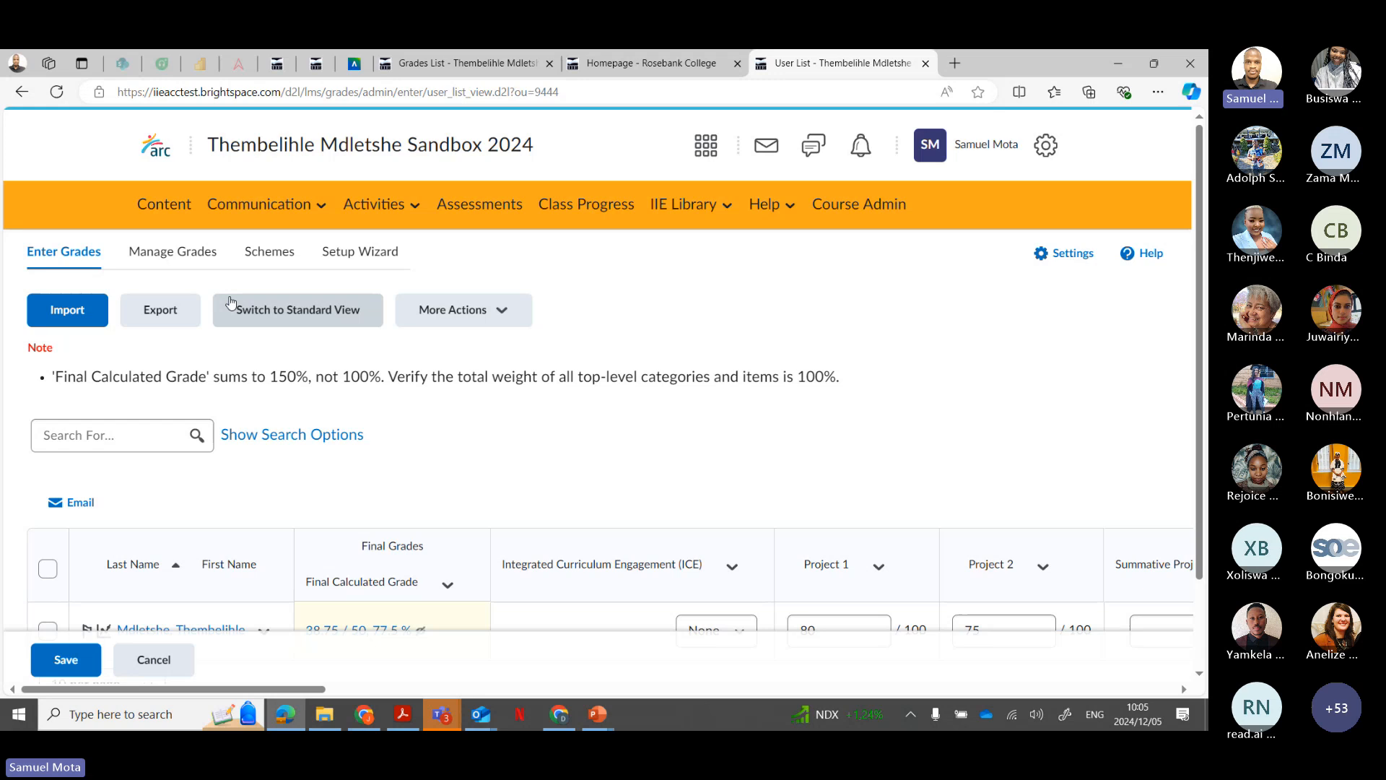
scroll(686, 444, down, 2)
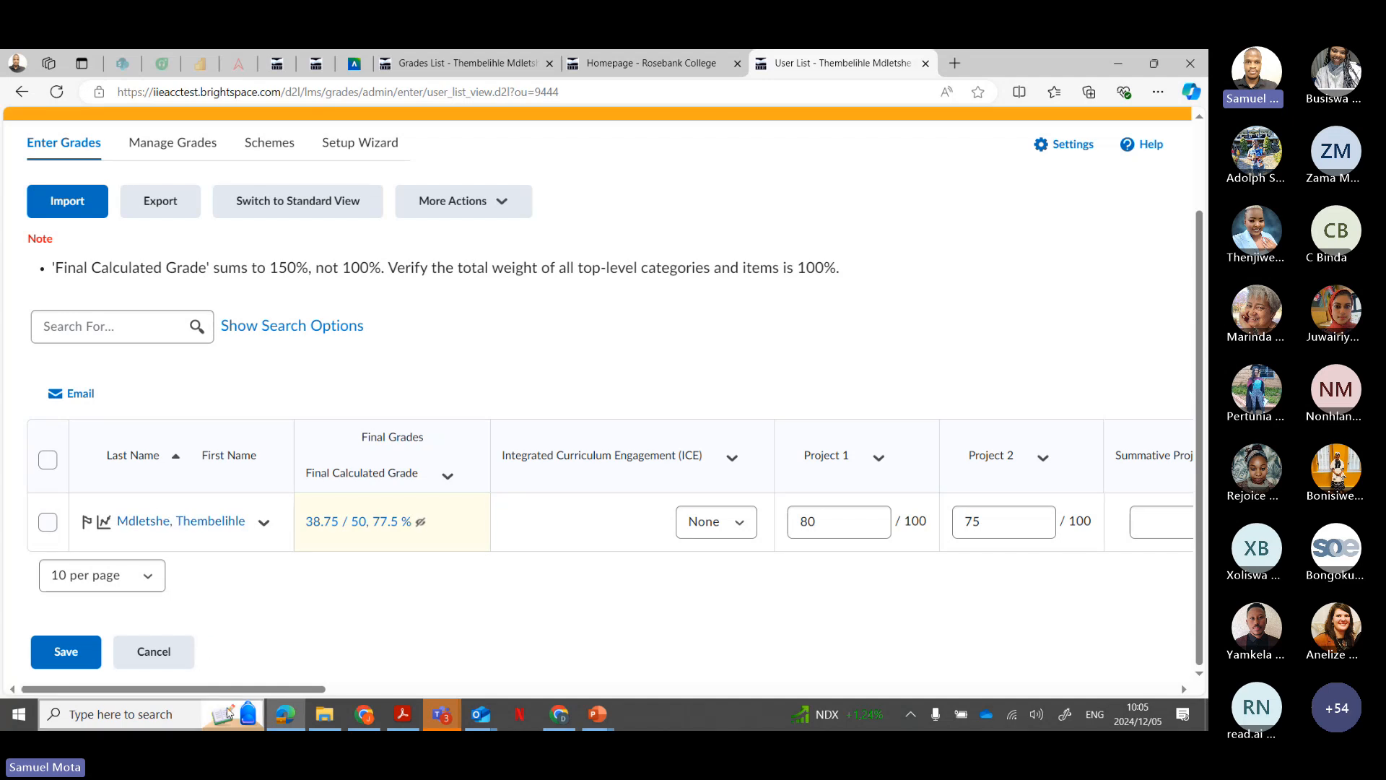
drag(235, 691, 963, 736)
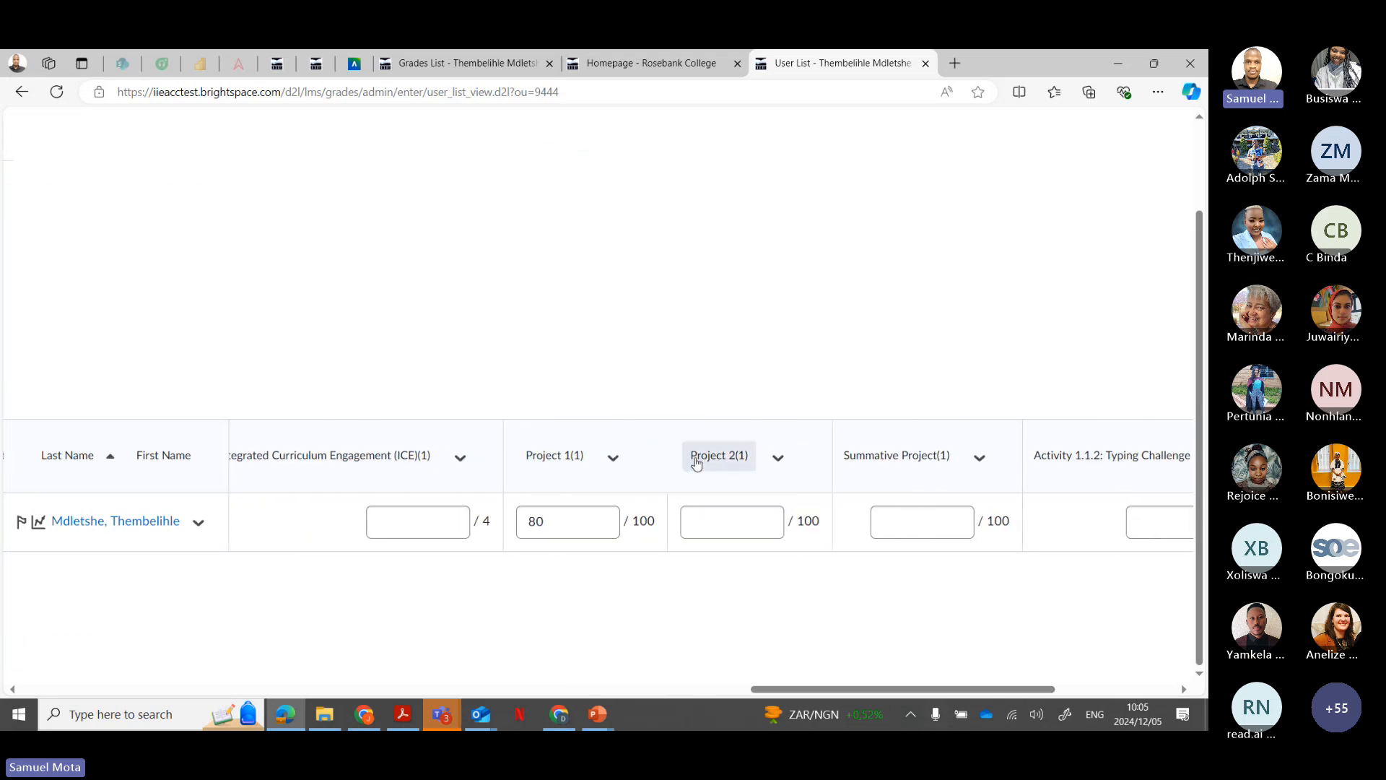
click(779, 461)
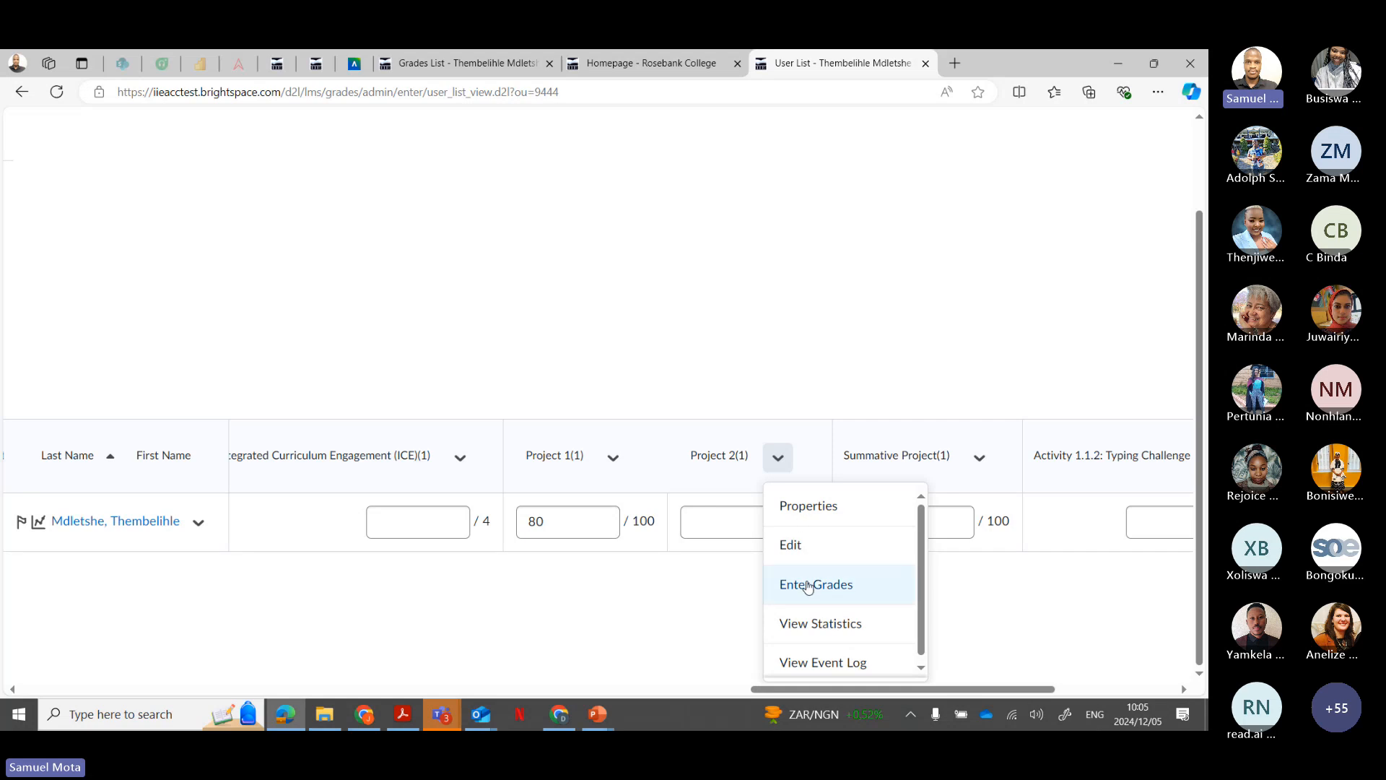
click(809, 594)
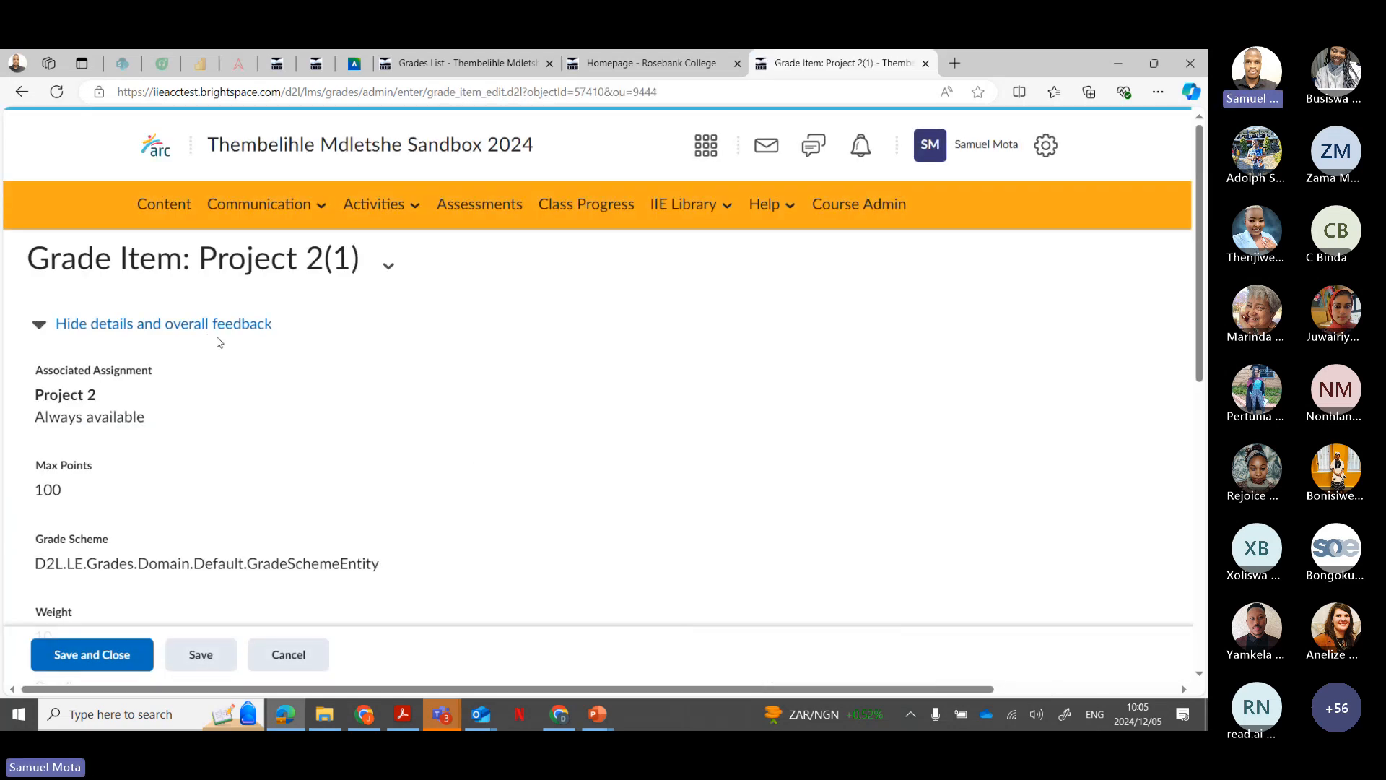
Step: Open the learner's Project 2 assessment from the Users list and view the submitted PDF 2024_Student_Newsletter_November
scroll(267, 410, down, 3)
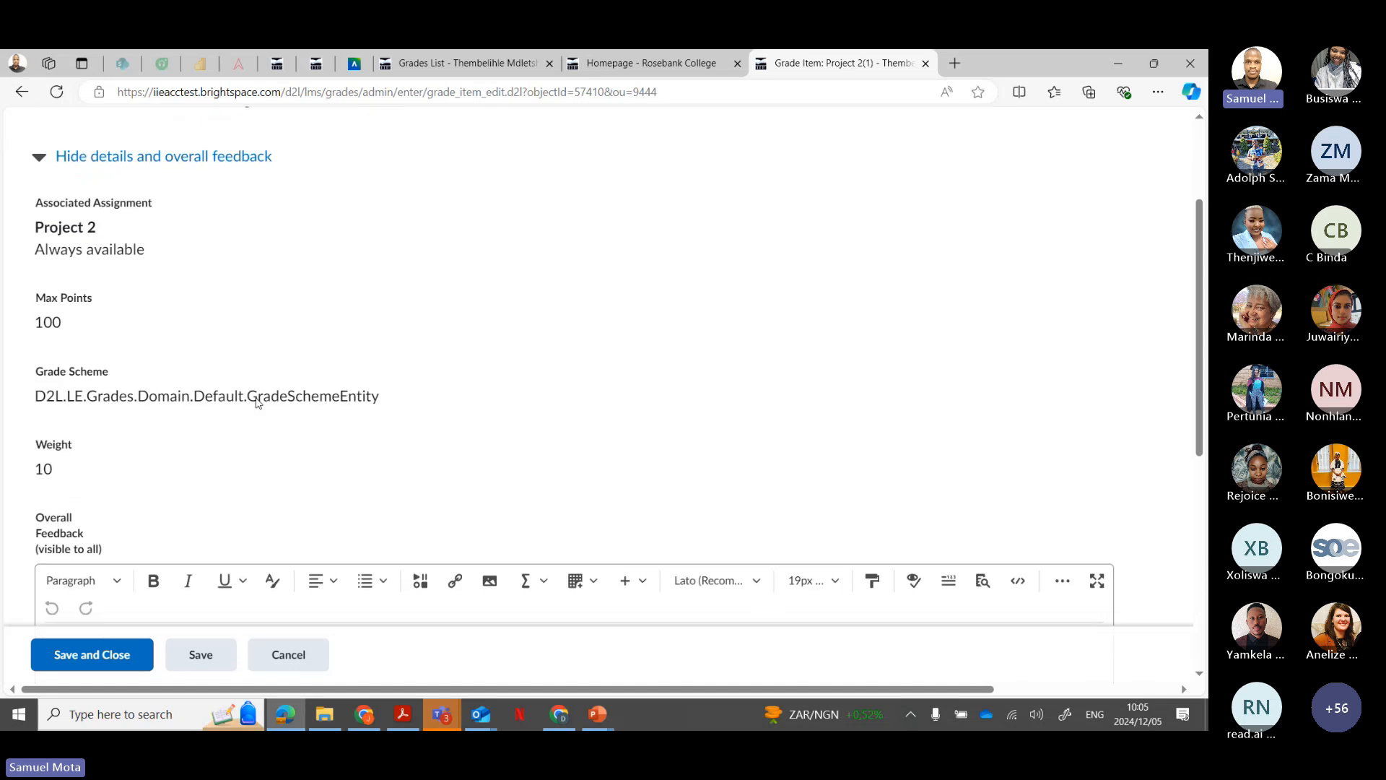
scroll(131, 428, down, 4)
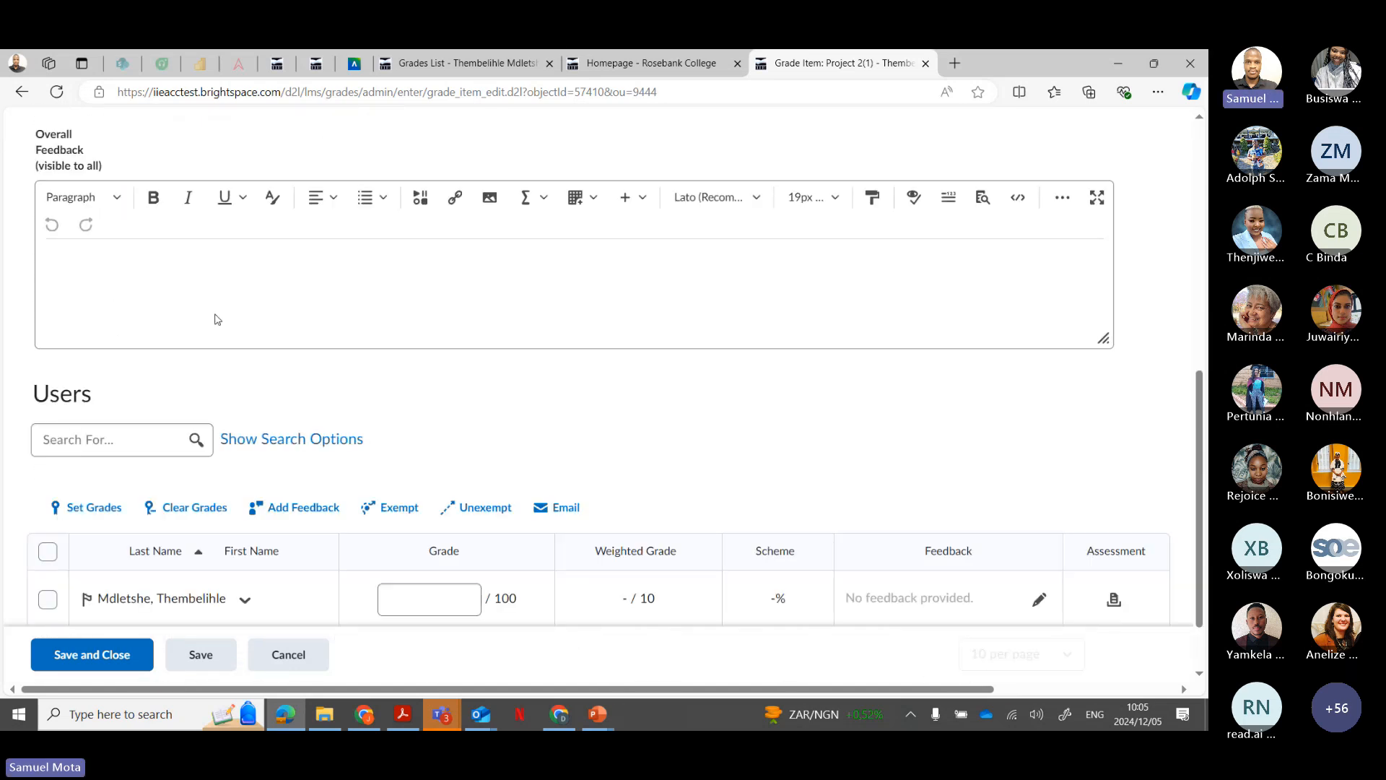
scroll(215, 318, down, 1)
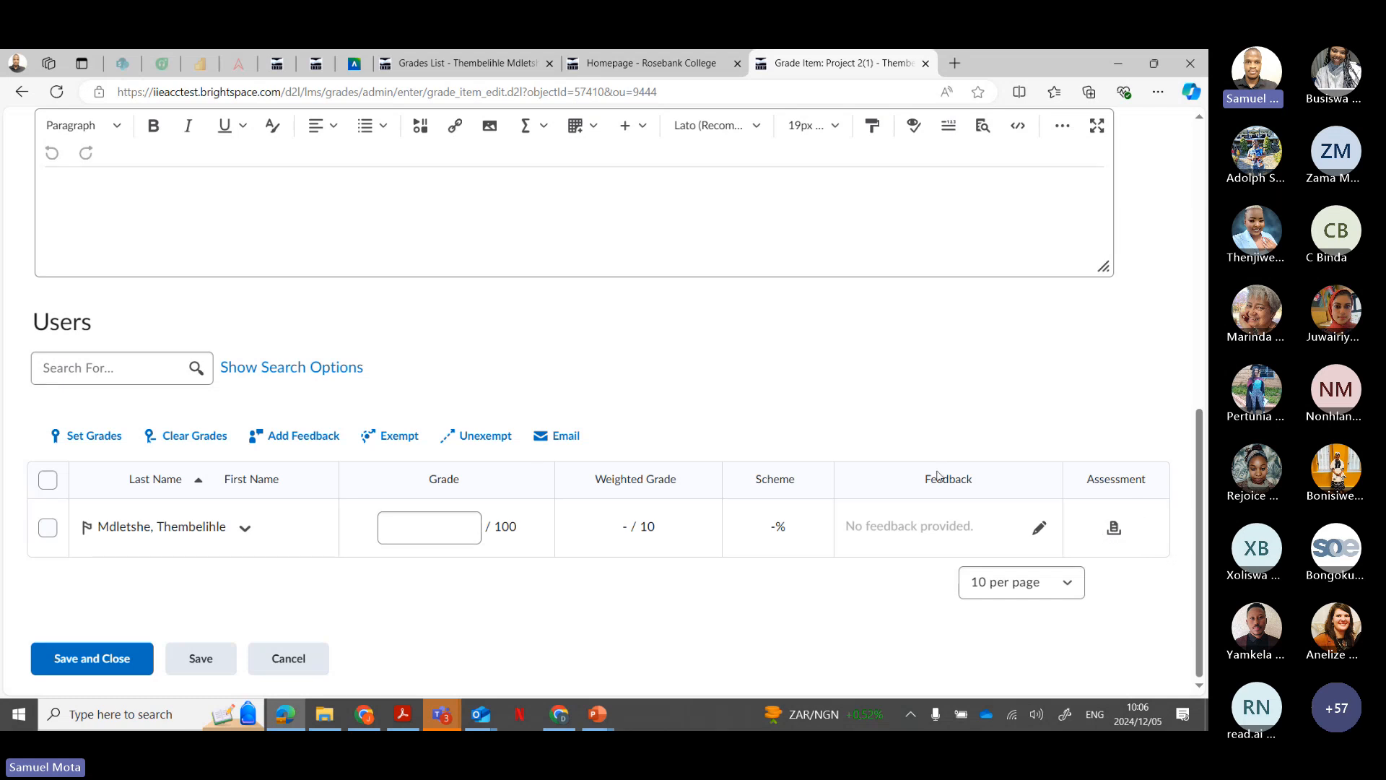
click(1113, 527)
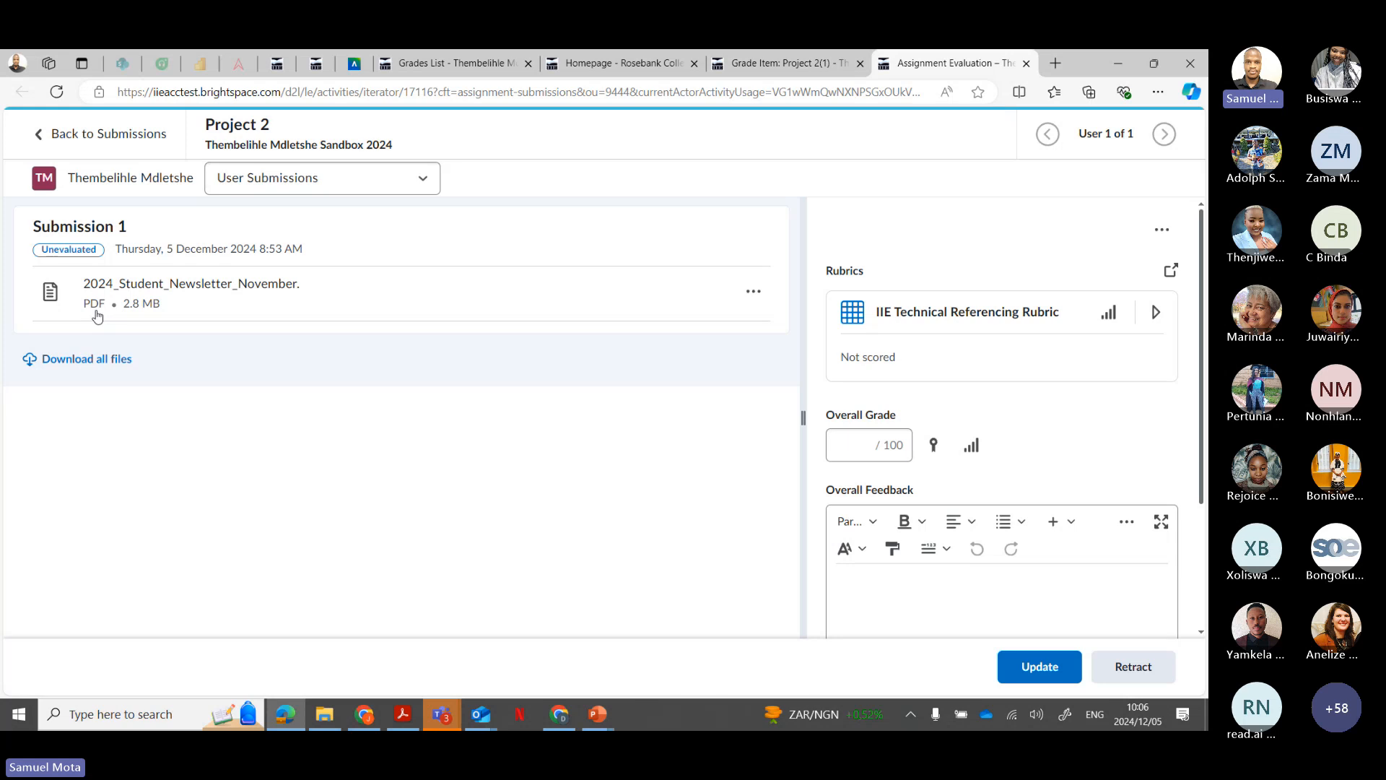
click(121, 310)
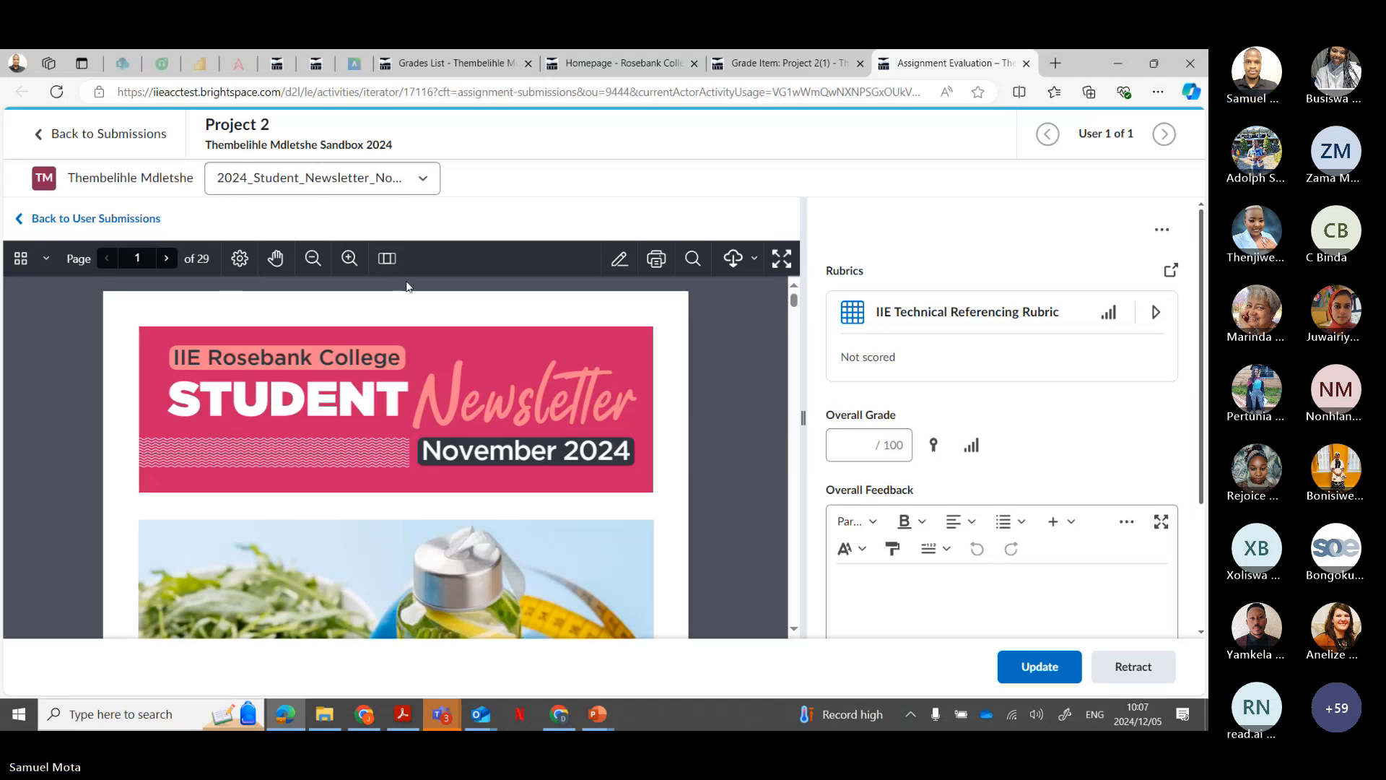
Step: Show the annotation tools for the submitted PDF and activate the Drawing tool
click(619, 259)
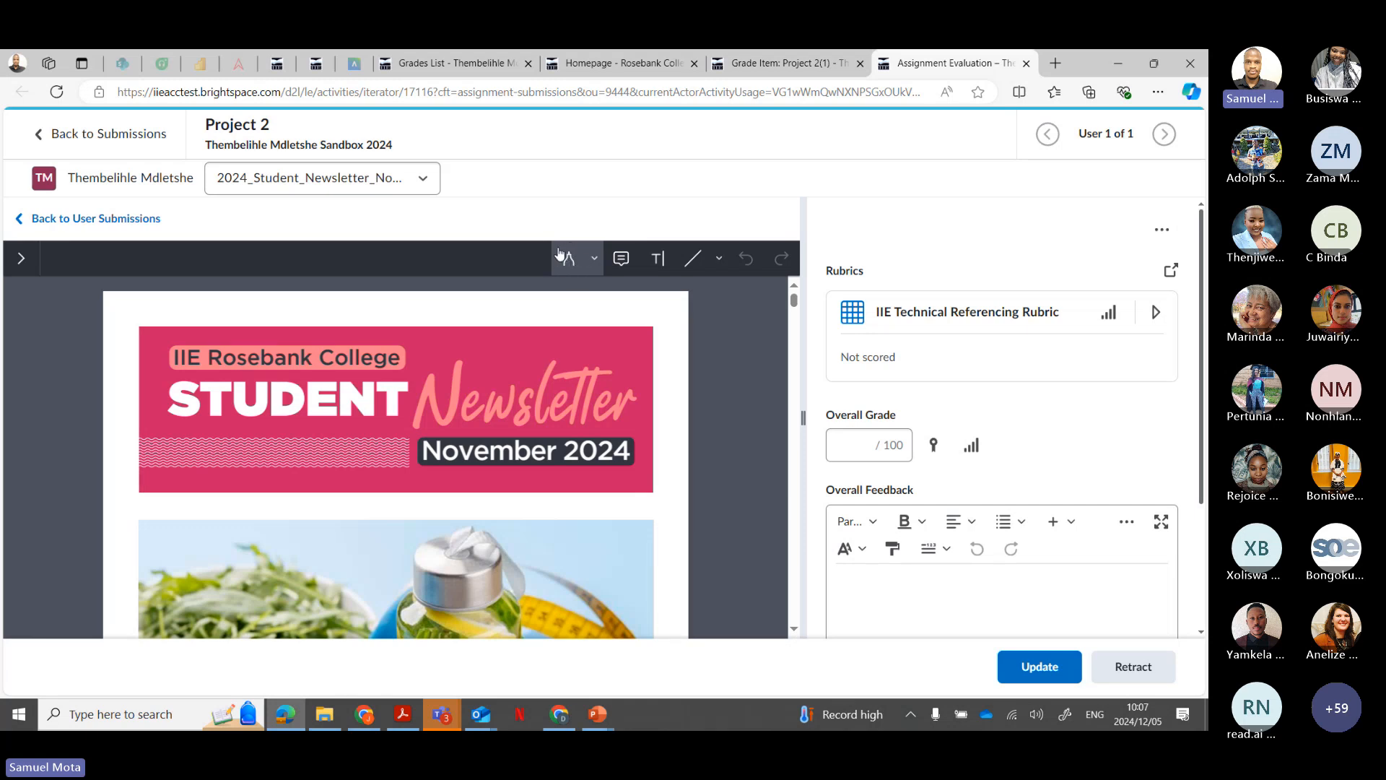
click(594, 260)
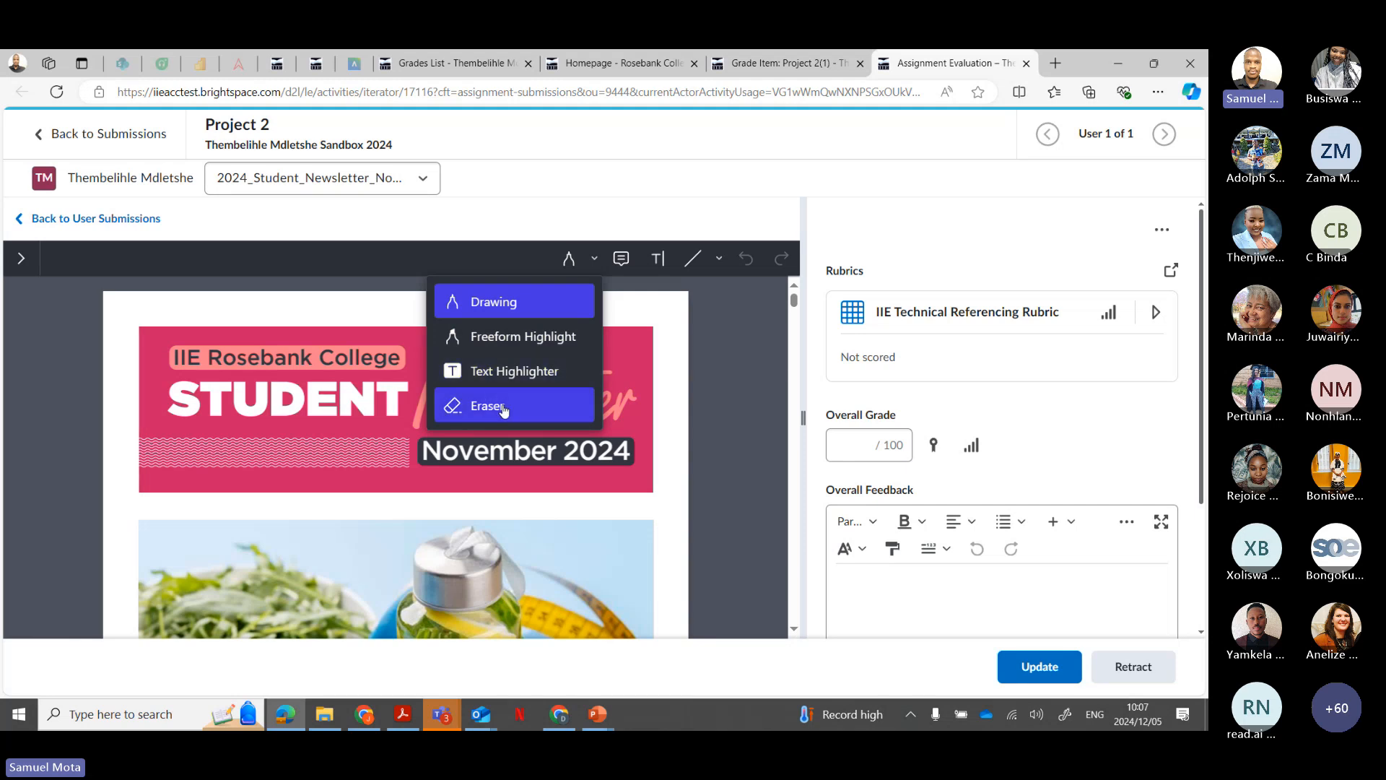
click(496, 300)
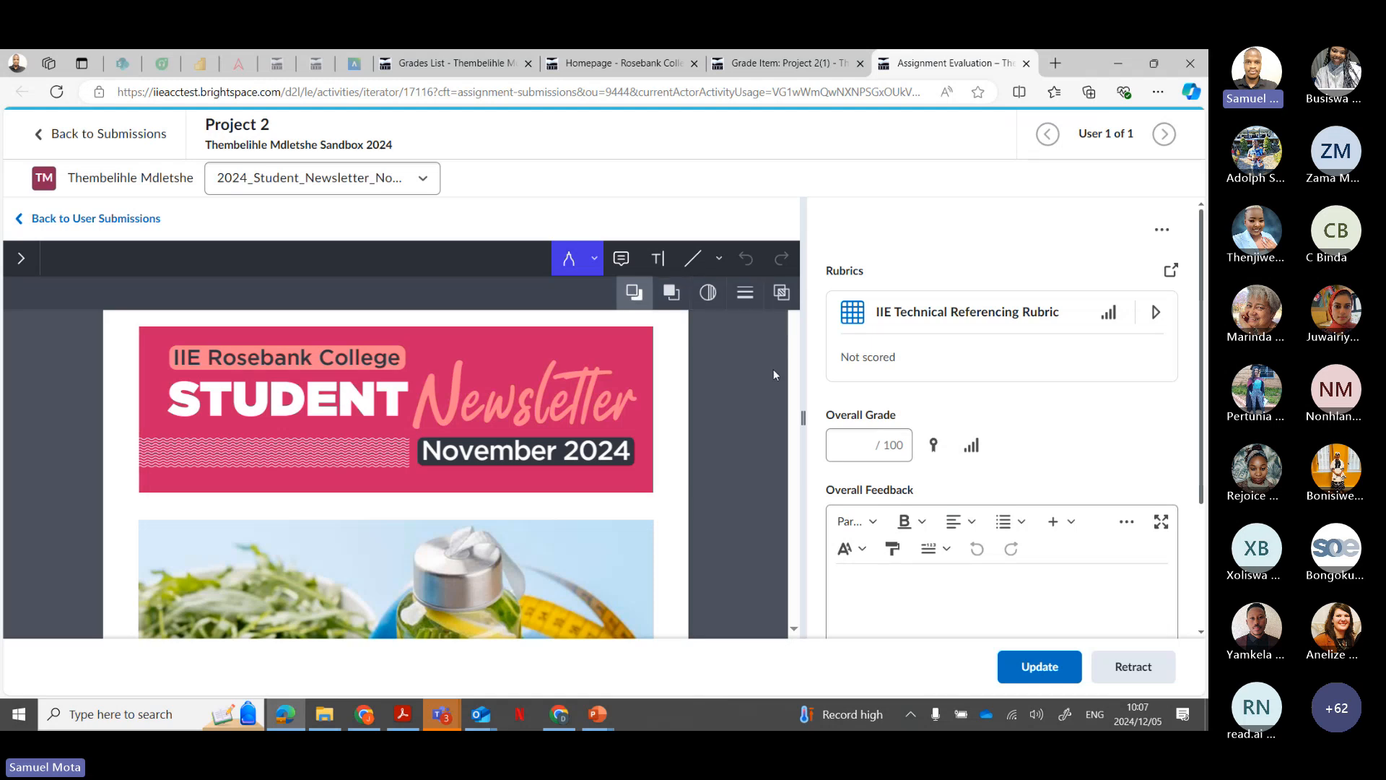
Step: Widen the submission viewer, set the drawing stroke colour to red and draw a tick on the first page's newsletter banner
drag(803, 373, 891, 377)
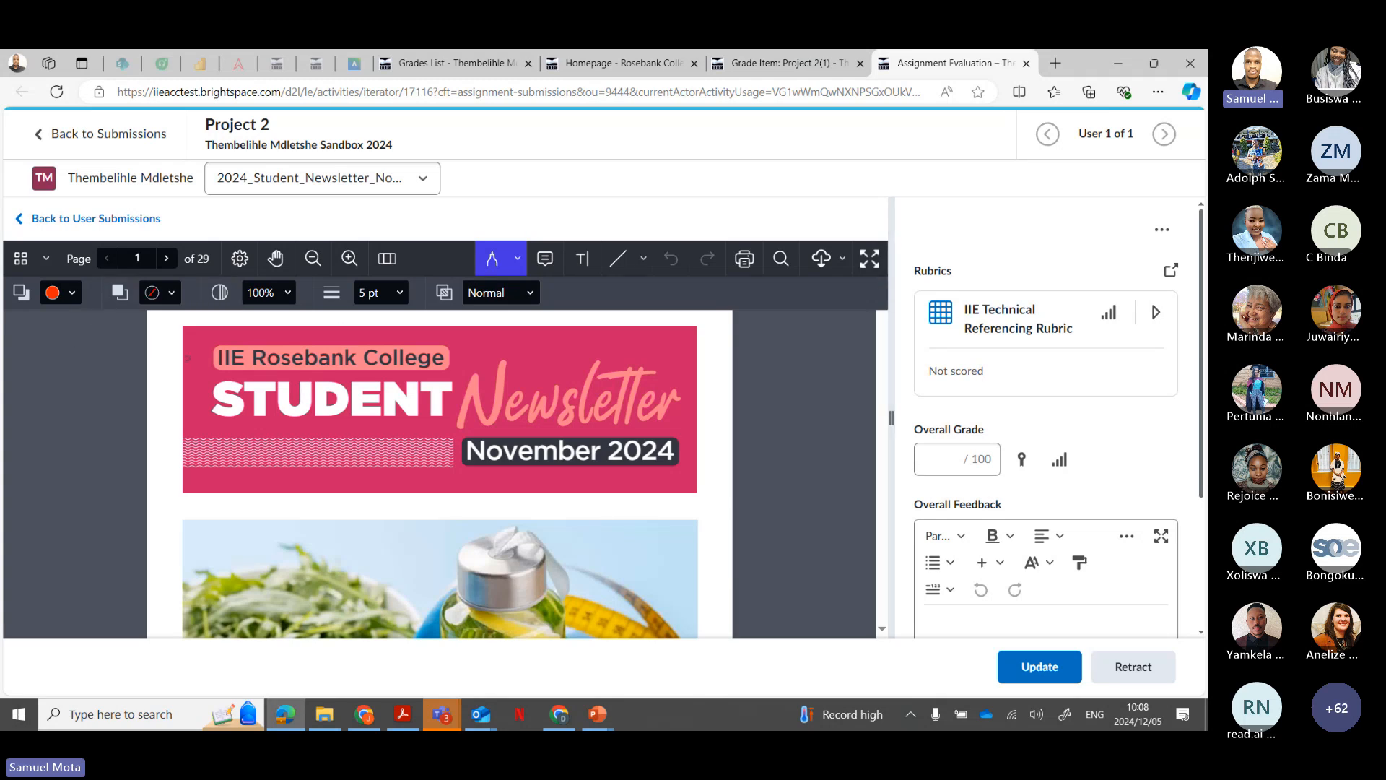
click(72, 295)
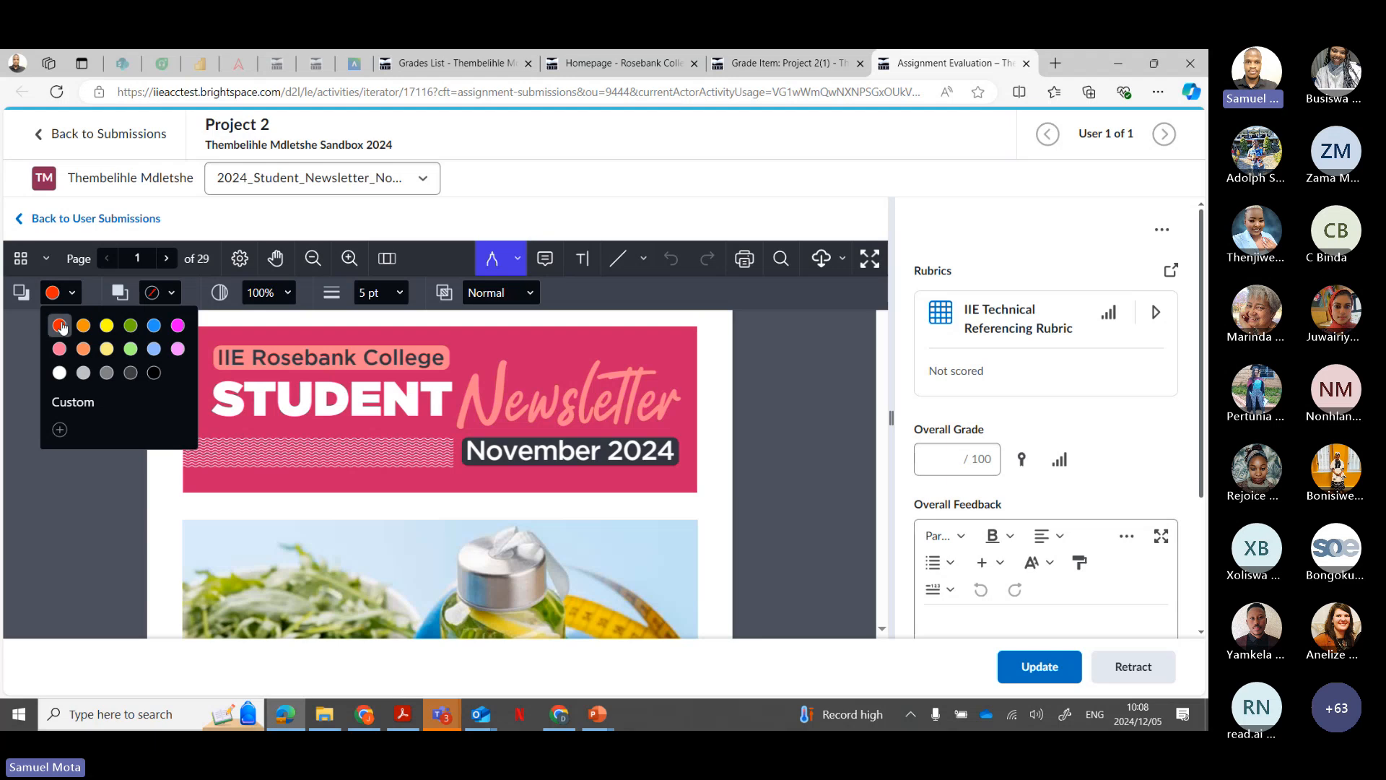
click(60, 327)
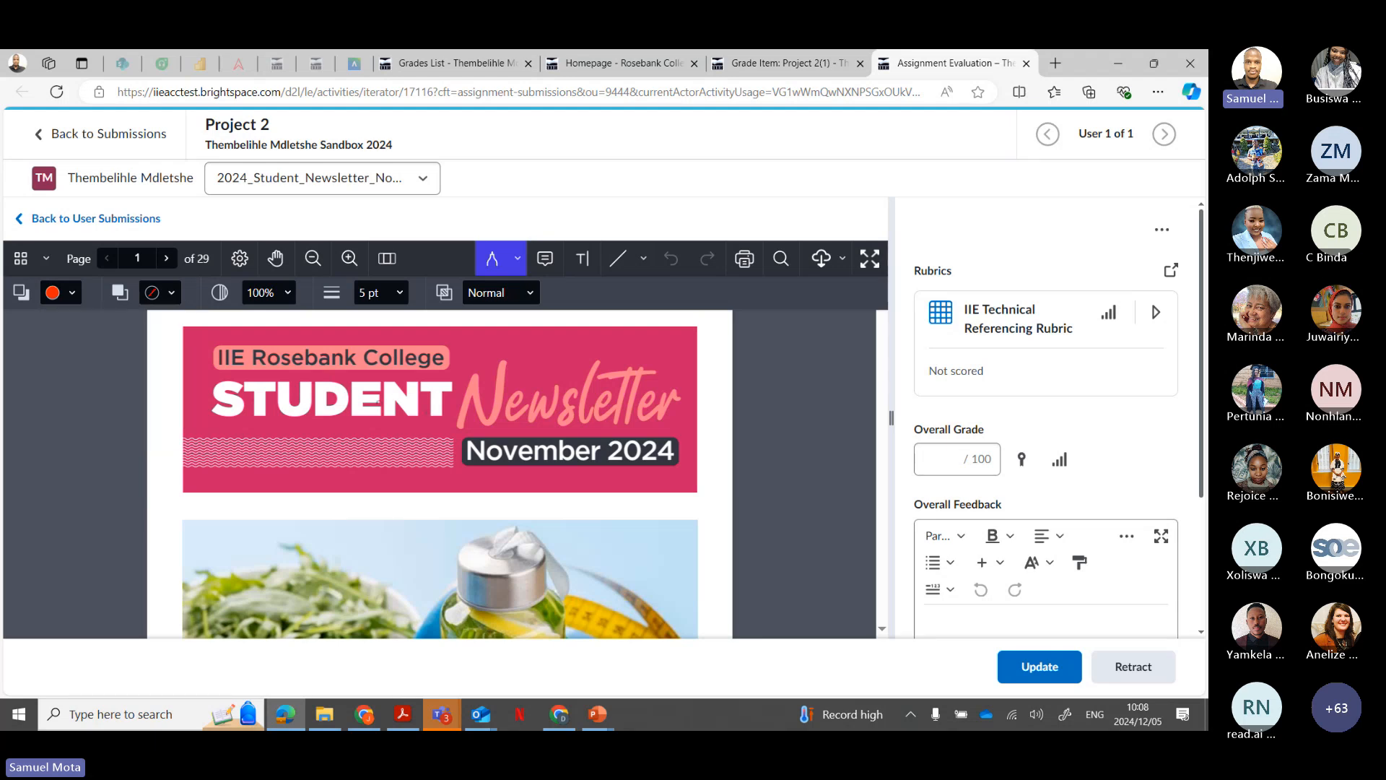
drag(369, 398, 421, 398)
Step: Draw a red tick over the newsletter banner on page 2 of the submission
scroll(420, 397, down, 3)
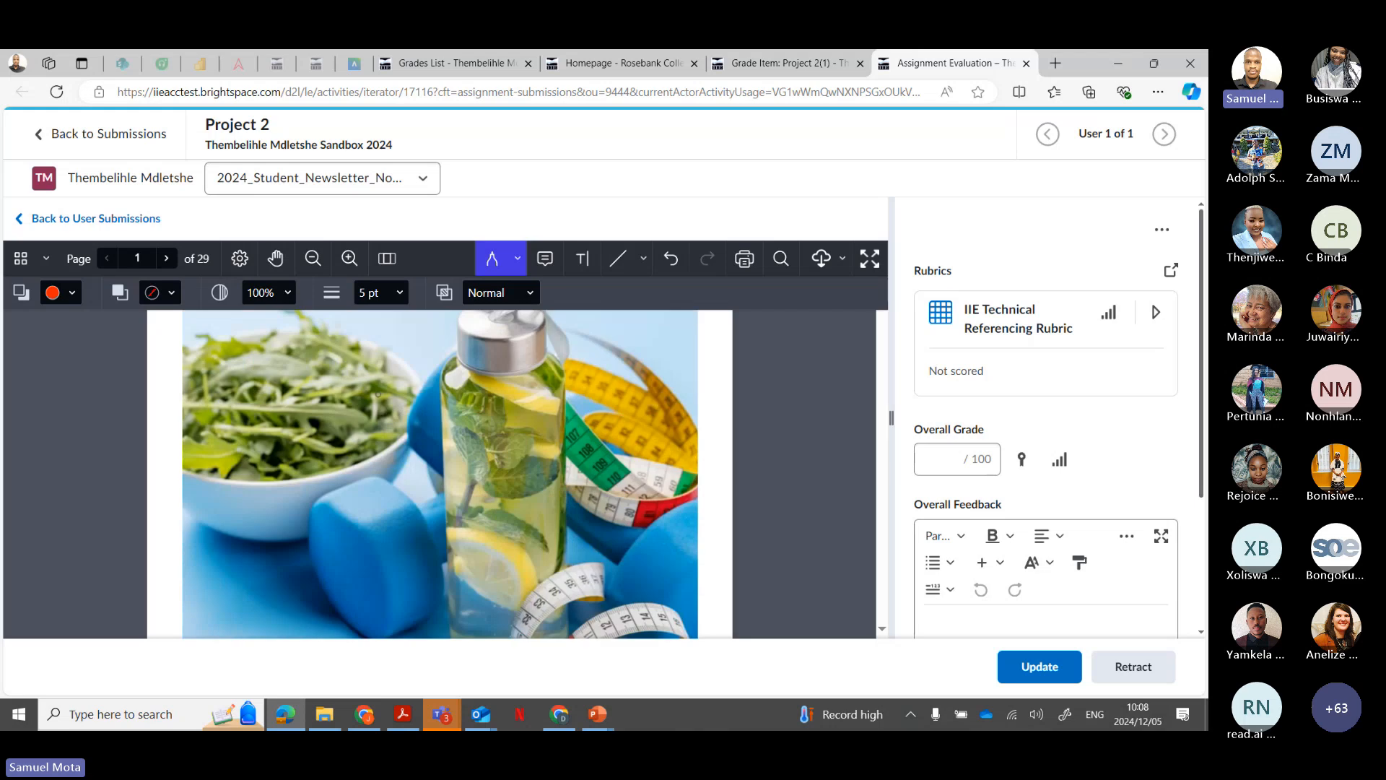
scroll(420, 398, down, 3)
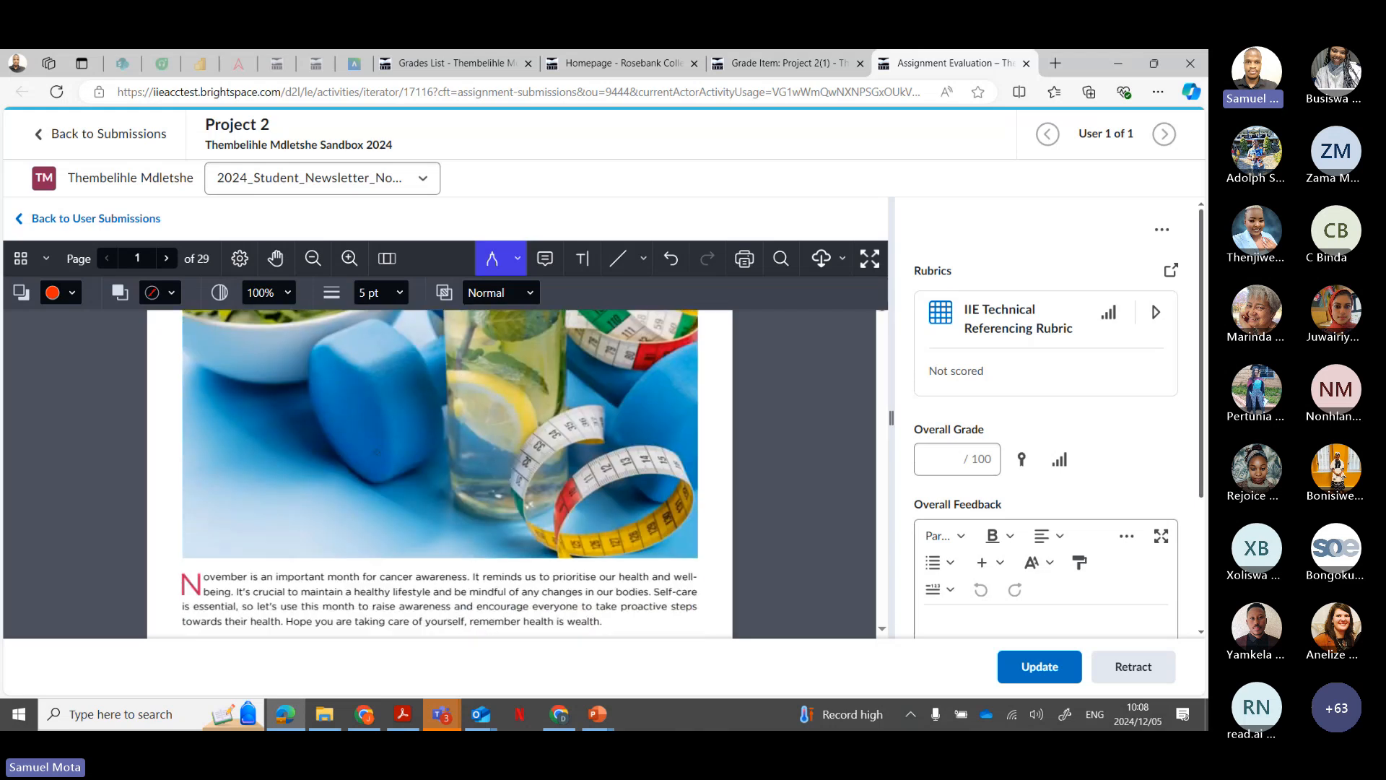
scroll(421, 398, down, 5)
drag(381, 490, 457, 489)
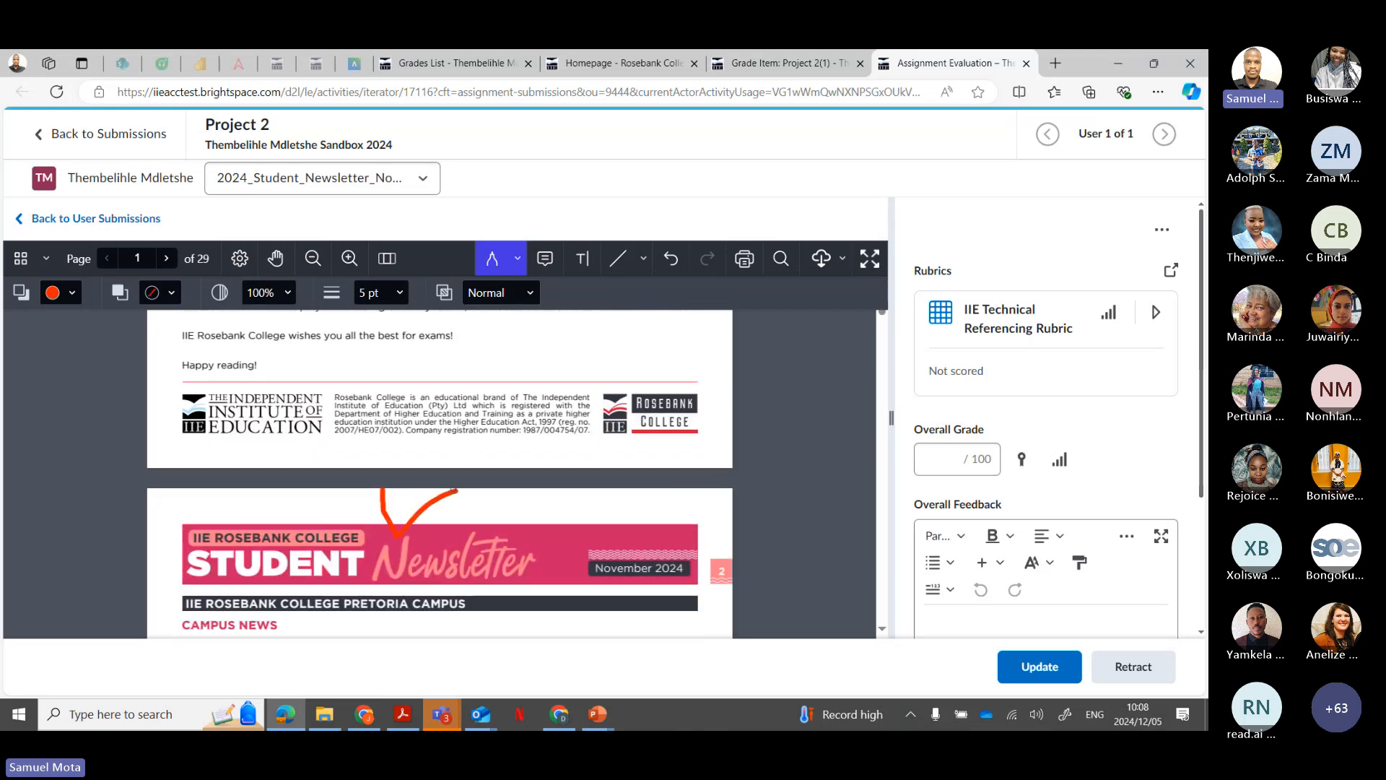
Step: Erase the red tick from the page 2 banner with the Eraser tool
click(518, 258)
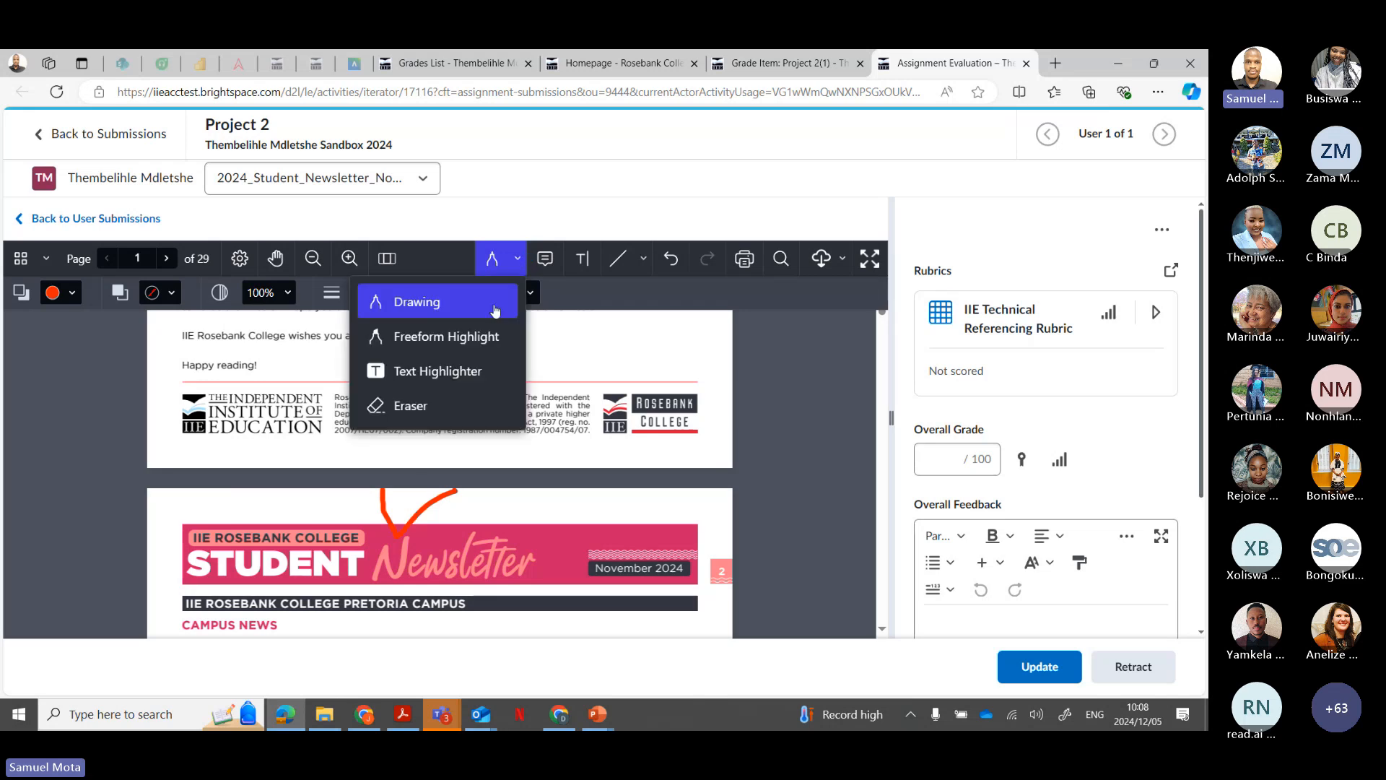
click(390, 405)
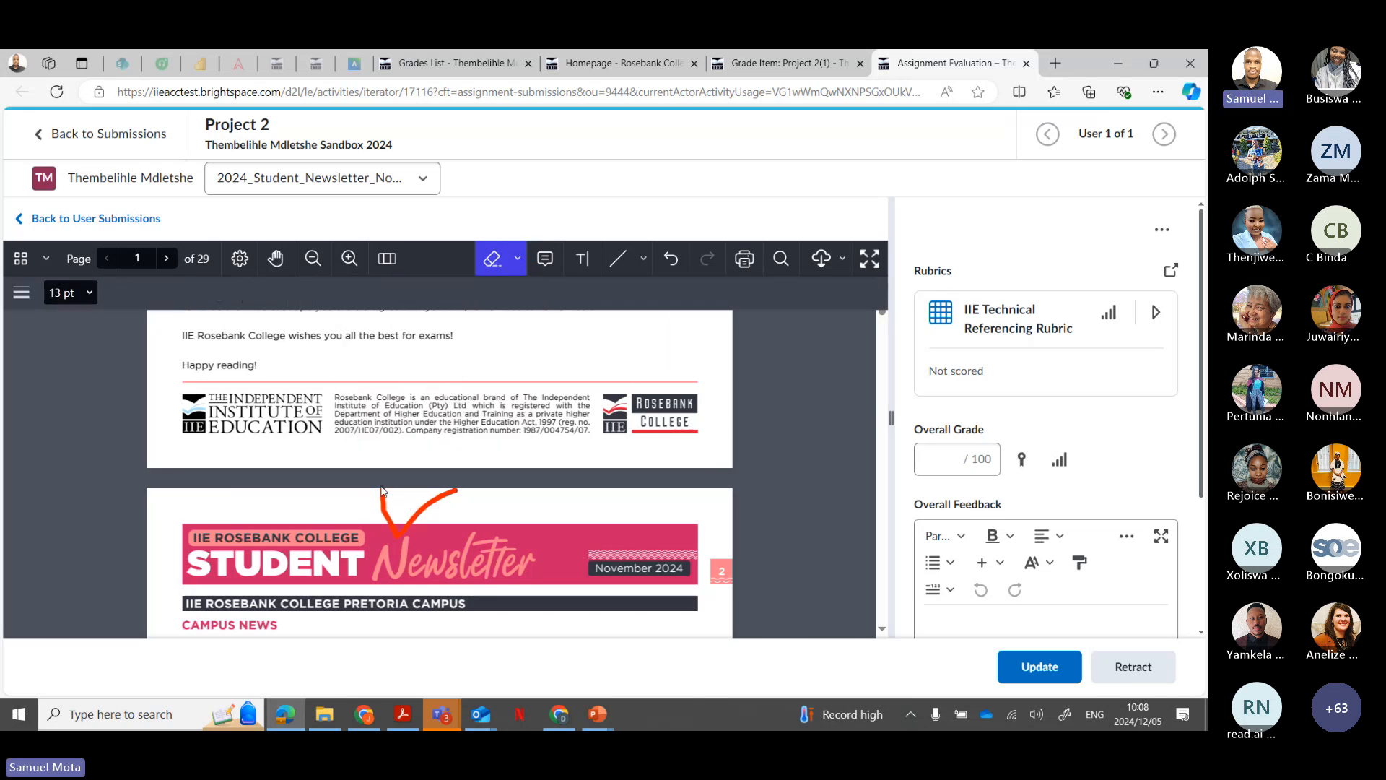
drag(395, 492, 387, 517)
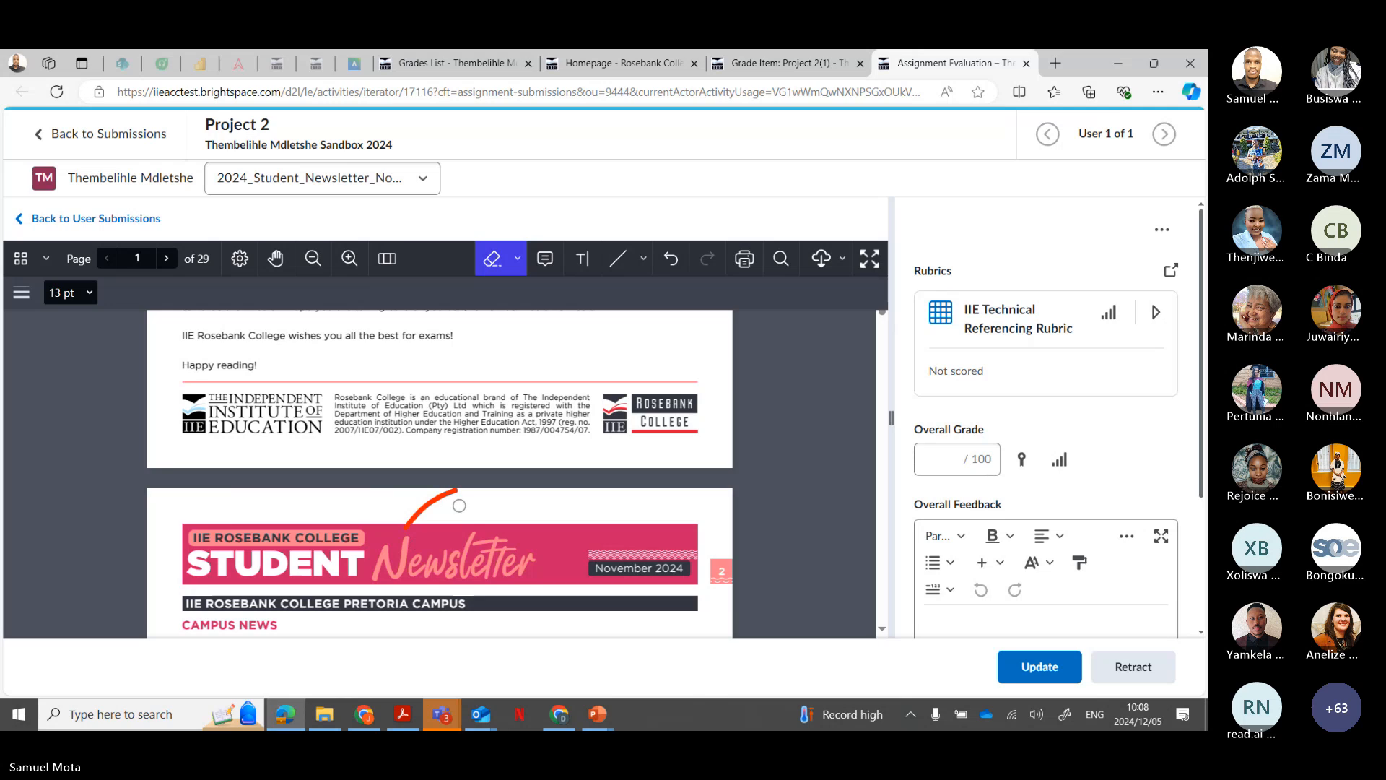
Step: With the Drawing tool, draw a red tick and handwrite the mark 18 below the newsletter banner on page 2
click(519, 258)
click(433, 300)
scroll(416, 373, down, 3)
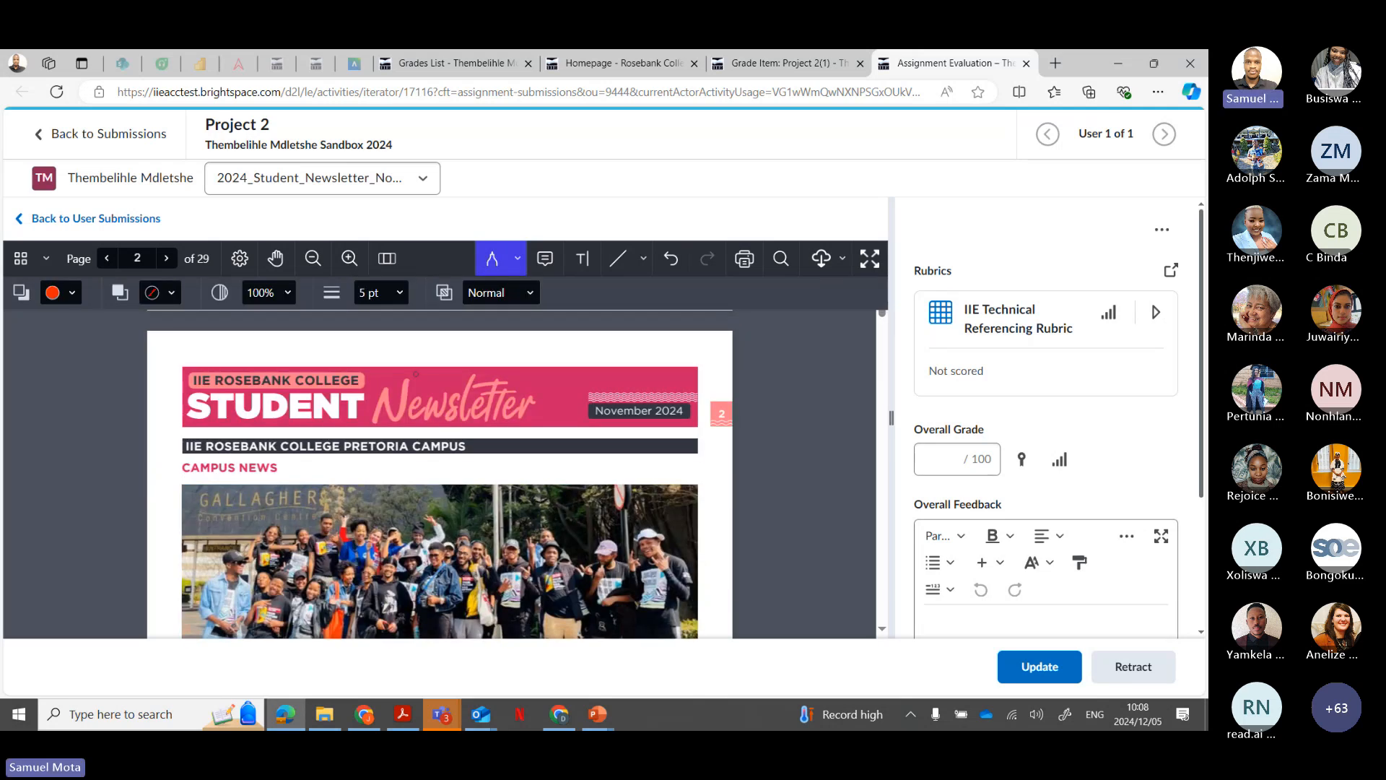
mouse_move(383, 456)
mouse_down()
mouse_move(455, 431)
mouse_move(520, 506)
mouse_up()
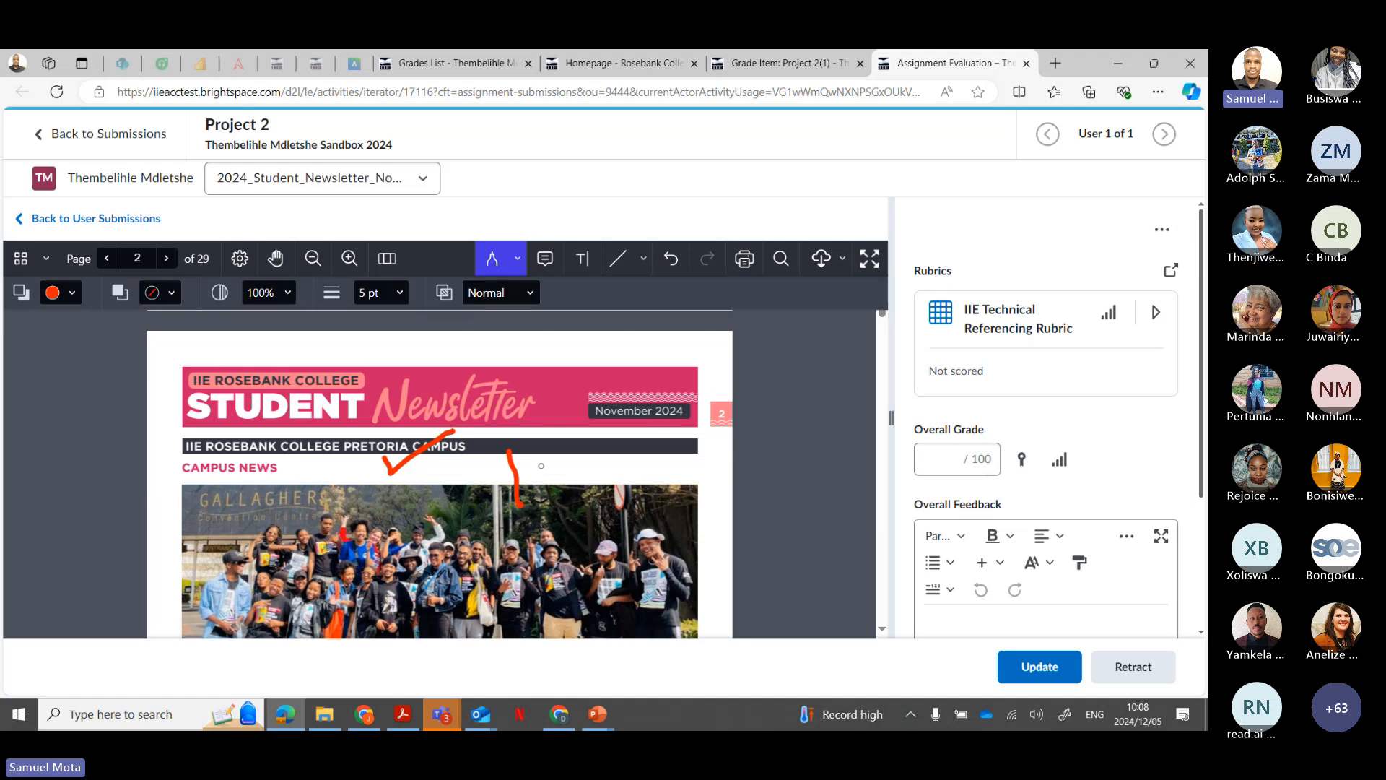
mouse_move(551, 448)
mouse_down()
mouse_move(573, 479)
mouse_move(548, 458)
mouse_move(555, 435)
mouse_up()
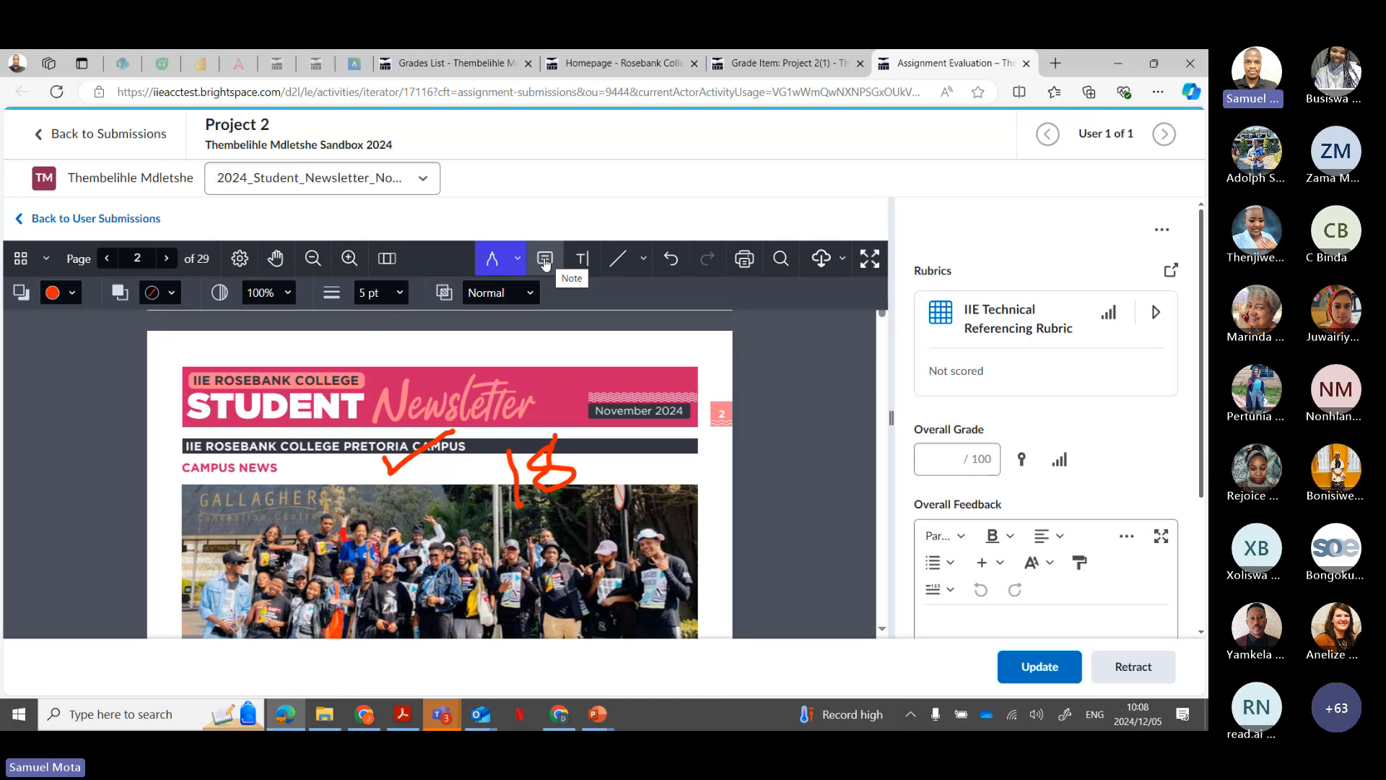
Step: Place a yellow note on the page 2 banner with the text "There is inssu" and close it
click(545, 261)
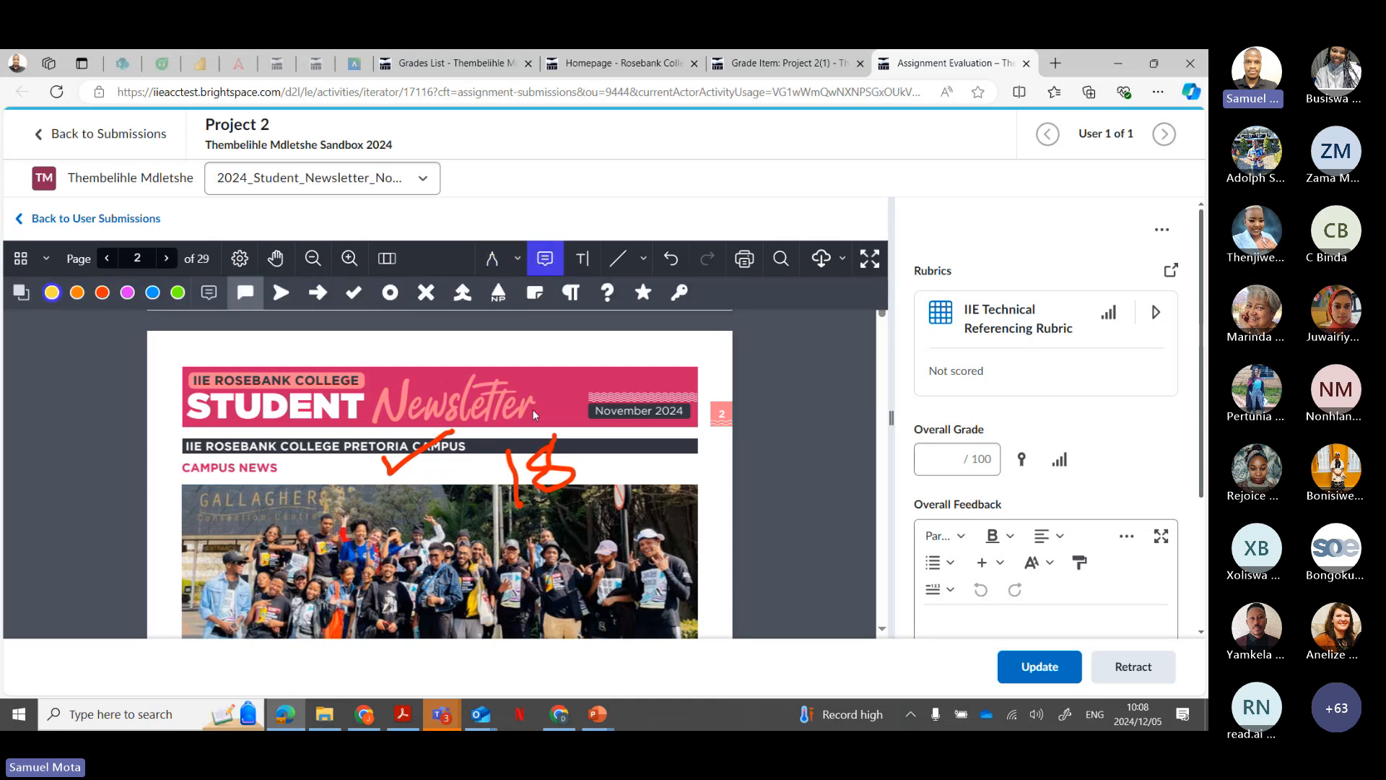
click(535, 370)
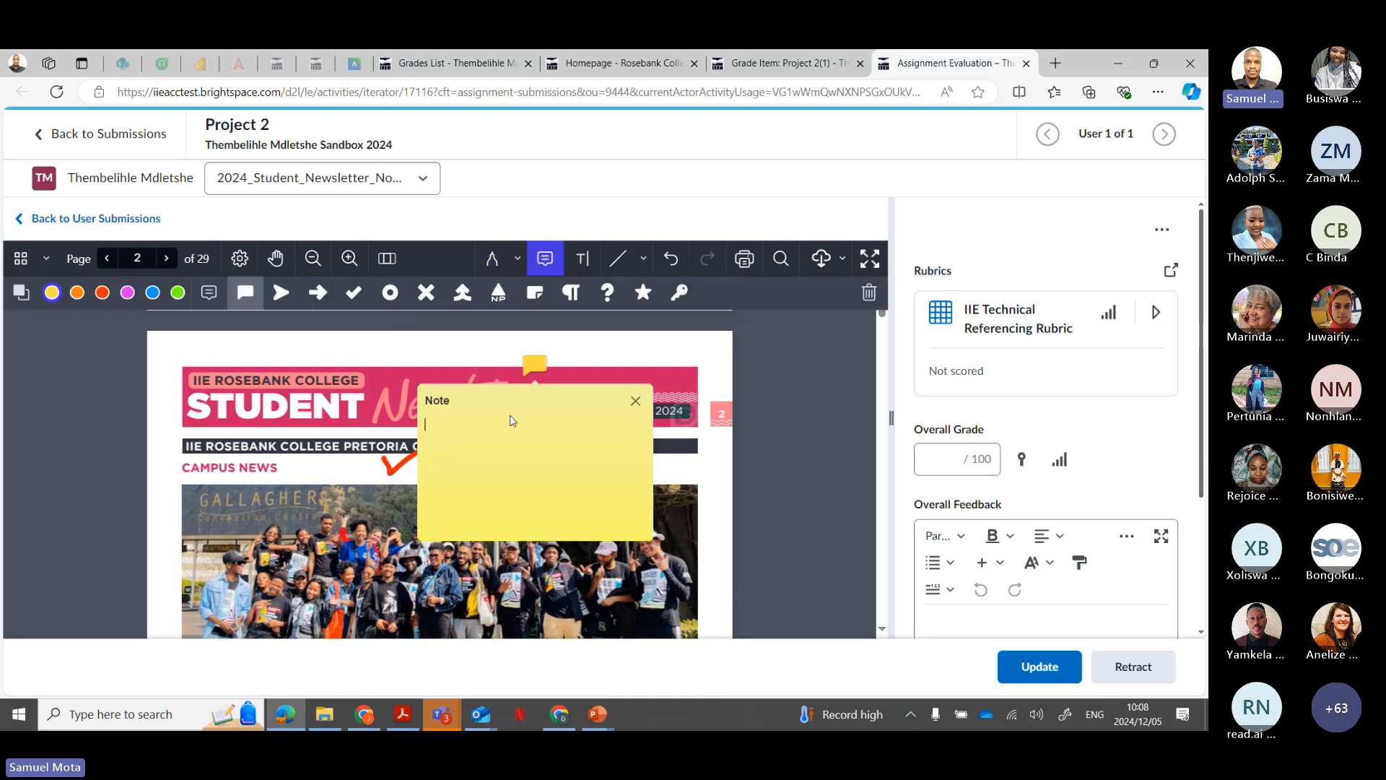
text(T)
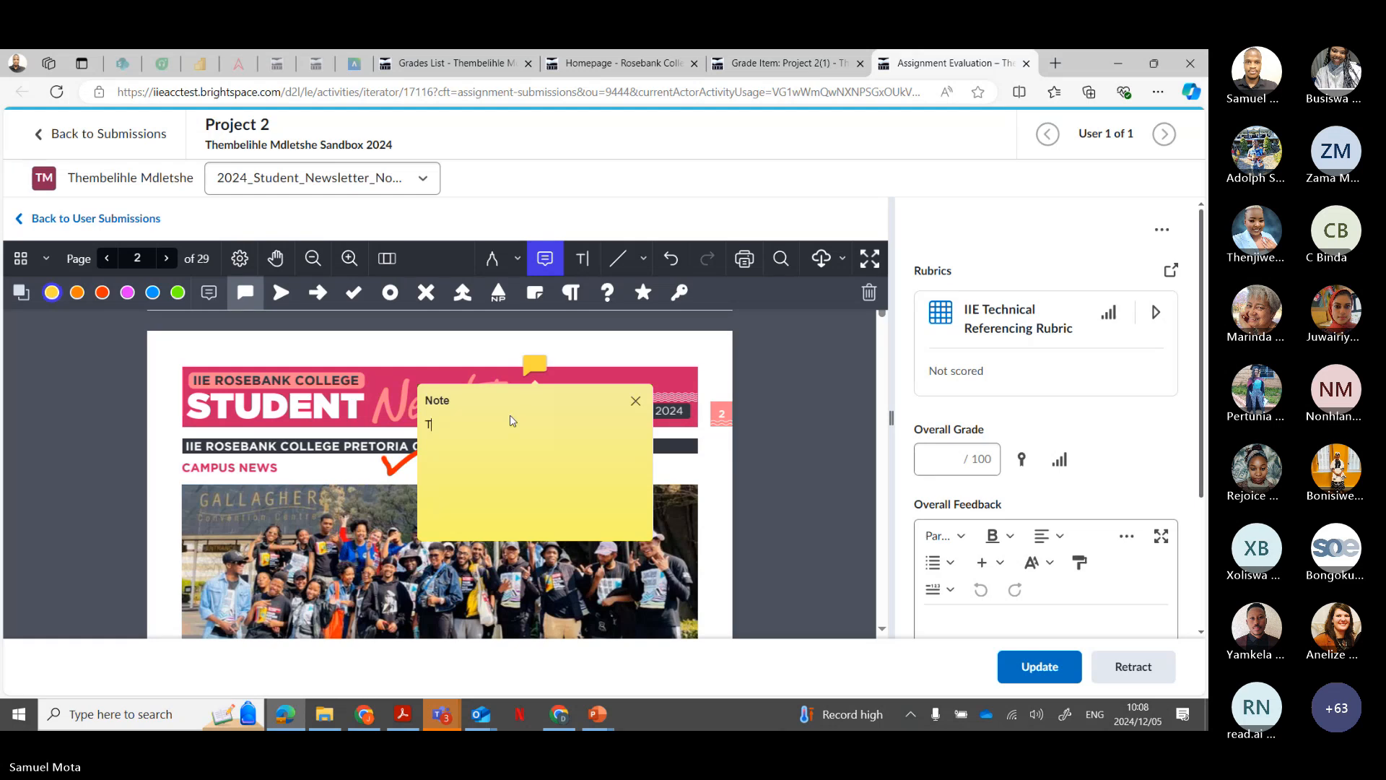
text(here is inssu)
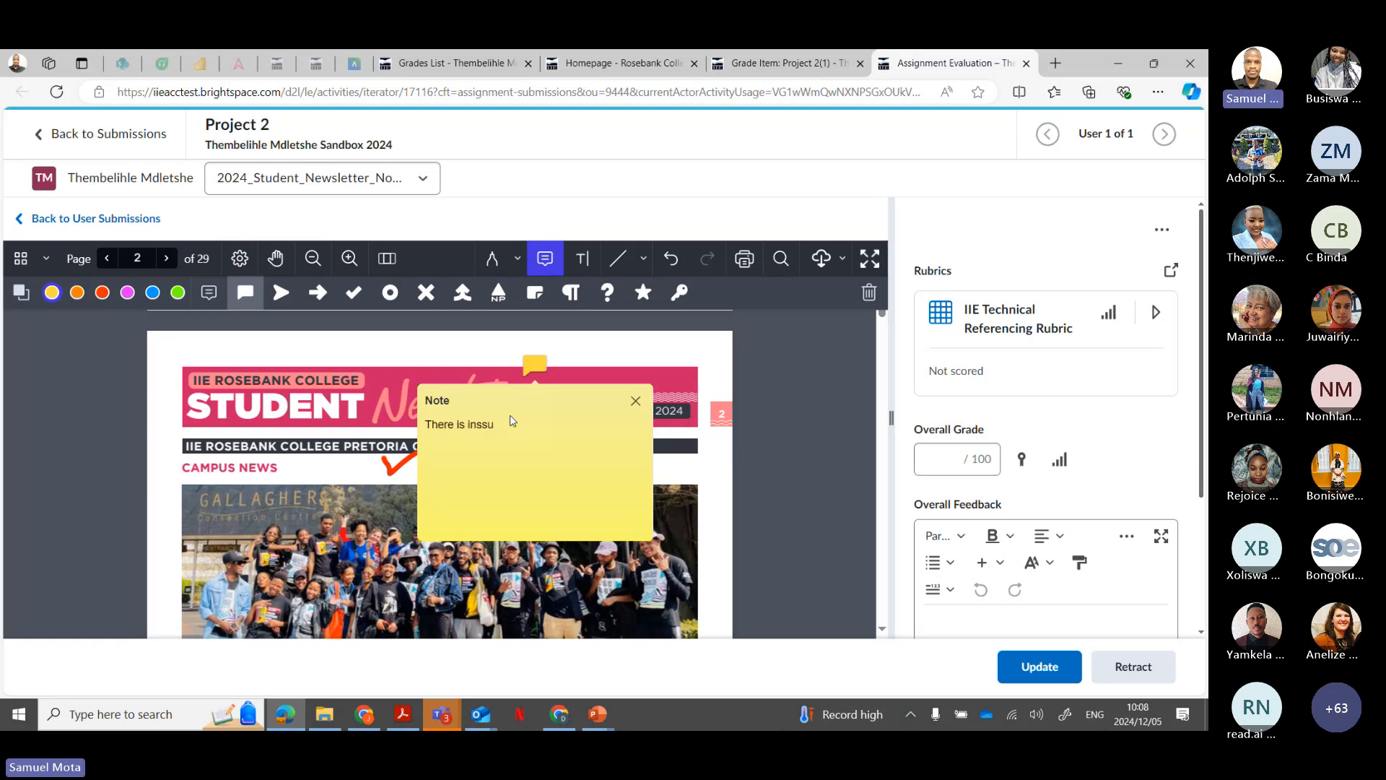
click(680, 449)
click(543, 368)
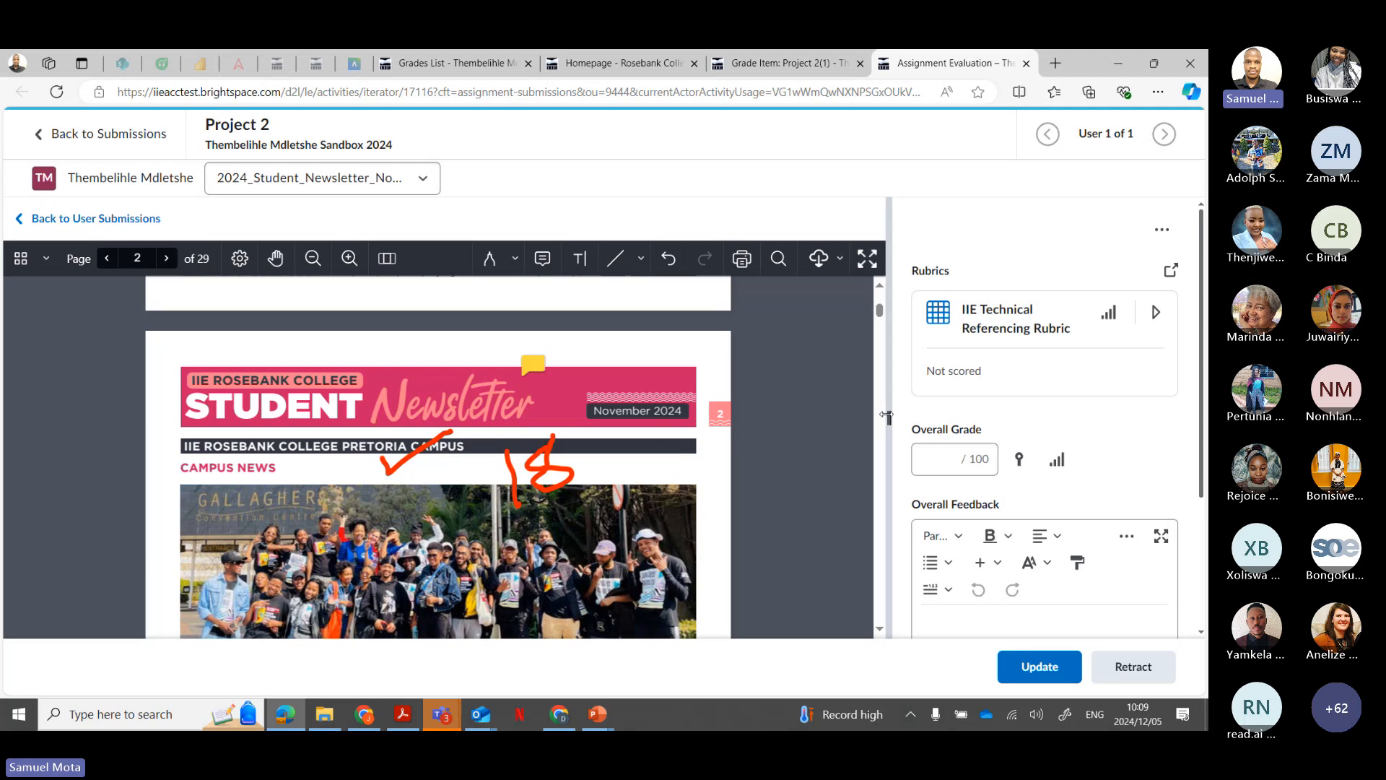
Step: Widen the evaluation area and enter "You did well." as the overall feedback
drag(890, 417, 778, 417)
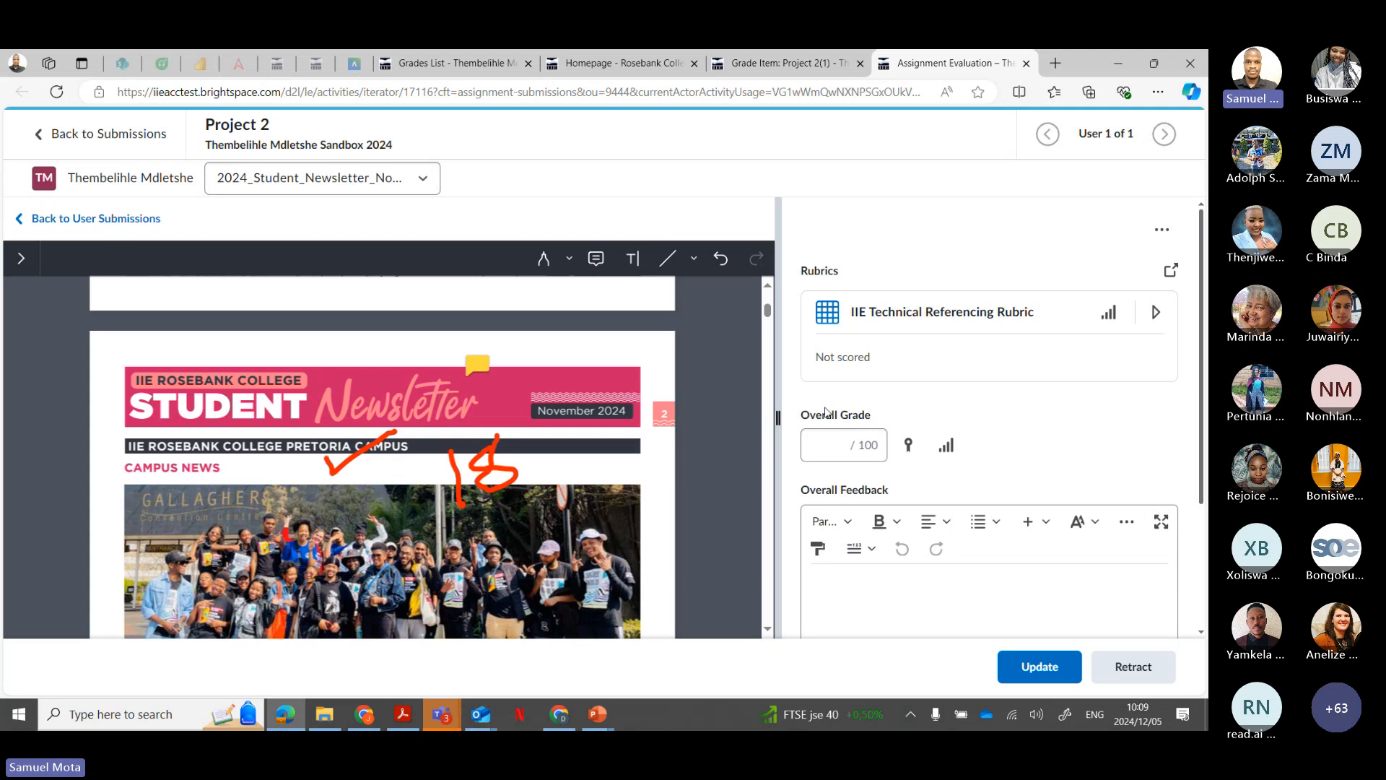
scroll(906, 469, down, 1)
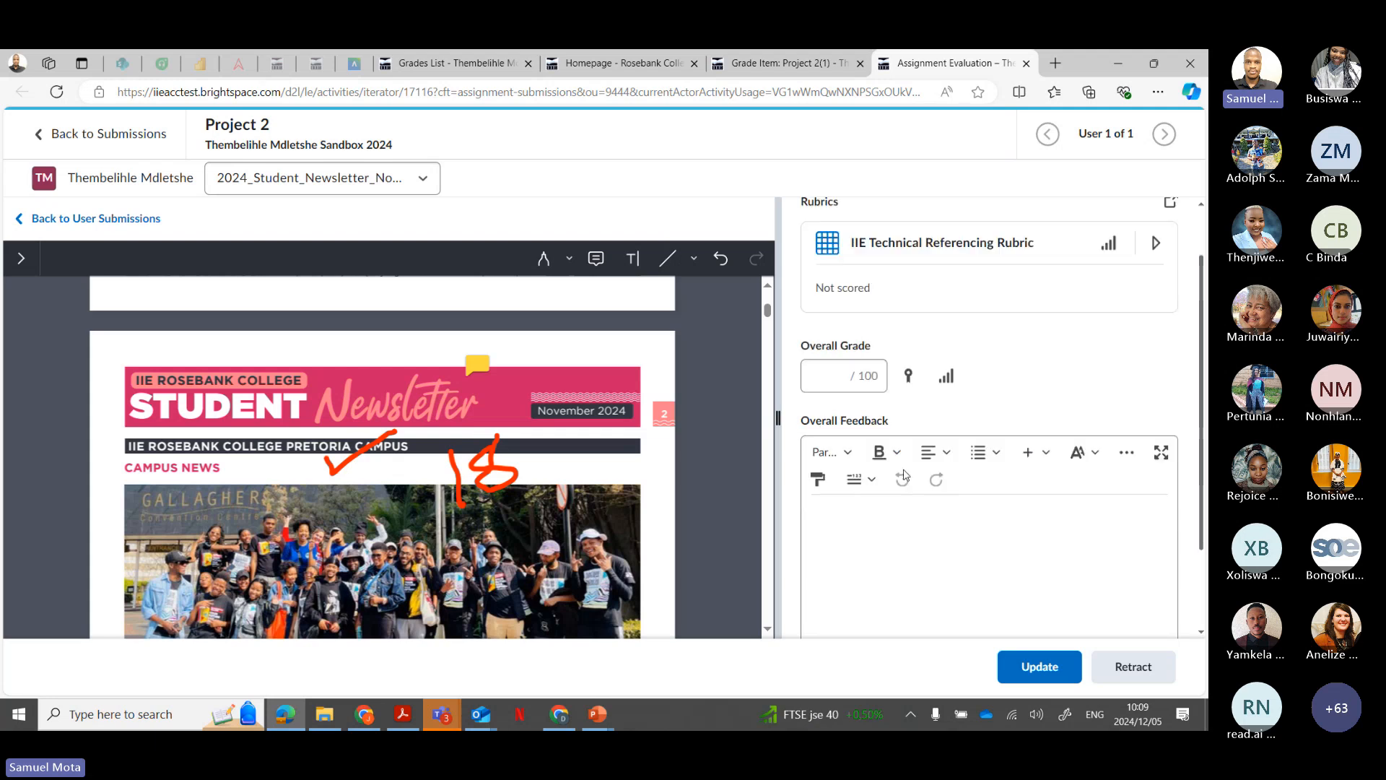
click(844, 504)
scroll(1044, 390, down, 1)
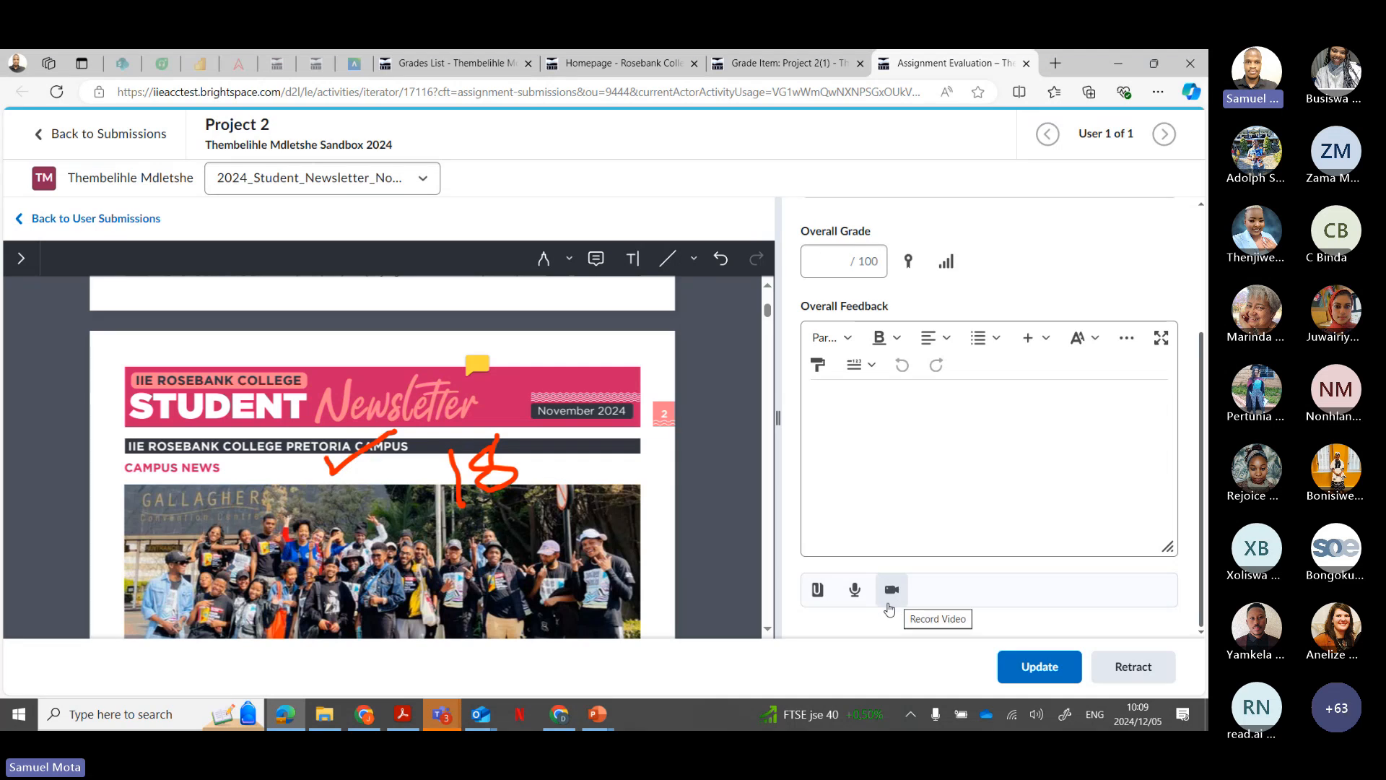
click(842, 418)
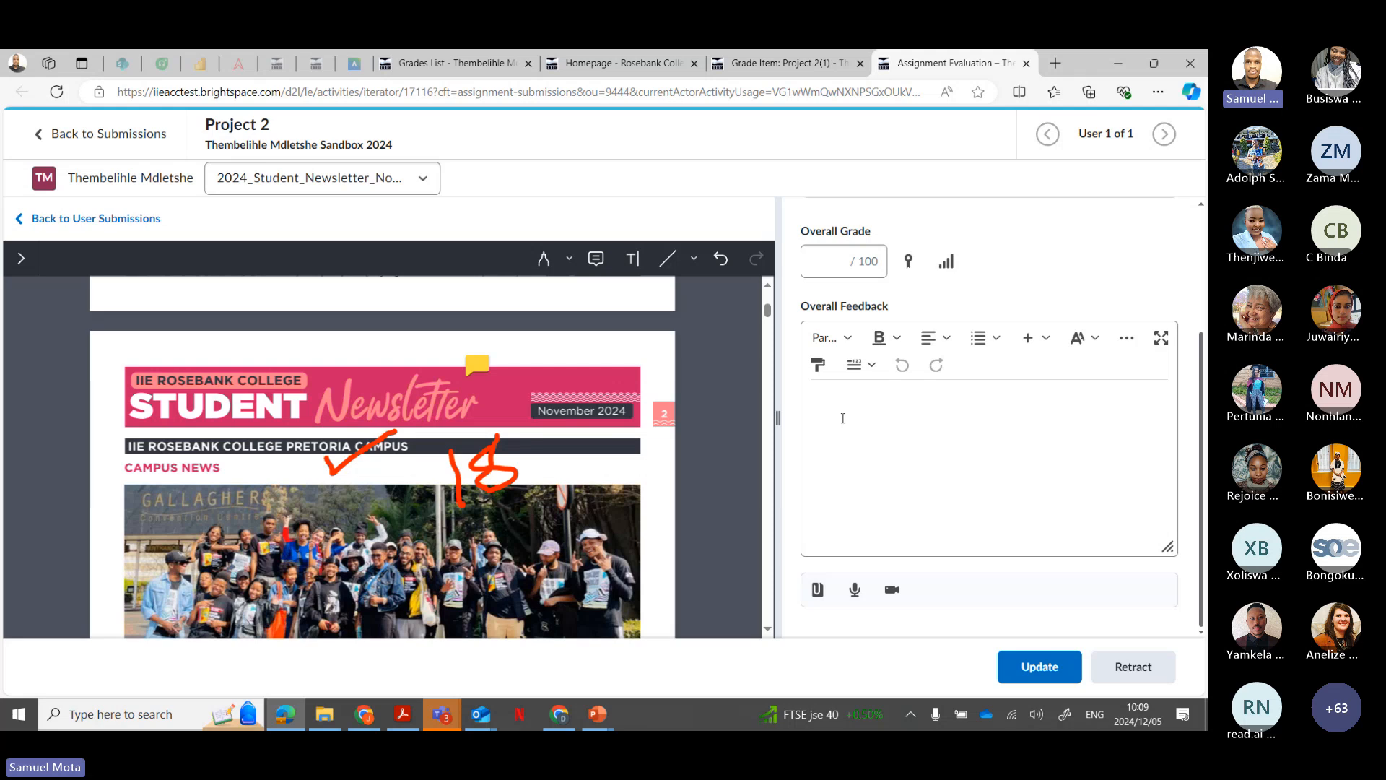
text(You )
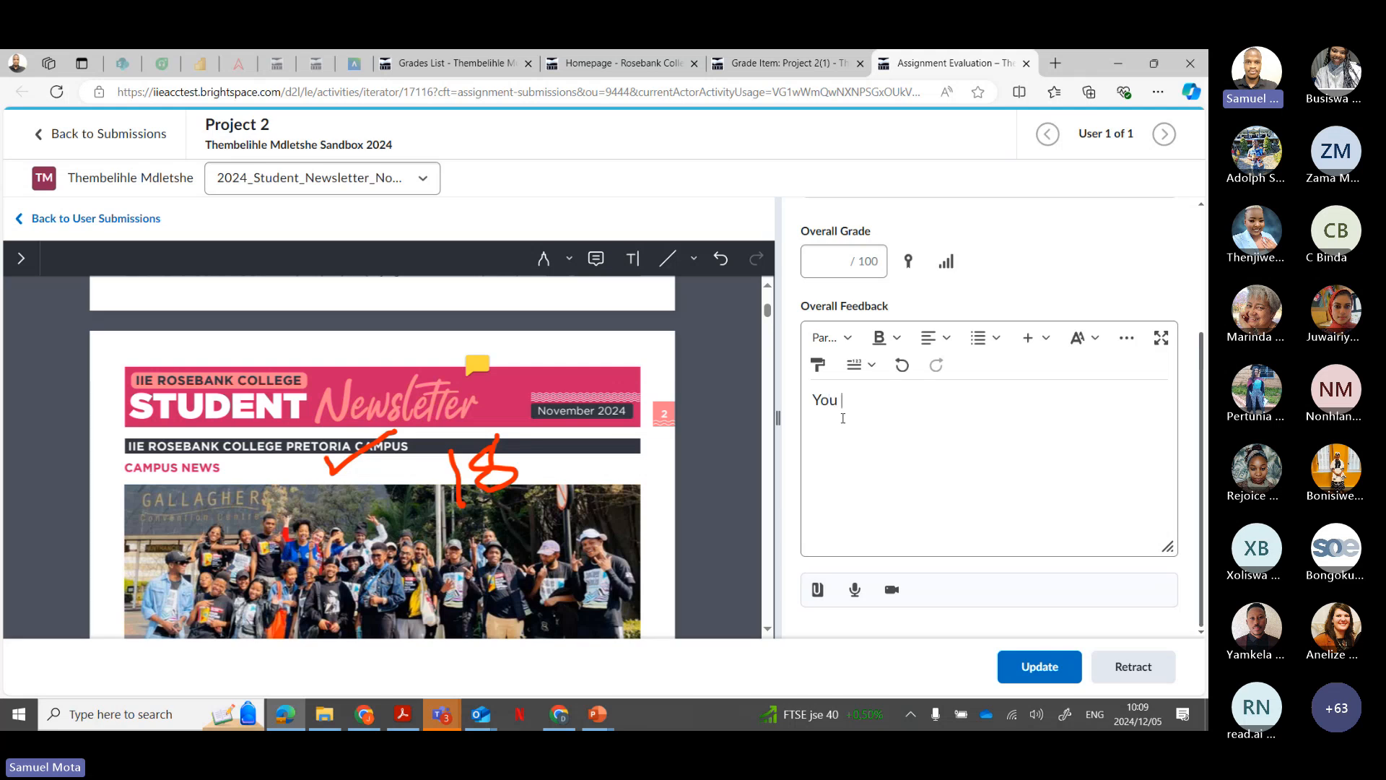
text(did well.)
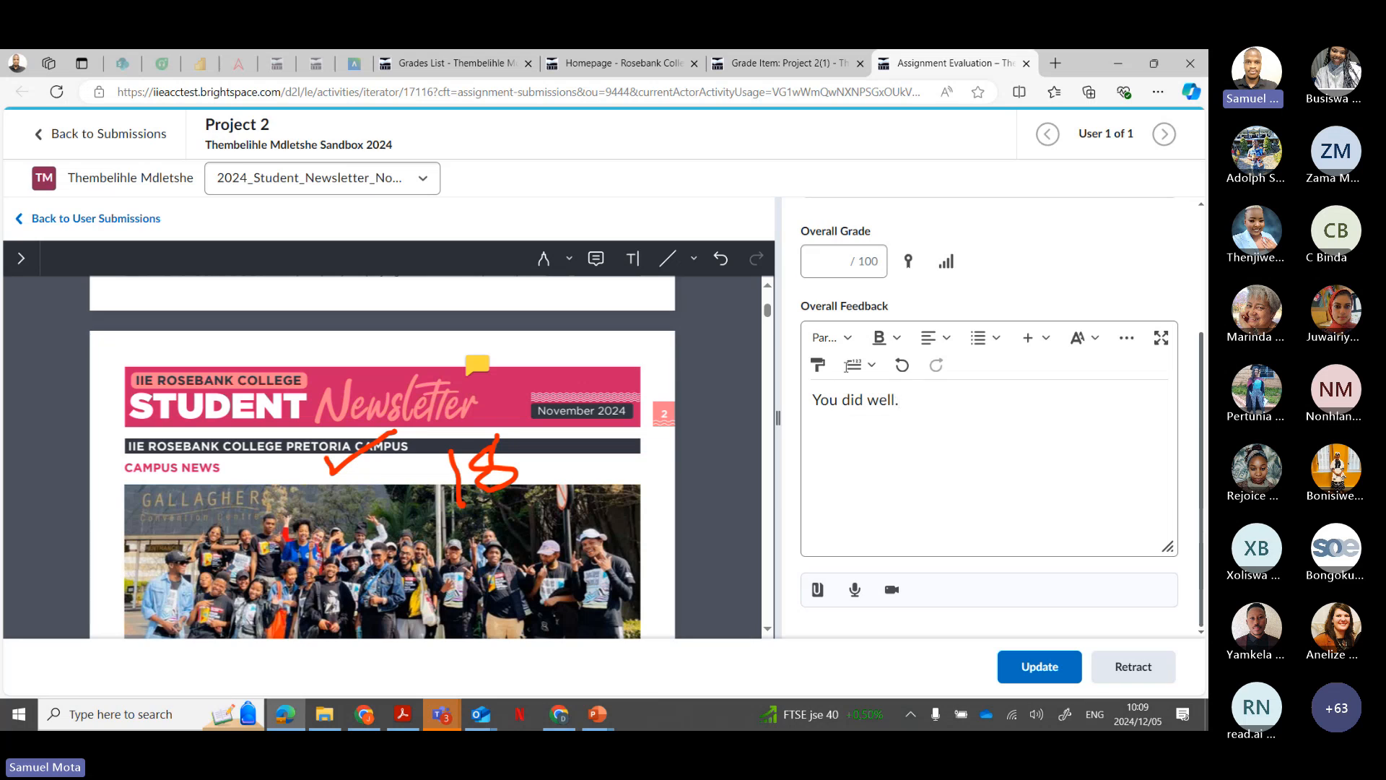
Step: Set the overall grade to 18 out of 100 and update the evaluation despite the unscored rubric criteria
click(871, 259)
text(18)
click(997, 259)
click(1040, 665)
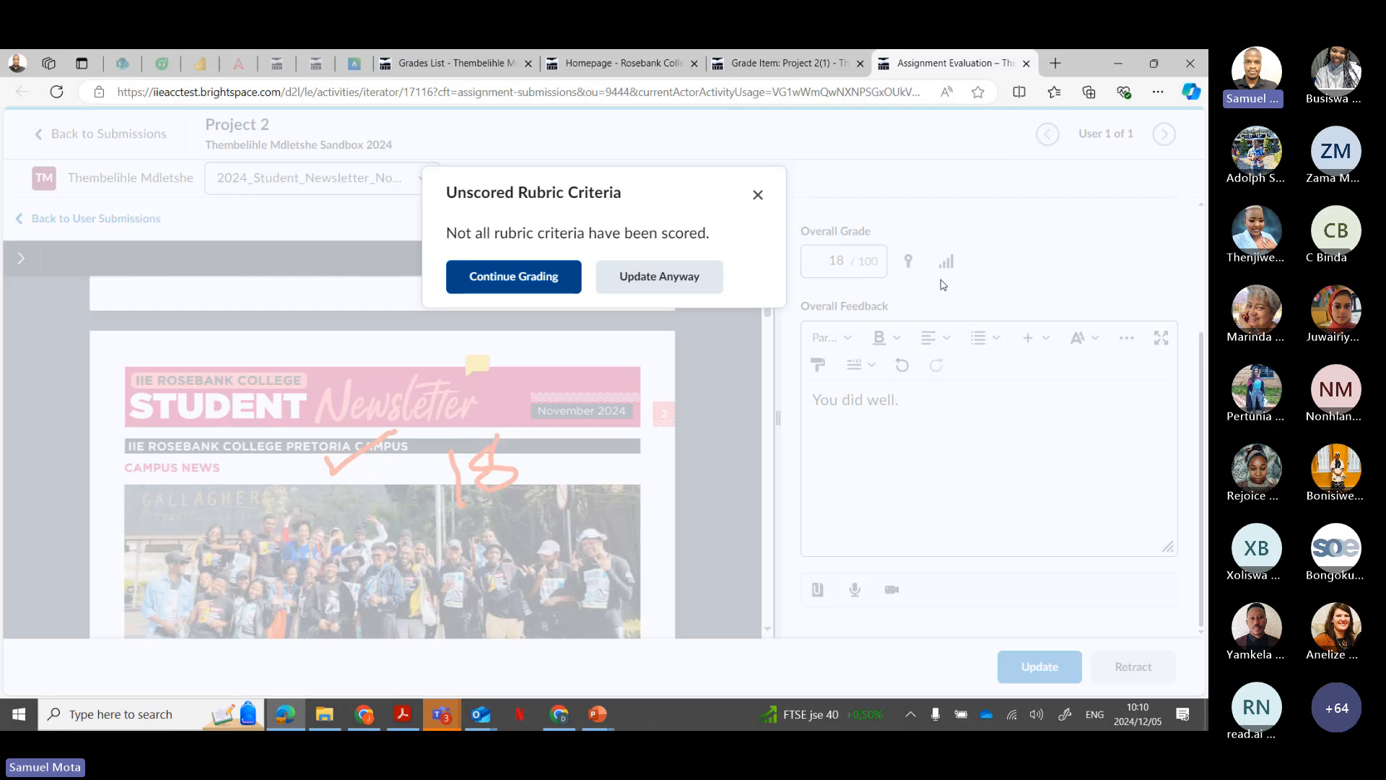
click(529, 286)
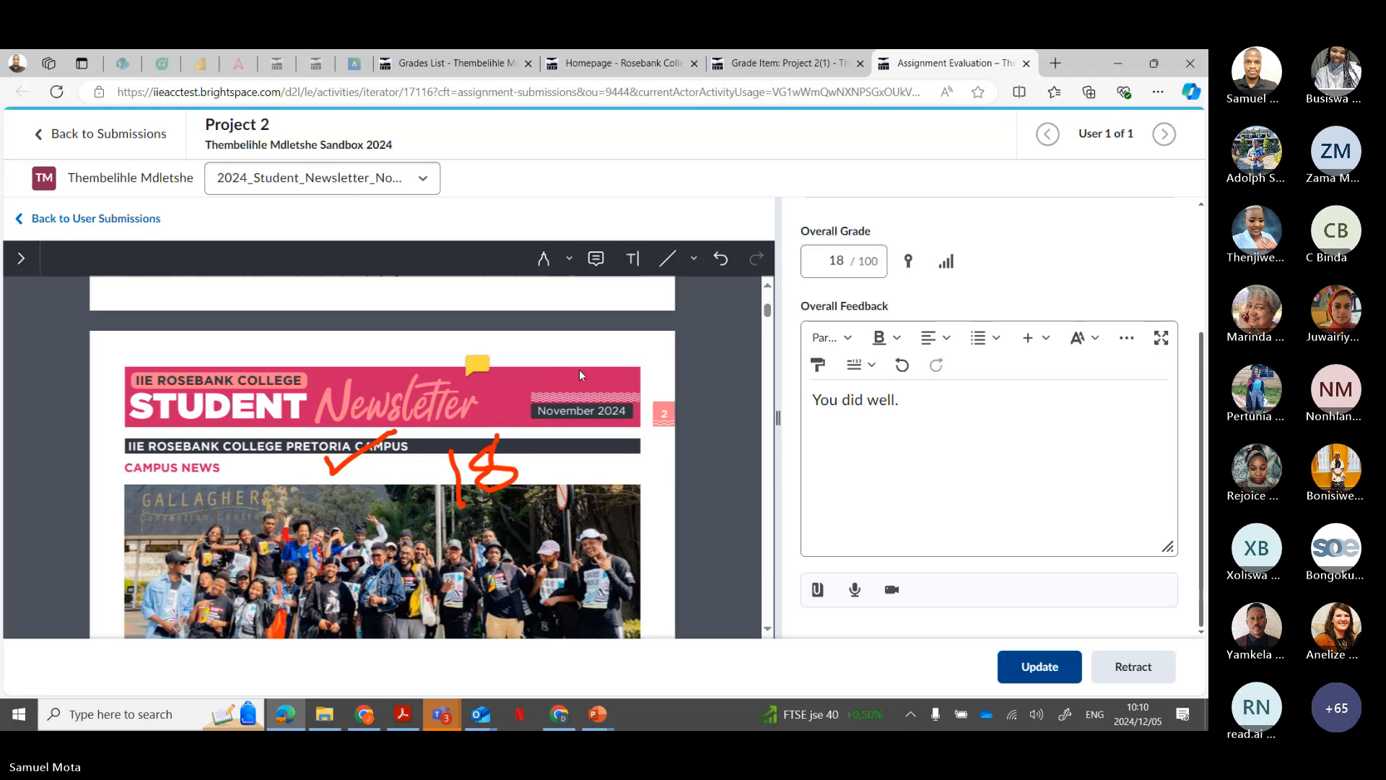
click(1065, 678)
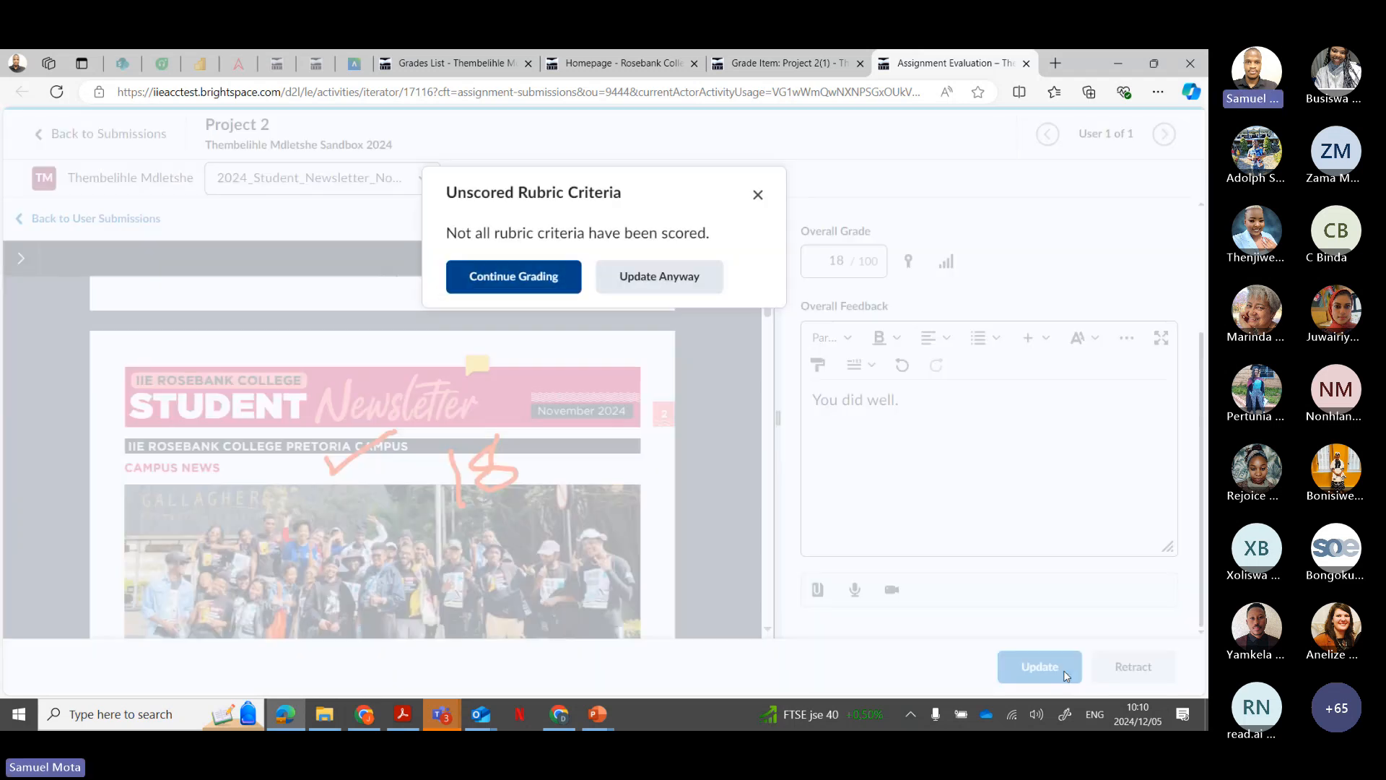
click(663, 277)
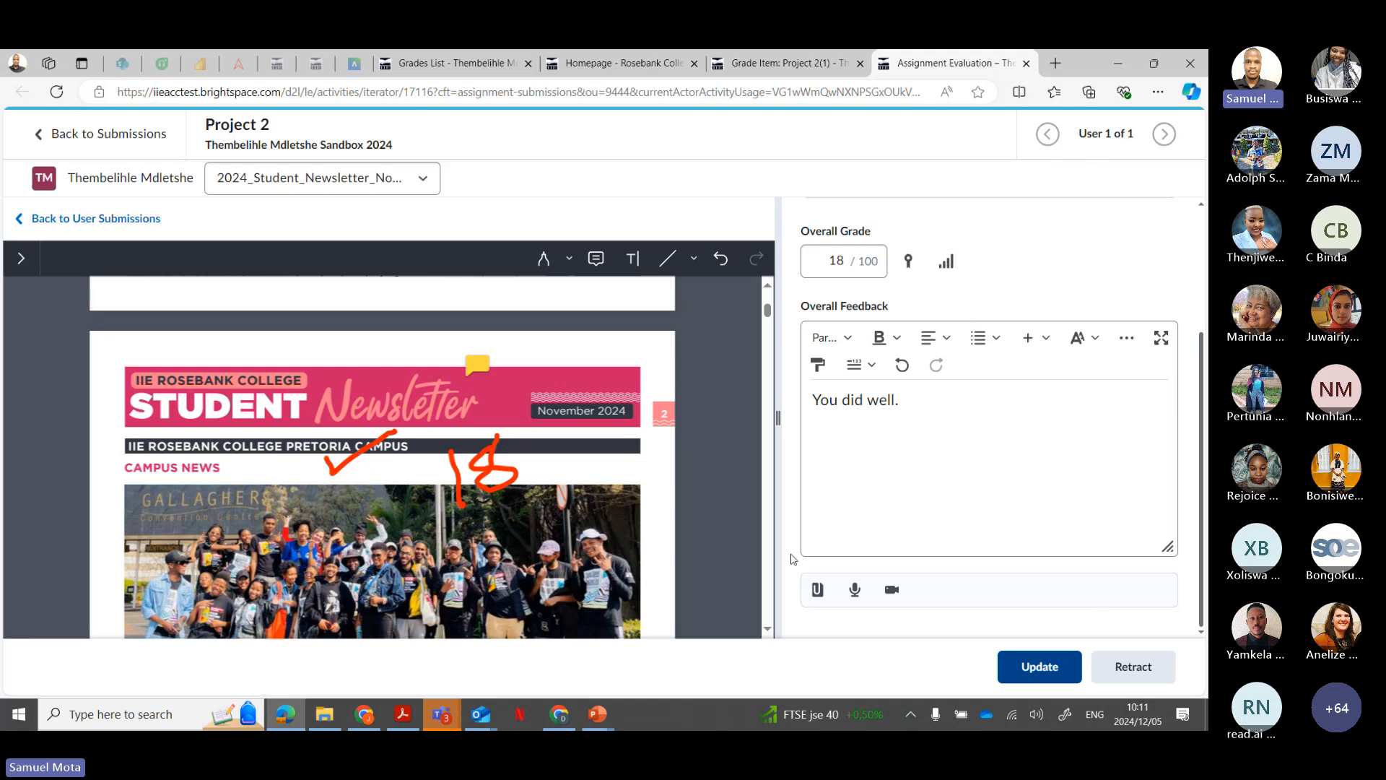
Step: Return to the Project 2 submissions list and check the learner's evaluation status
click(94, 141)
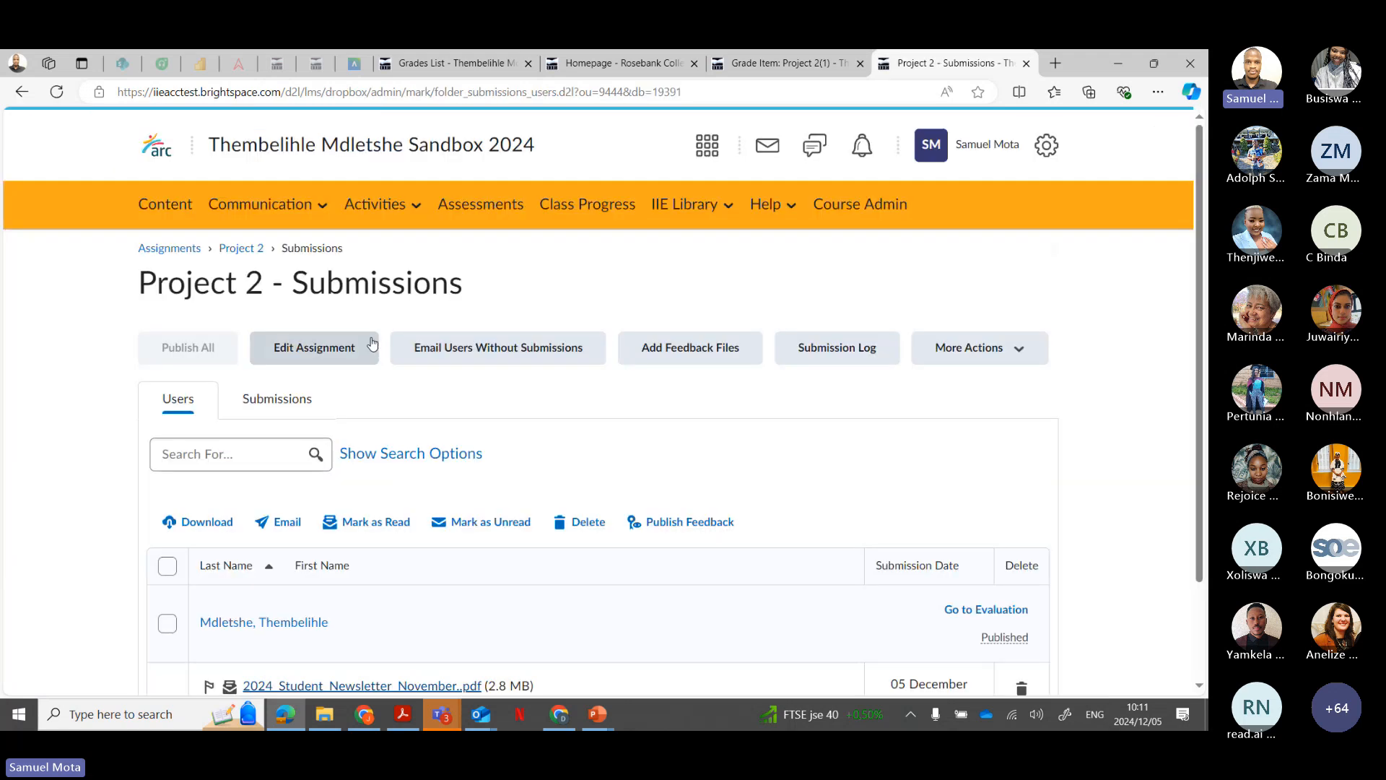
scroll(409, 389, down, 1)
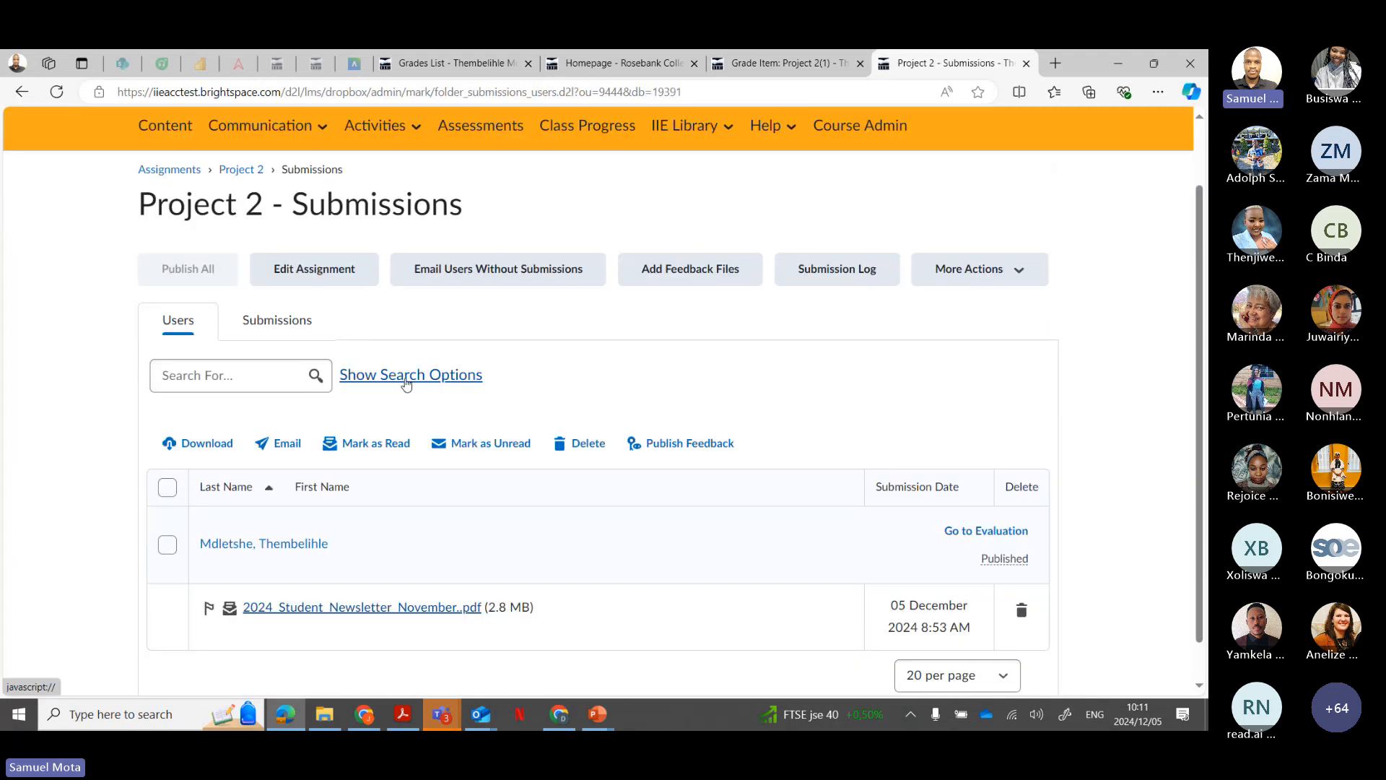
scroll(339, 318, down, 1)
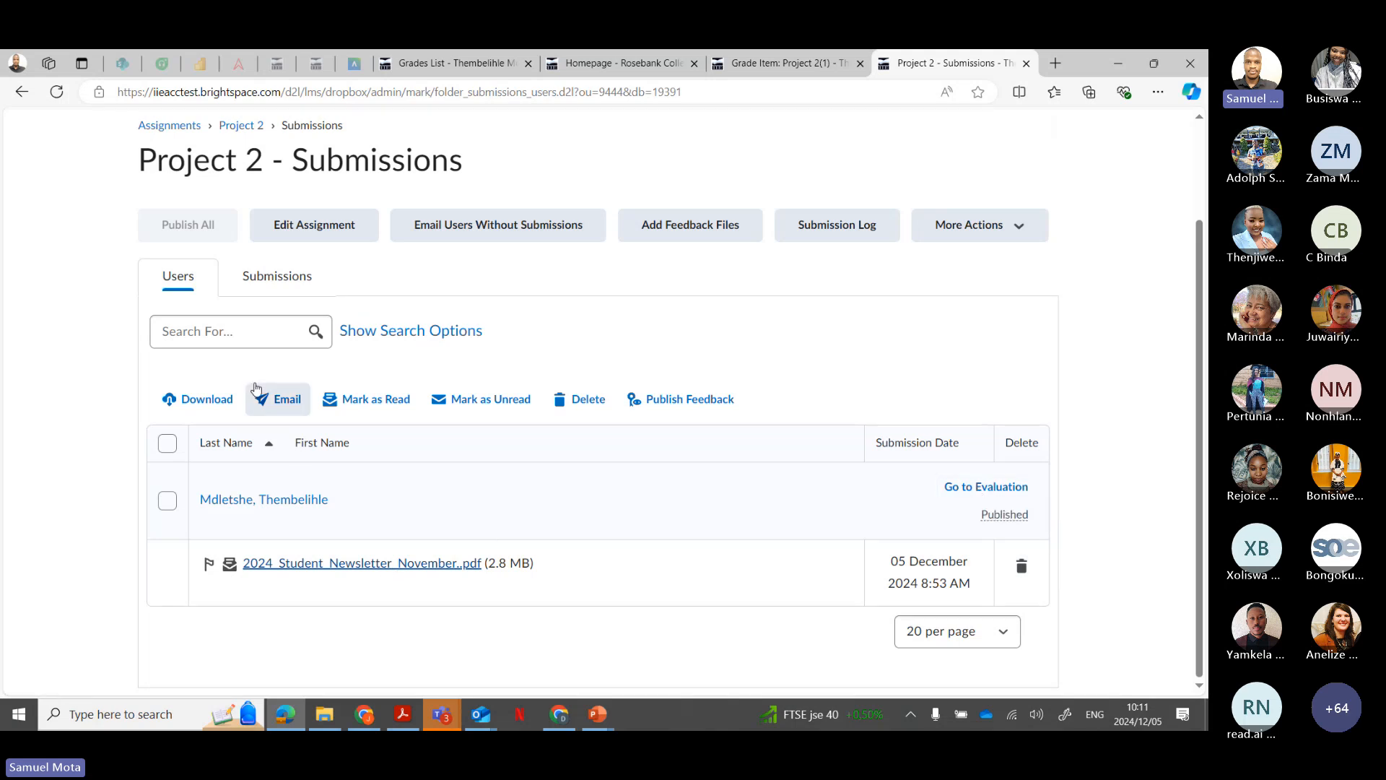
scroll(256, 391, up, 2)
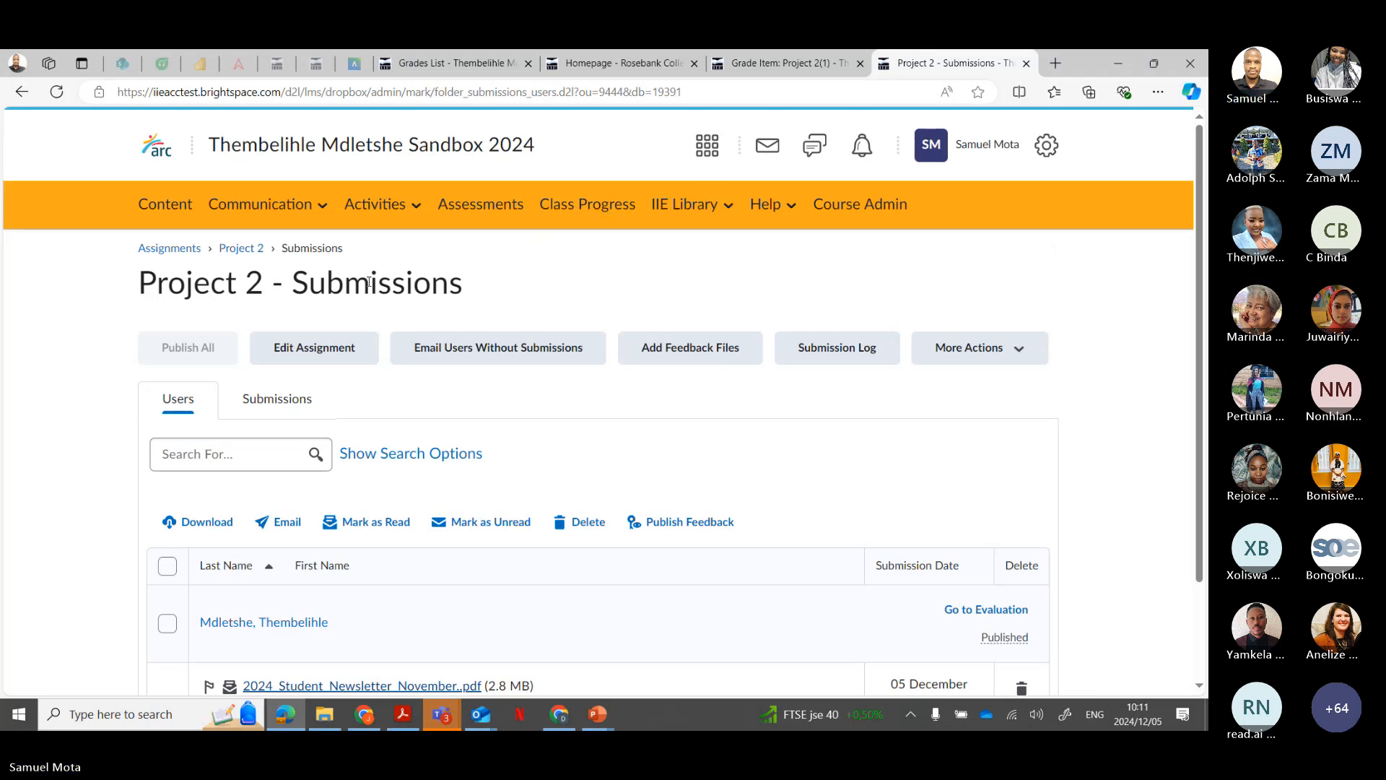
Step: Look over the evaluation and feedback columns in the Assignments list, and open Course Administration
click(172, 249)
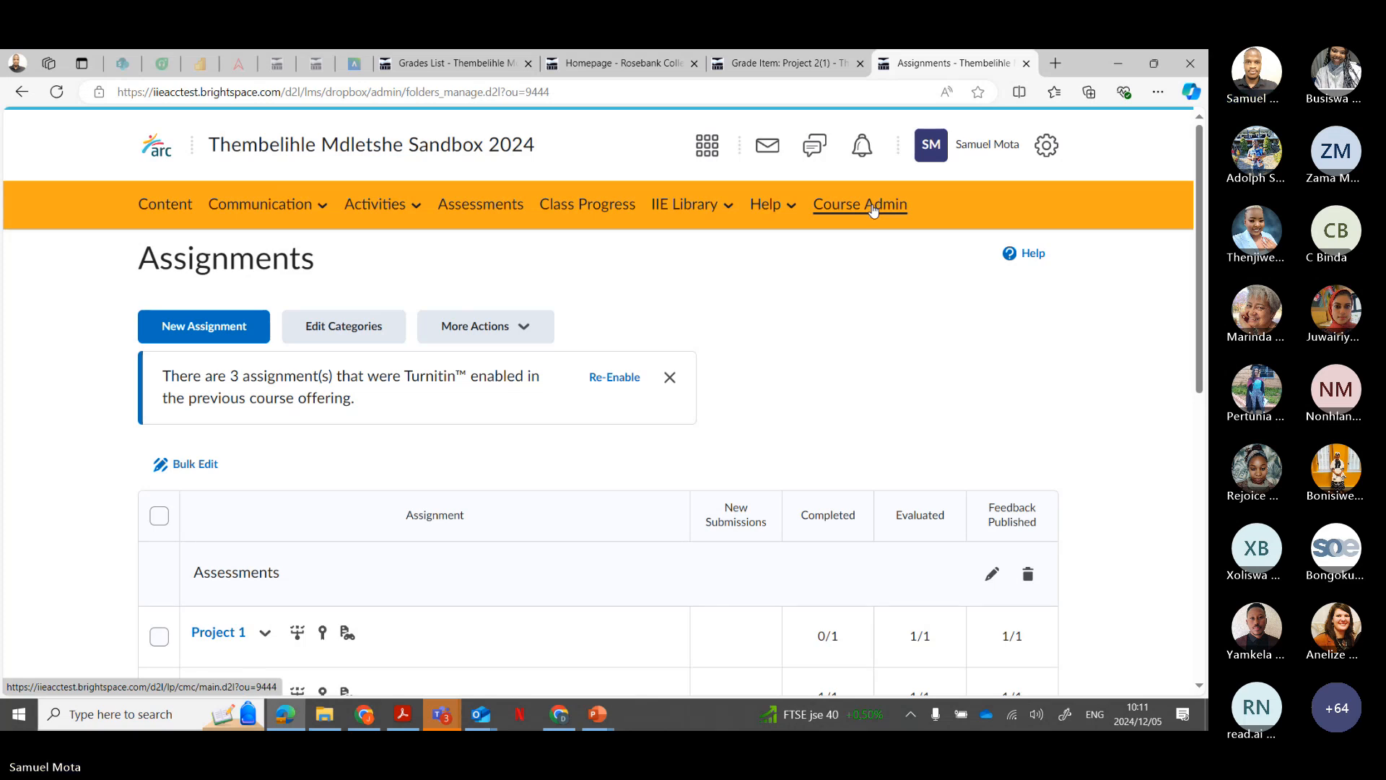
scroll(909, 357, down, 2)
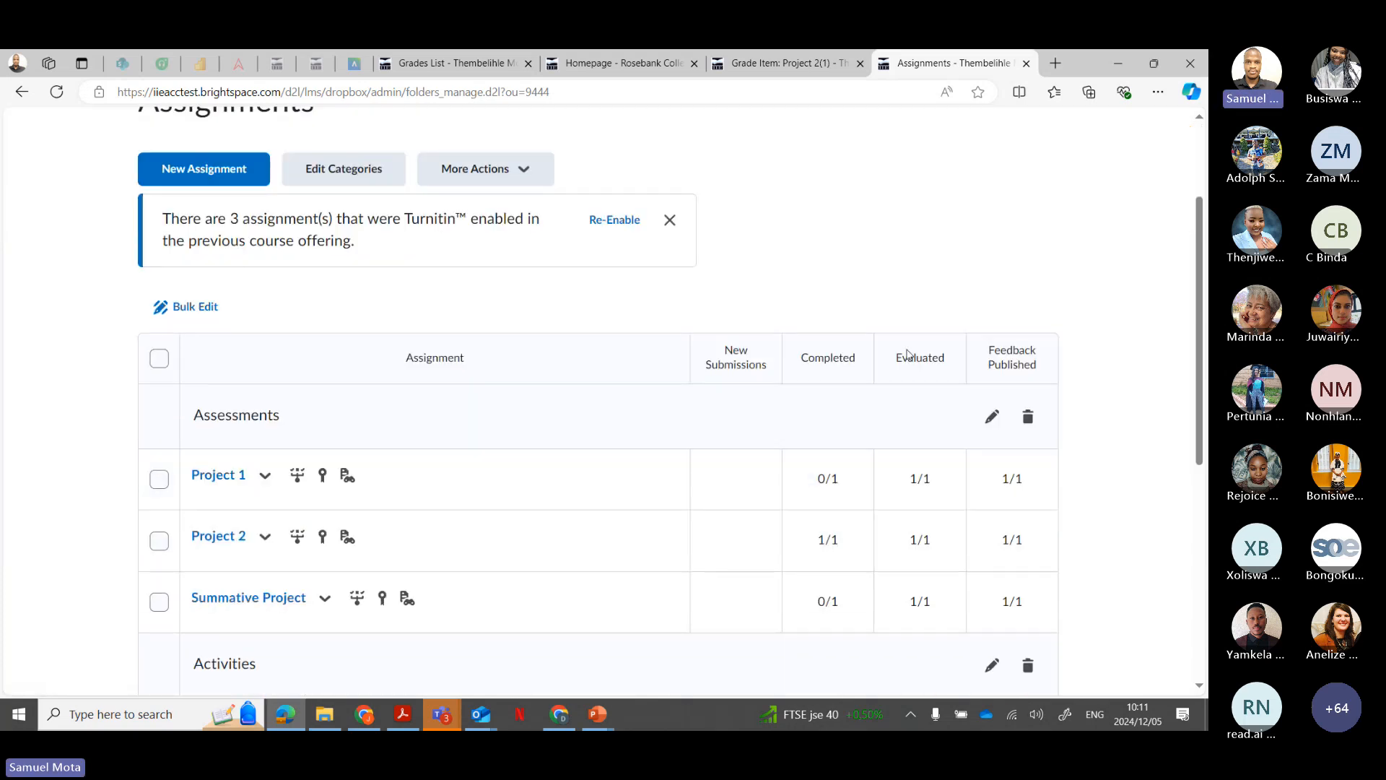
scroll(909, 356, down, 1)
scroll(908, 353, up, 3)
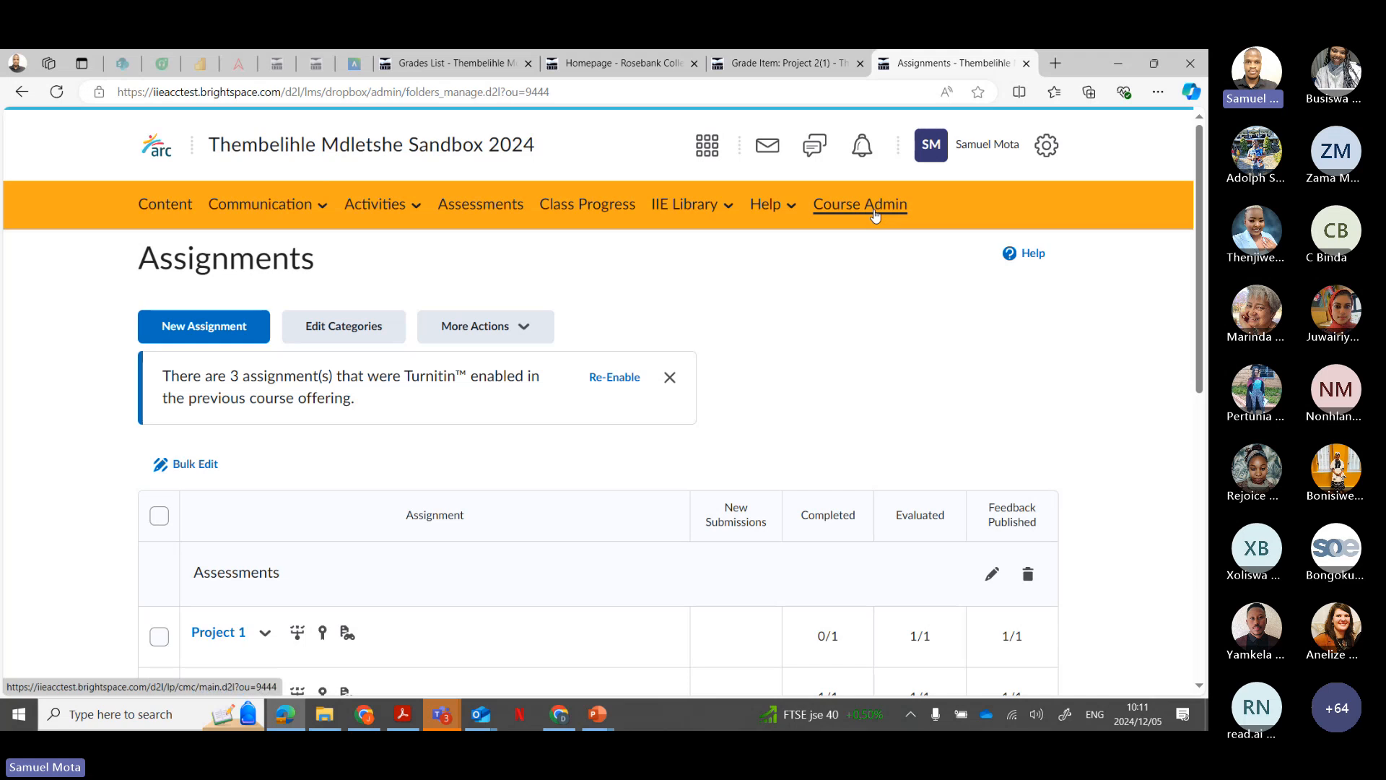
click(875, 206)
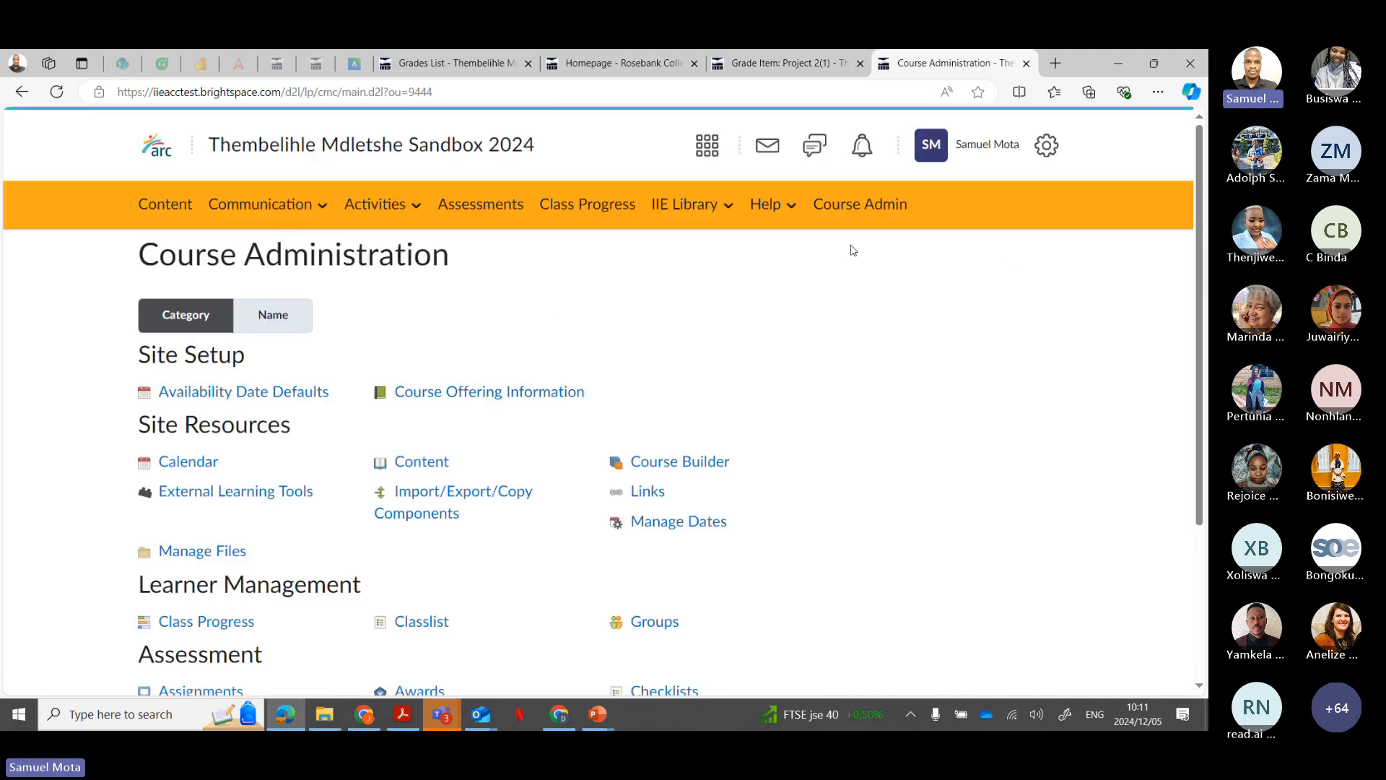
Step: Open the Grades tool from Course Administration and check the learner's Project 2(1) grade in the Enter Grades table
scroll(535, 464, down, 2)
click(417, 567)
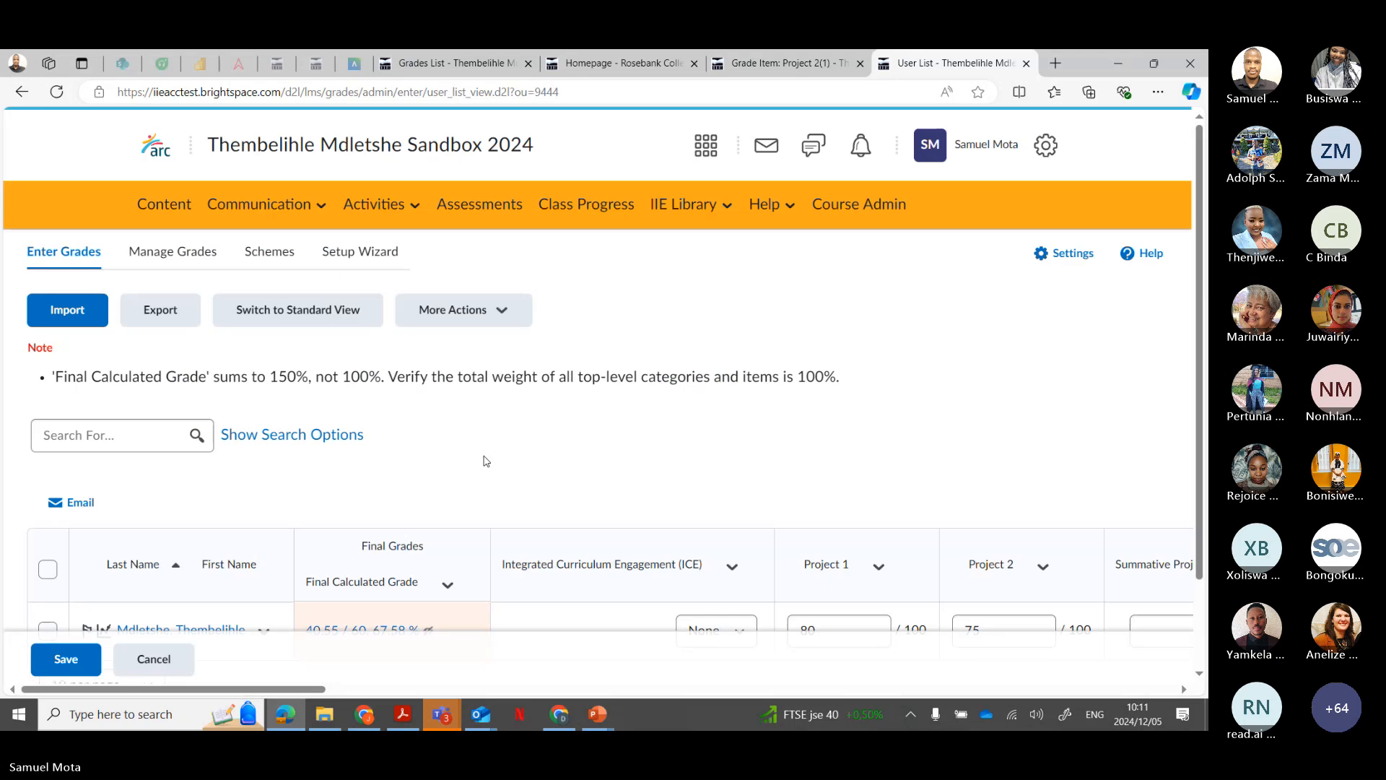
scroll(484, 459, down, 2)
scroll(484, 460, down, 1)
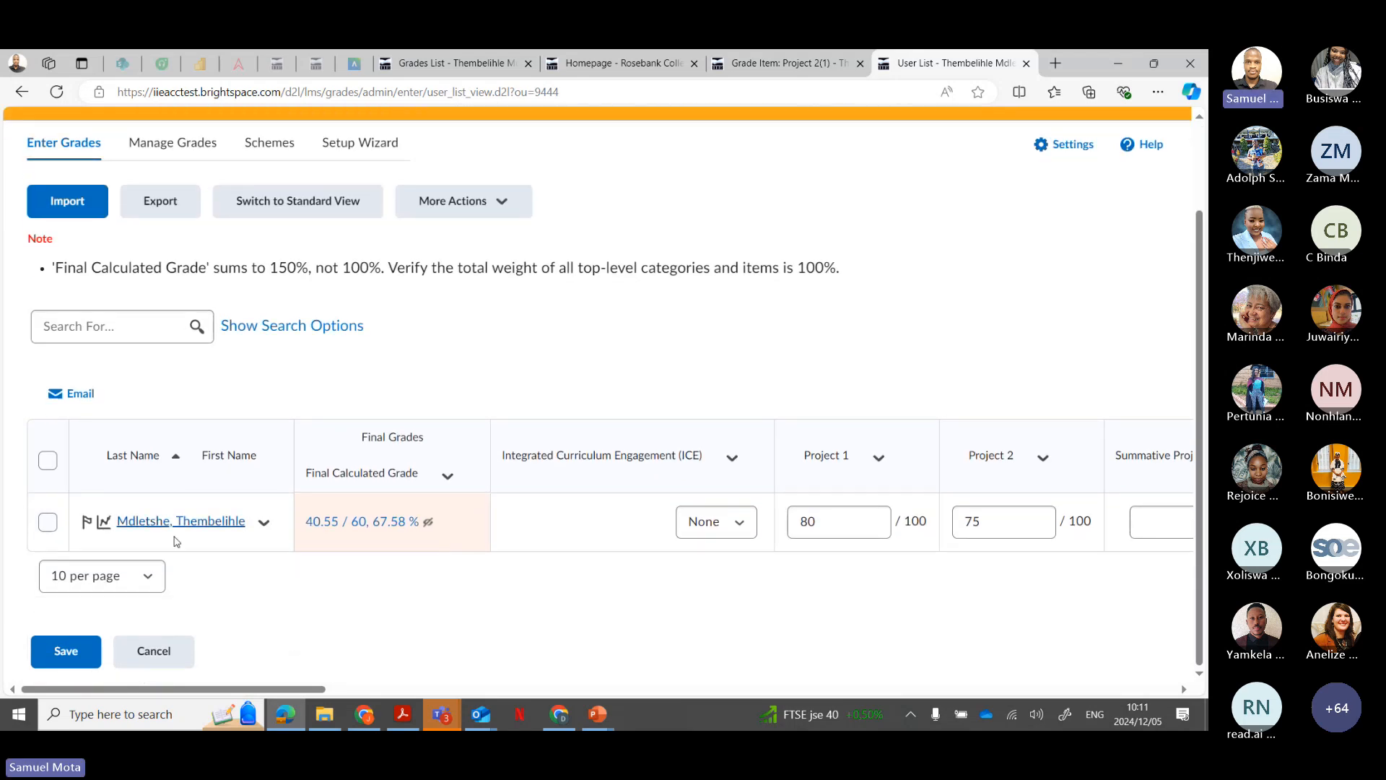
drag(269, 690, 984, 688)
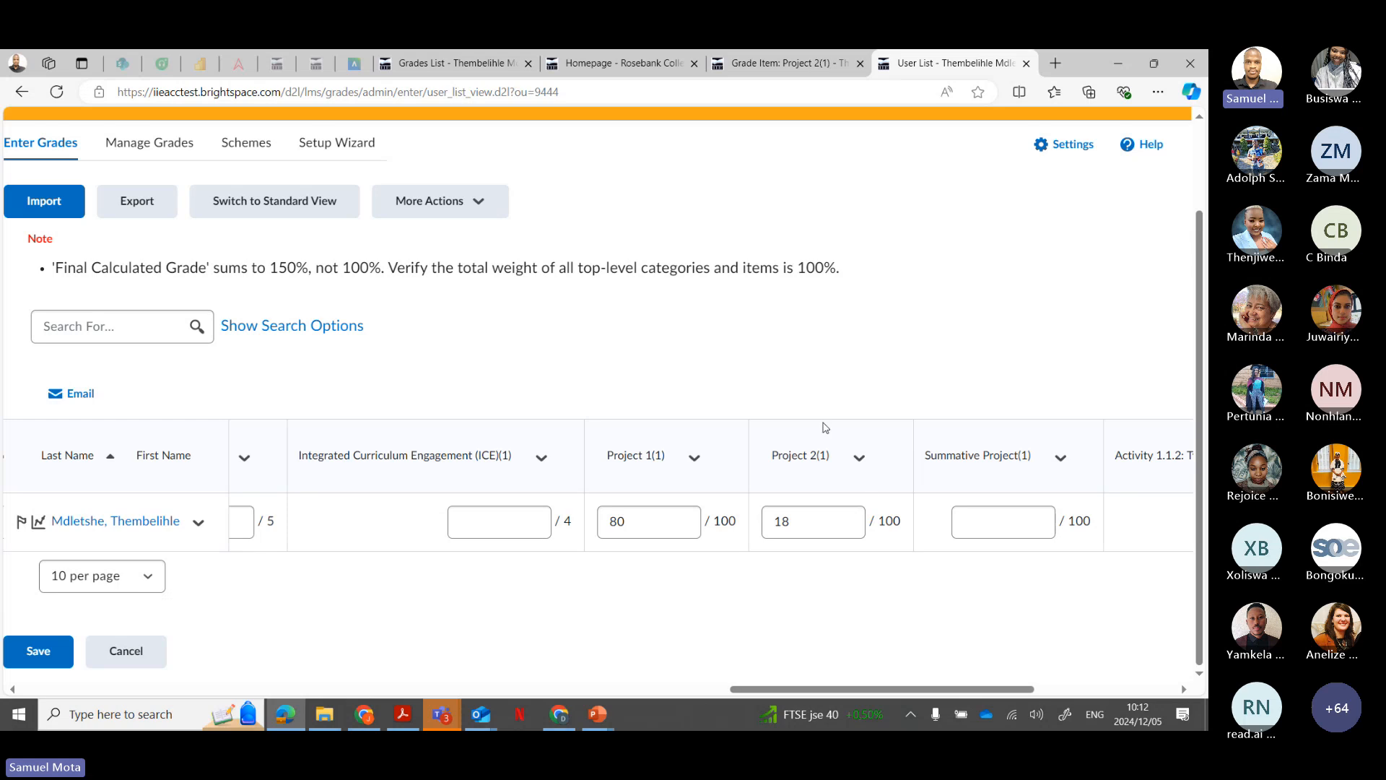
click(794, 514)
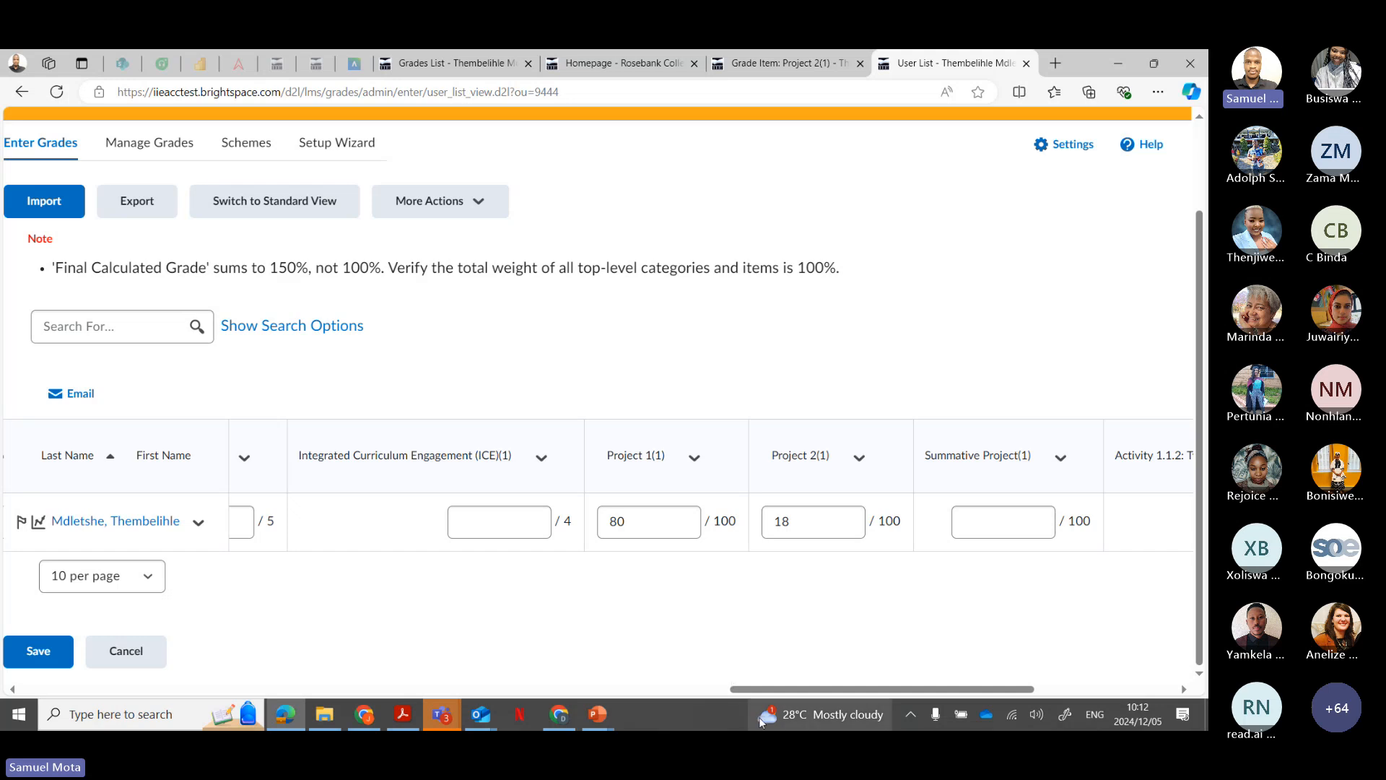
drag(781, 695, 44, 622)
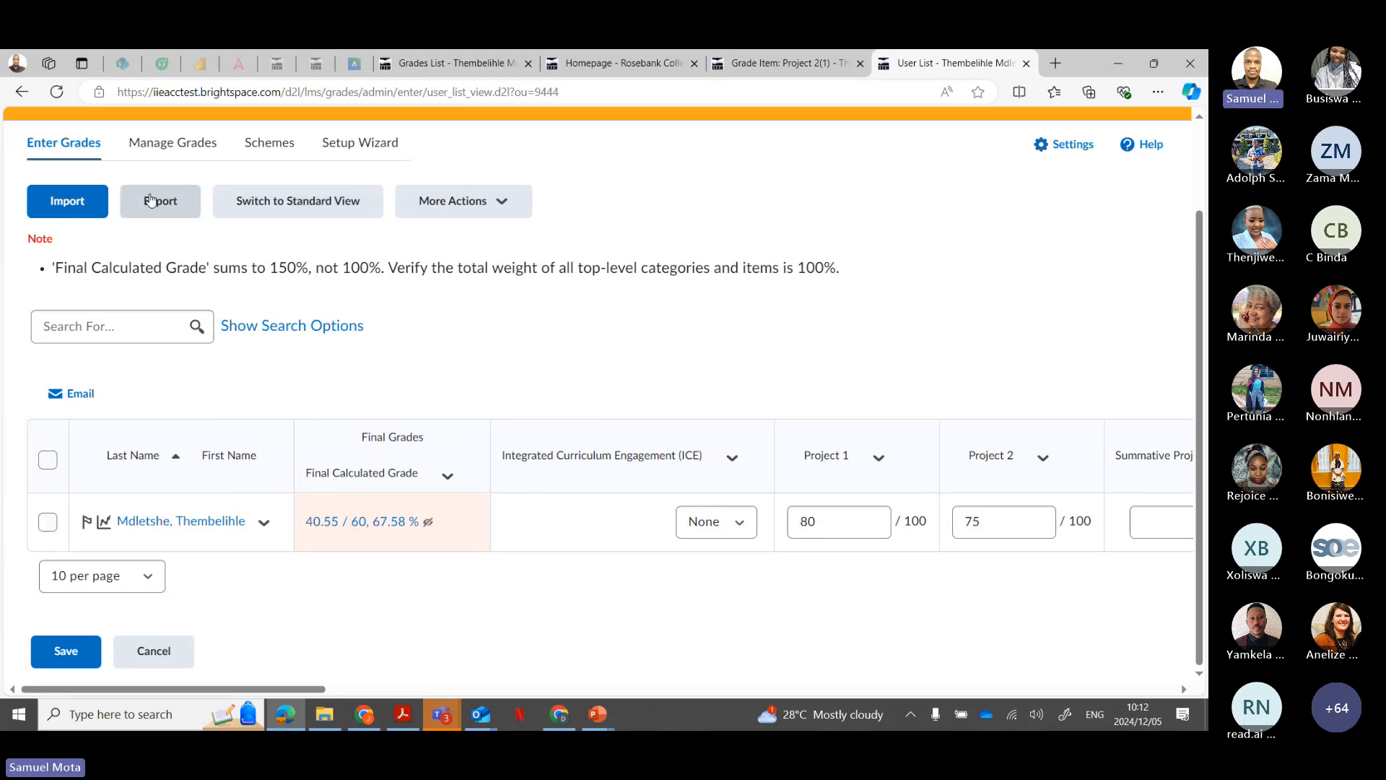
Step: Start a grades export with the key field set to Both, and look over the sort orders while keeping the default
click(151, 200)
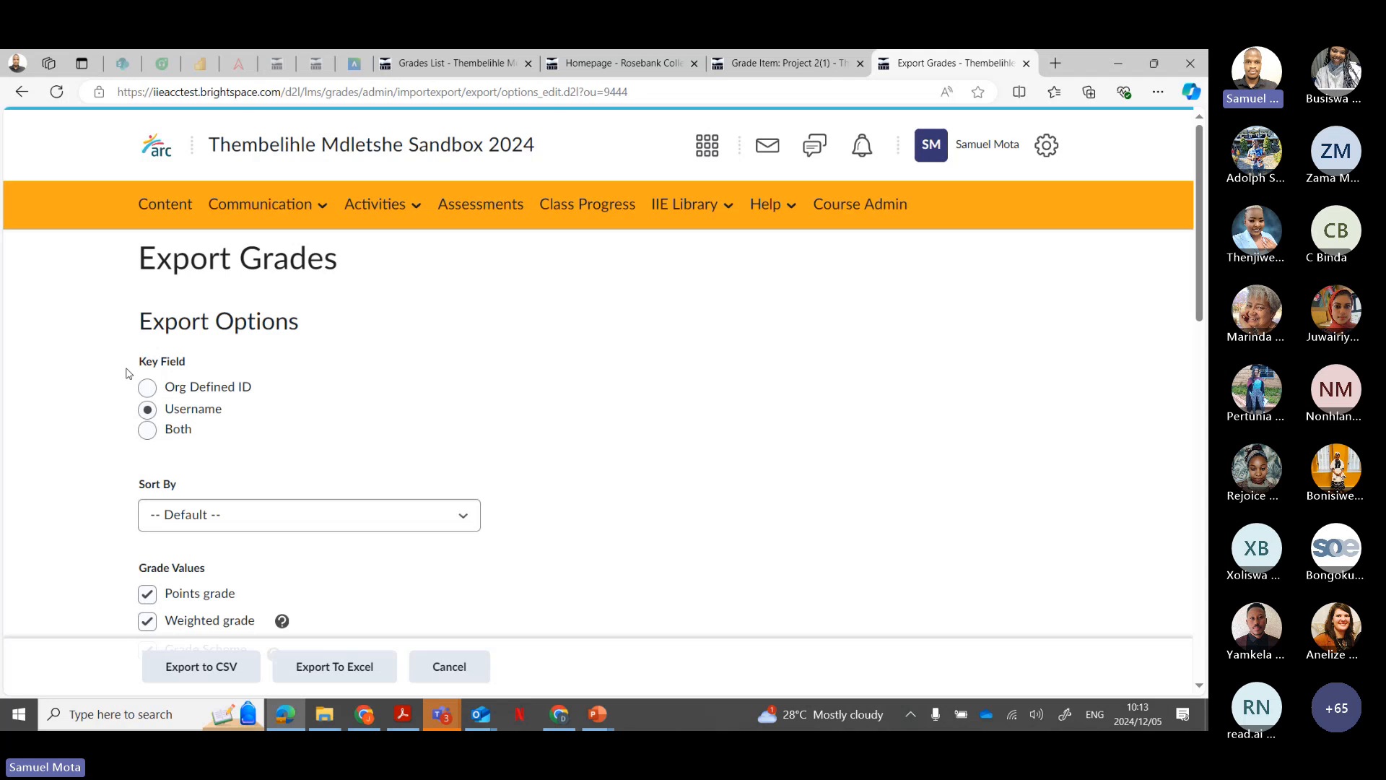
click(149, 439)
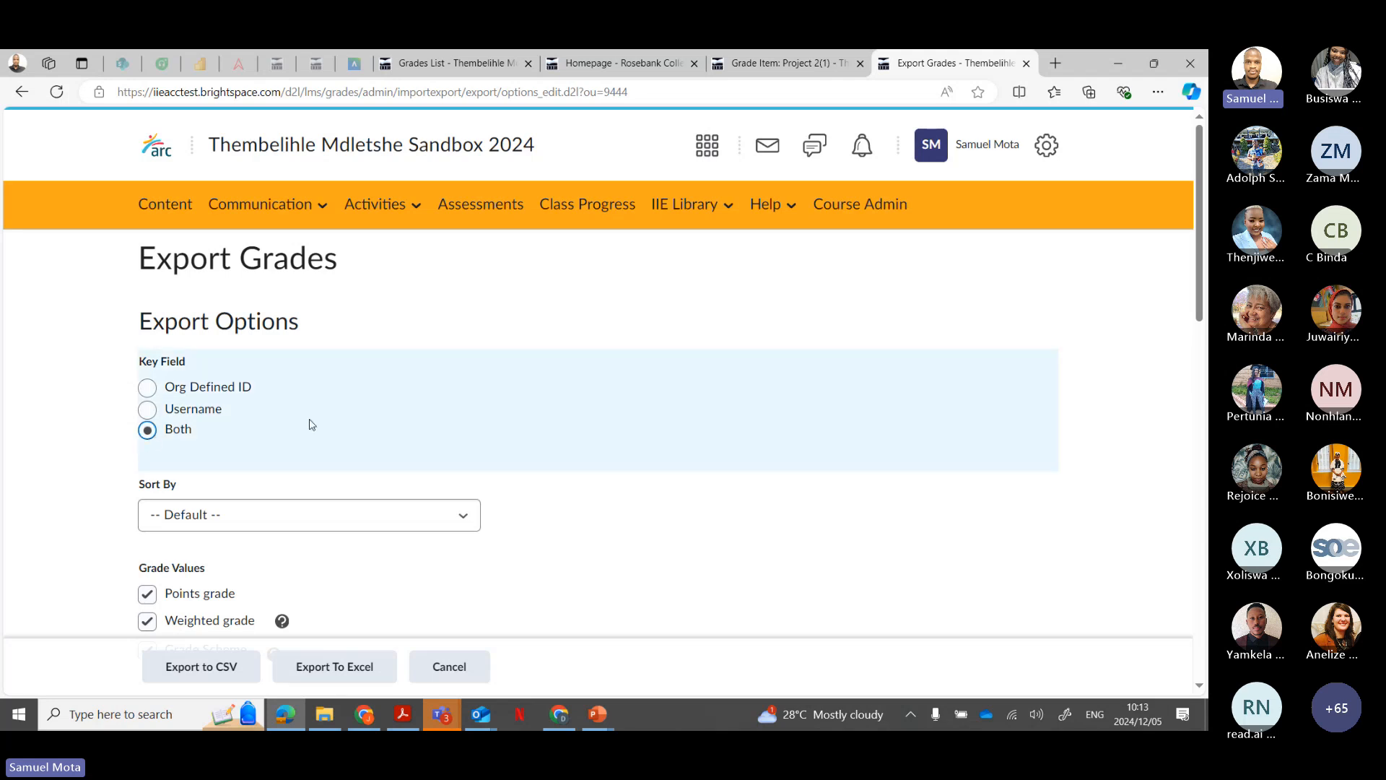
scroll(400, 463, down, 2)
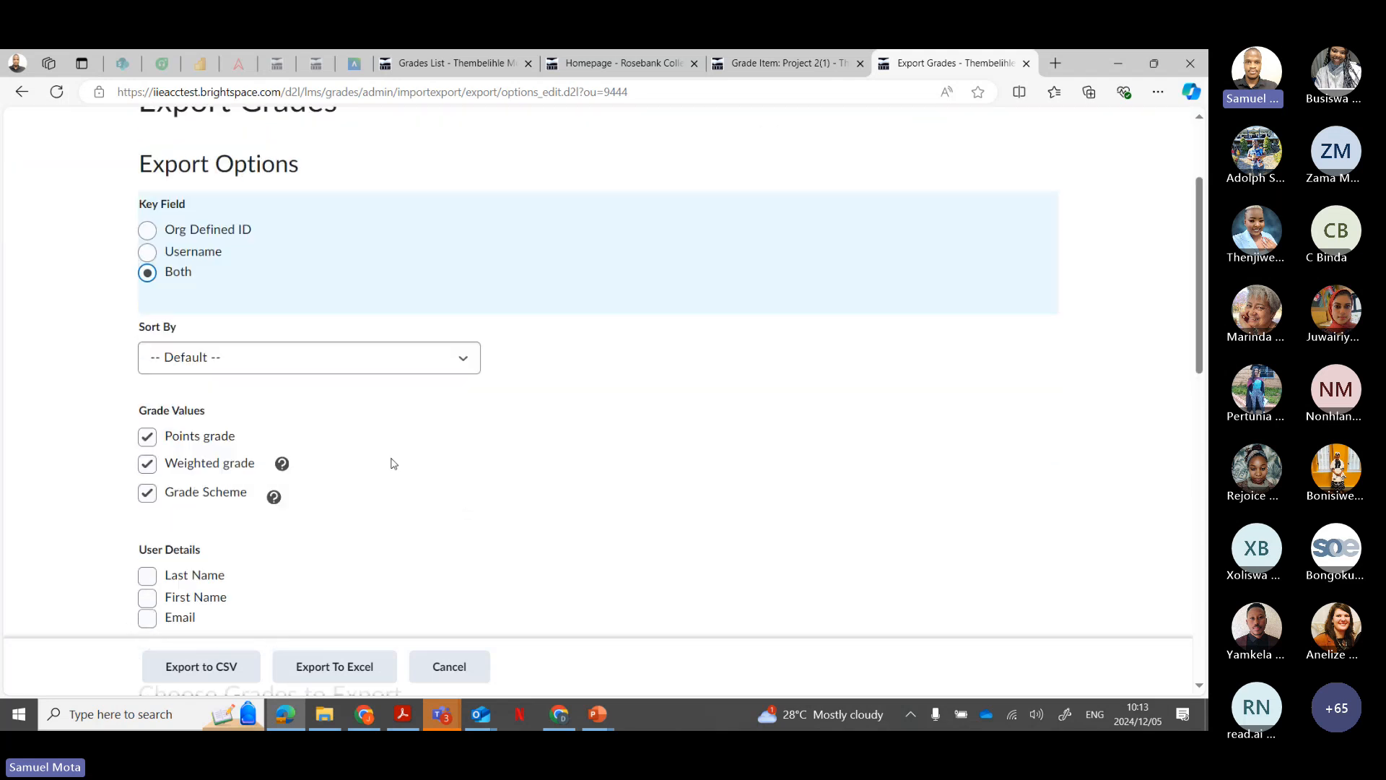
click(284, 367)
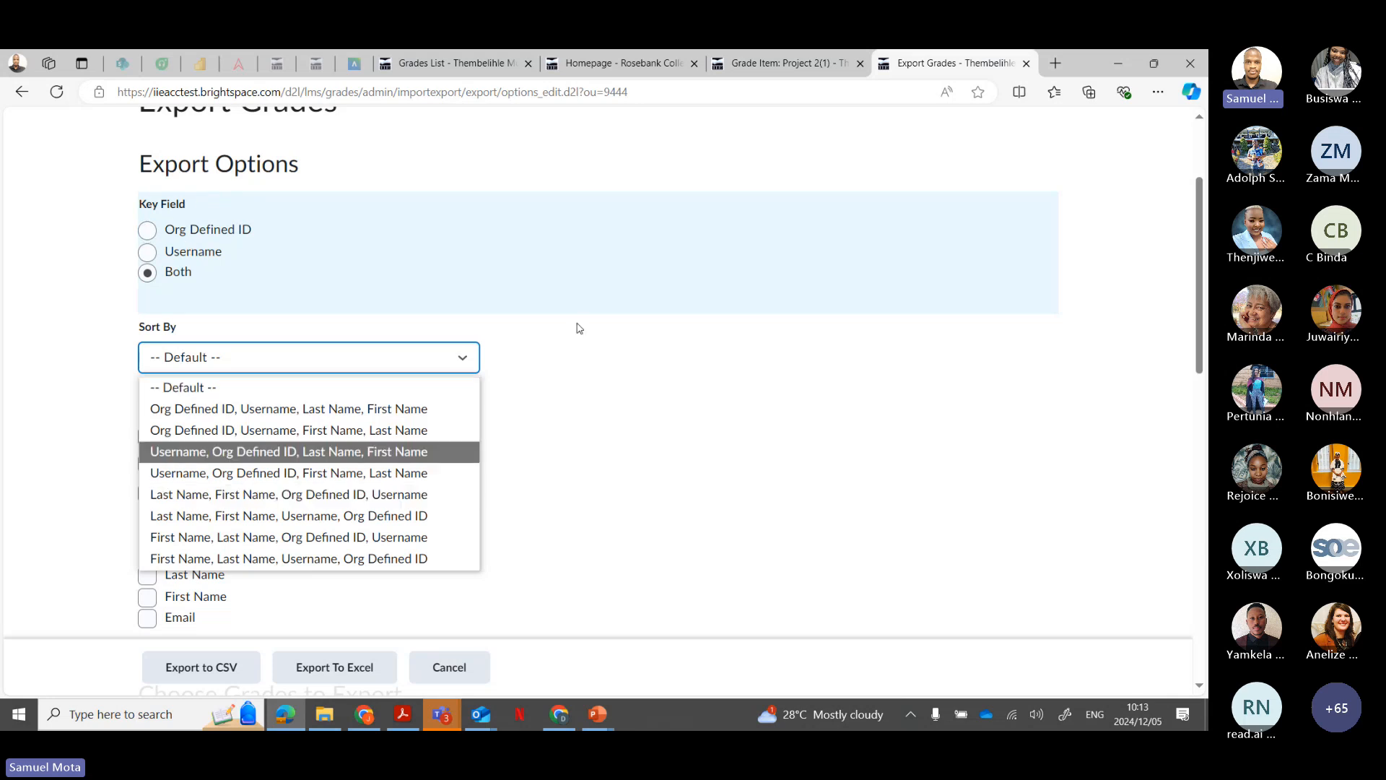
click(587, 361)
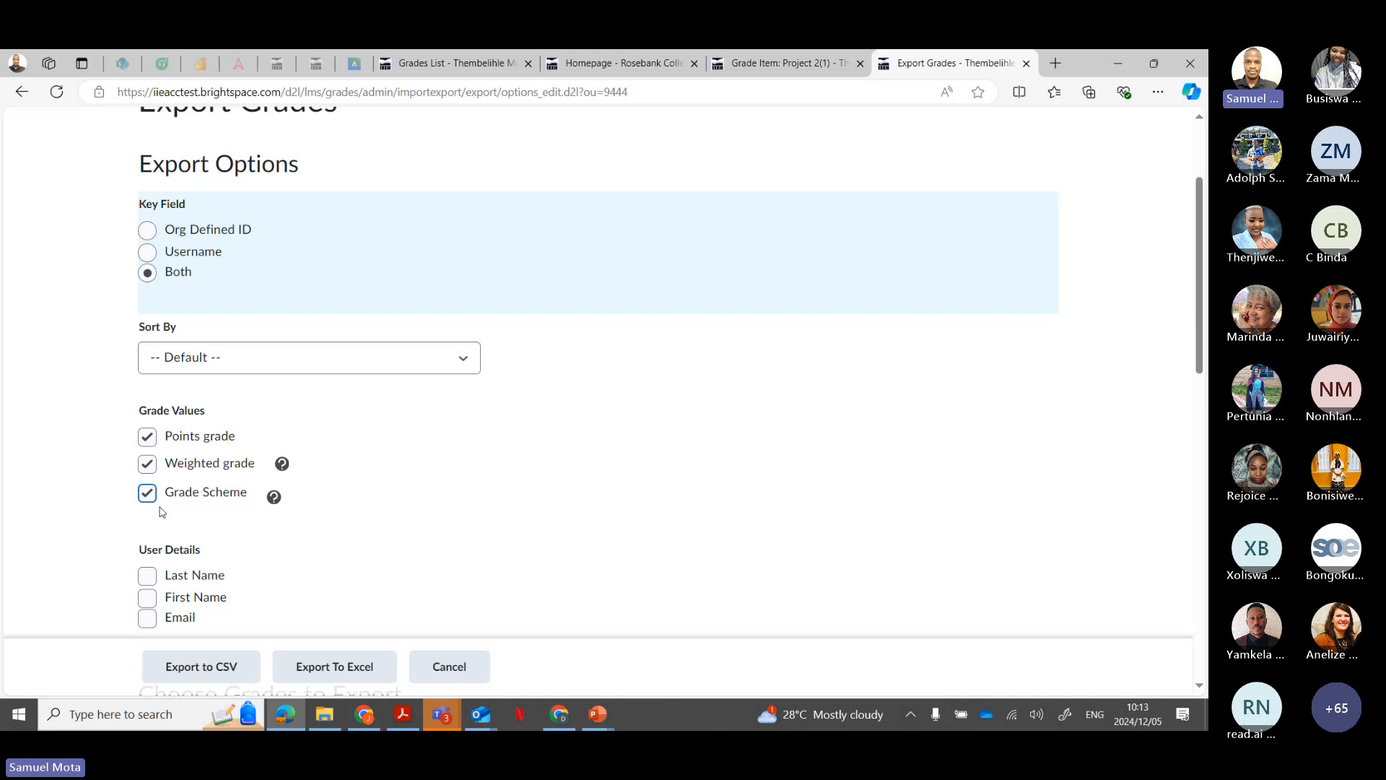
Step: Include Last Name and First Name in the export's user details
scroll(265, 550, down, 1)
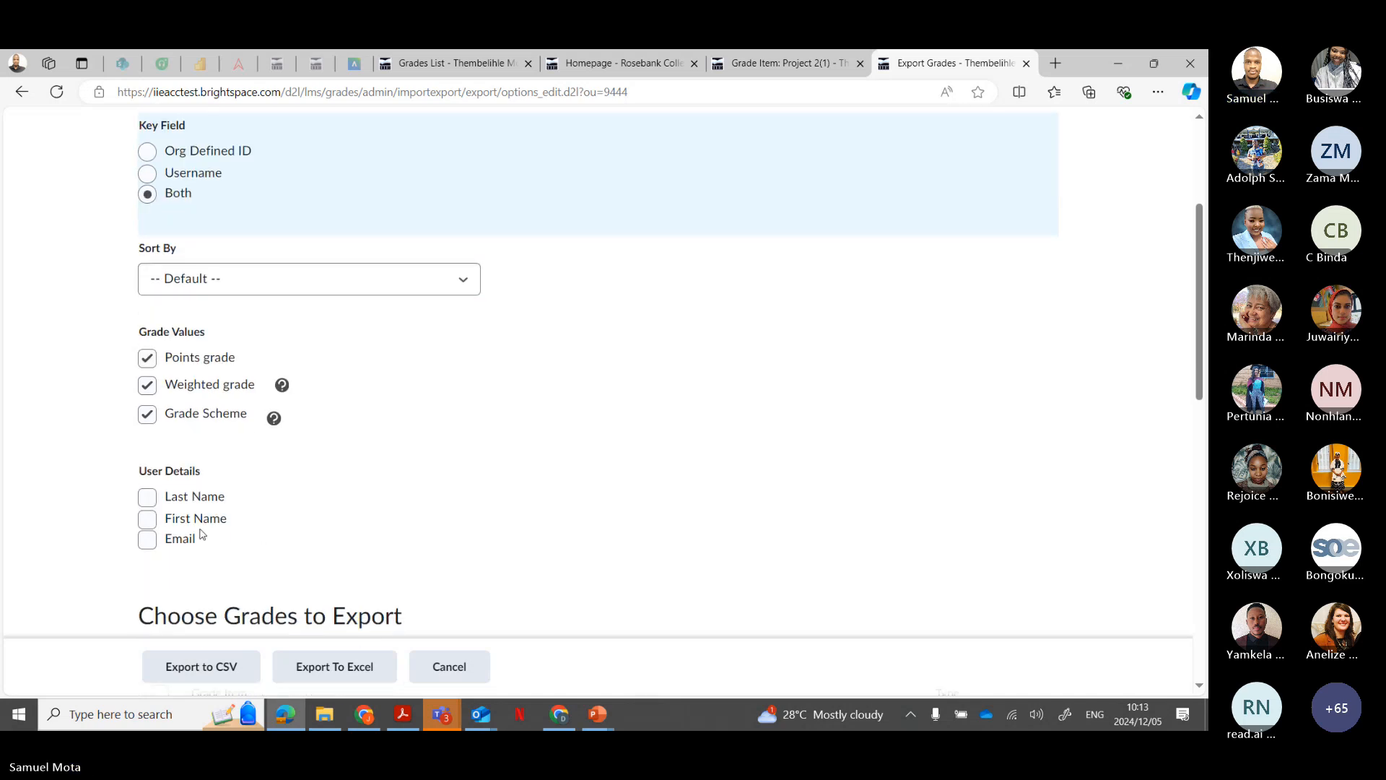
click(148, 498)
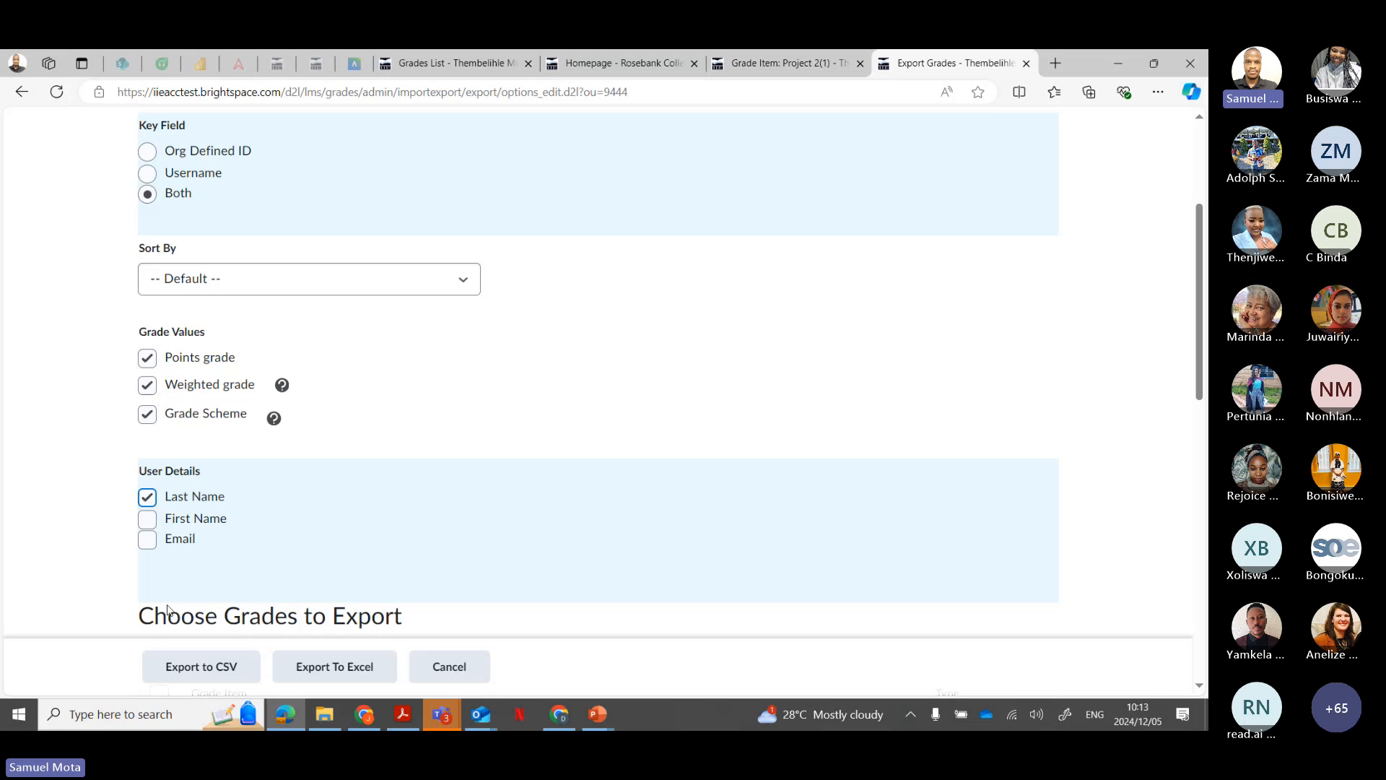
click(148, 519)
Step: Look through the grade items available for export and include Project 2(1)
scroll(540, 439, down, 4)
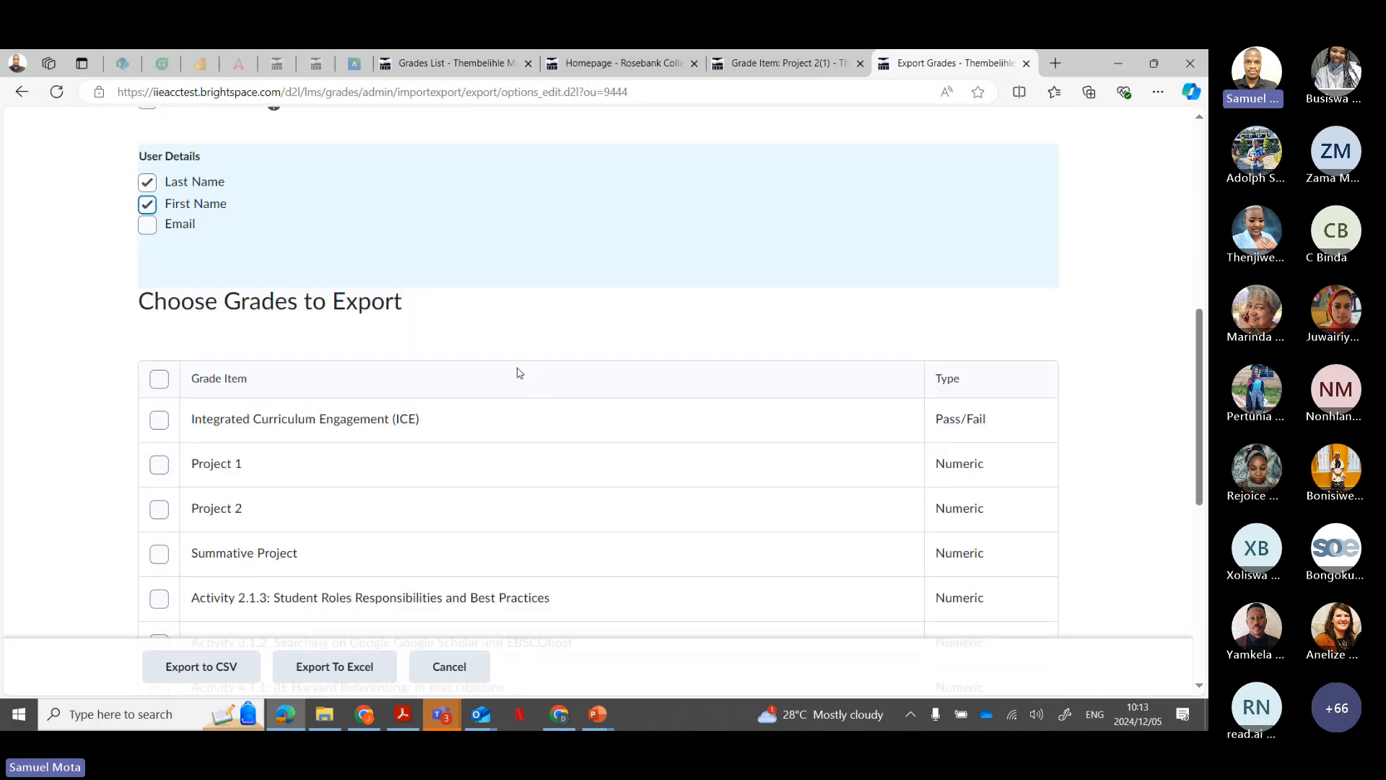
scroll(521, 373, down, 1)
scroll(520, 373, down, 6)
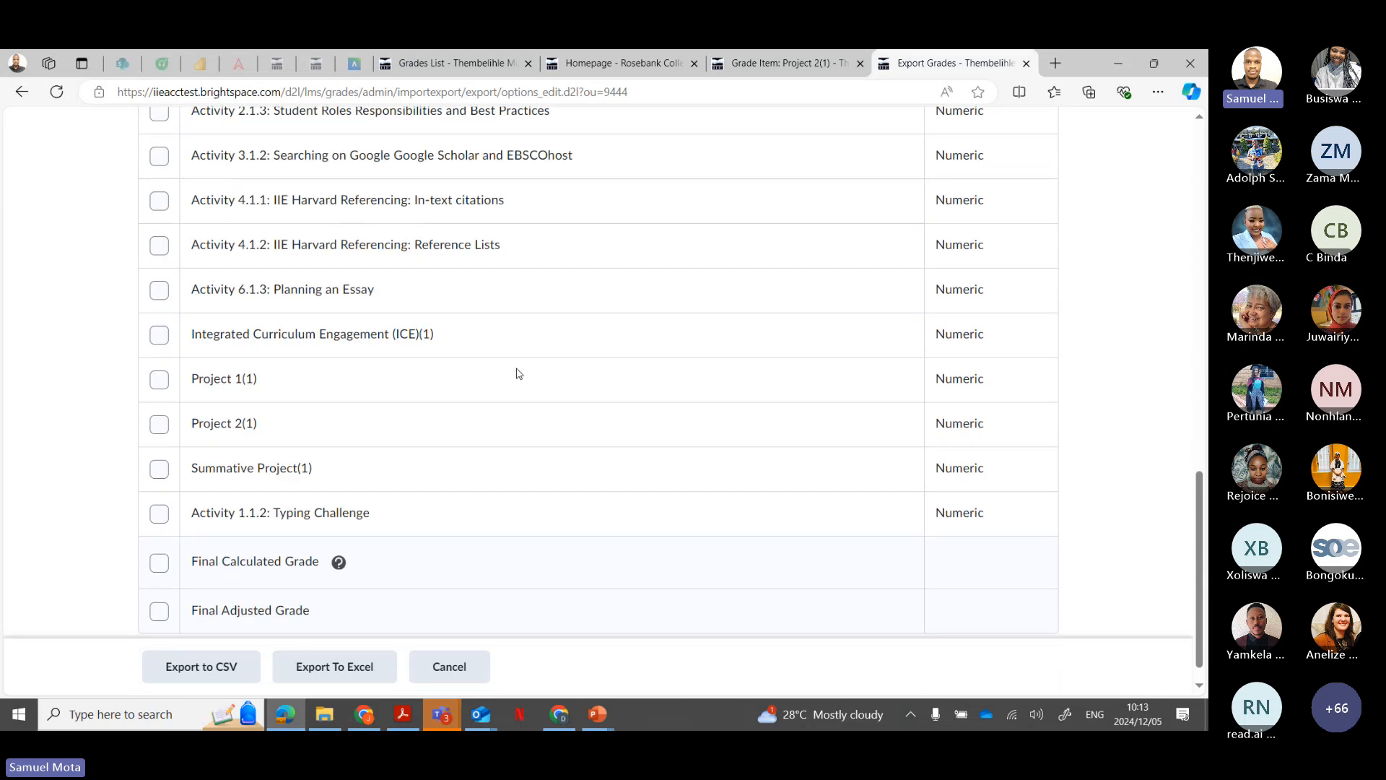
scroll(517, 376, up, 3)
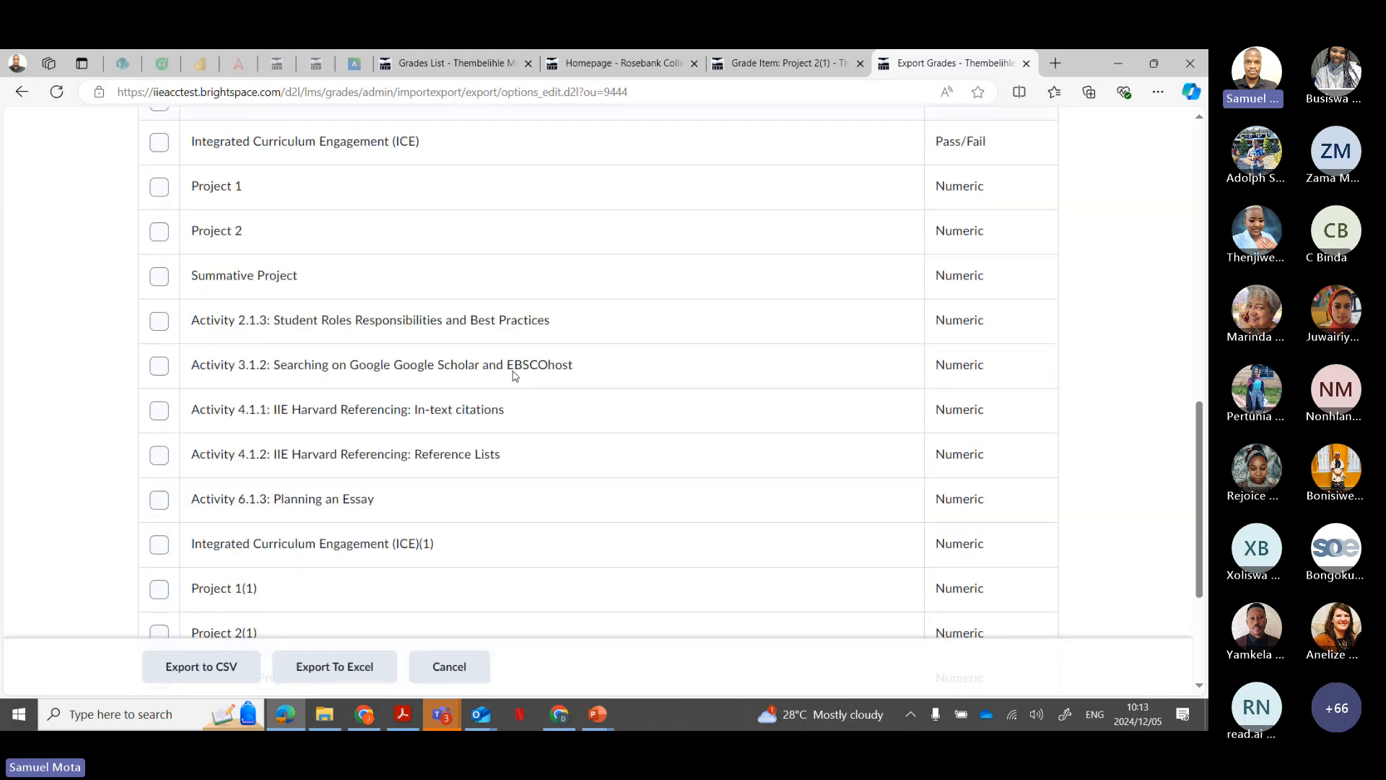
scroll(514, 374, up, 1)
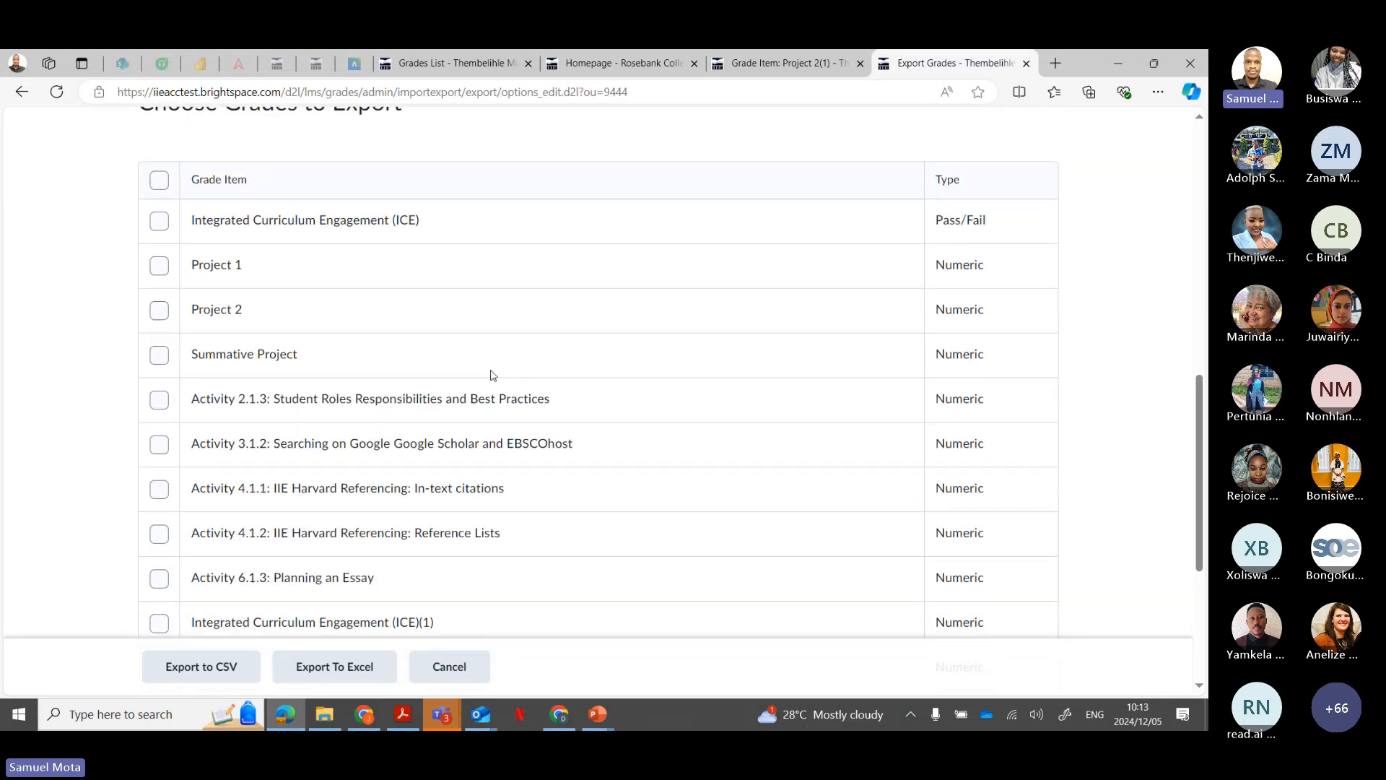
scroll(498, 375, down, 2)
scroll(500, 381, down, 1)
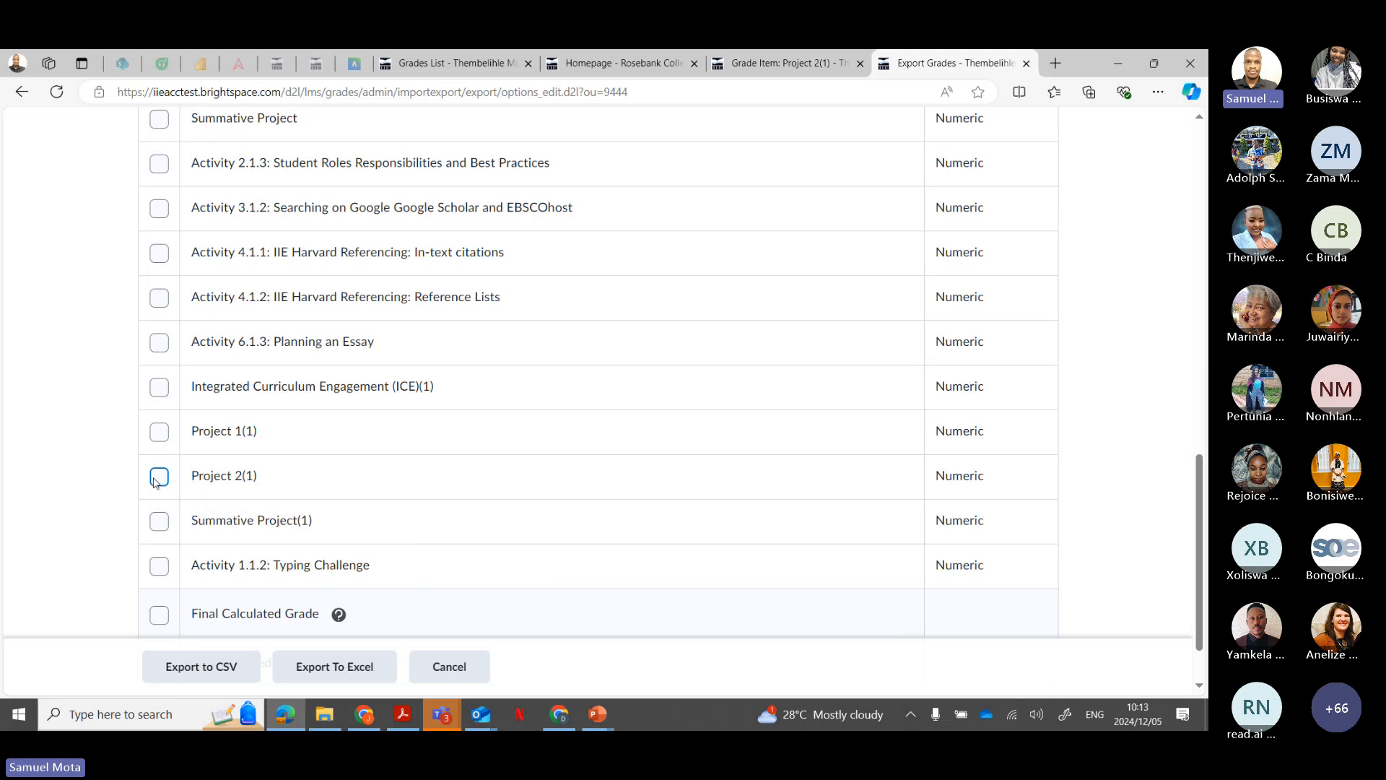
click(157, 477)
Step: Add Integrated Curriculum Engagement (ICE), Project 1, Project 2 and Activities 2.1.3, 3.1.2 and 4.1.1 to the grades to export
scroll(157, 478, up, 2)
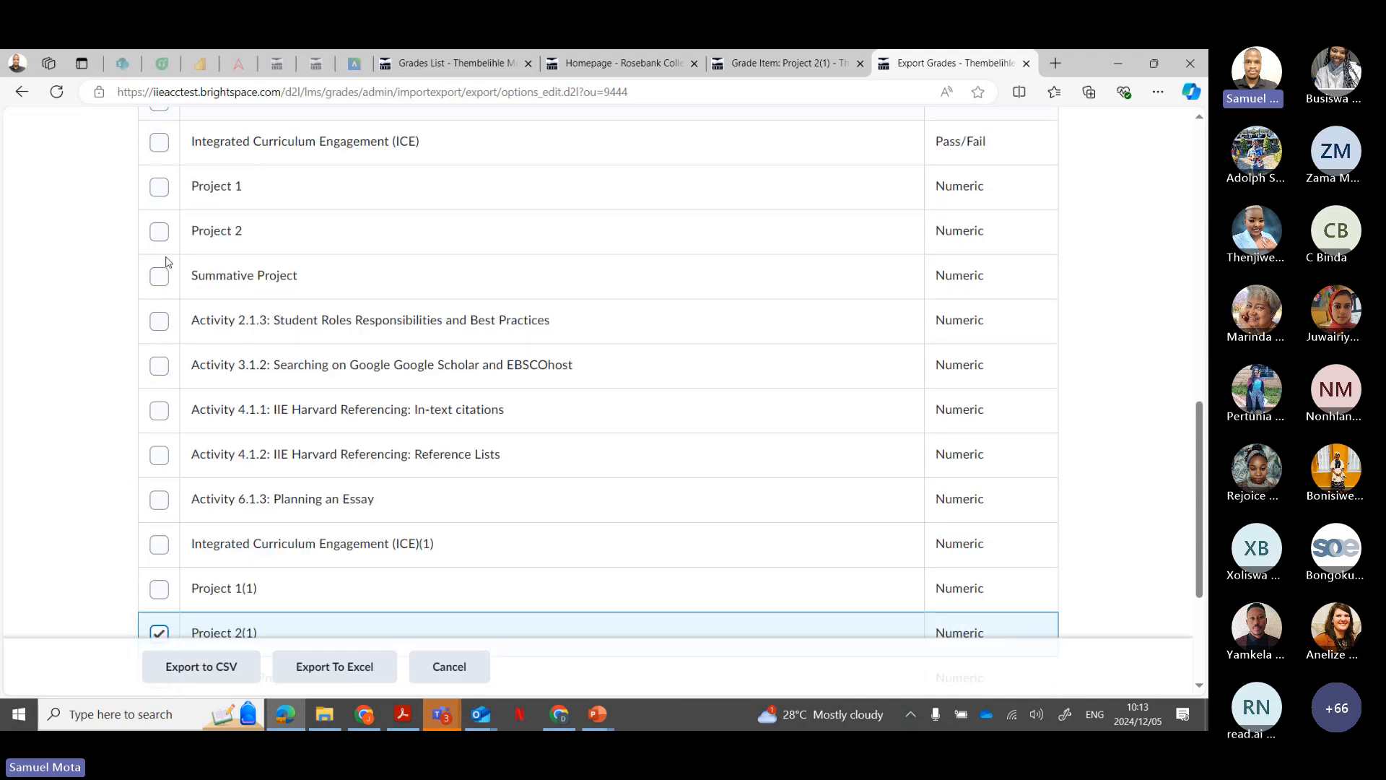
scroll(158, 256, up, 2)
click(159, 220)
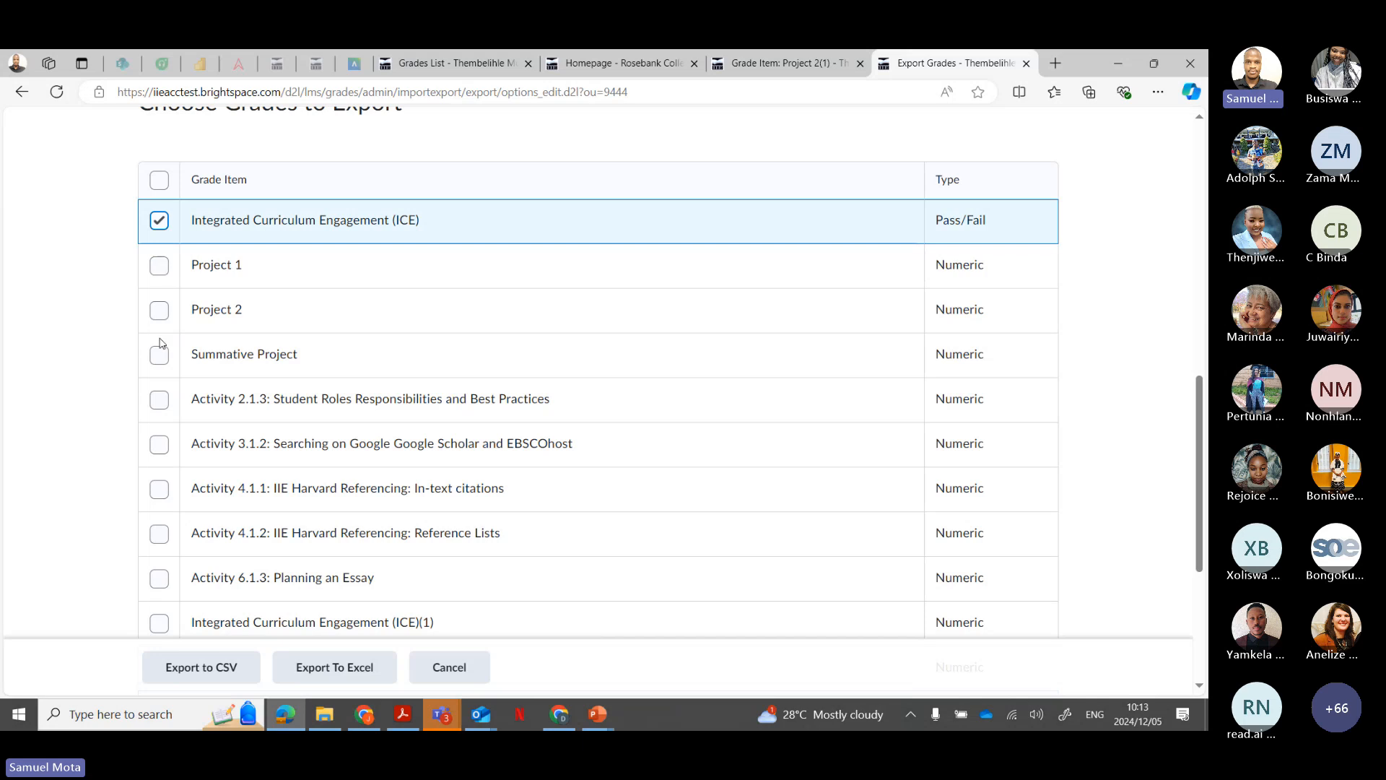
click(159, 265)
click(159, 311)
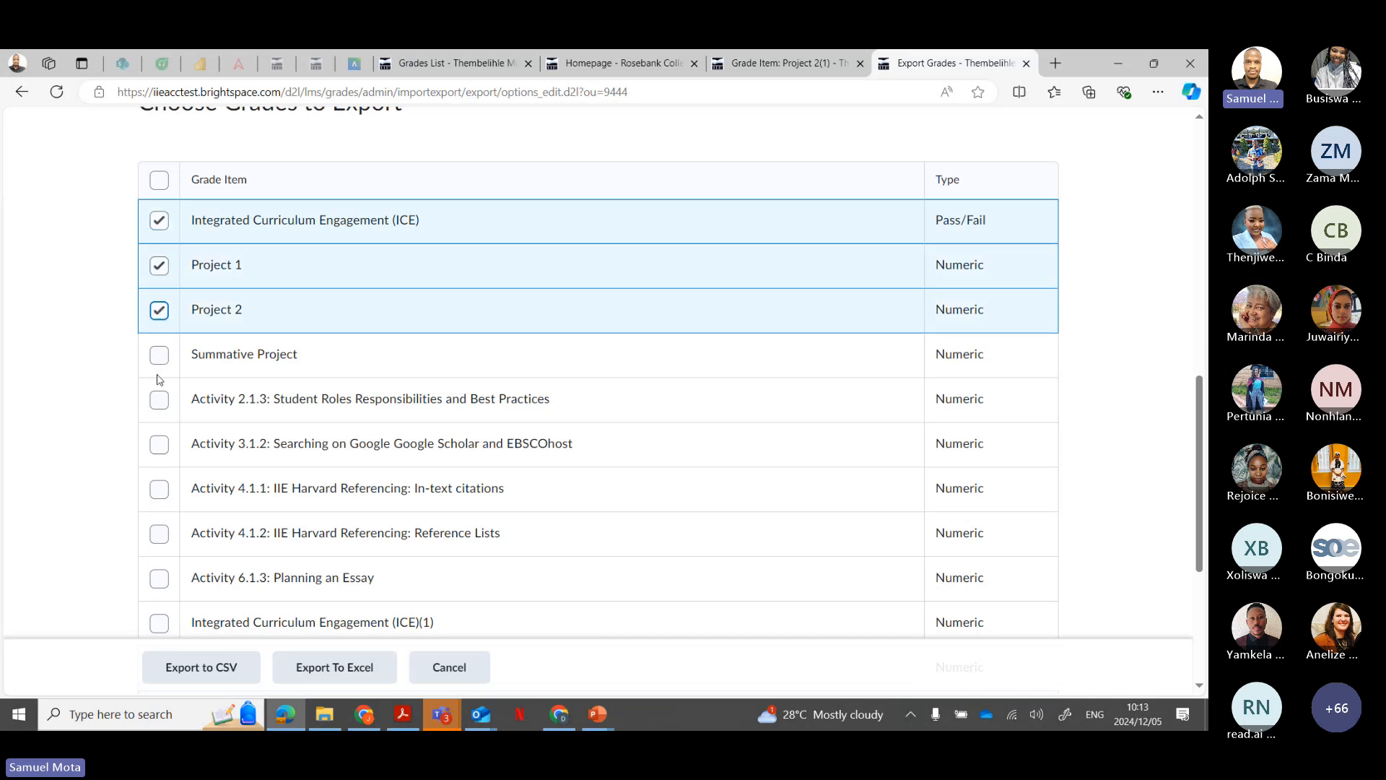
click(158, 406)
click(159, 445)
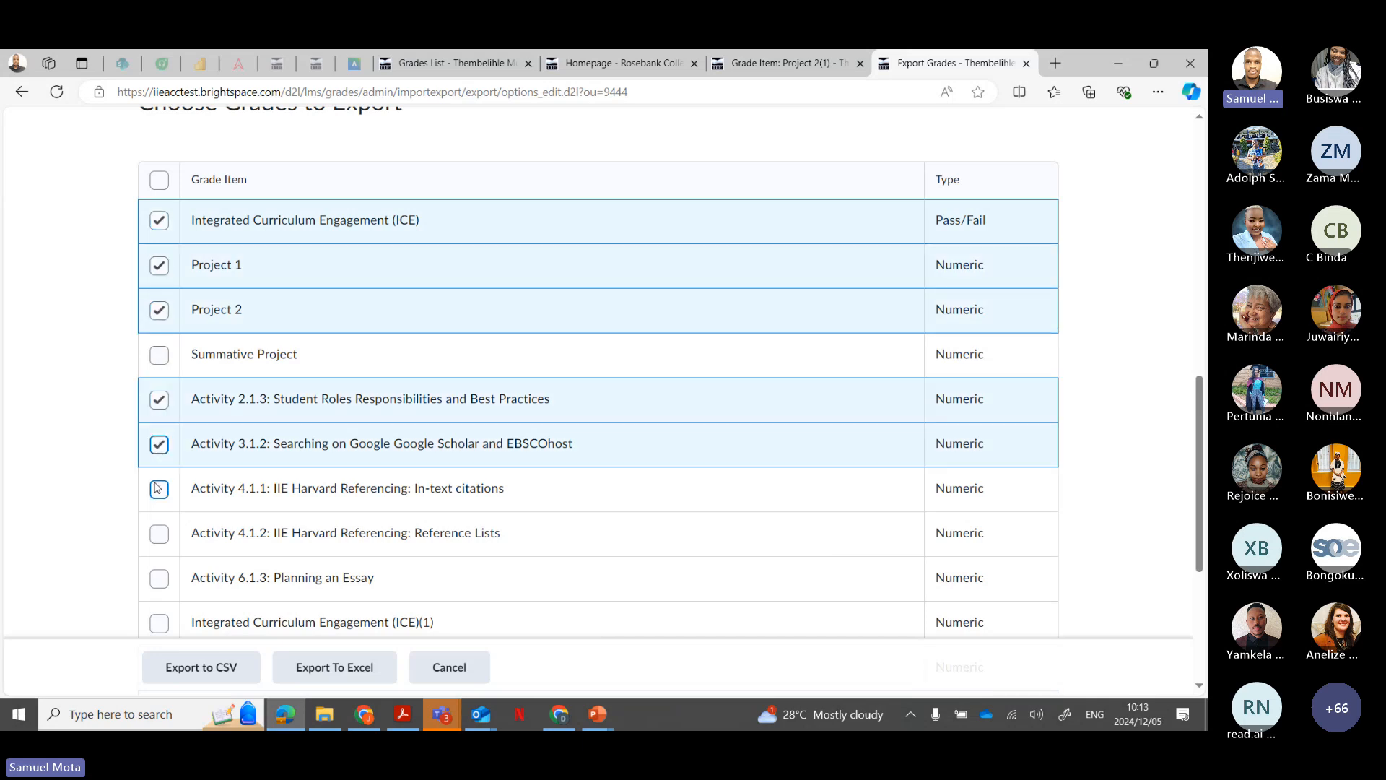
click(158, 489)
Step: Review the chosen grade items, export them to CSV and download the resulting file
scroll(173, 514, down, 3)
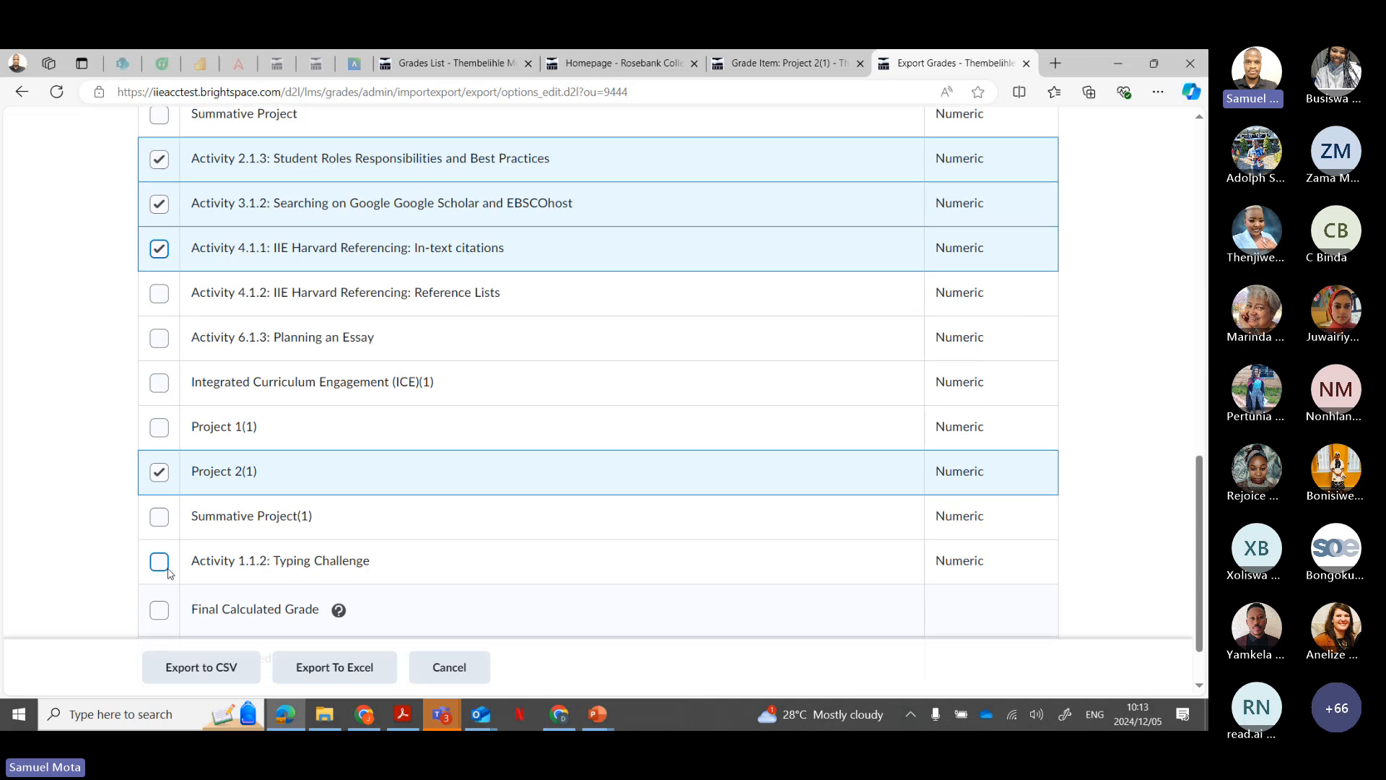
scroll(162, 560, down, 2)
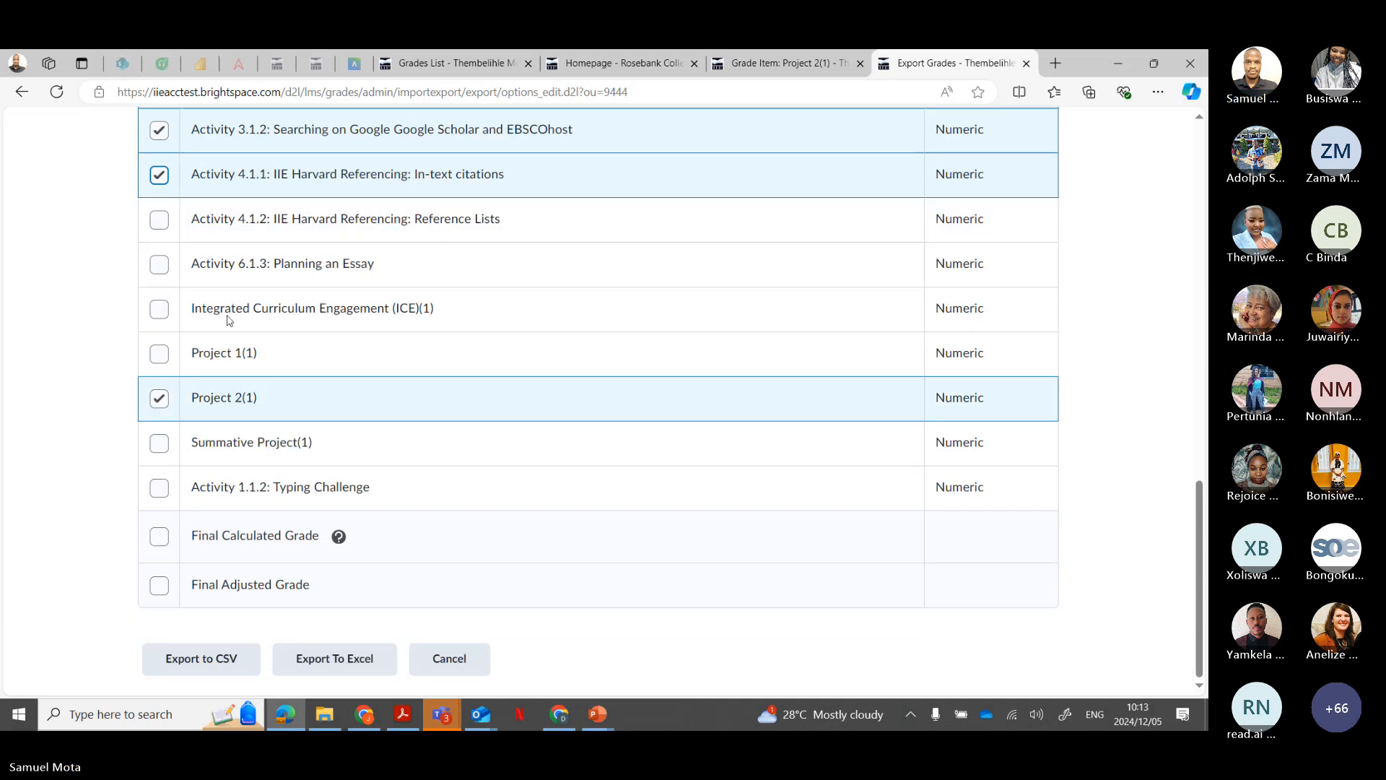
scroll(230, 466, up, 3)
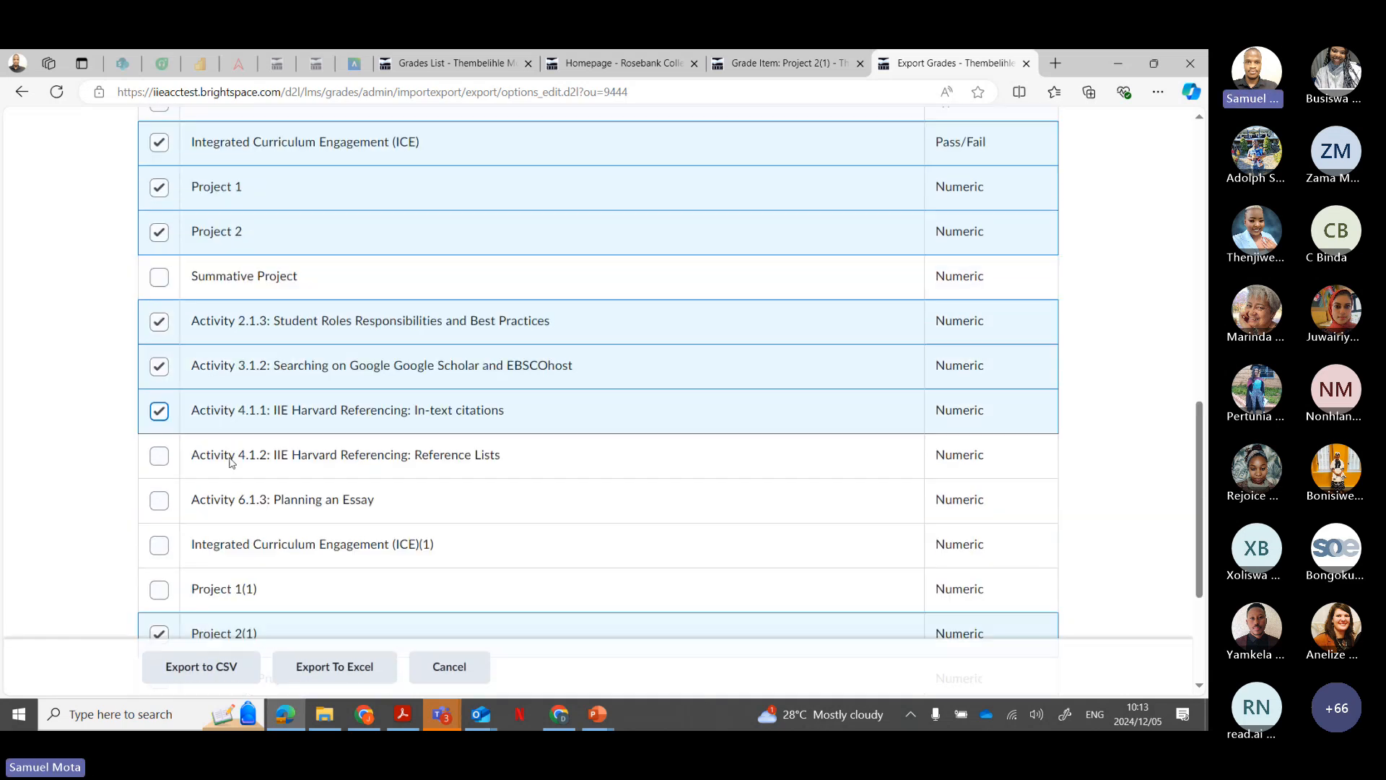
scroll(220, 462, up, 3)
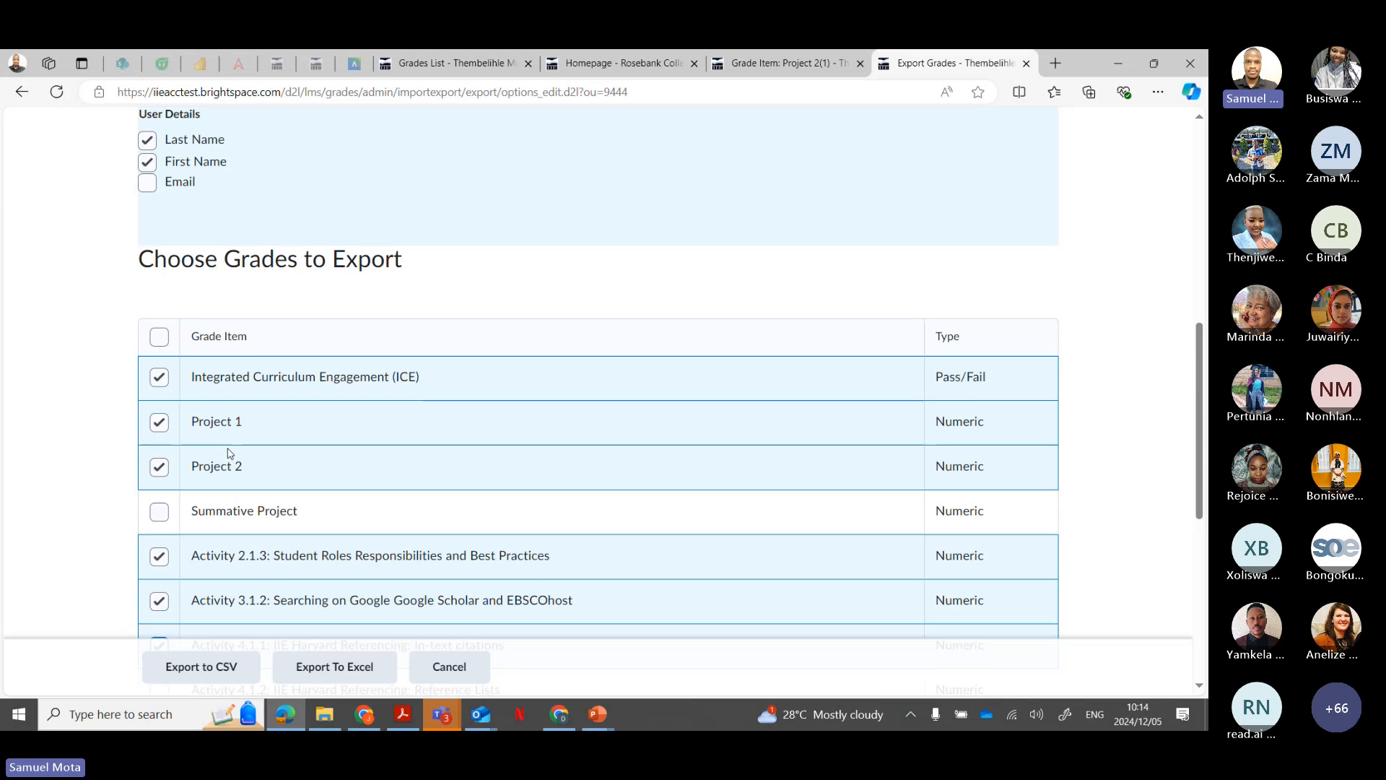
scroll(230, 456, down, 6)
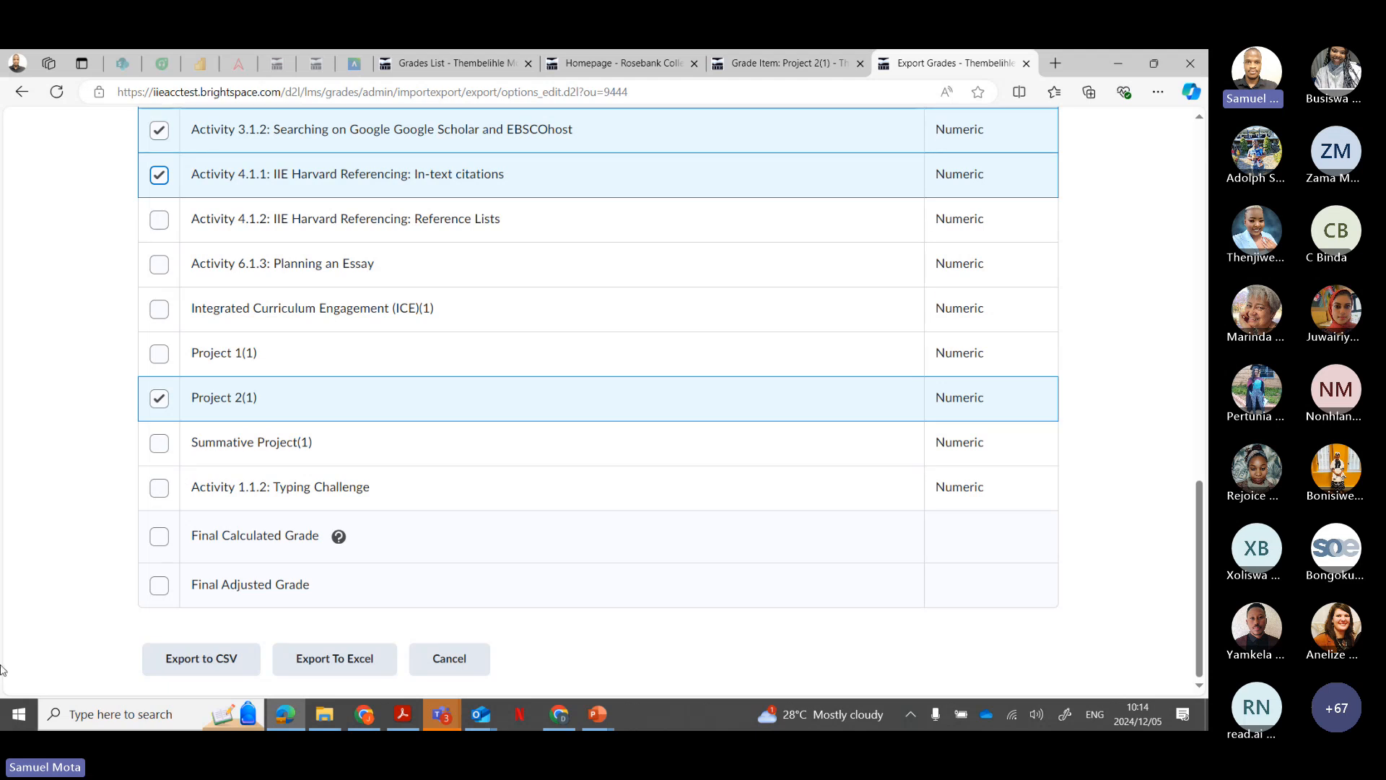
click(210, 659)
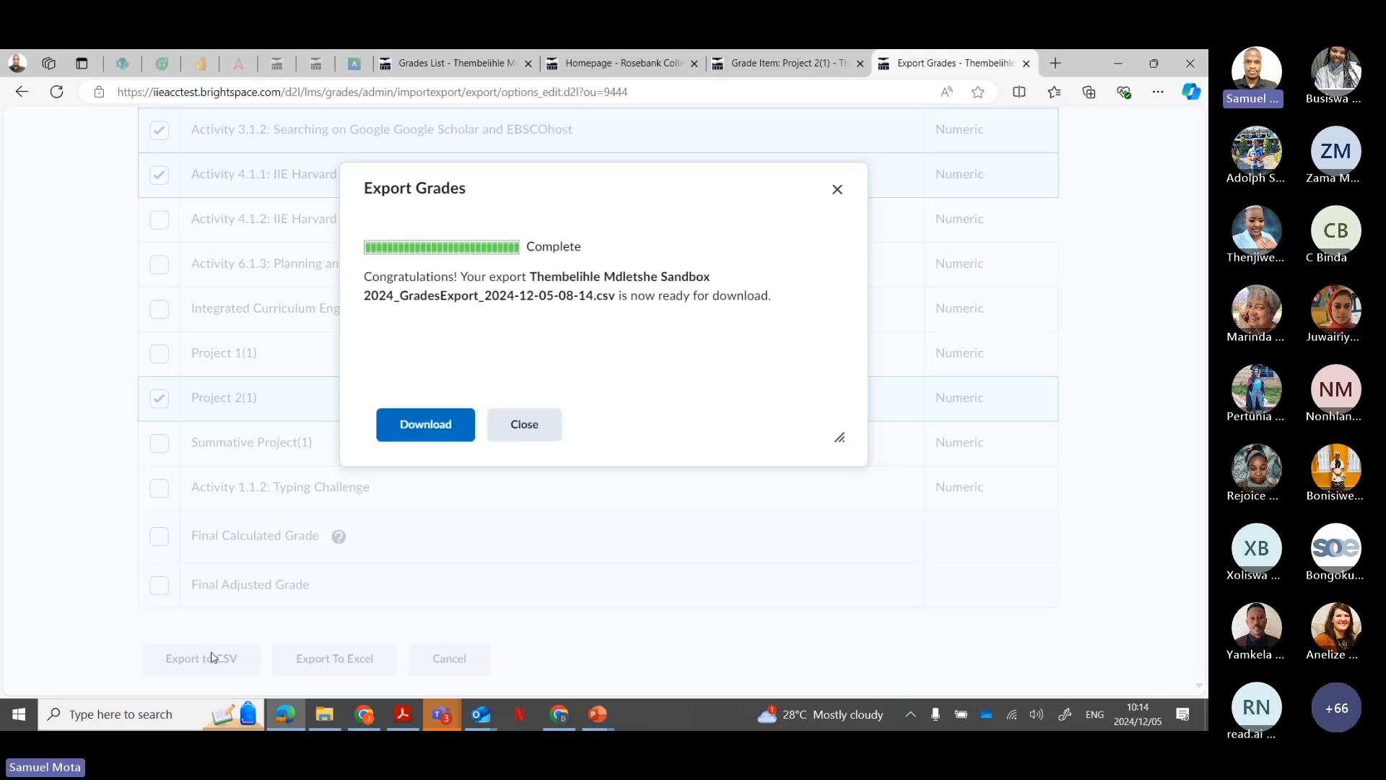
click(408, 430)
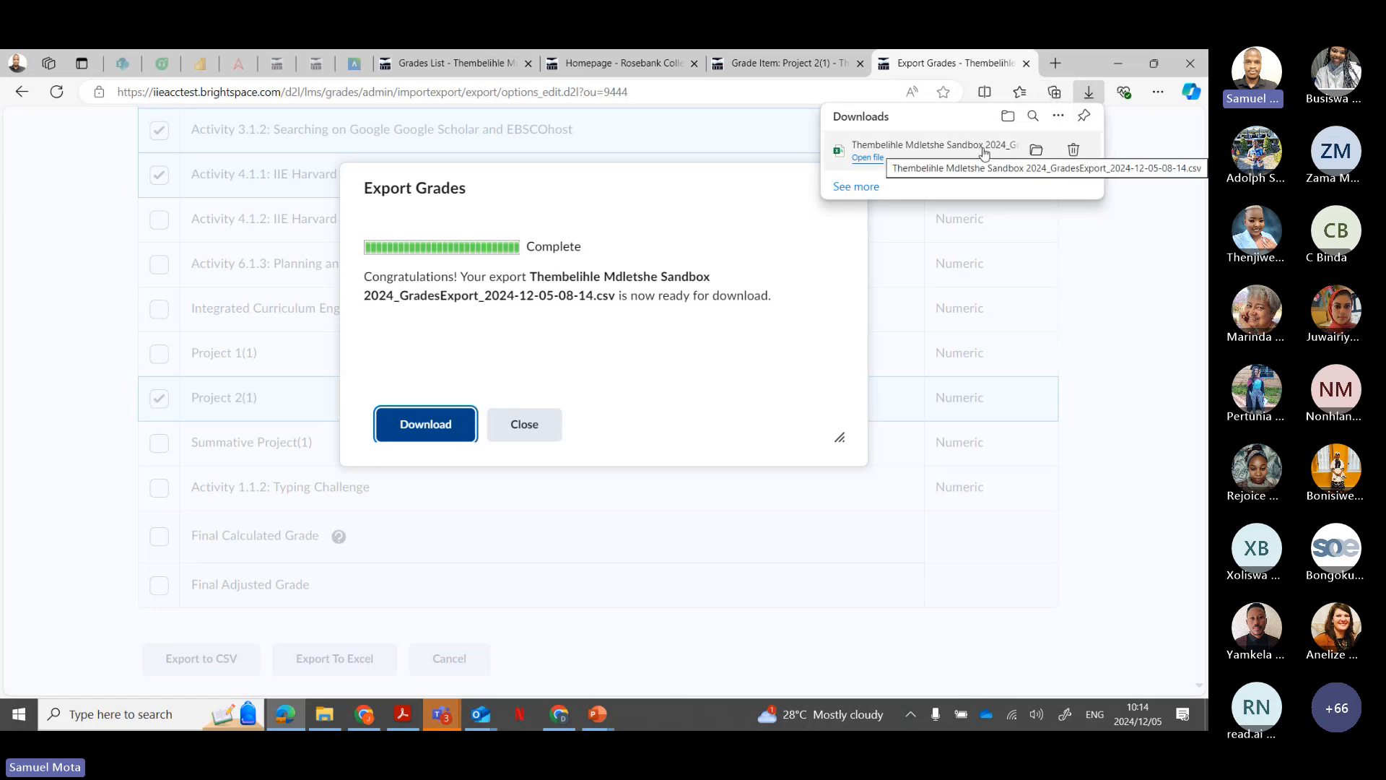
click(536, 424)
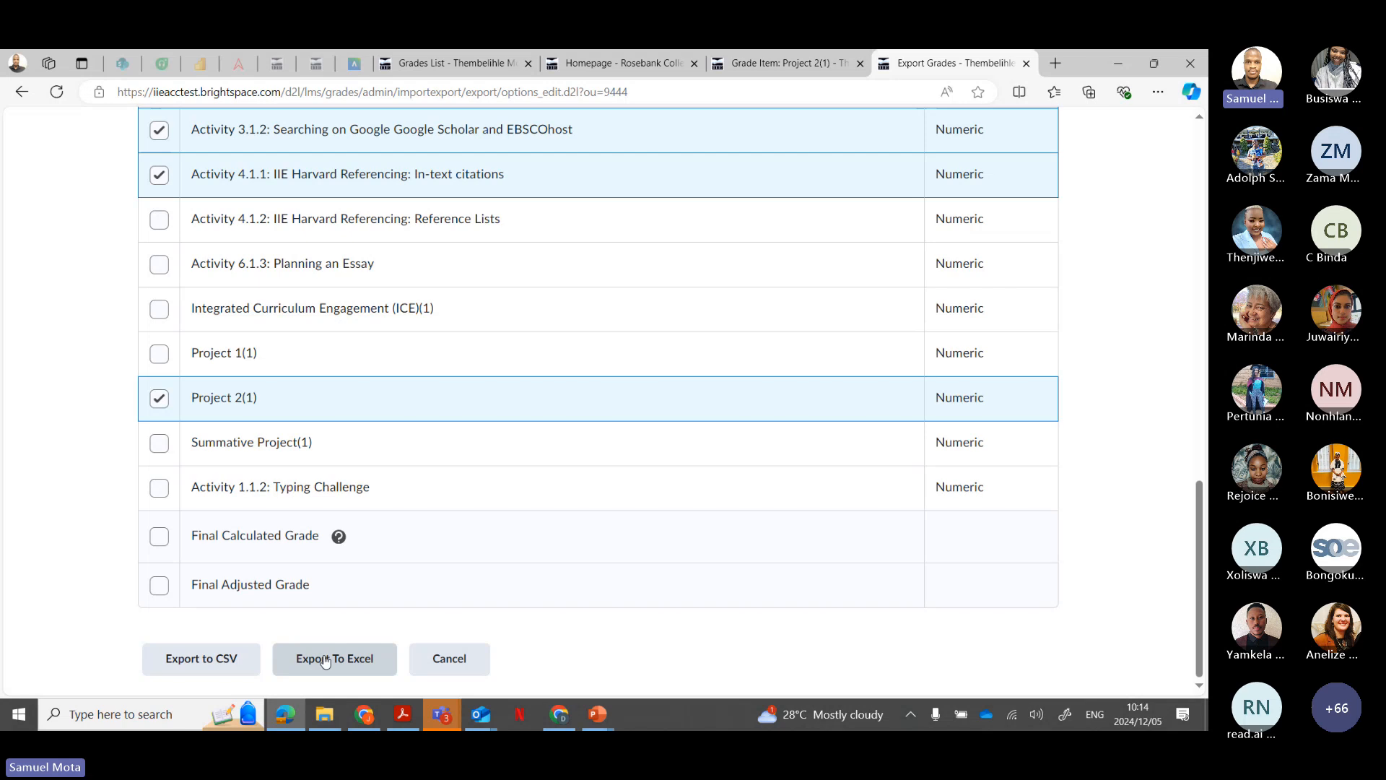
Step: Switch to File Explorer and open today's exported grades CSV from the Downloads folder in Excel
click(337, 720)
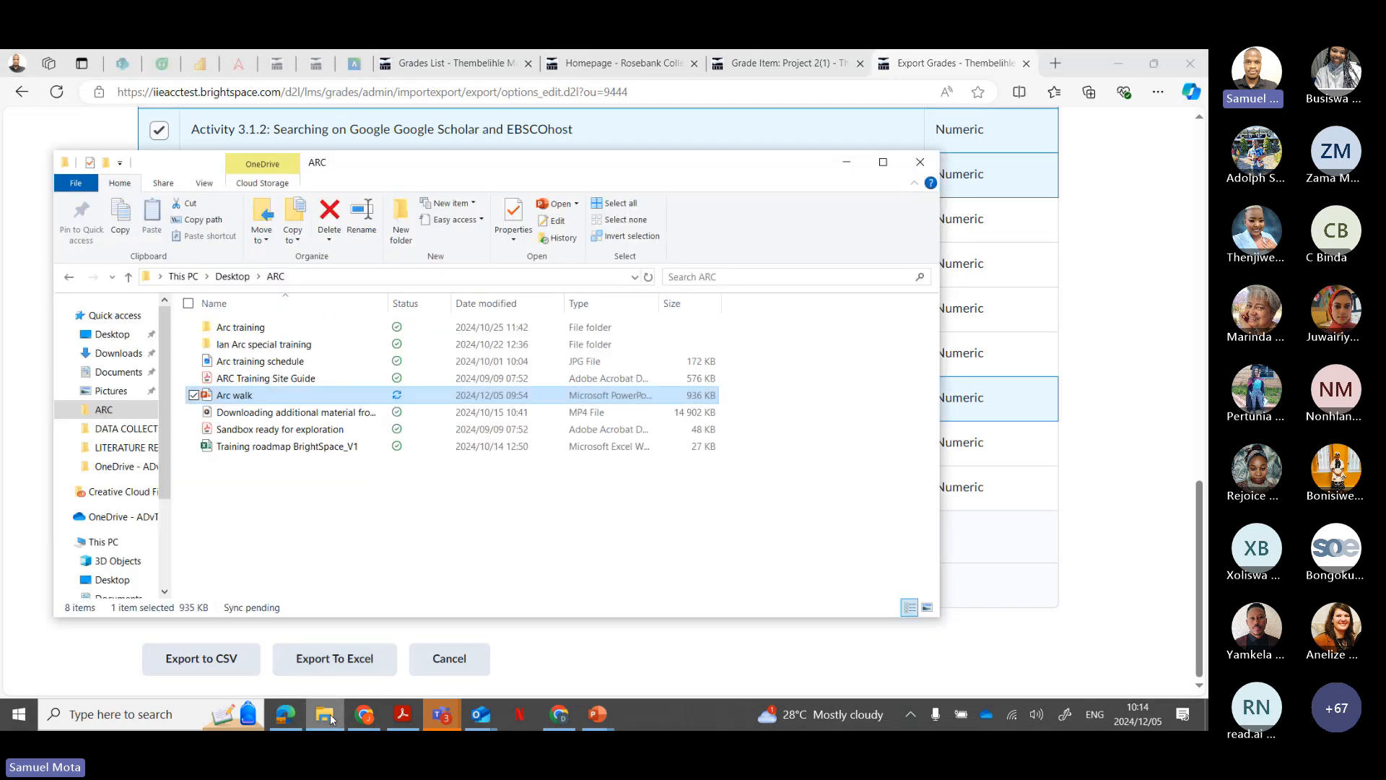
click(119, 353)
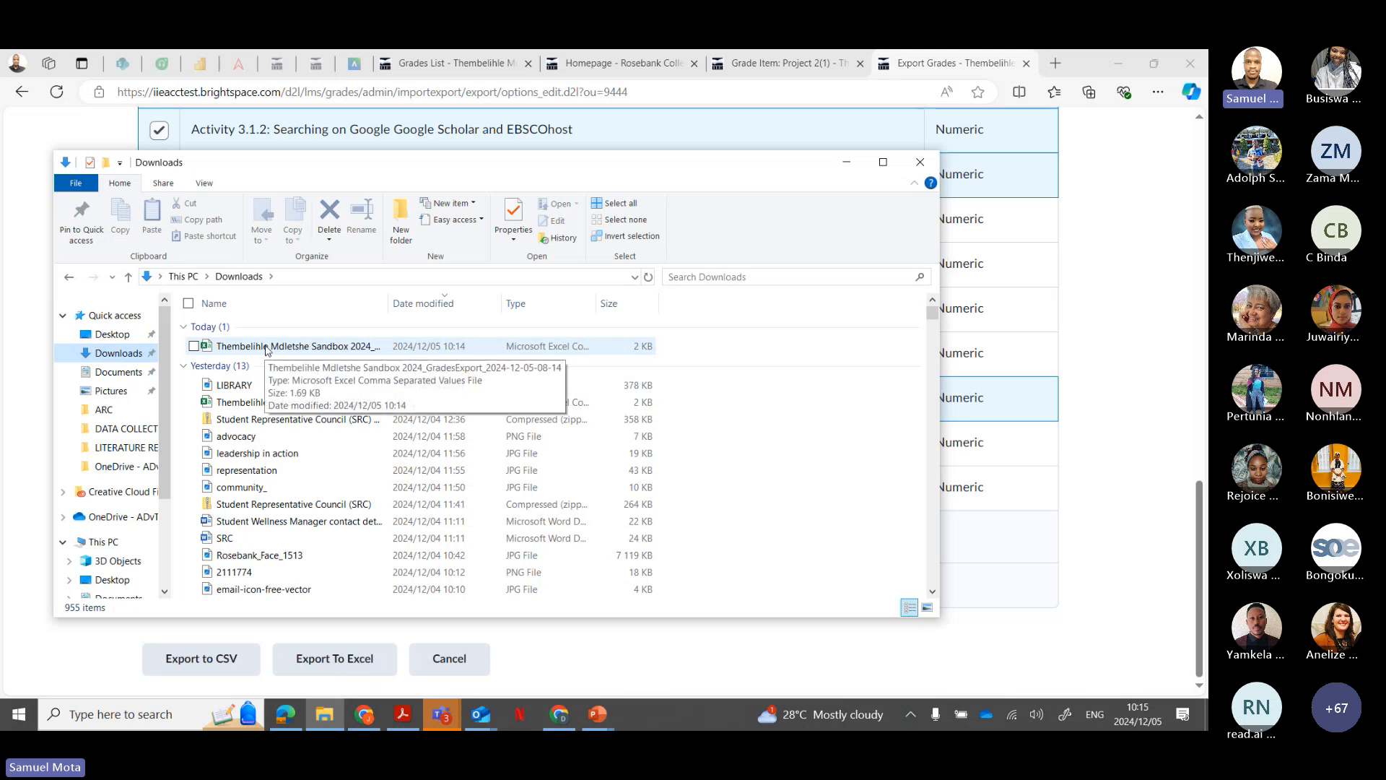
double_click(267, 348)
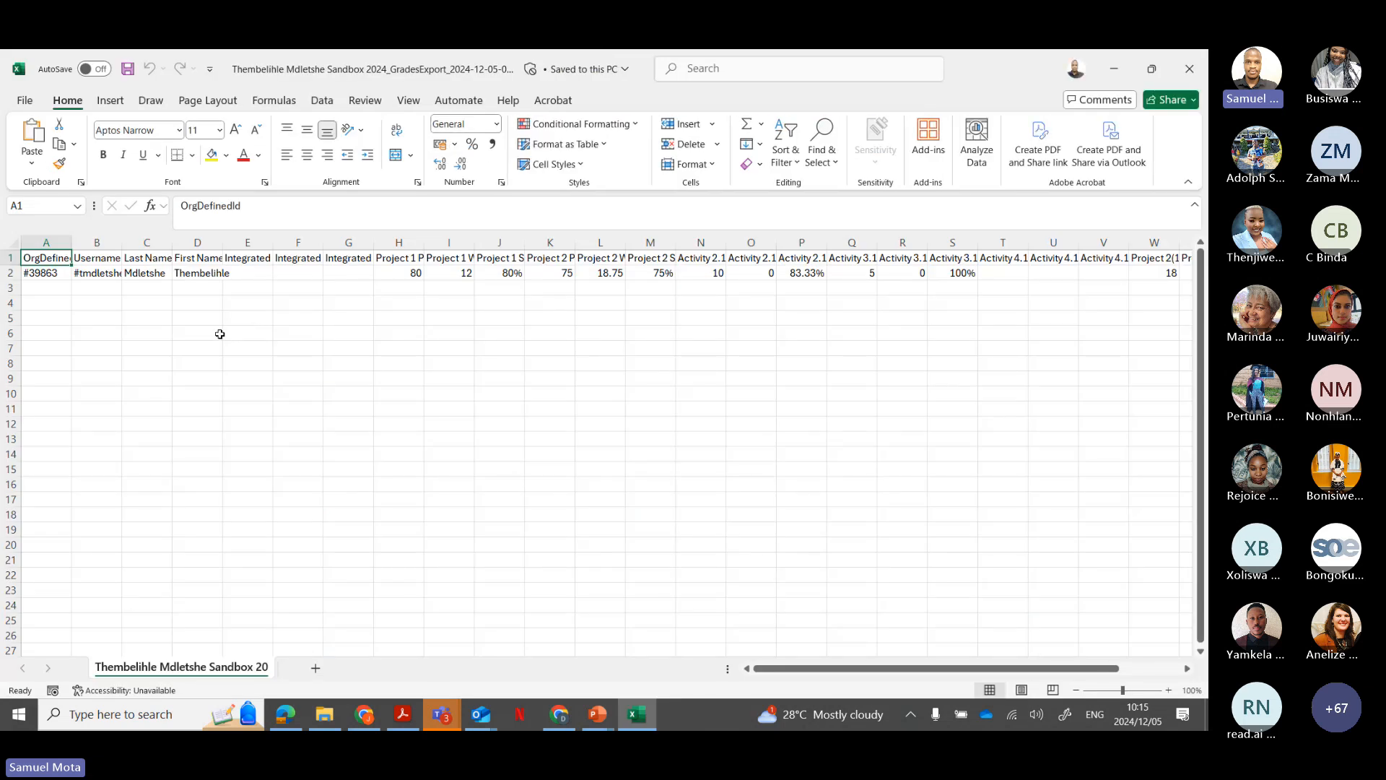
Step: Widen the Username, Project 1 points, Project 1 weighted and Project 2(1) points columns, and select the Project 2(1) points column
drag(66, 243, 120, 243)
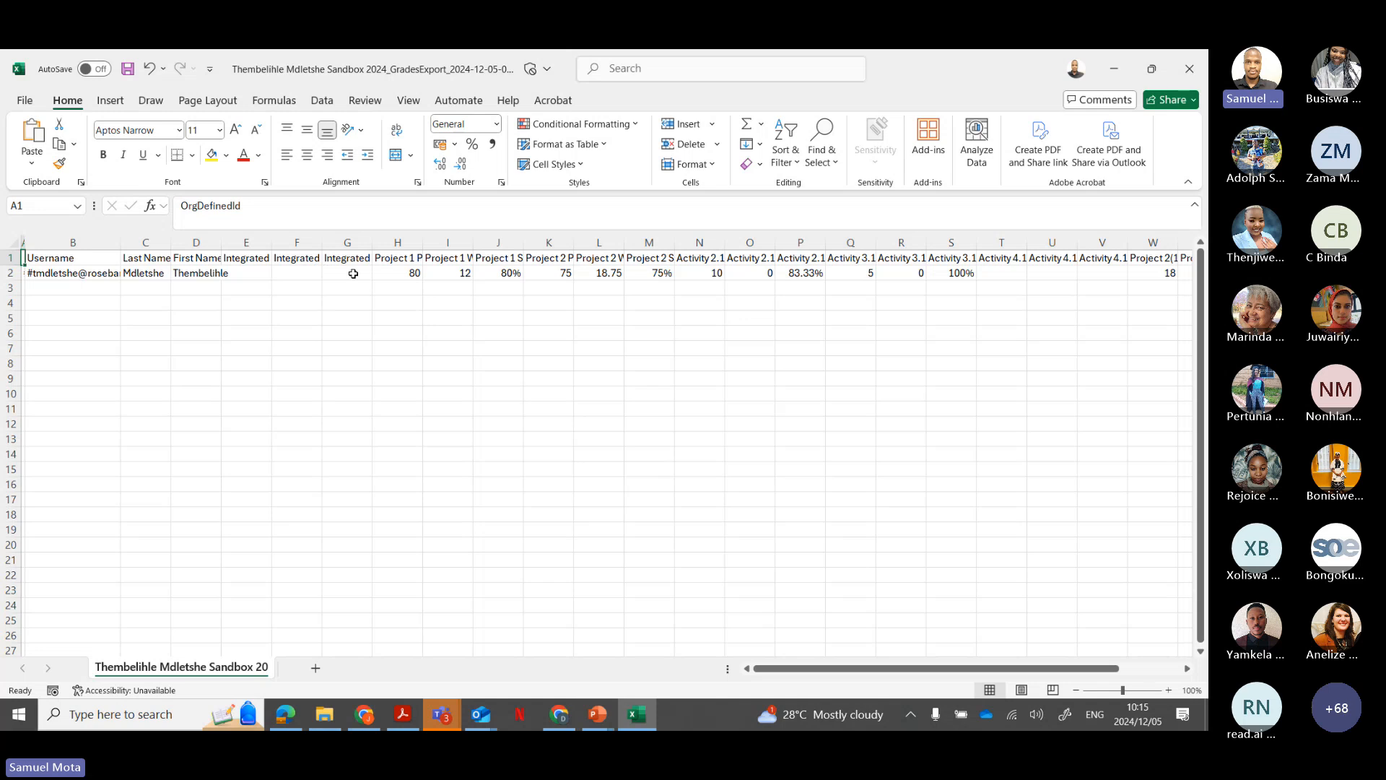
drag(418, 237, 551, 242)
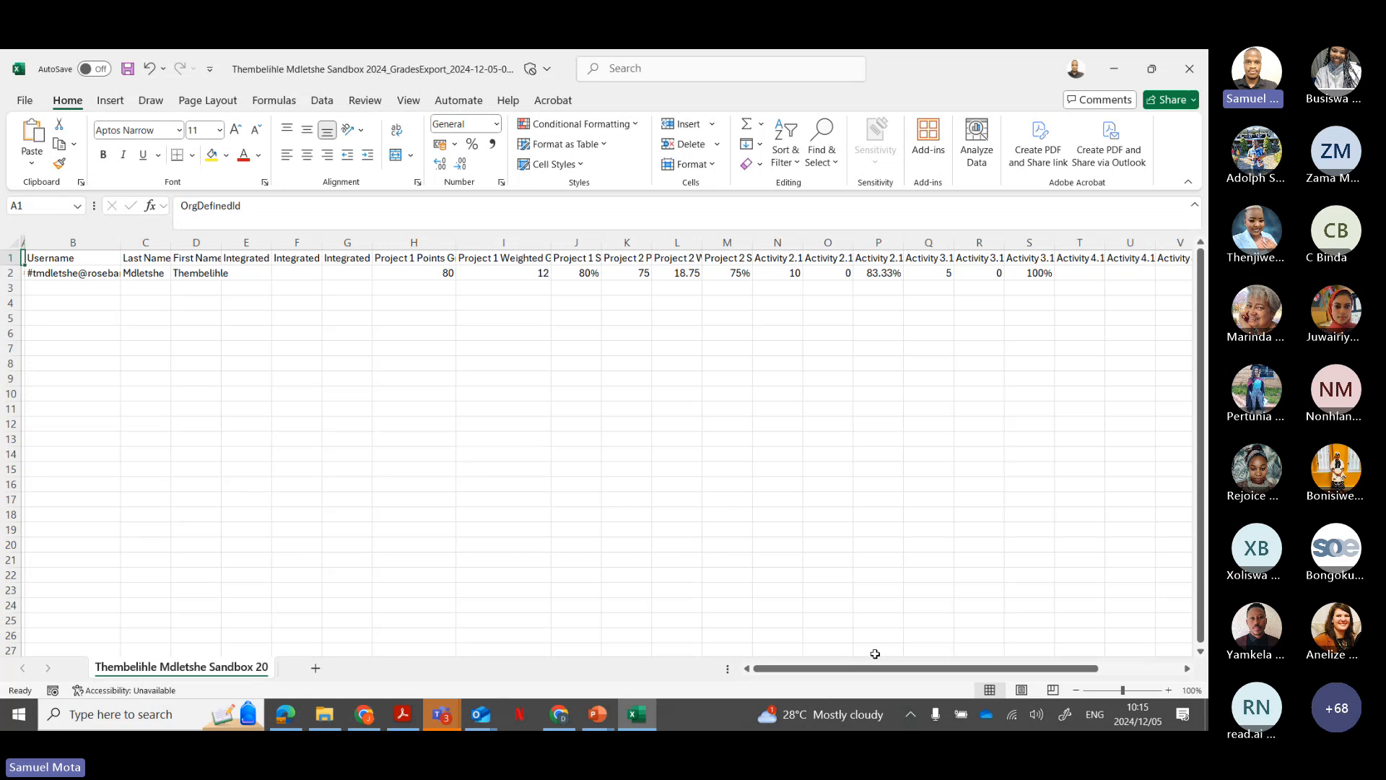
drag(876, 669, 958, 675)
drag(989, 243, 1028, 243)
click(1000, 241)
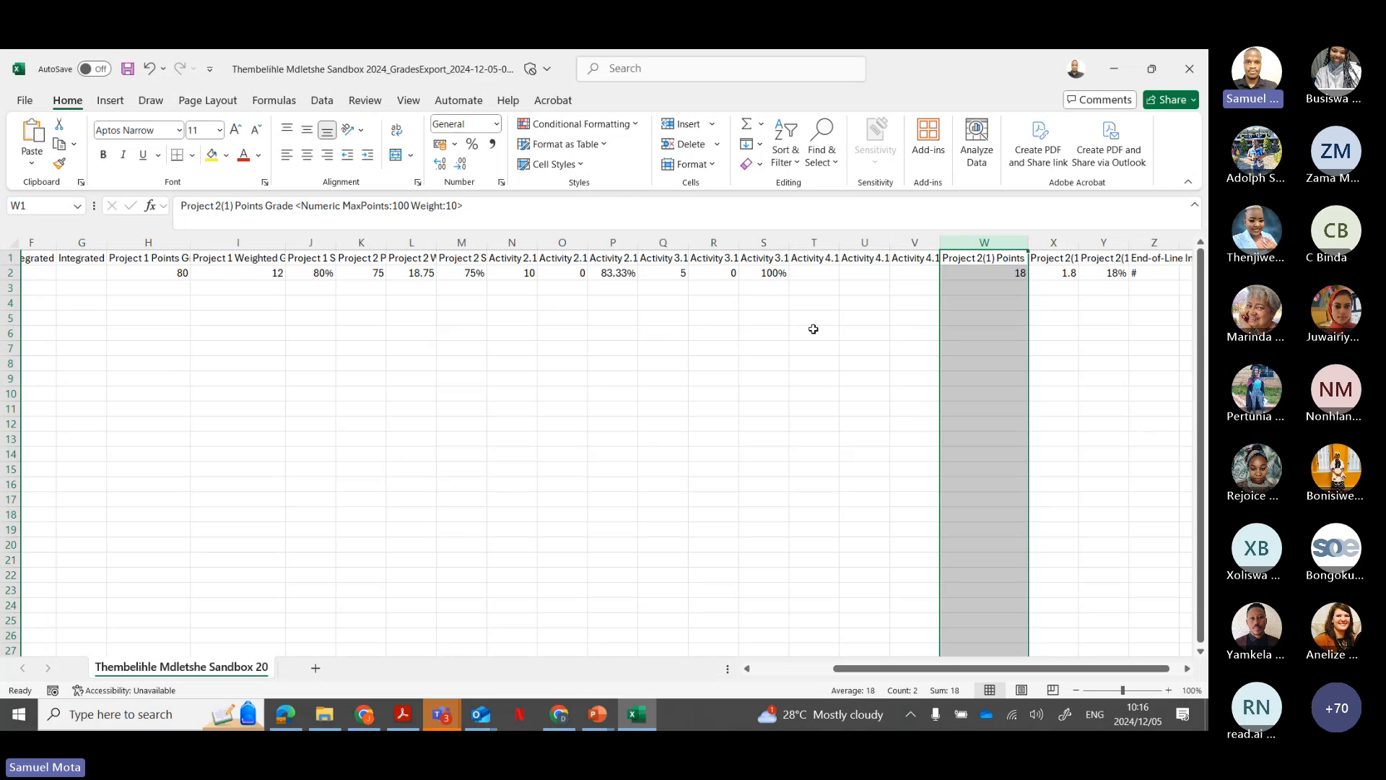
Step: Set the learner's Project 2(1) points grade to 88 and save the CSV file
click(1004, 273)
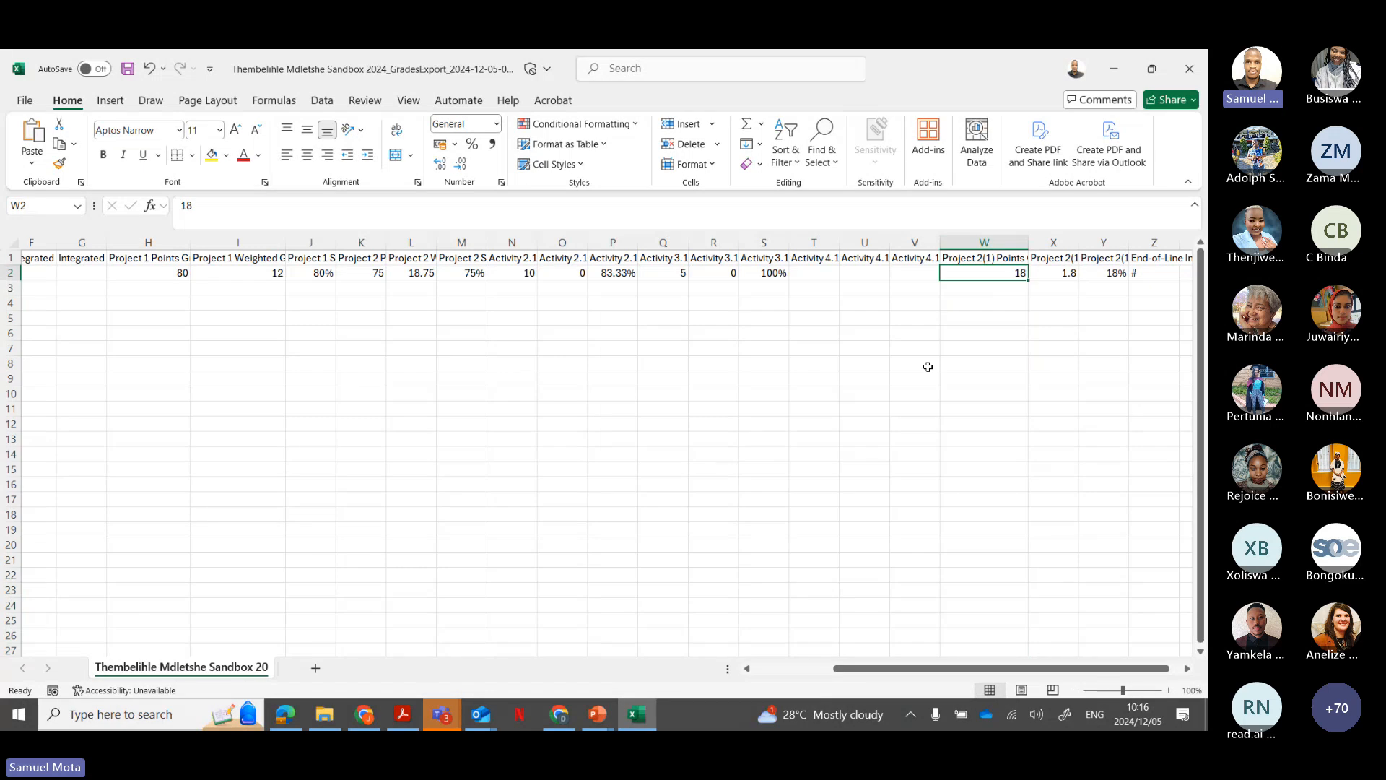
key(BackSpace)
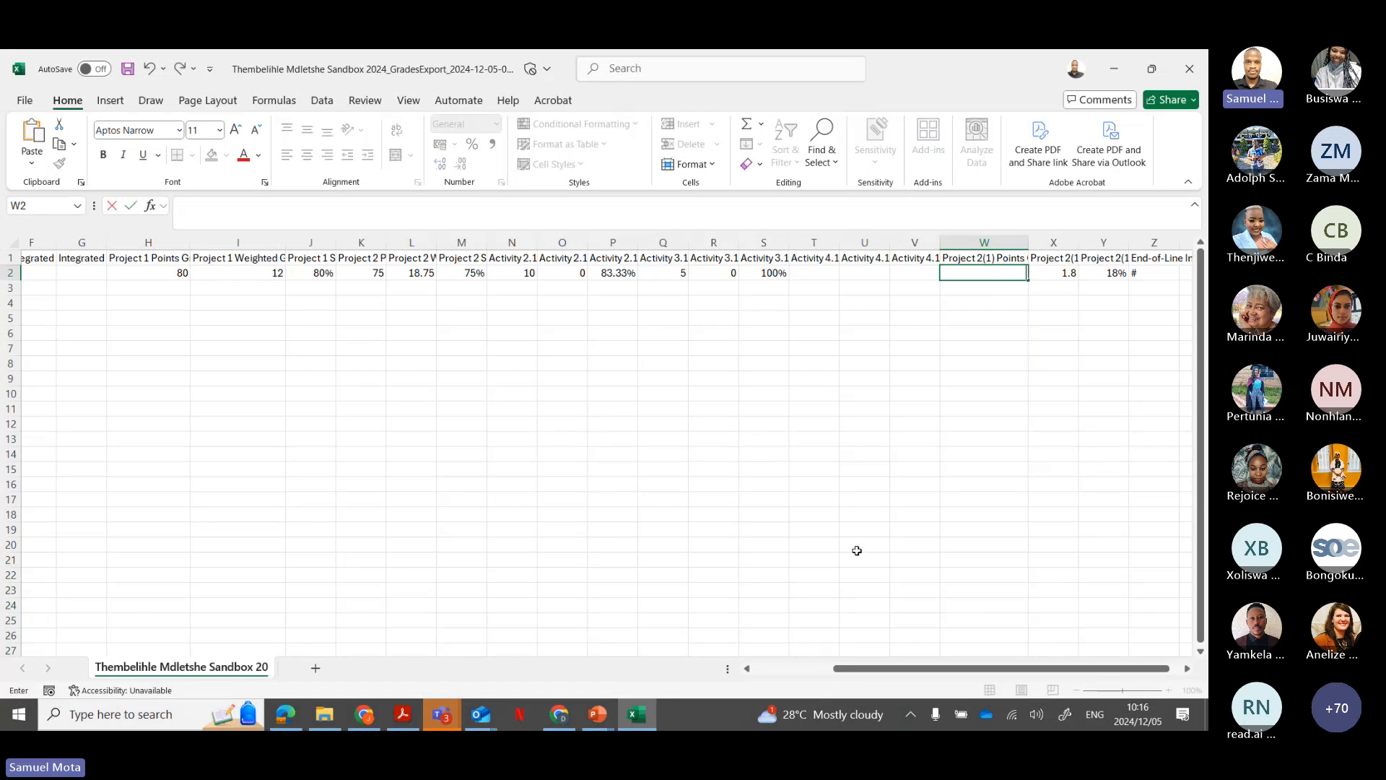
text(88)
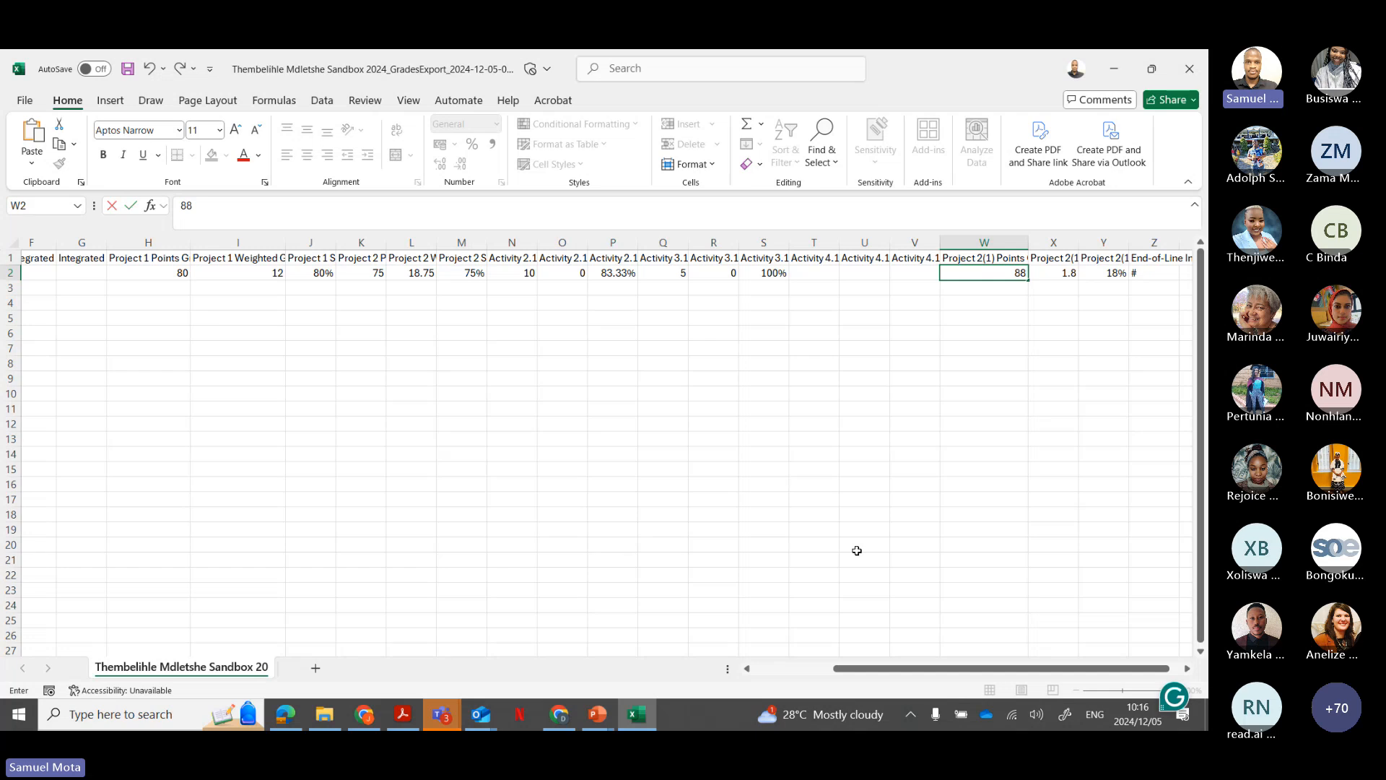
click(129, 69)
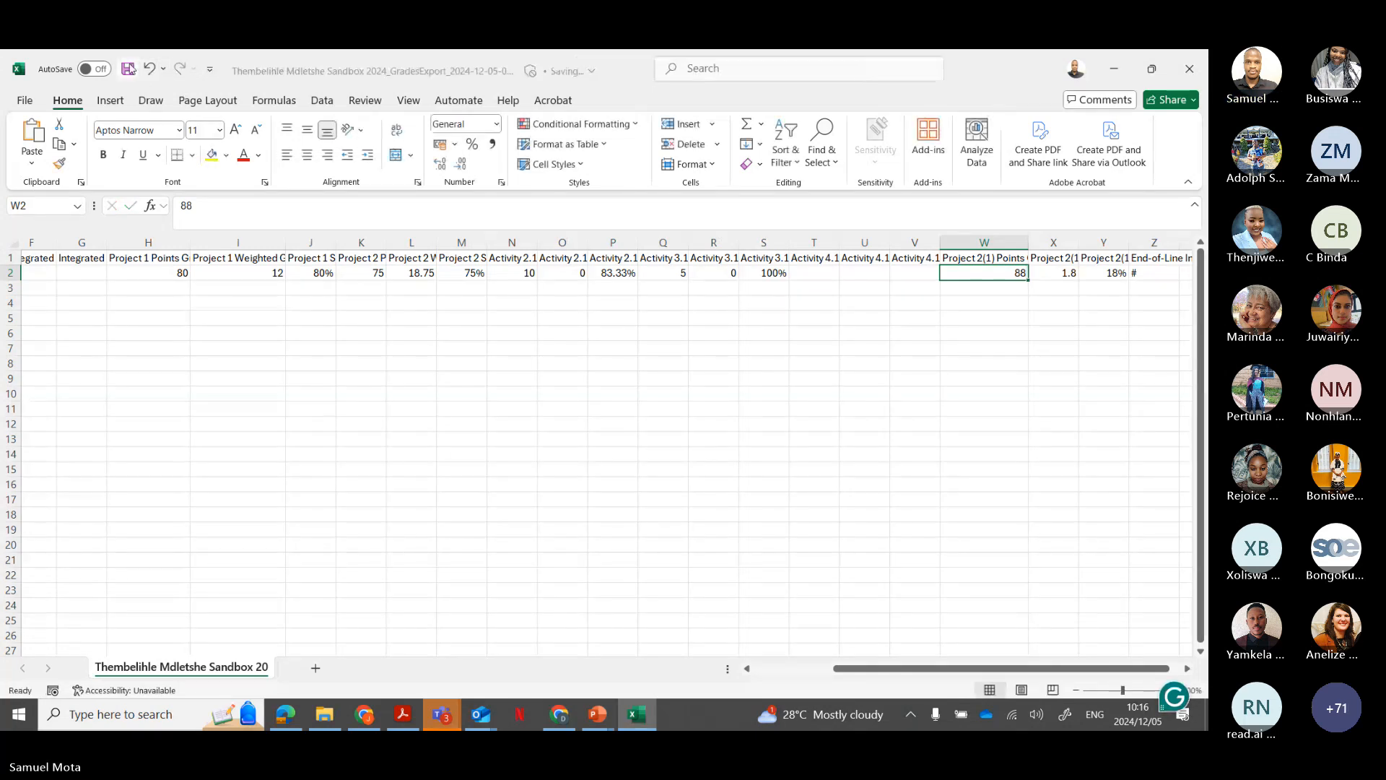
click(508, 408)
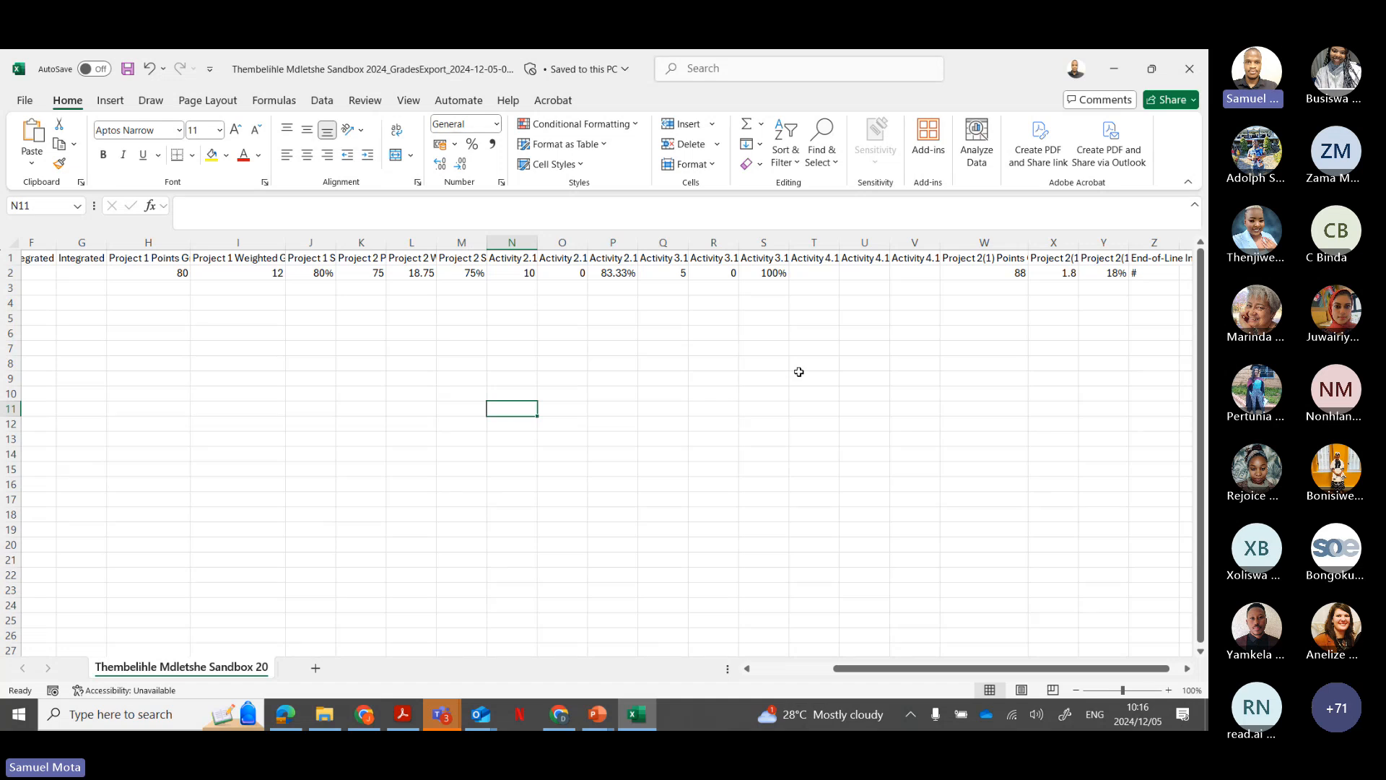
click(826, 348)
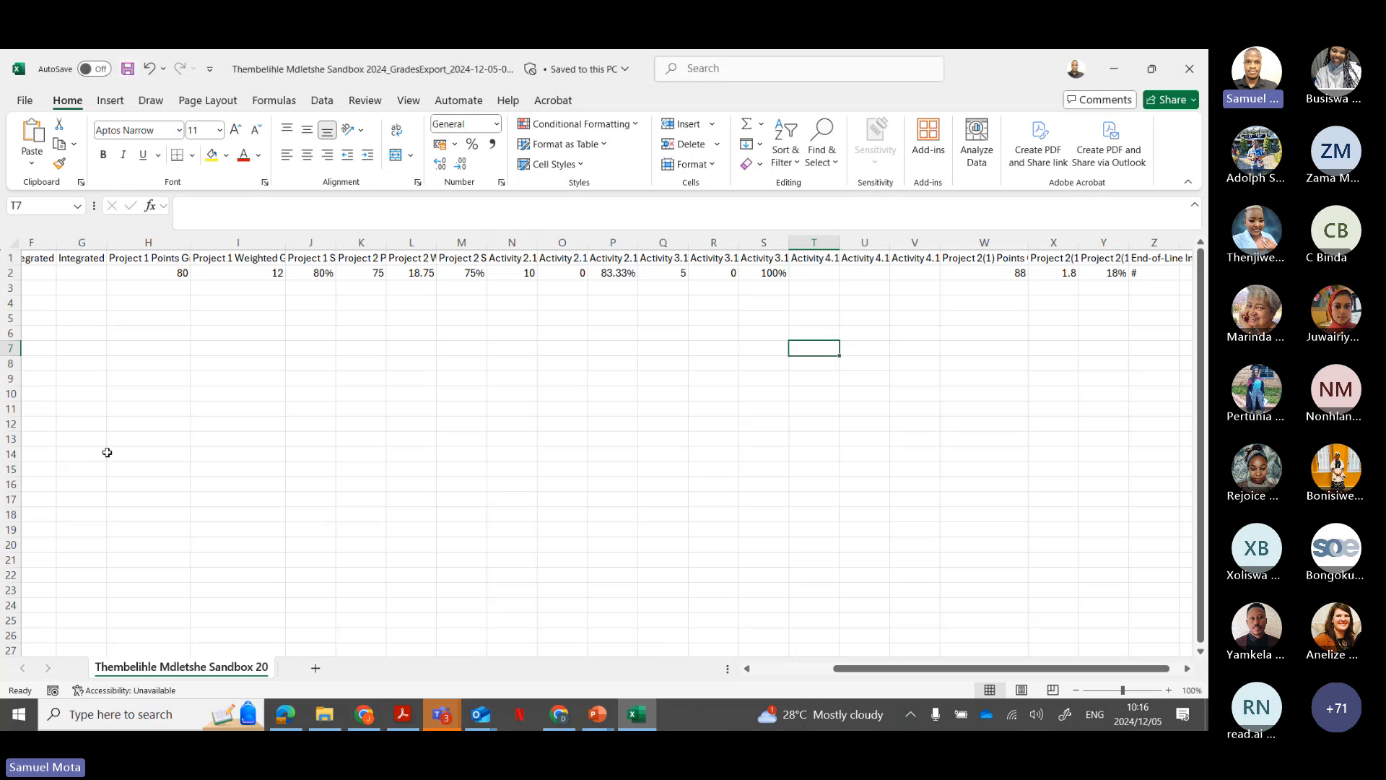
Step: Switch to Brightspace in Edge, open the course's Grades tool through Course Admin and start a grade import
mouse_move(349, 716)
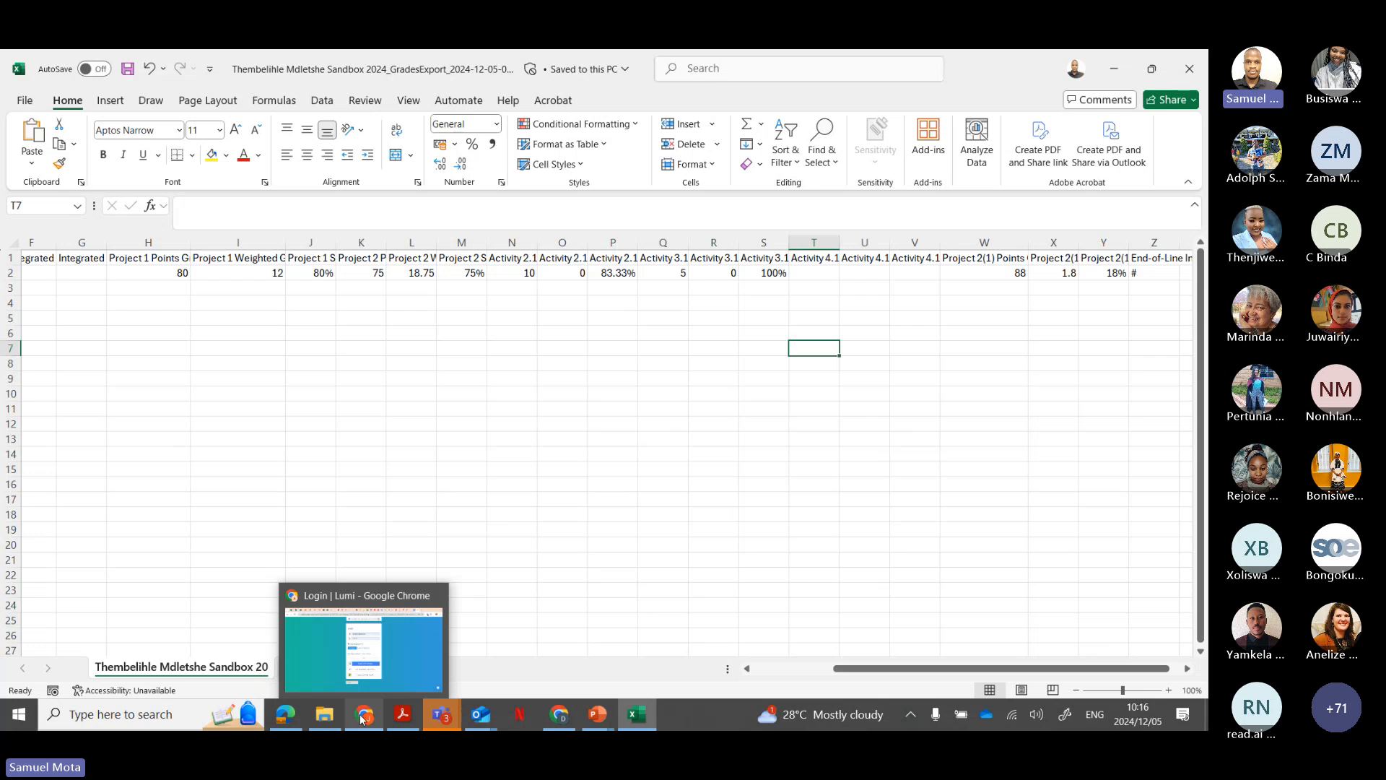
click(283, 720)
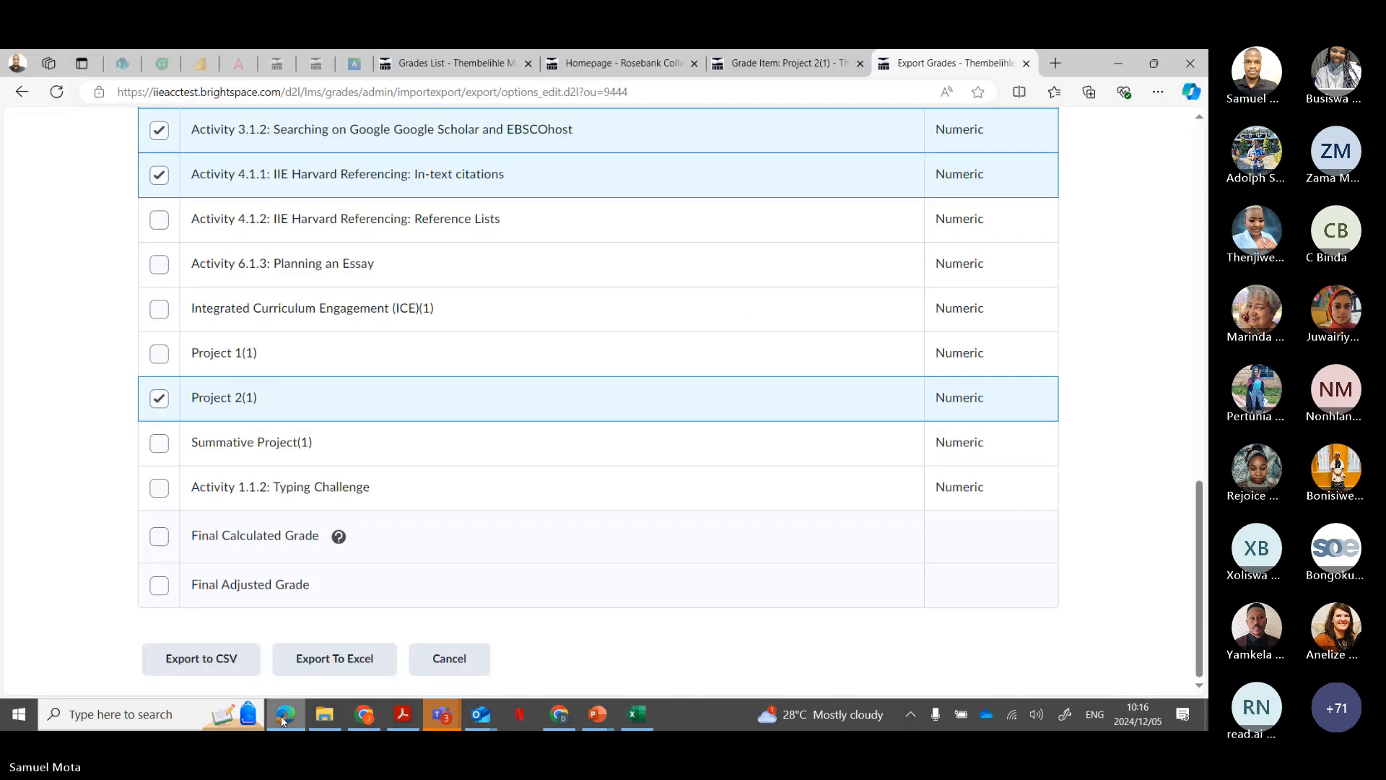
scroll(257, 381, up, 20)
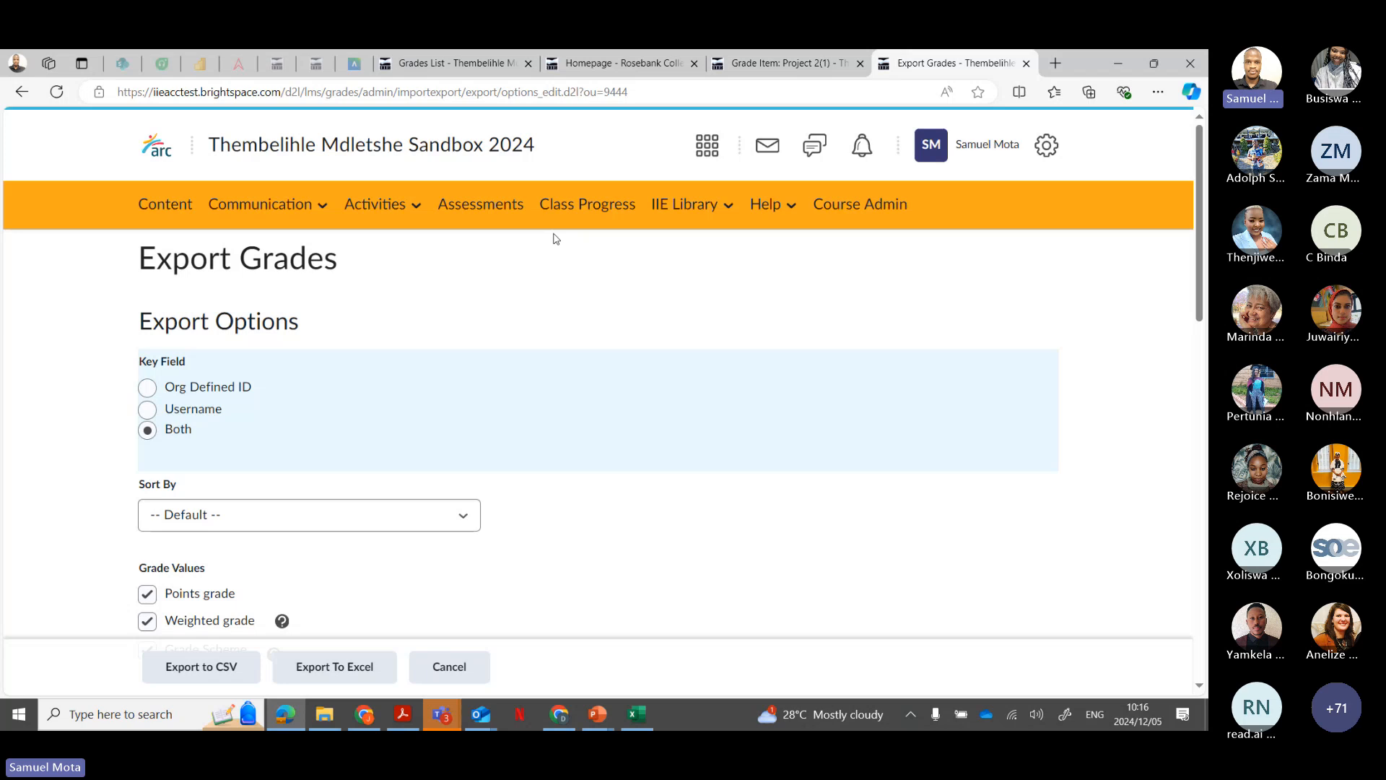
click(823, 208)
scroll(462, 375, down, 4)
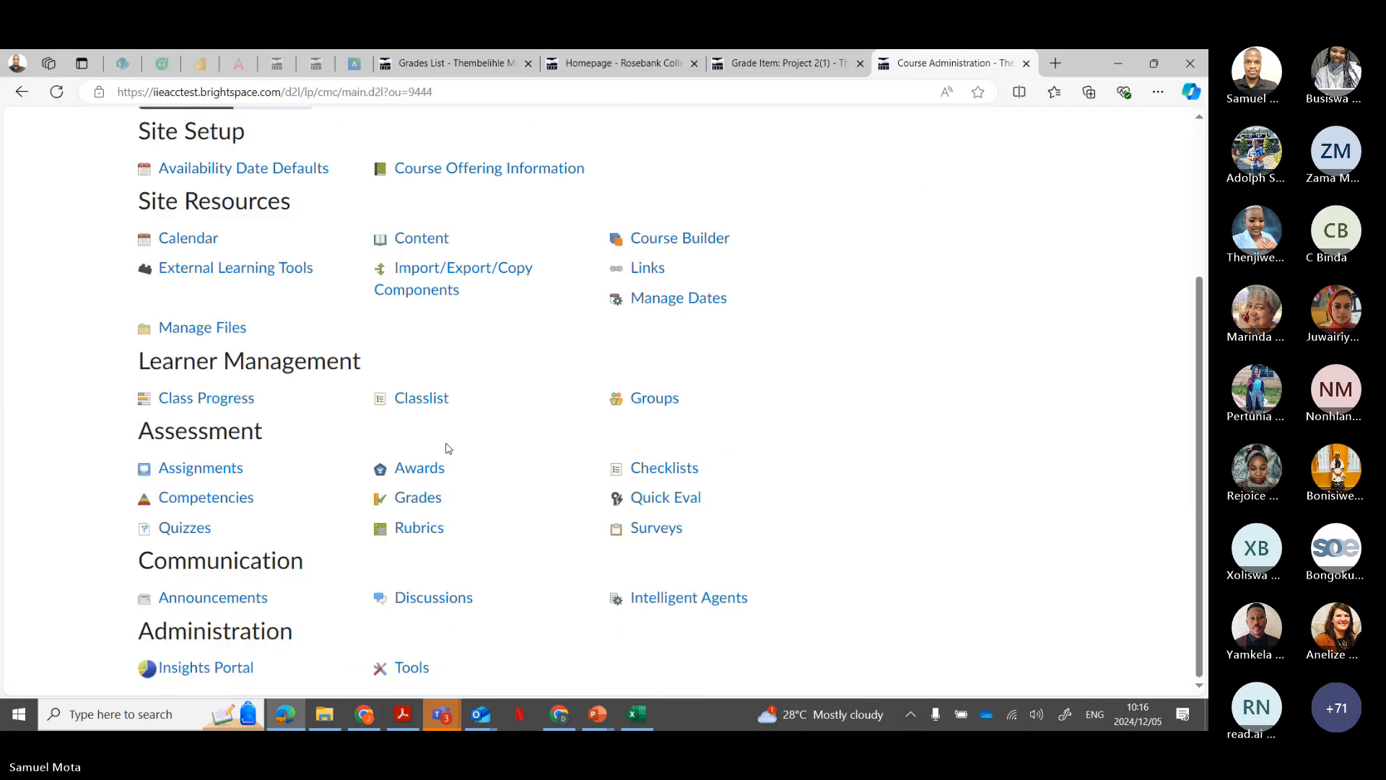
click(425, 510)
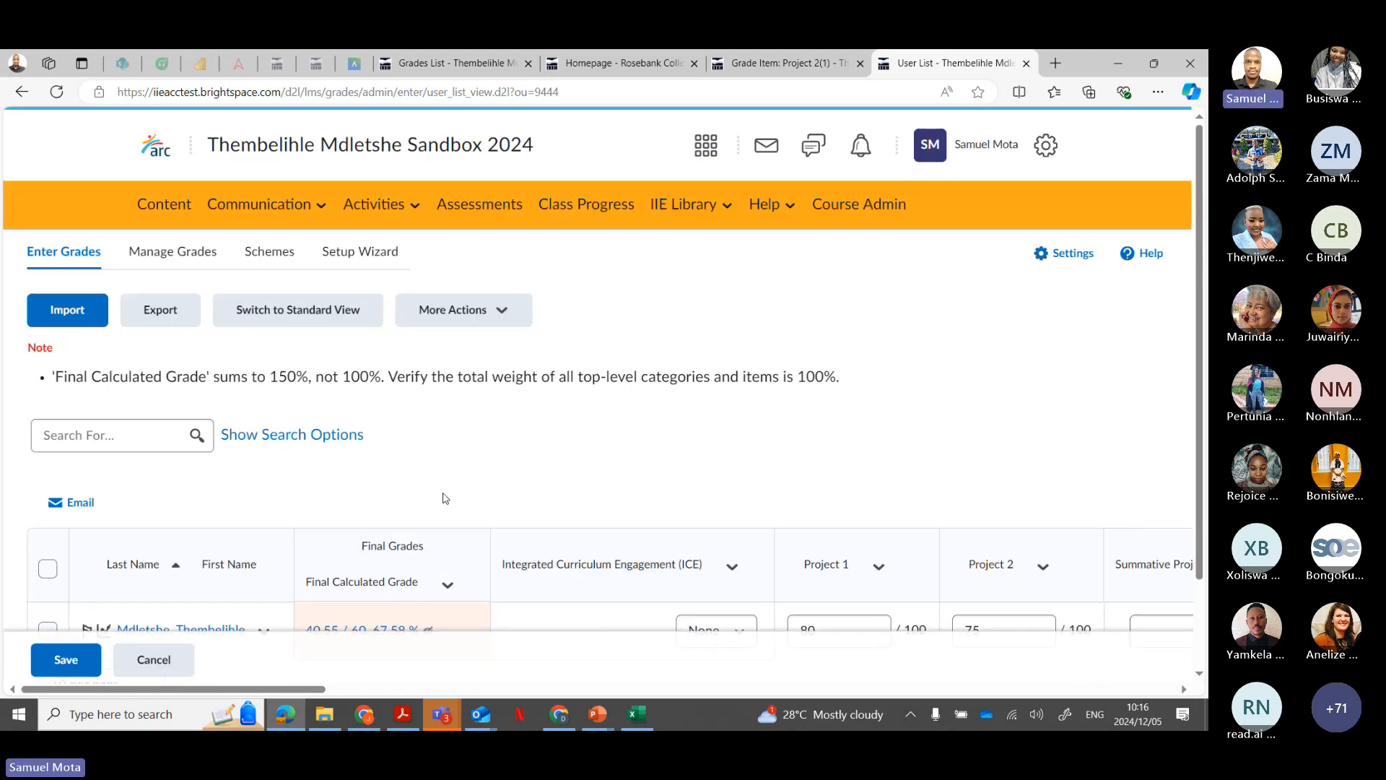
scroll(442, 498, down, 1)
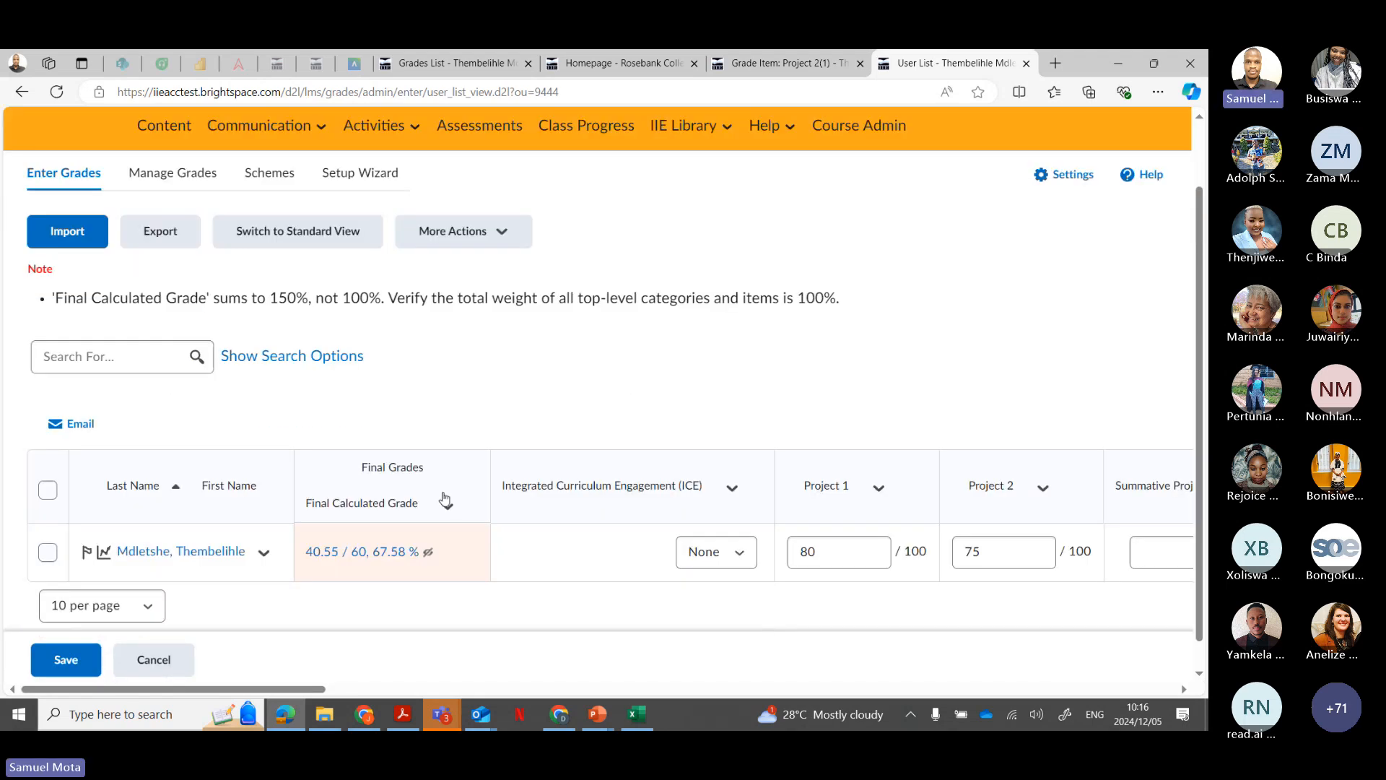
click(85, 241)
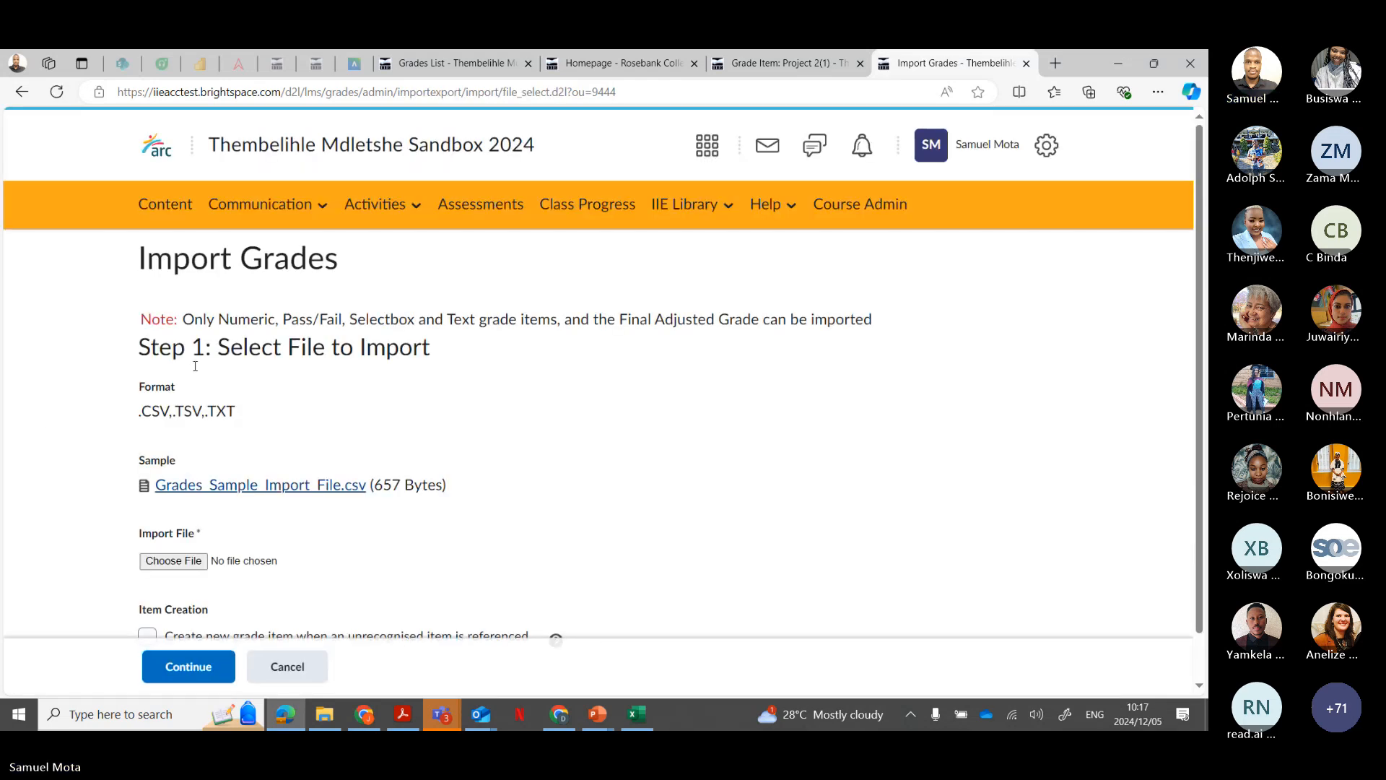
Step: Choose today's edited grades export CSV from the Downloads folder as the import file
scroll(436, 410, down, 1)
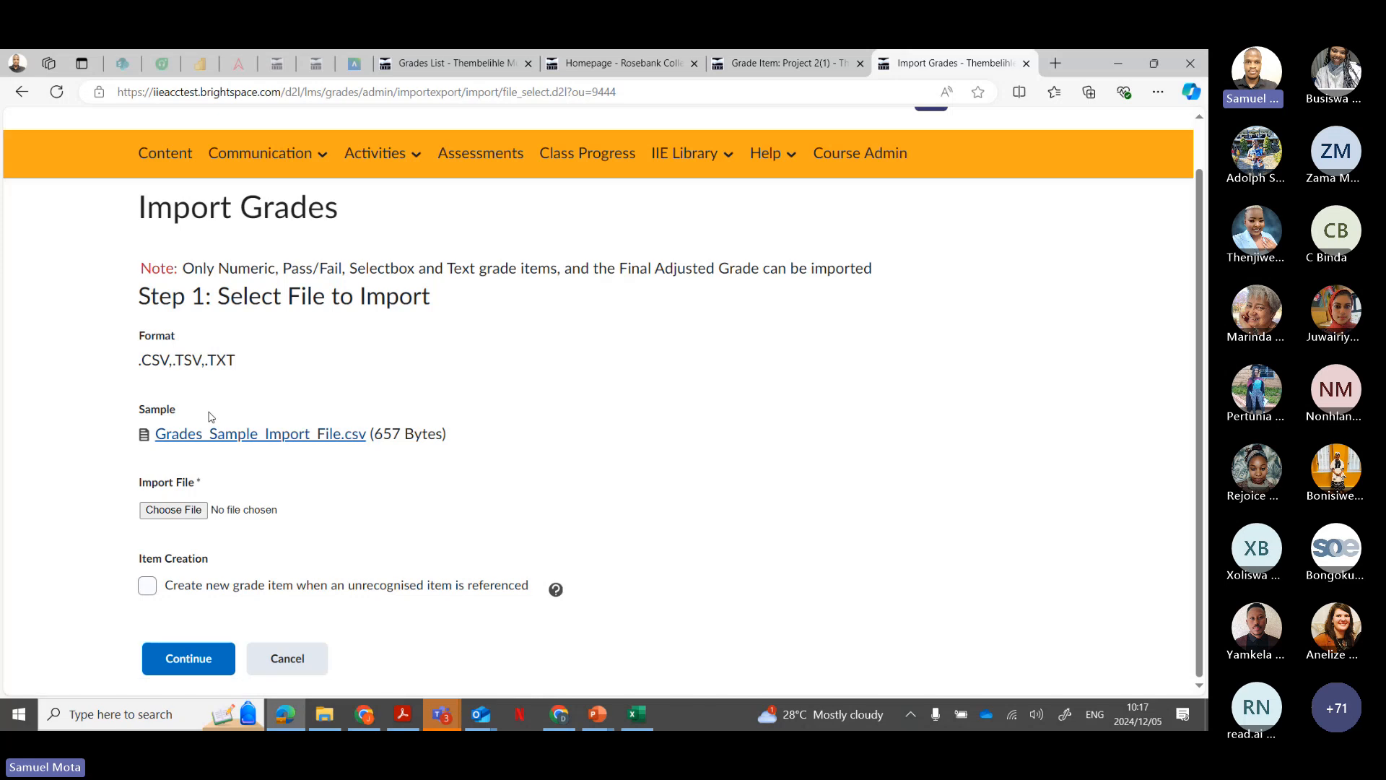
click(174, 510)
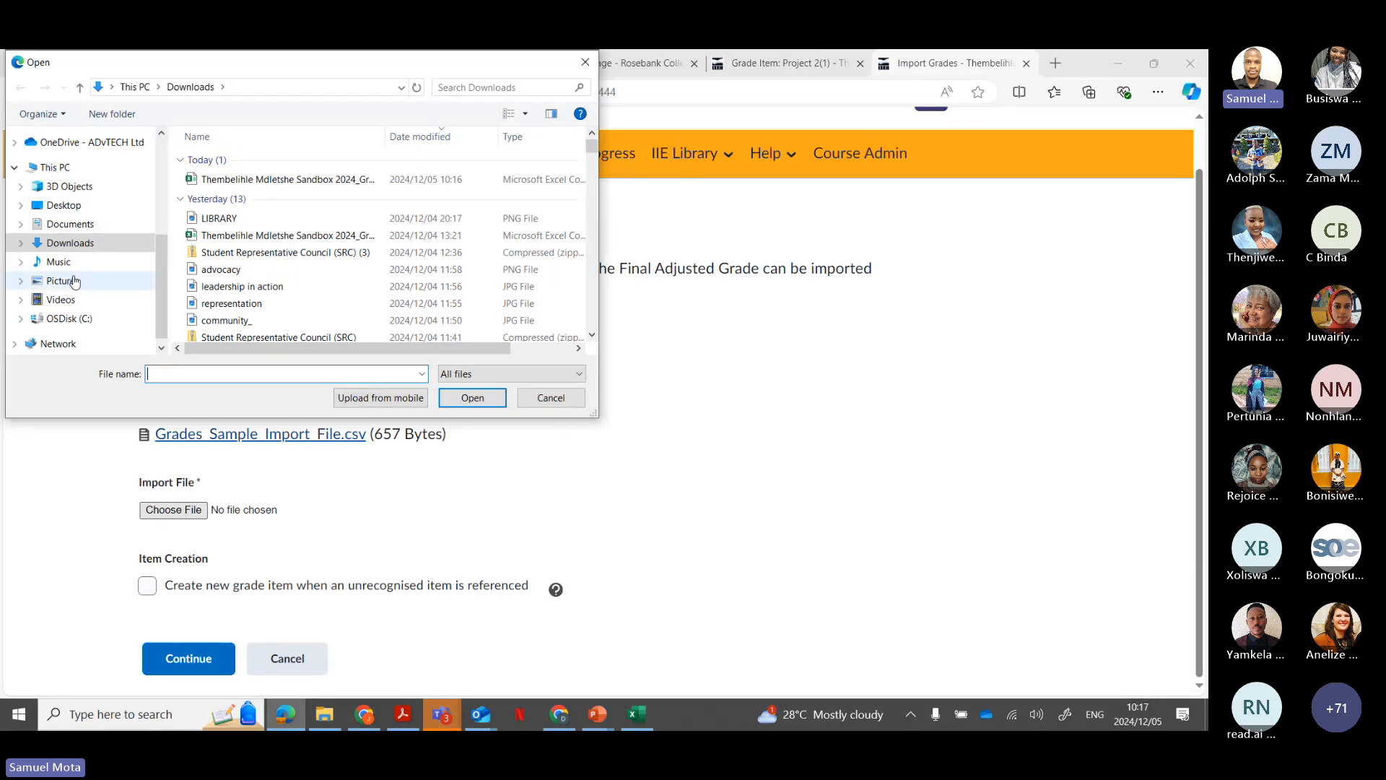
click(228, 185)
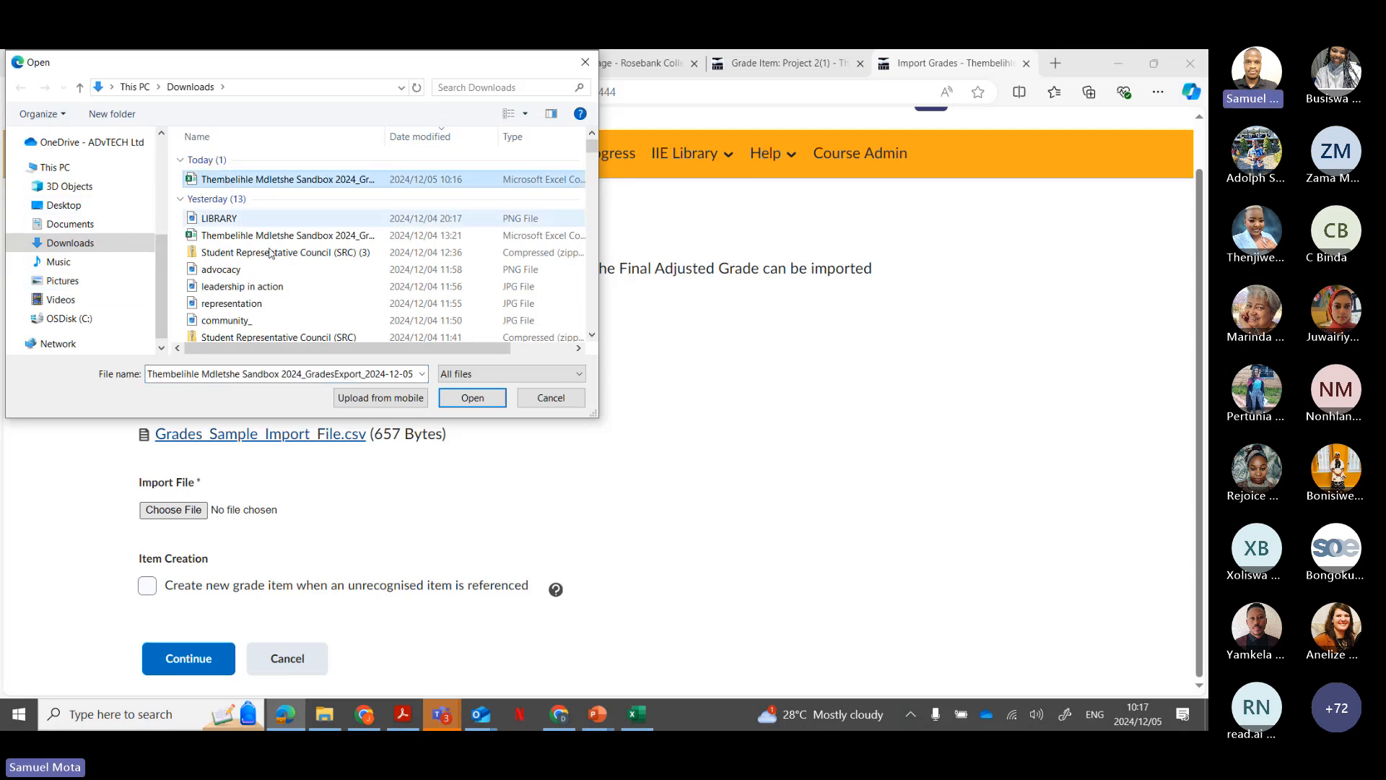
click(466, 406)
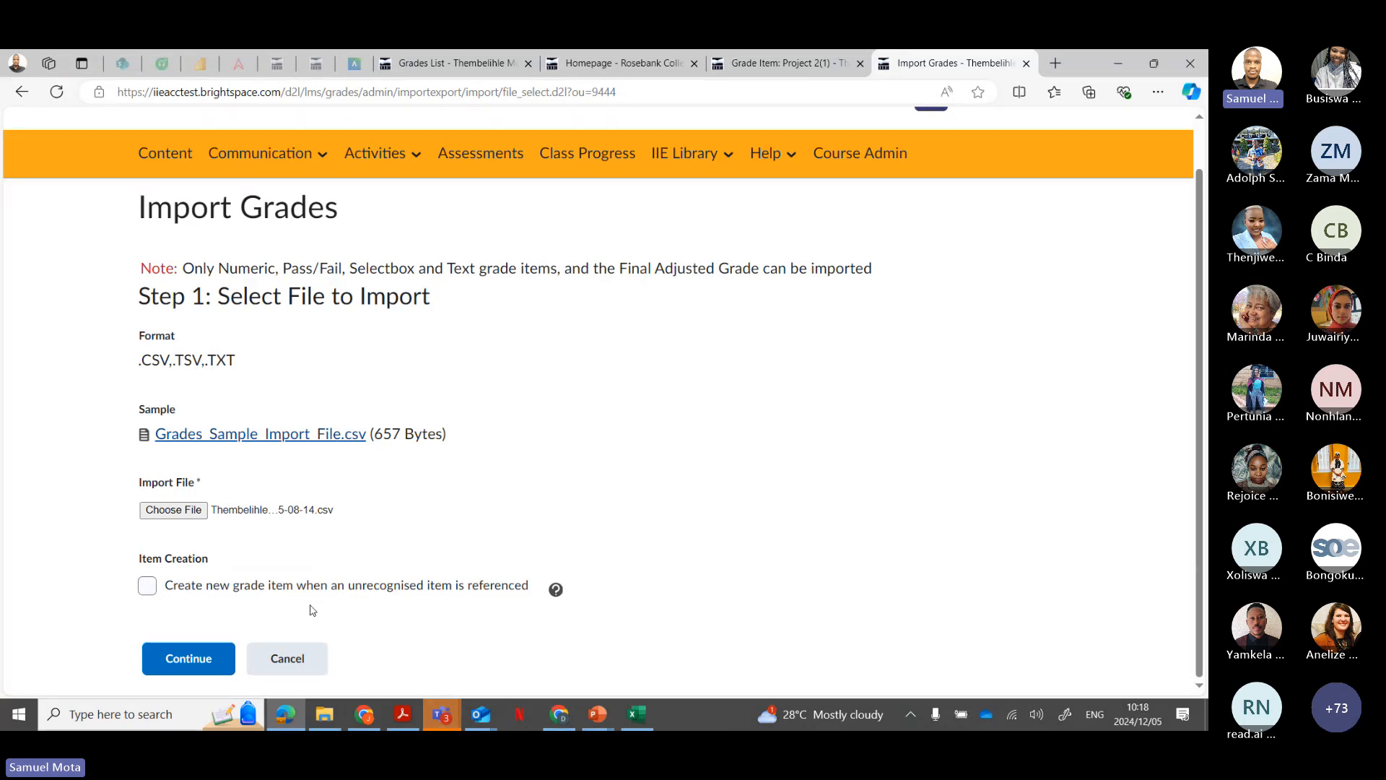
Step: Proceed through the import's error check and preview, import the grades and dismiss the notification
click(193, 661)
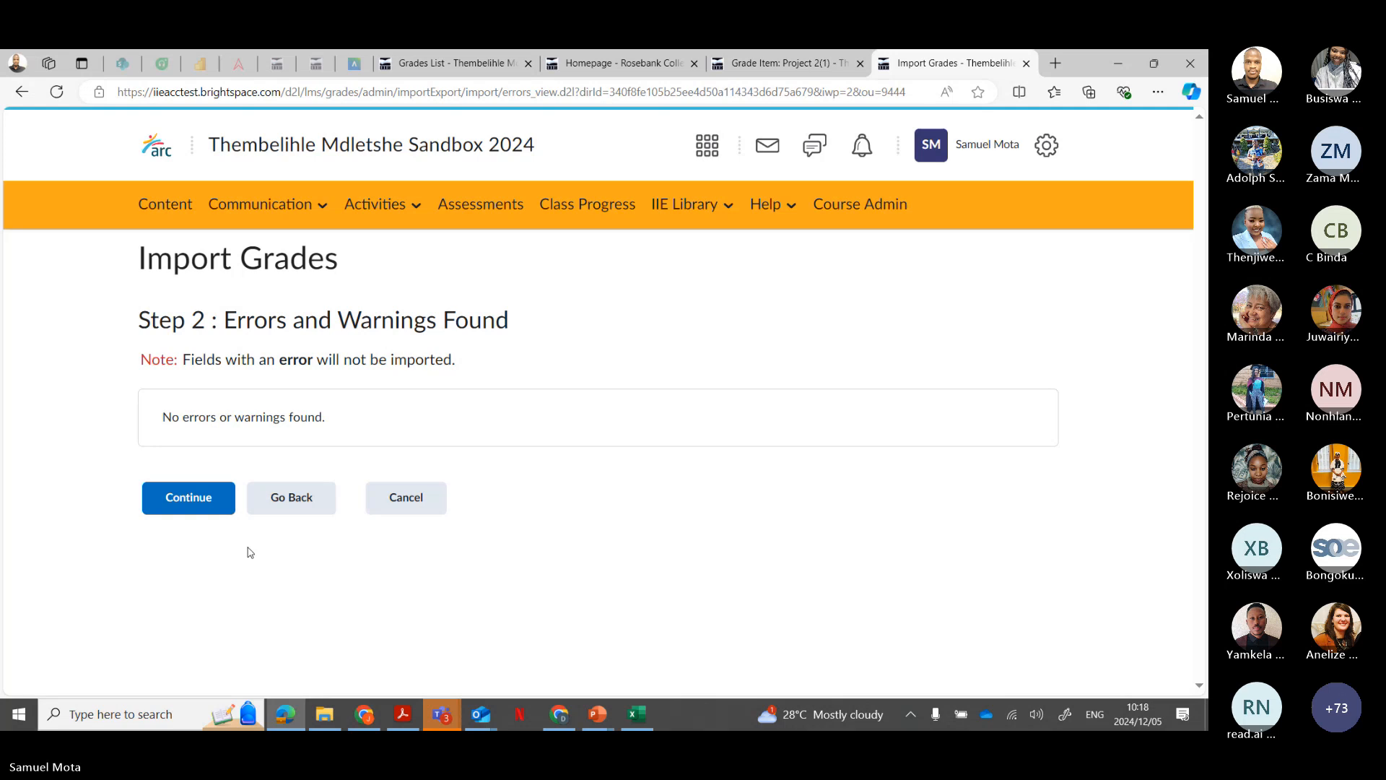
click(200, 510)
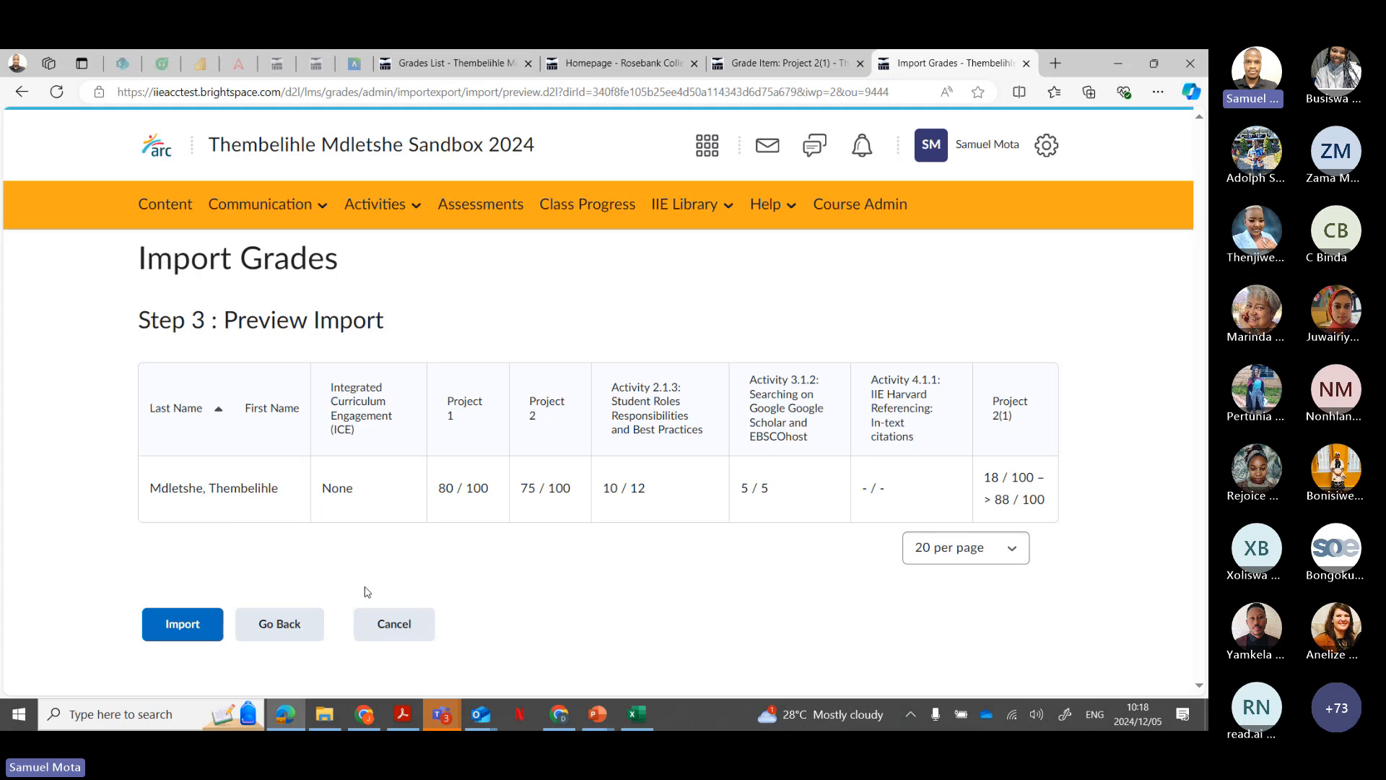
click(207, 625)
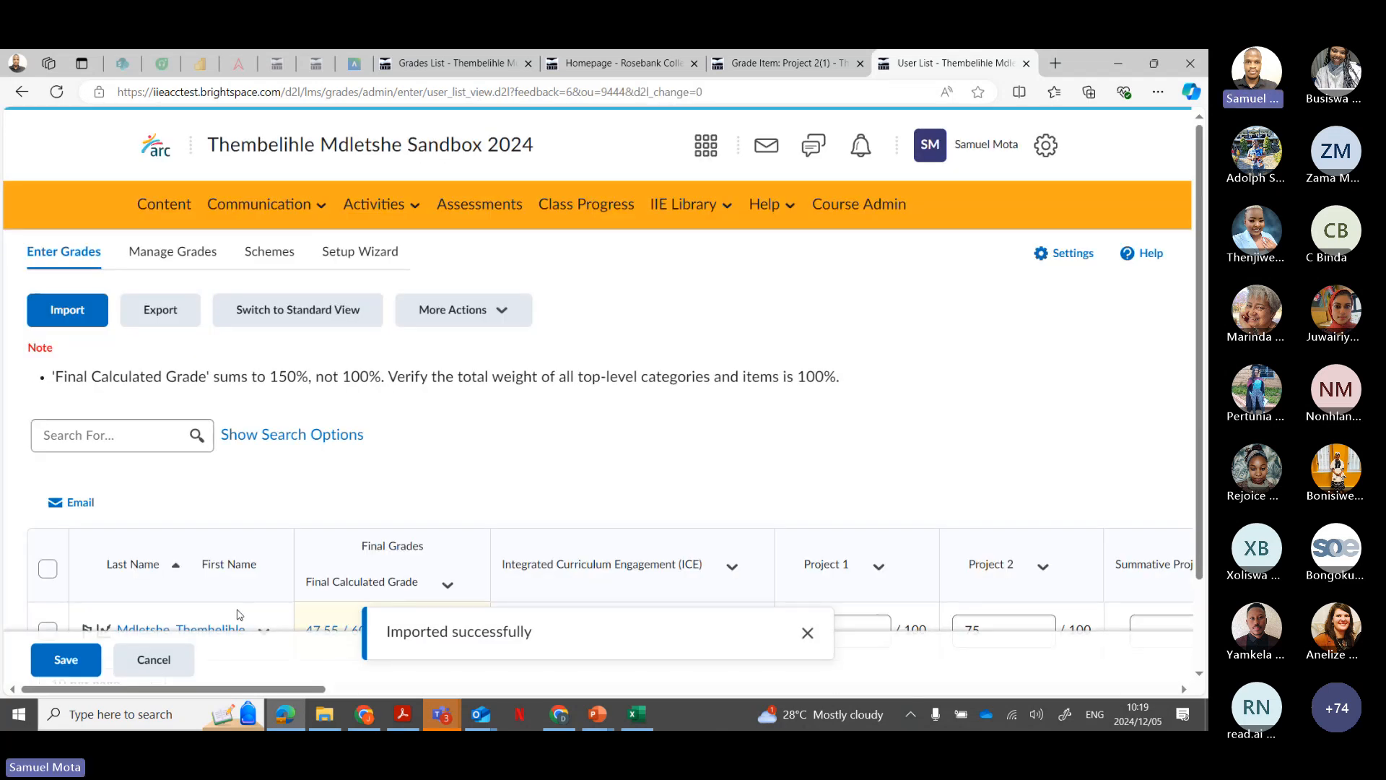
scroll(952, 436, down, 2)
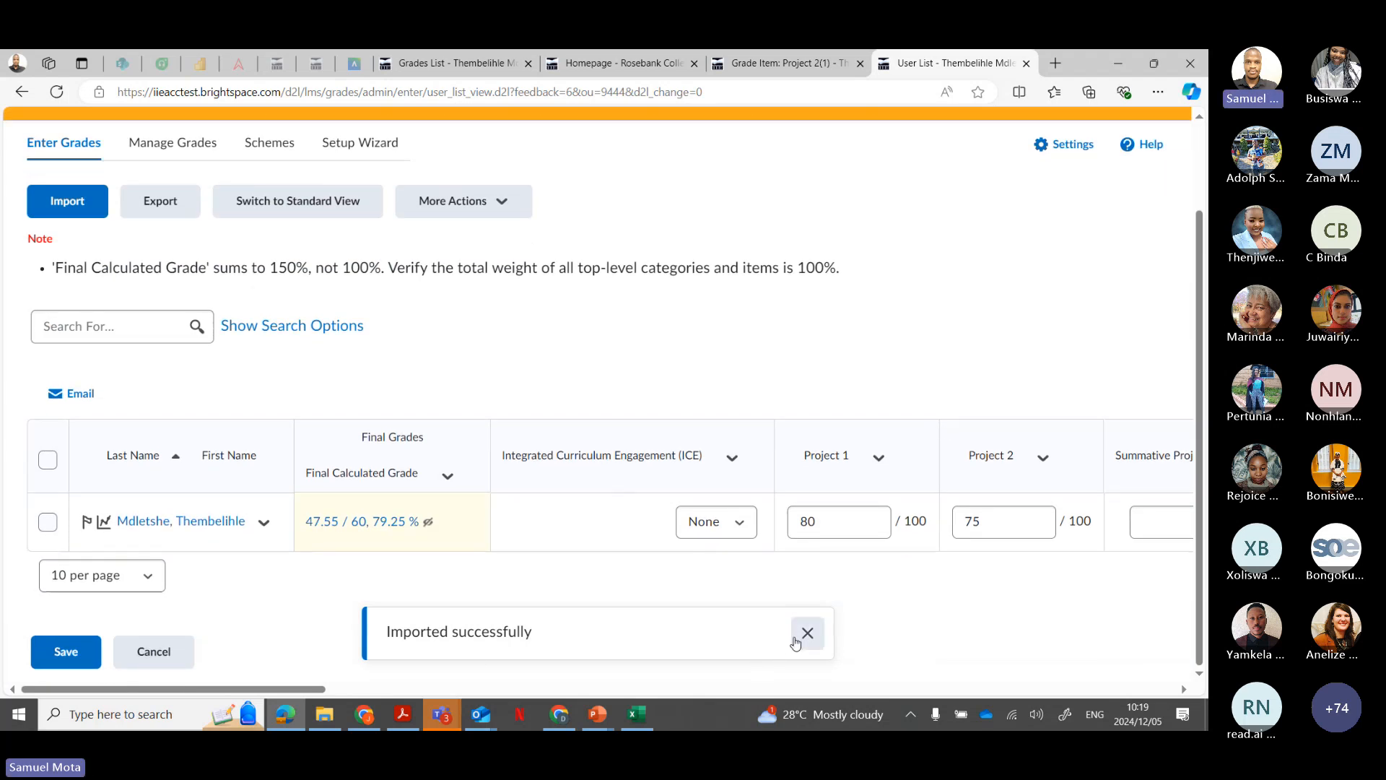
click(801, 637)
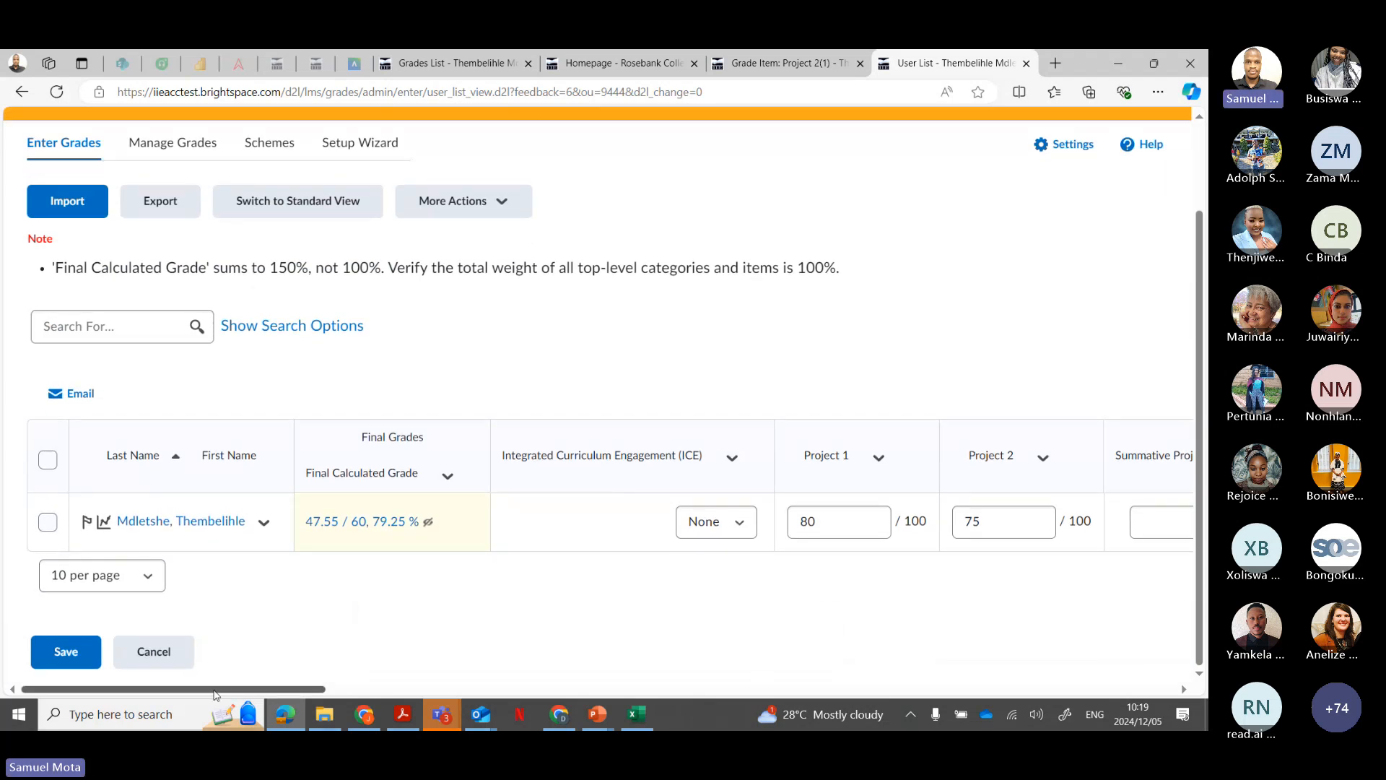
Step: Check the learner's imported Project 2(1) grade in the gradebook, then return to the first grade columns
drag(232, 688, 931, 690)
click(779, 516)
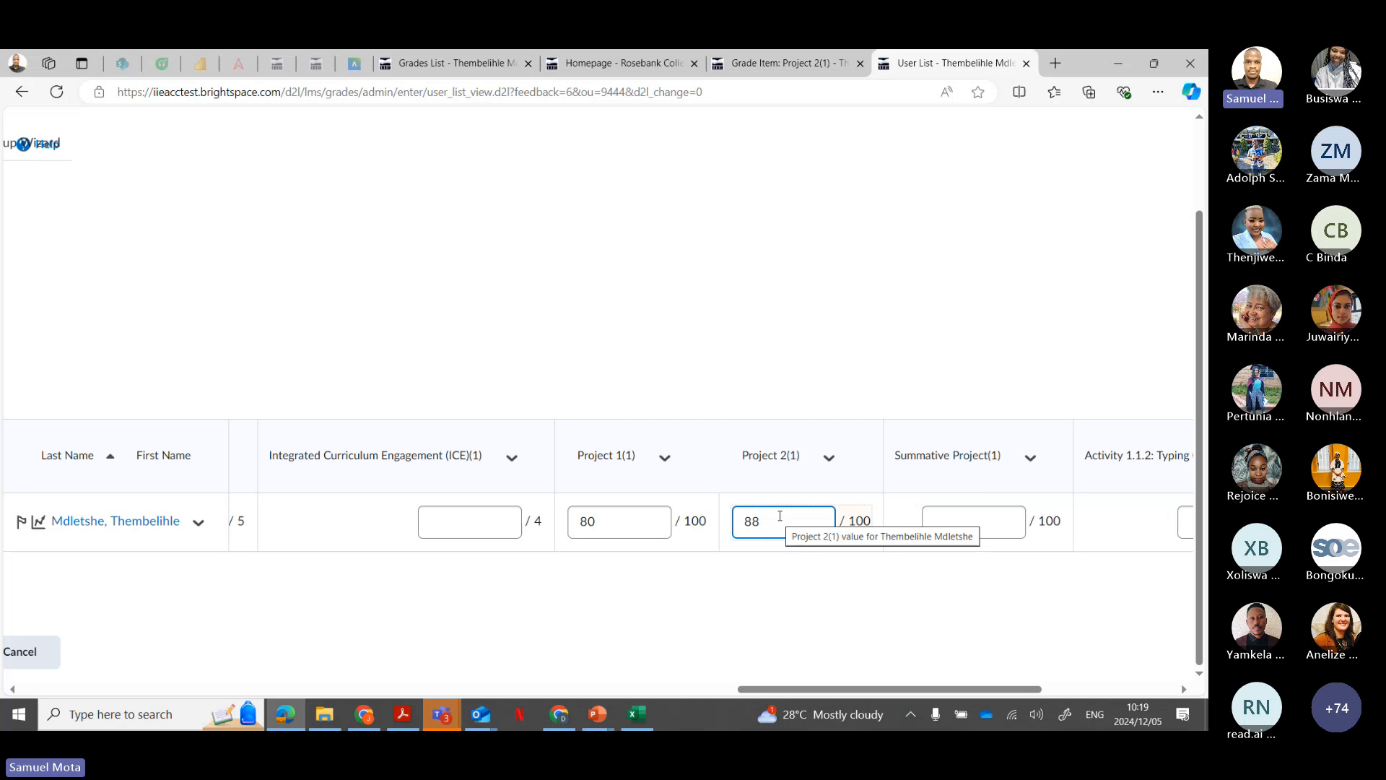
click(392, 663)
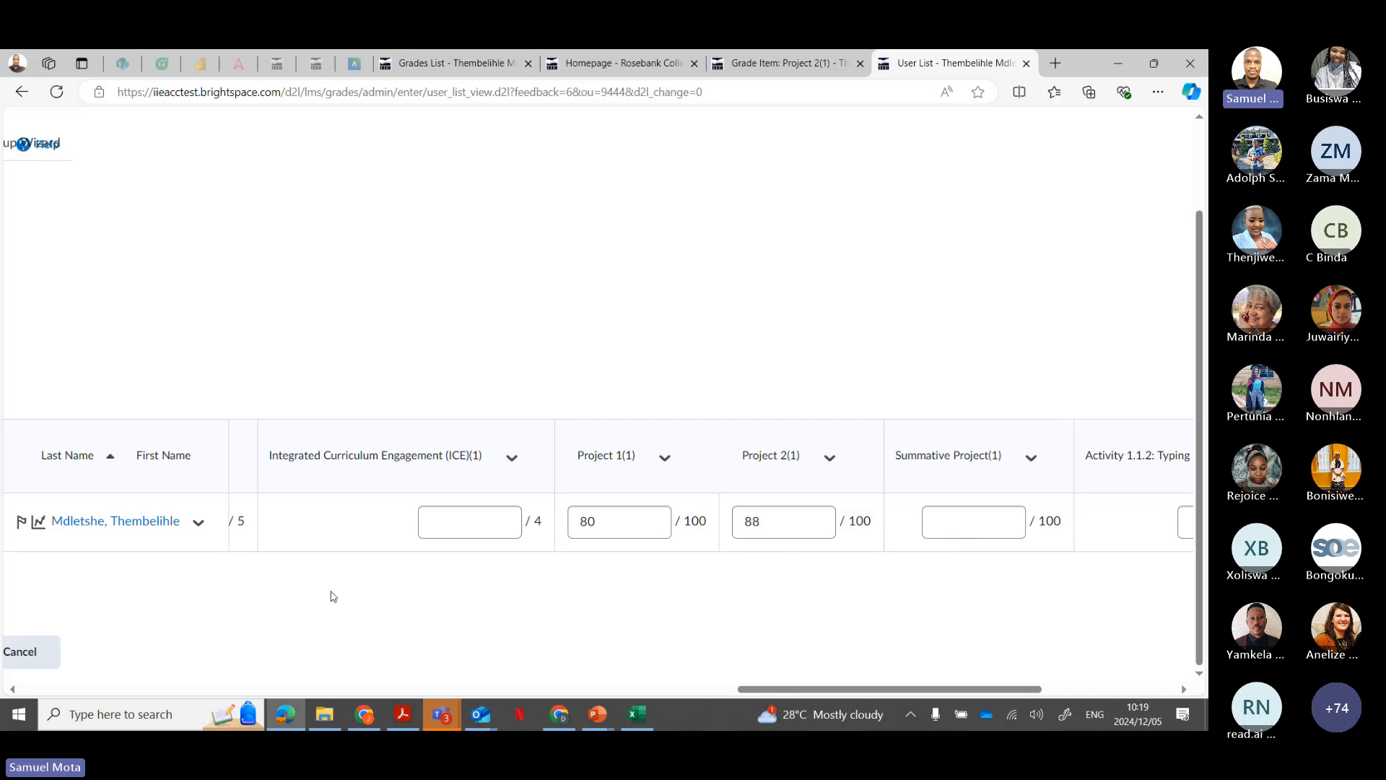
click(622, 519)
drag(722, 689, 562, 697)
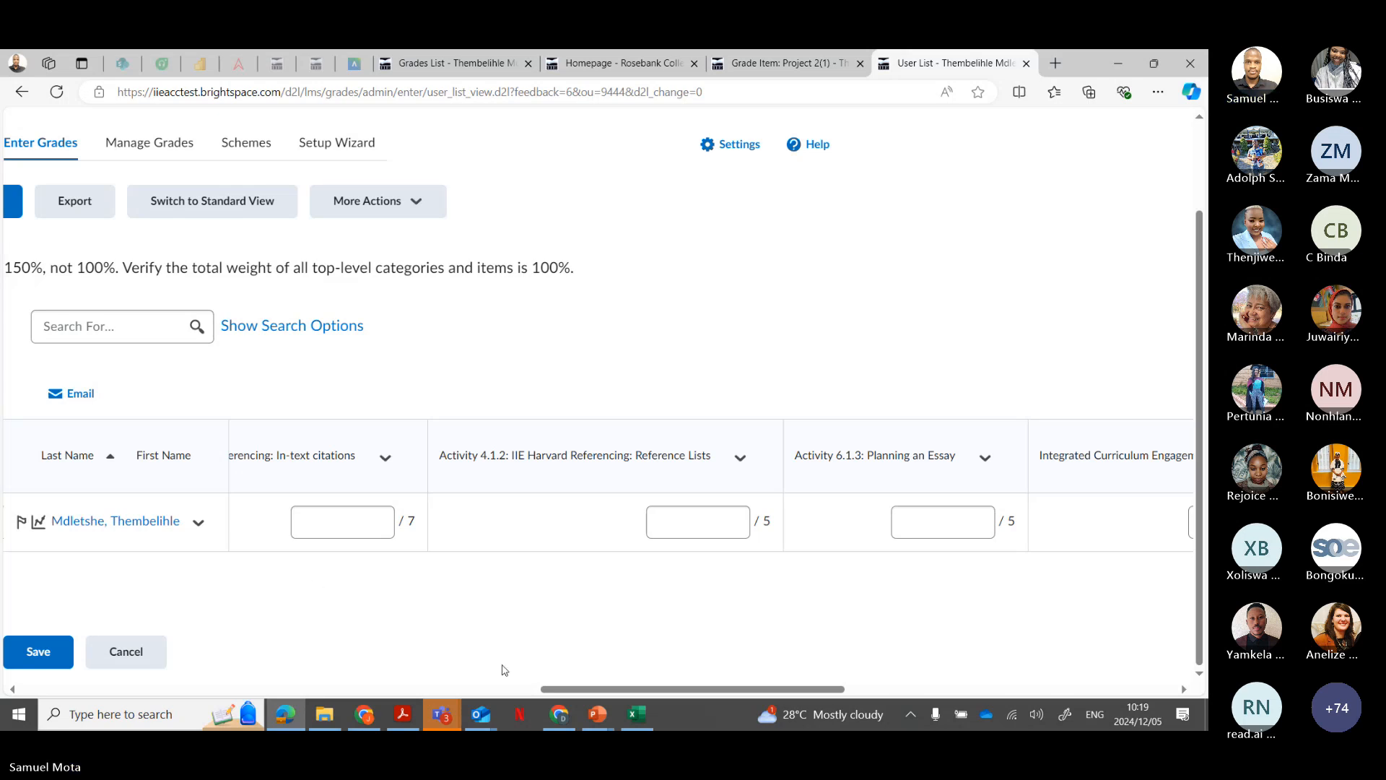
drag(575, 696, 71, 688)
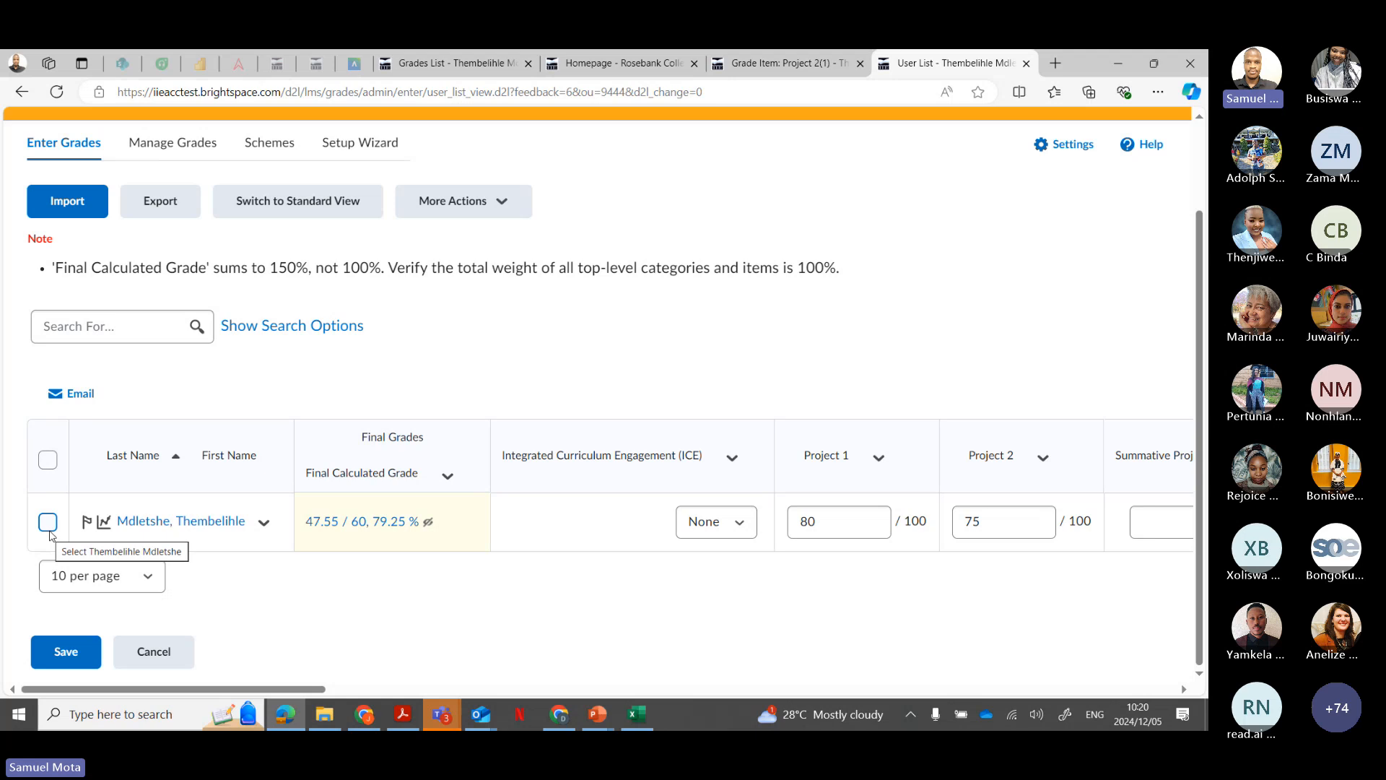
Step: Try selecting the single learner and then all learners in the grade table, and view the additional gradebook actions
click(48, 523)
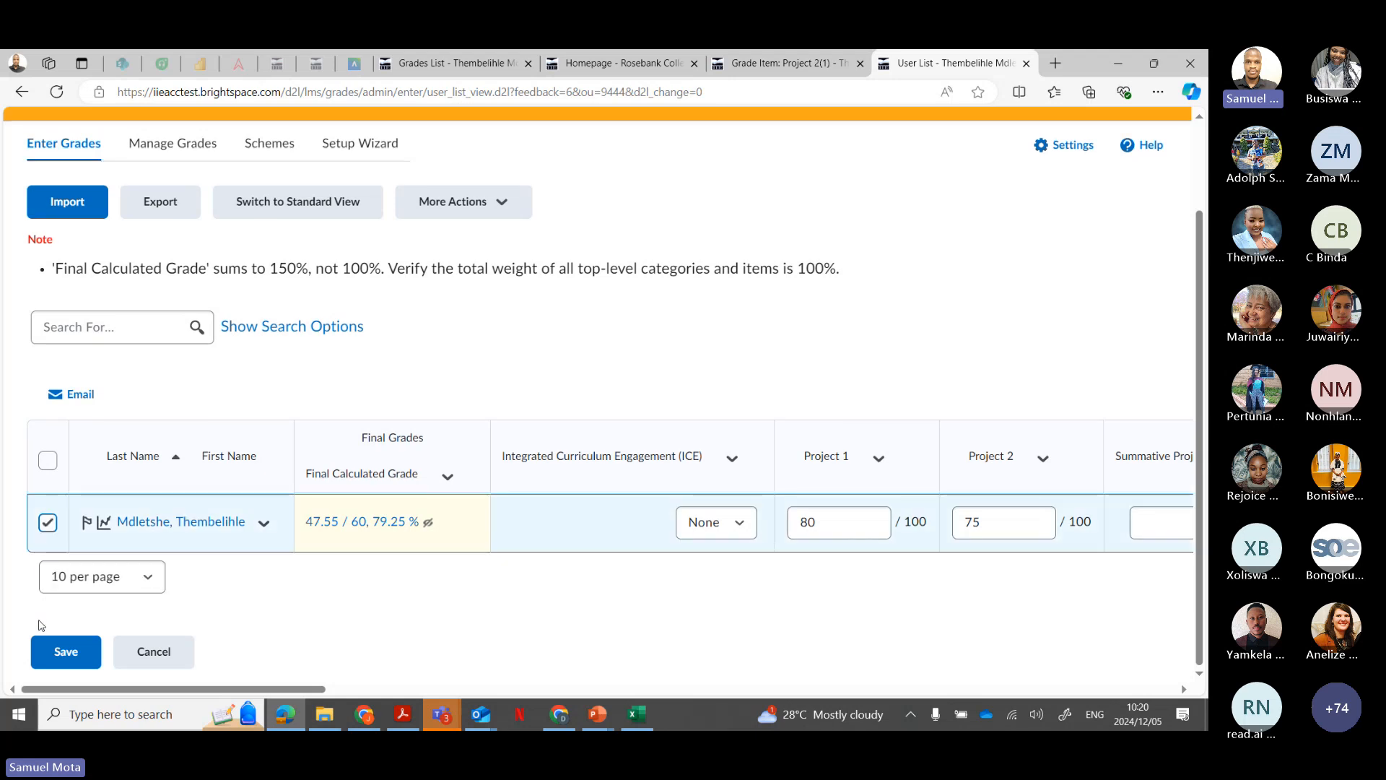
click(48, 522)
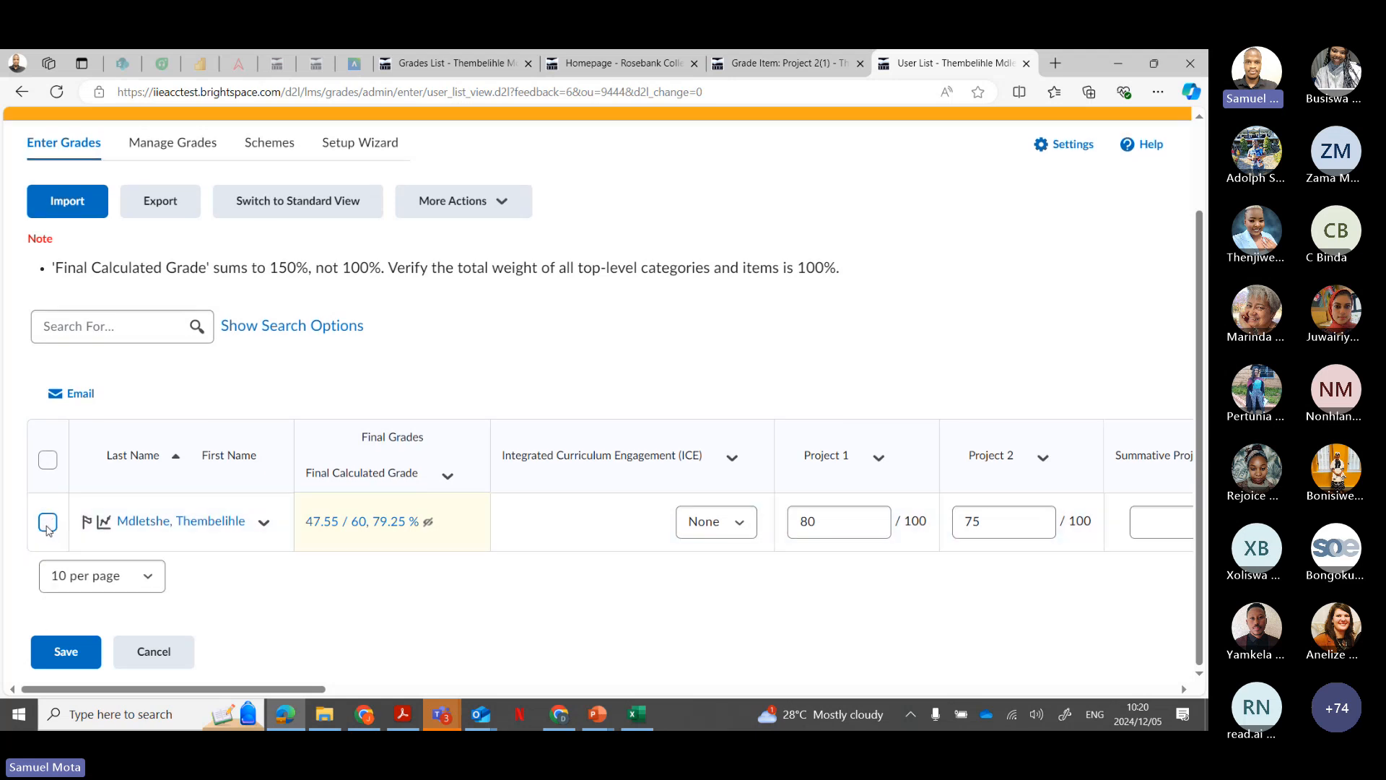
click(49, 460)
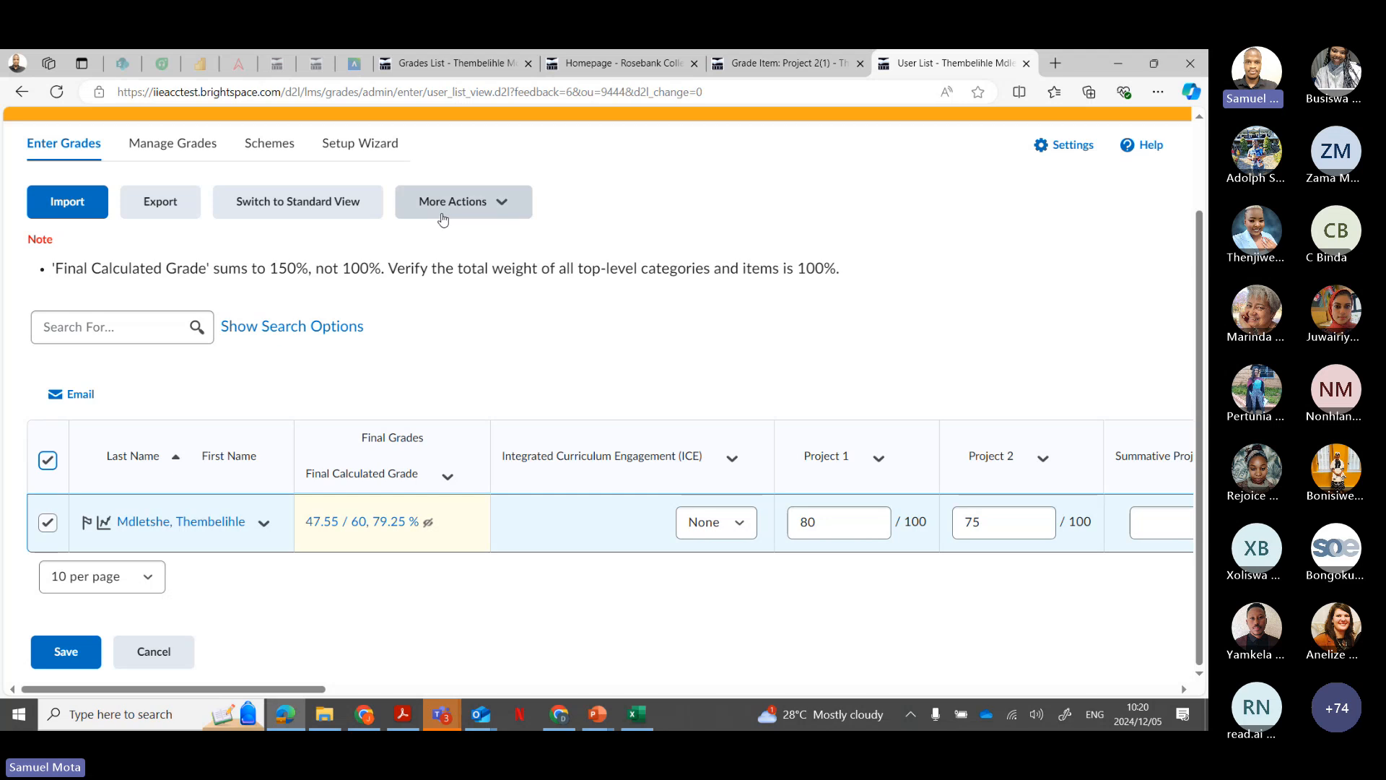
click(443, 212)
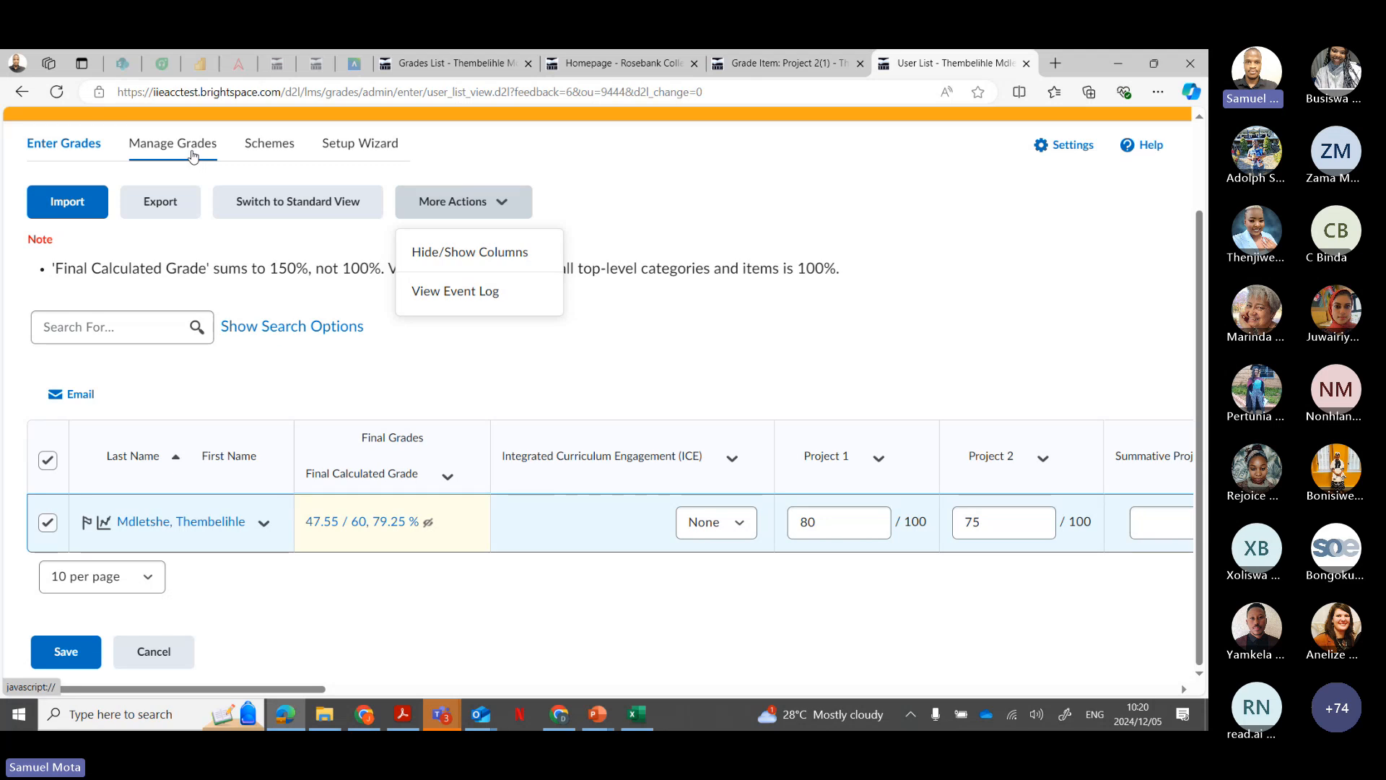
Step: Open Manage Grades, view the additional actions for grade items, and examine the items' visibility, points and weights
click(192, 156)
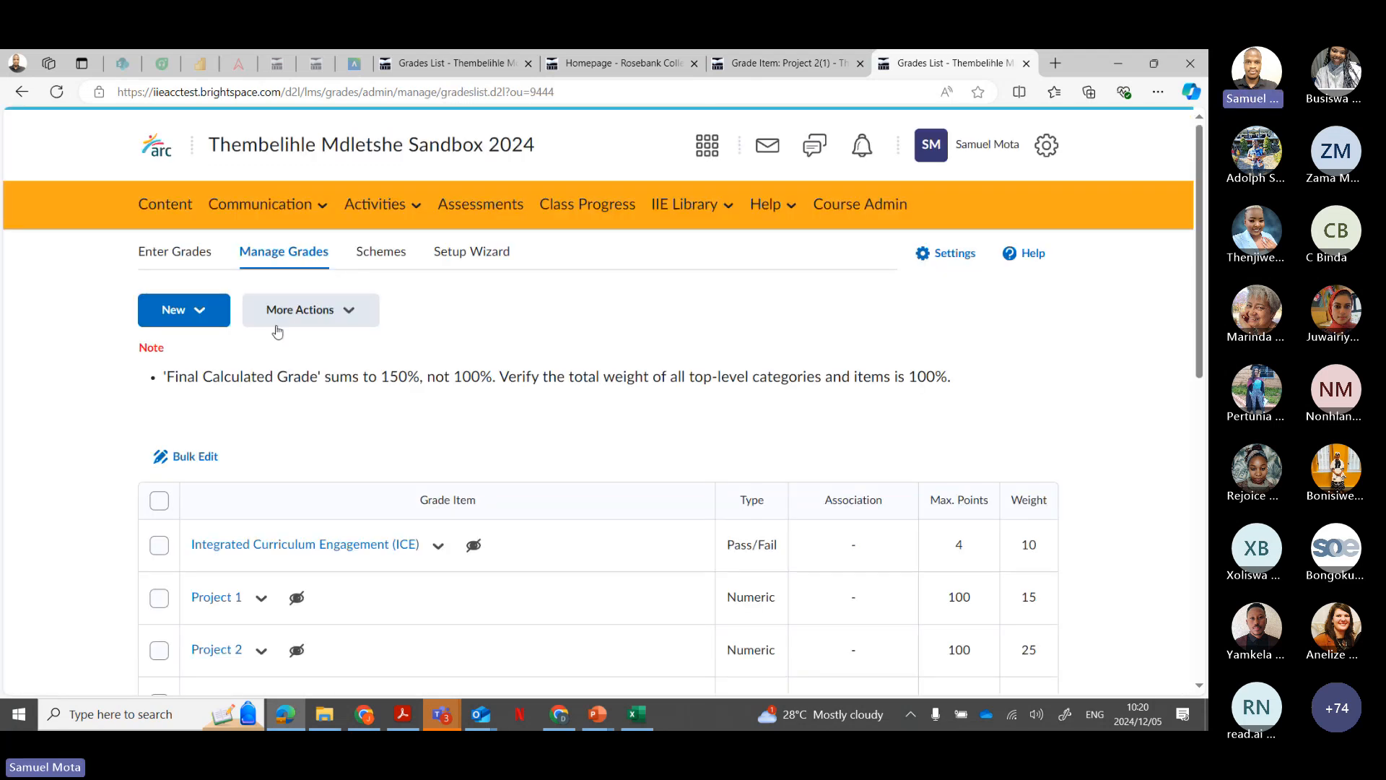
scroll(412, 462, down, 3)
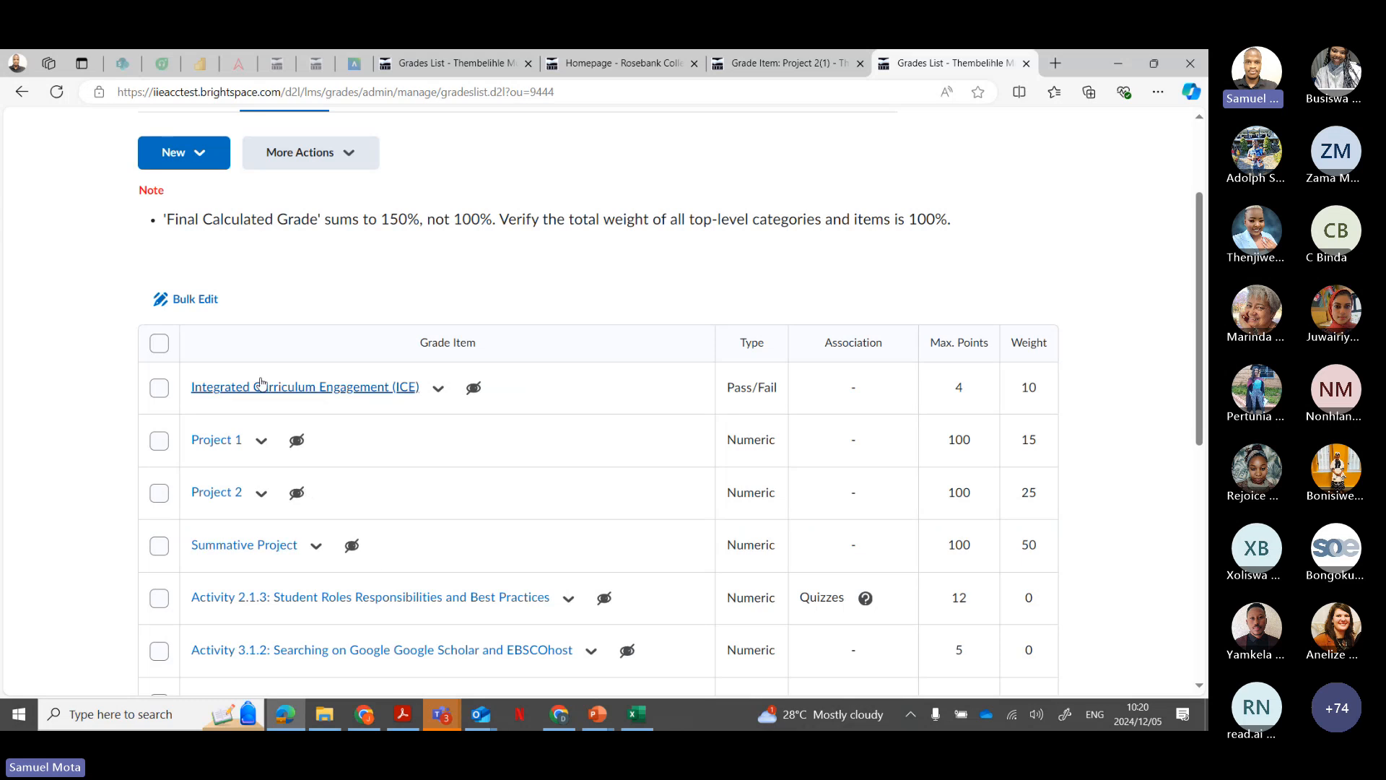
scroll(331, 285, up, 1)
click(355, 237)
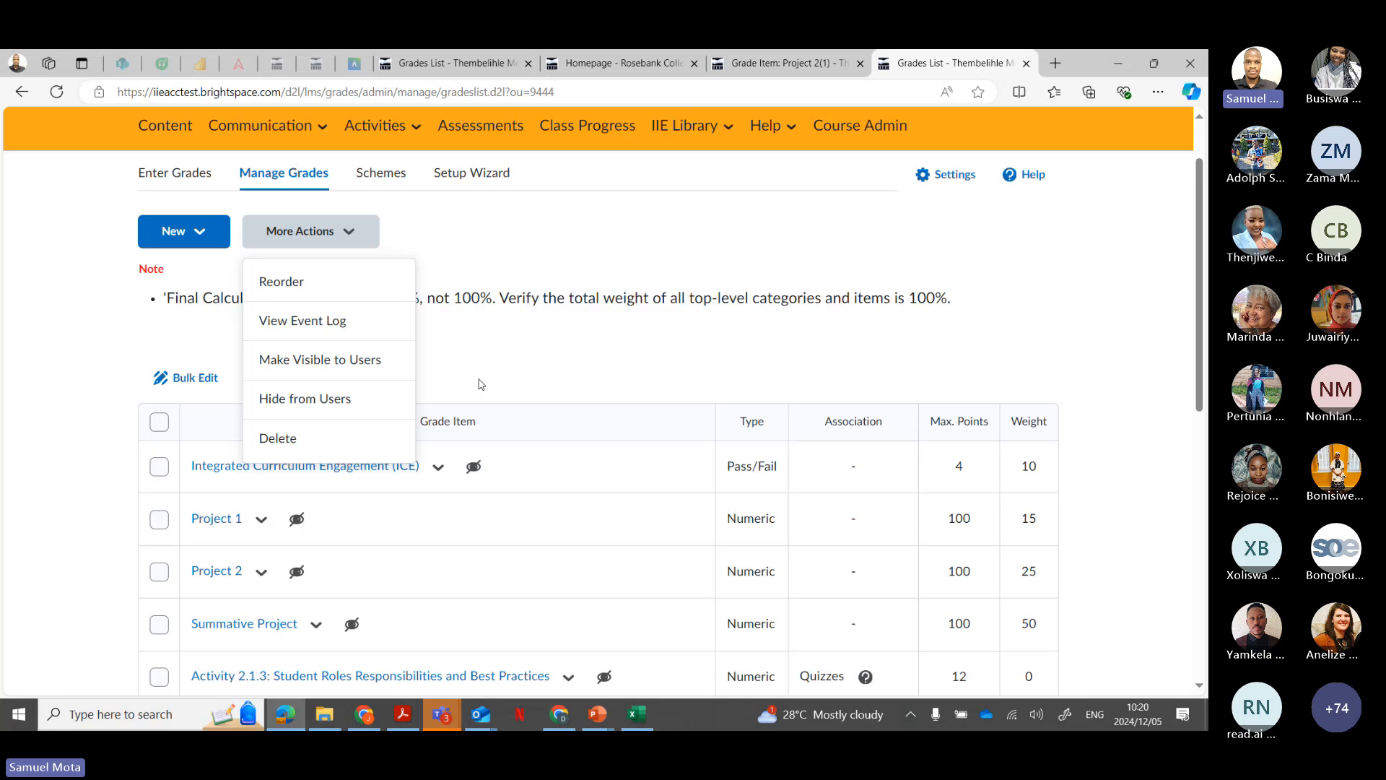
click(427, 367)
scroll(260, 342, down, 1)
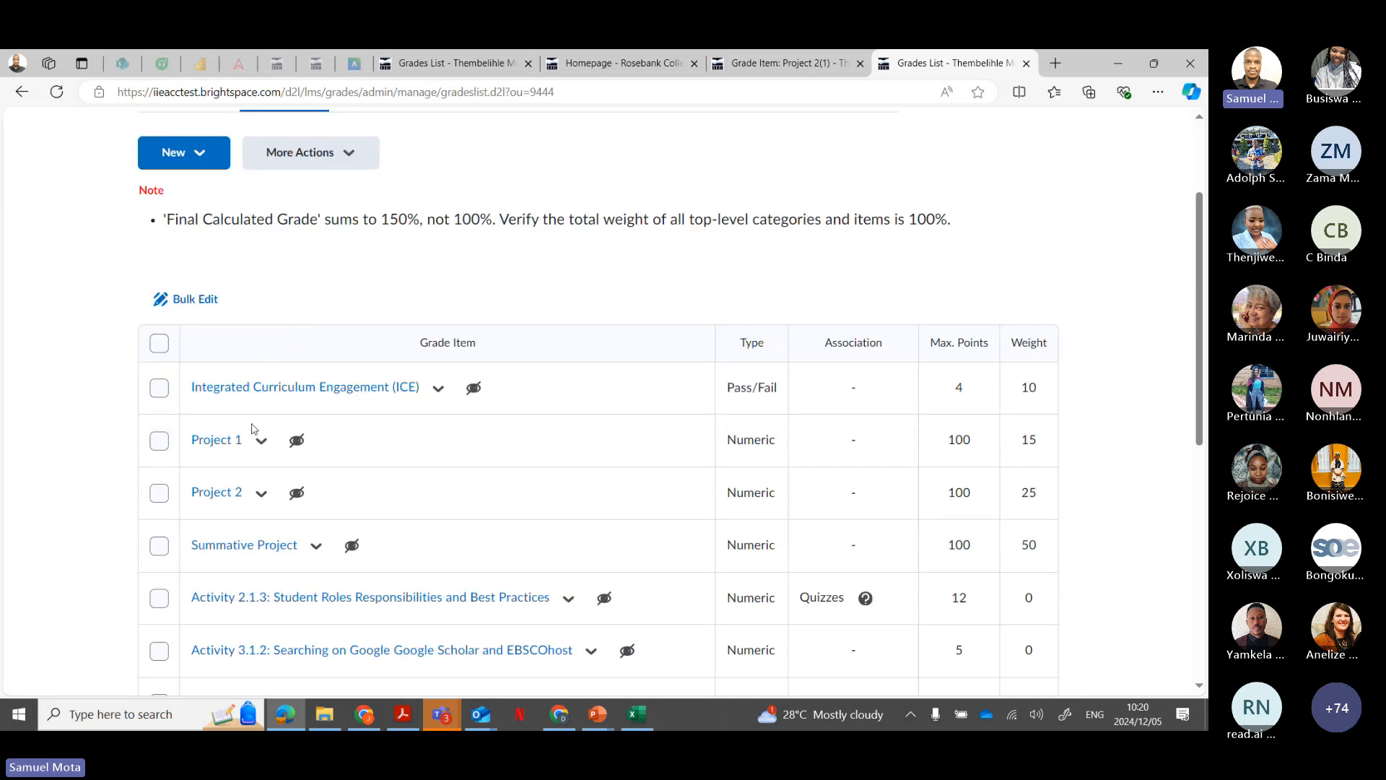
scroll(259, 462, down, 1)
scroll(260, 473, down, 2)
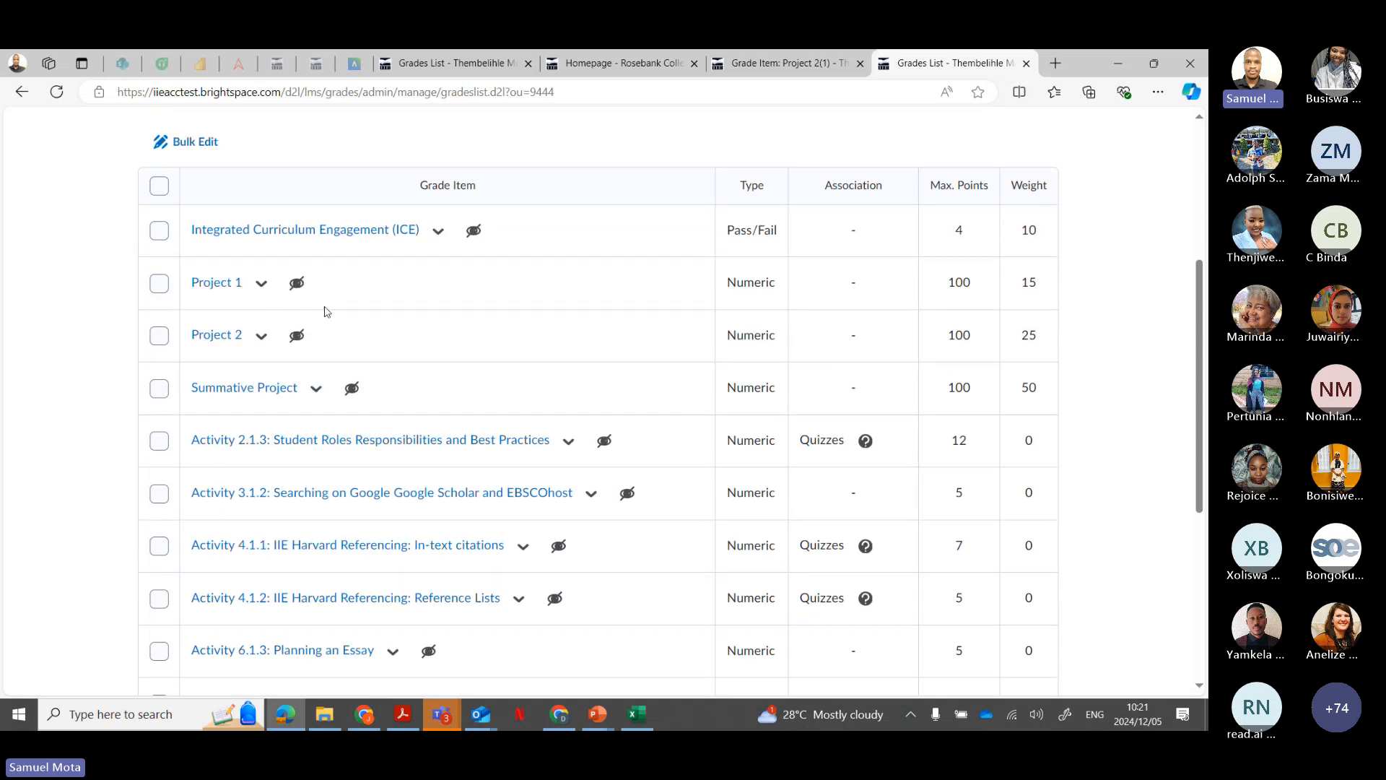
Step: Examine the visibility status of the grade items throughout the Manage Grades list
scroll(618, 430, down, 2)
scroll(616, 430, down, 4)
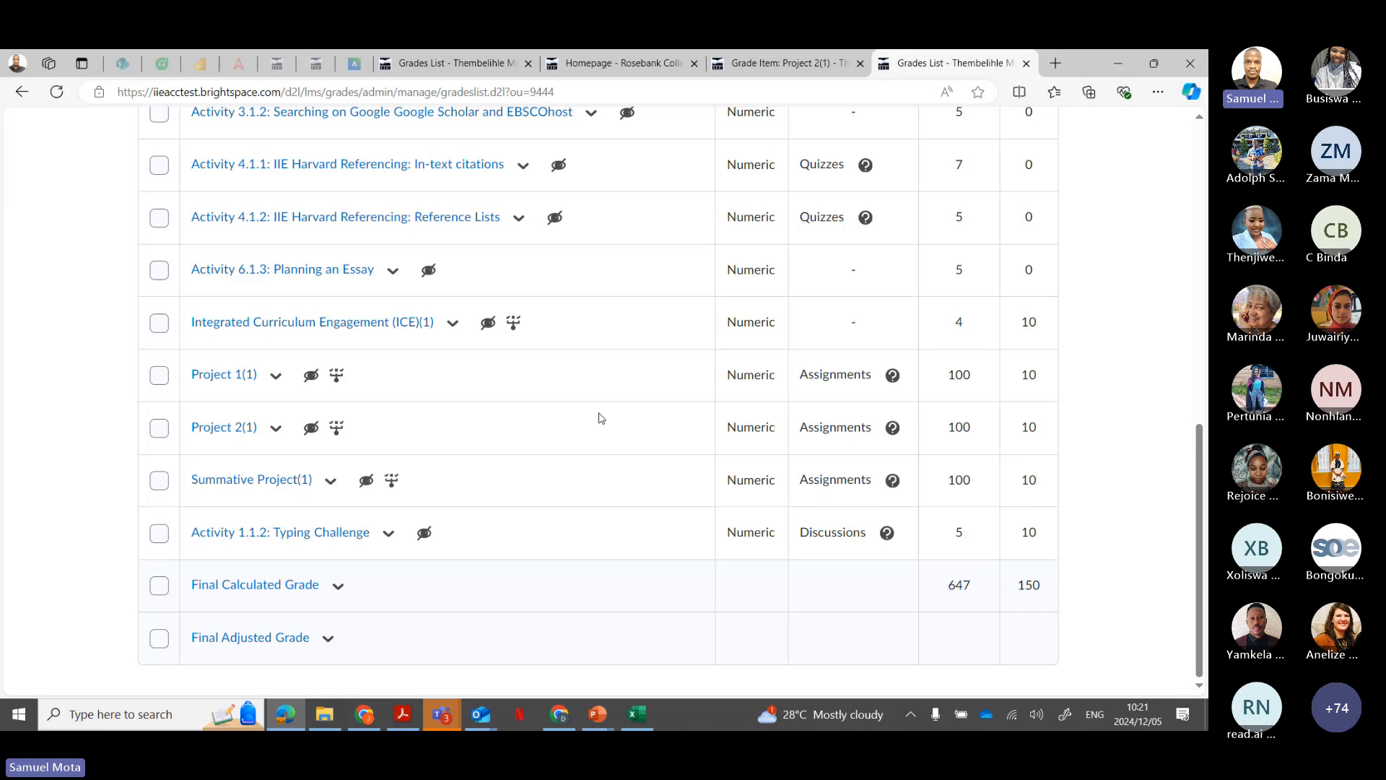
scroll(599, 418, up, 10)
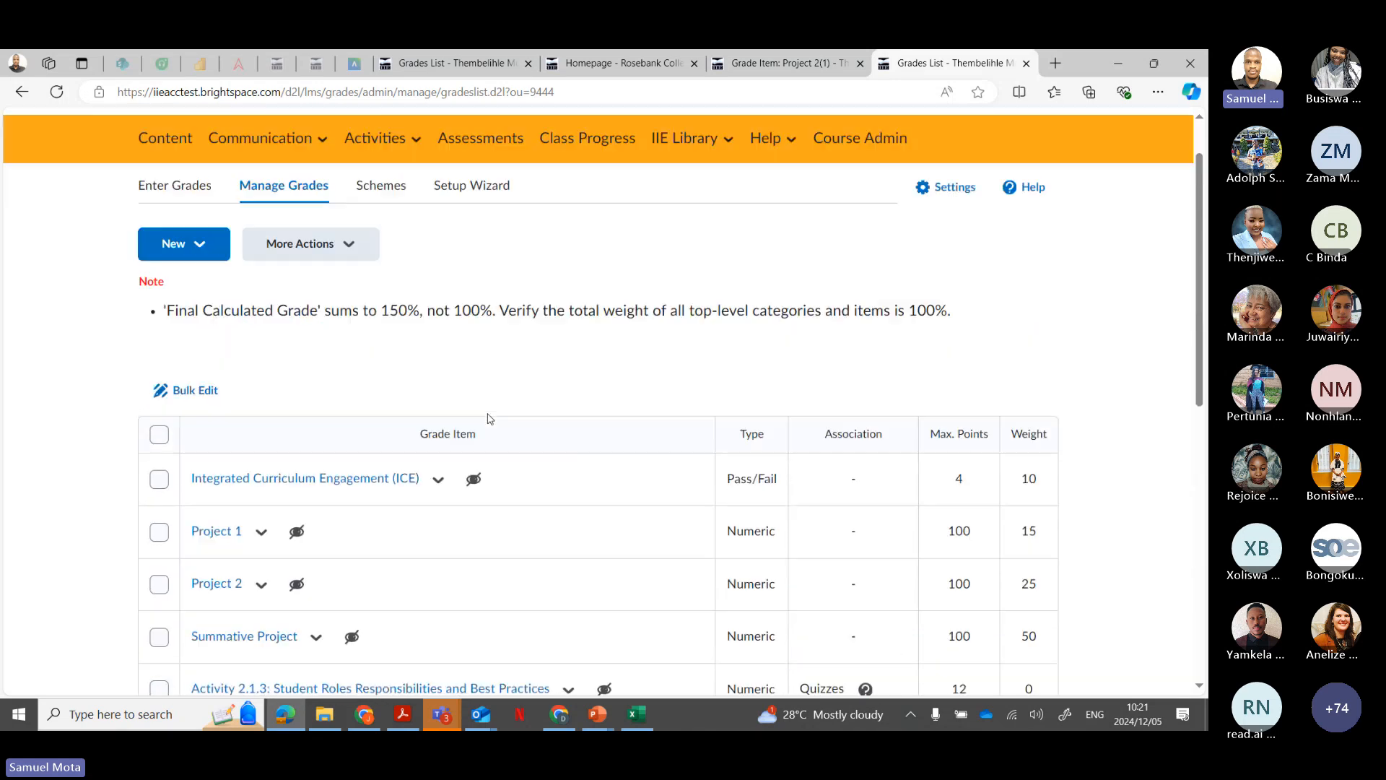
scroll(484, 404, down, 1)
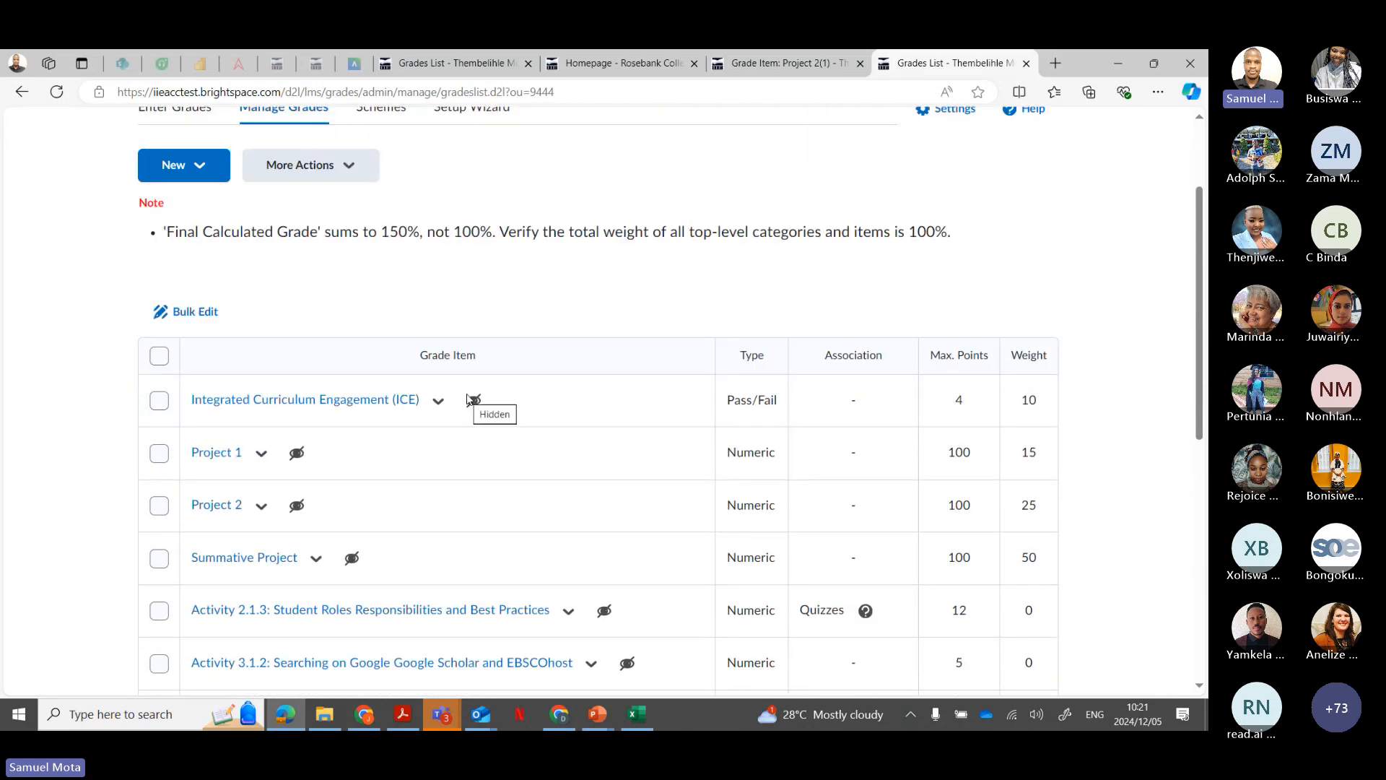
scroll(396, 390, down, 7)
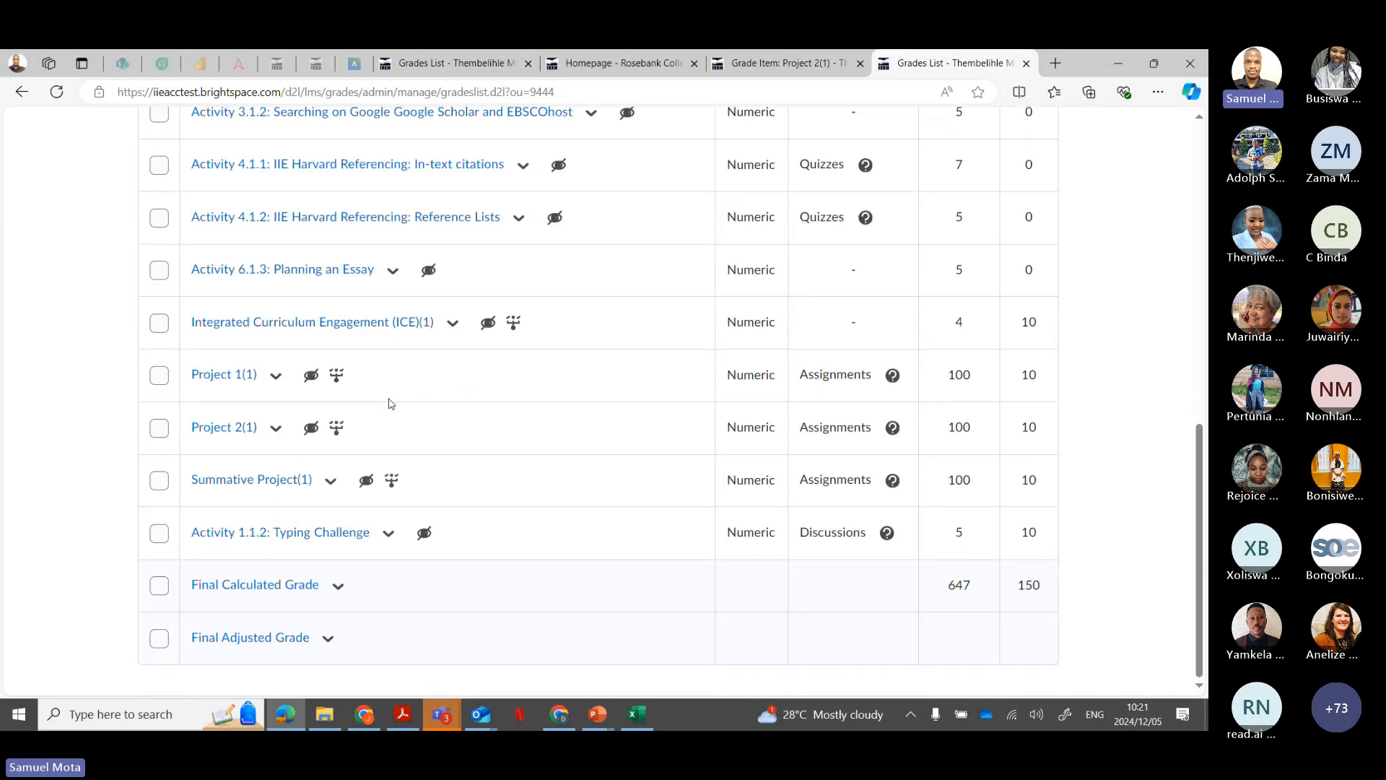
scroll(391, 404, up, 15)
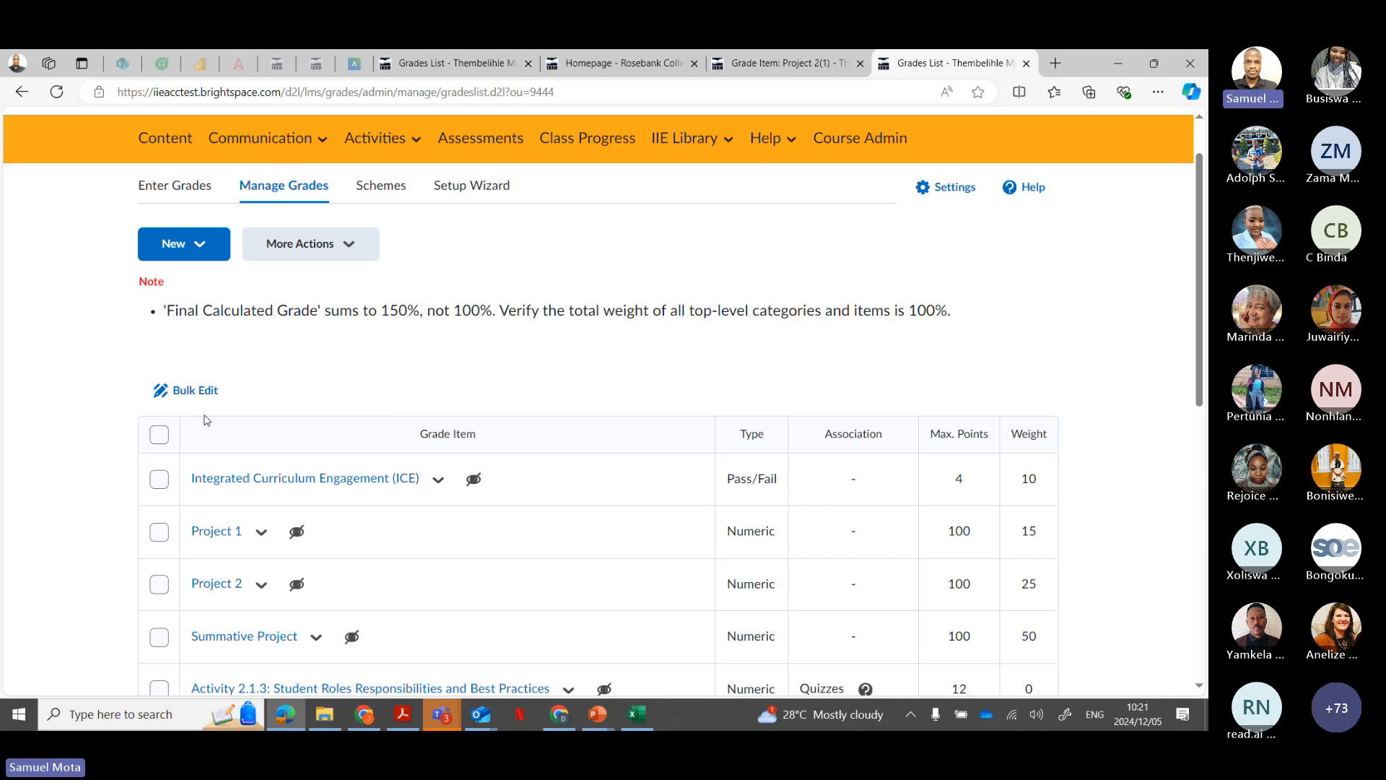
Step: Make Integrated Curriculum Engagement (ICE), Project 2, Activity 3.1.2 and Activity 4.1.2 visible to users in one bulk action
scroll(160, 433, down, 1)
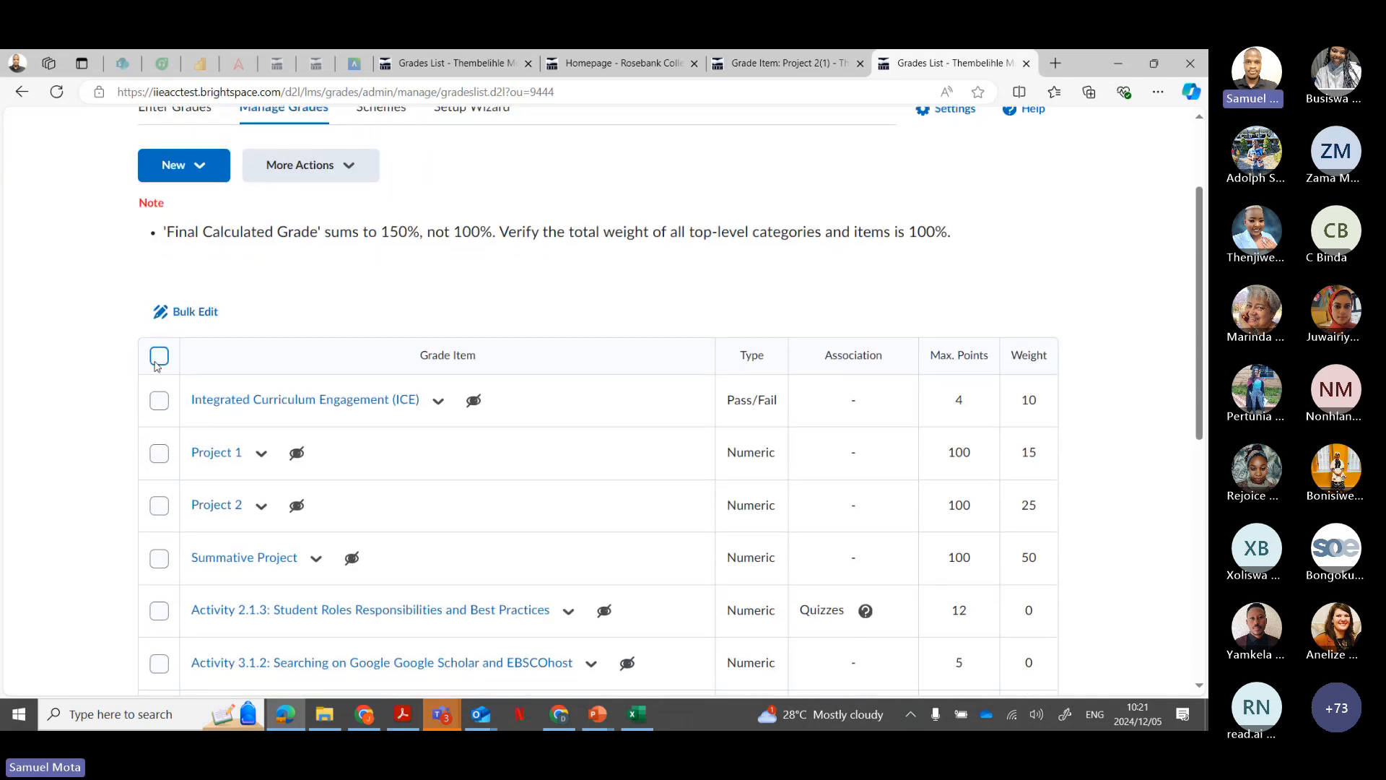
click(160, 402)
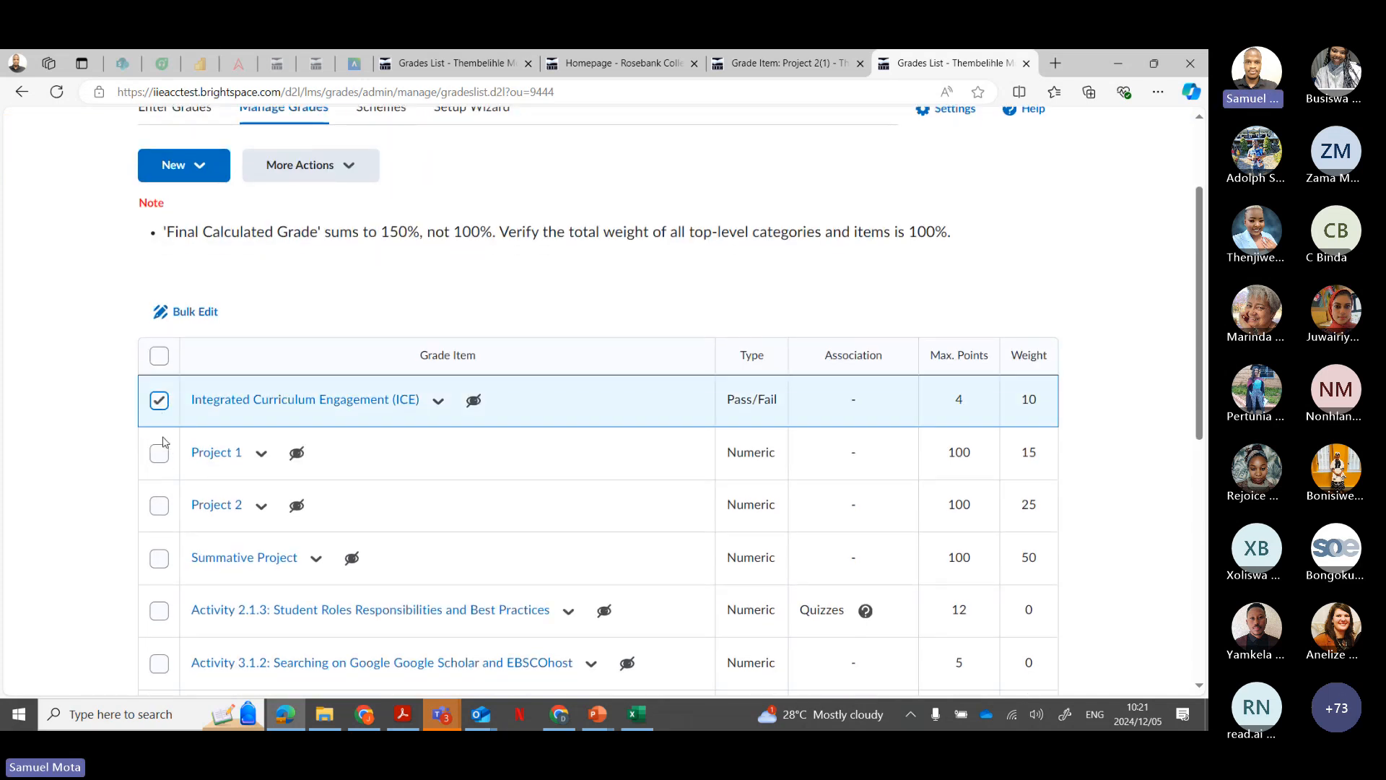
click(160, 505)
scroll(160, 509, down, 1)
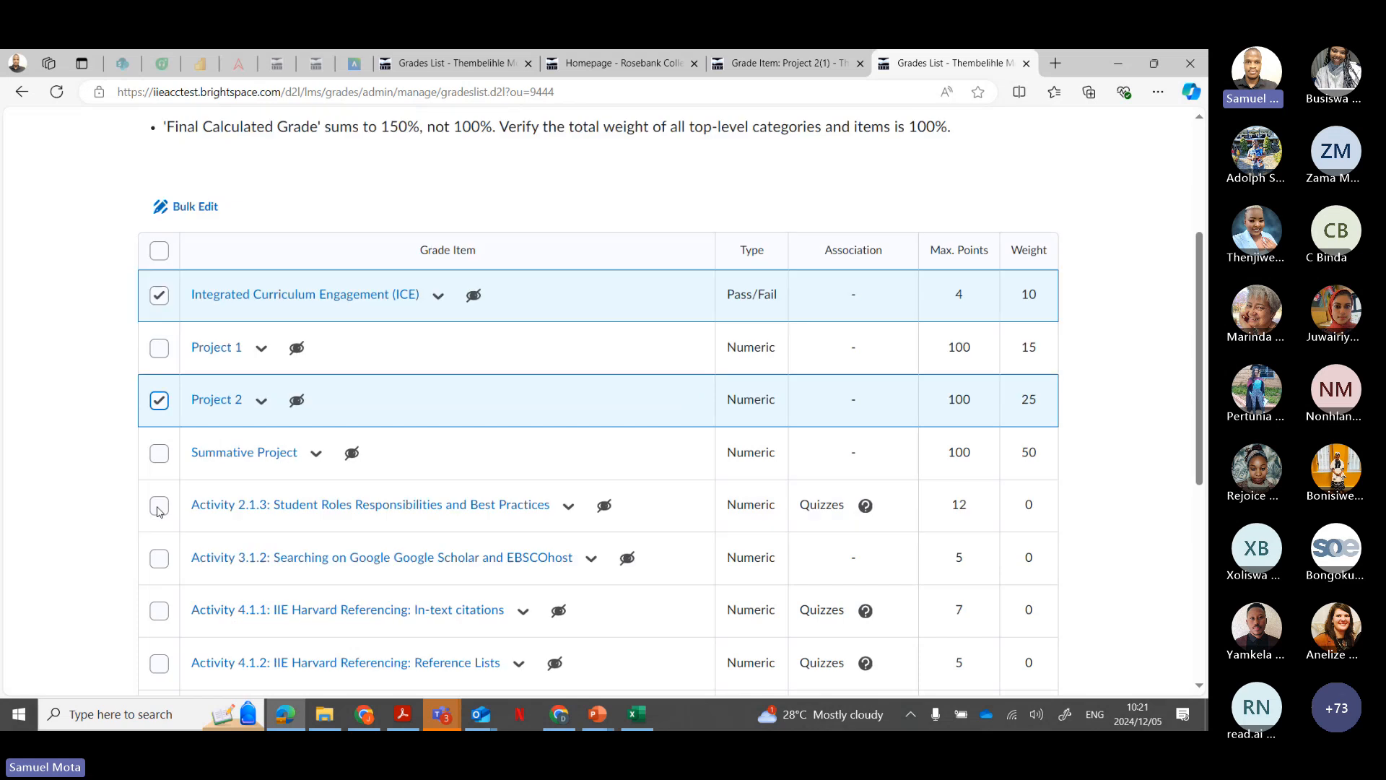
scroll(159, 510, down, 1)
click(164, 511)
scroll(162, 527, down, 1)
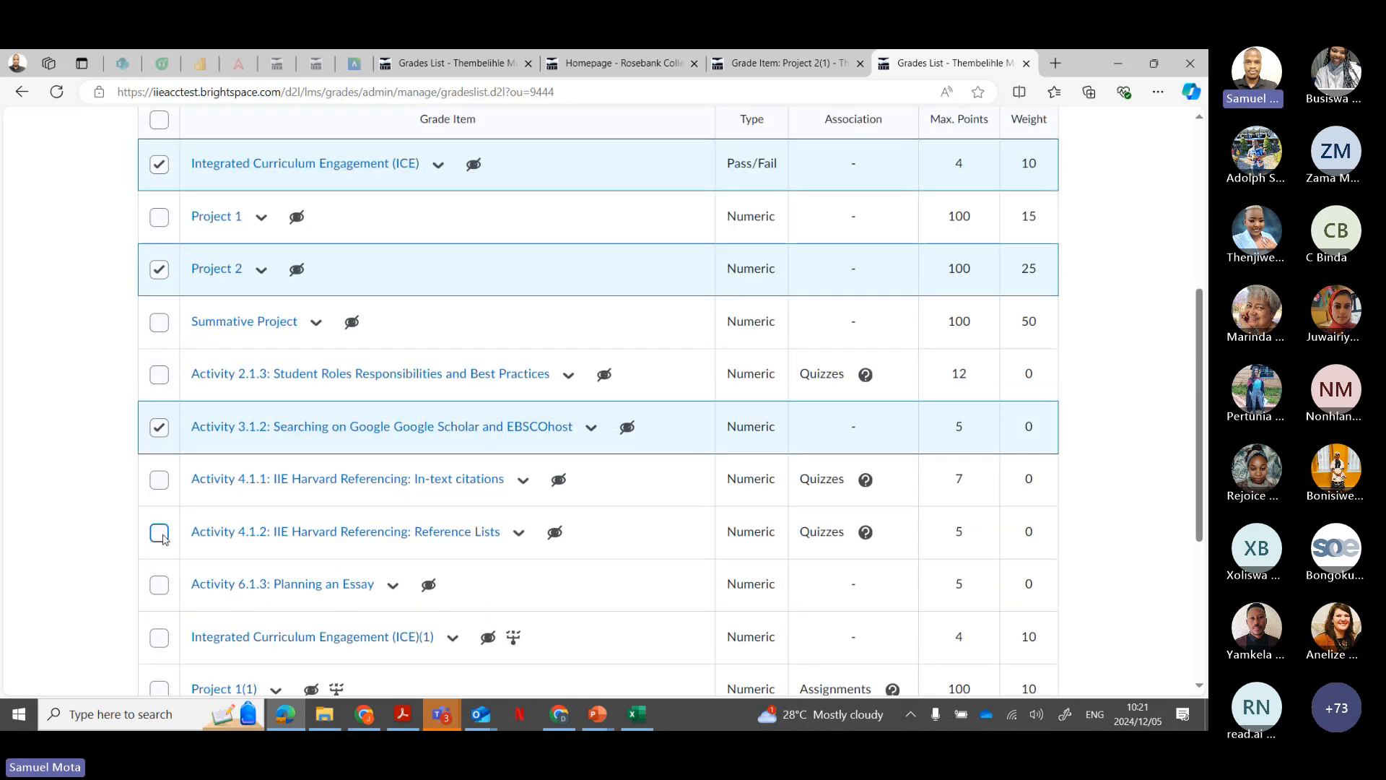
click(159, 529)
scroll(177, 521, down, 1)
scroll(182, 518, up, 4)
scroll(187, 505, up, 1)
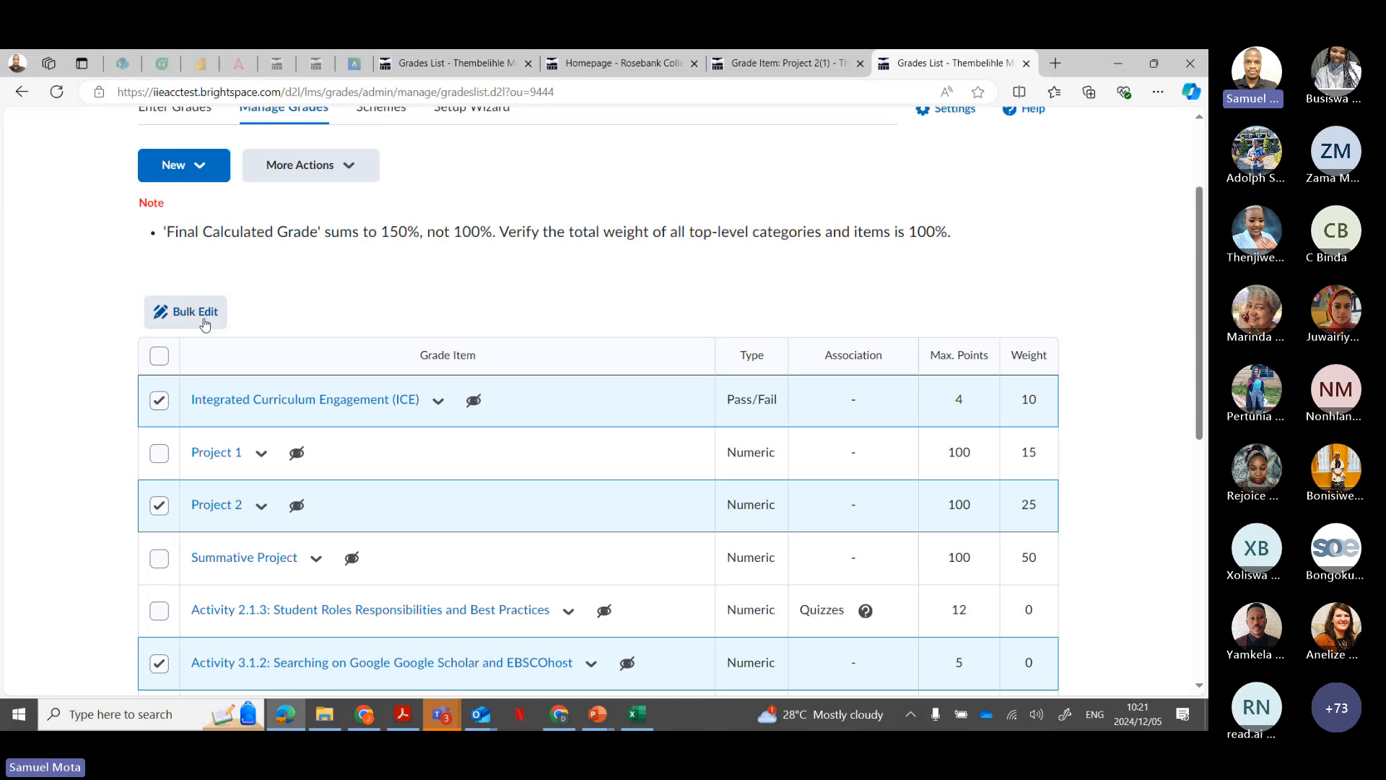
click(348, 177)
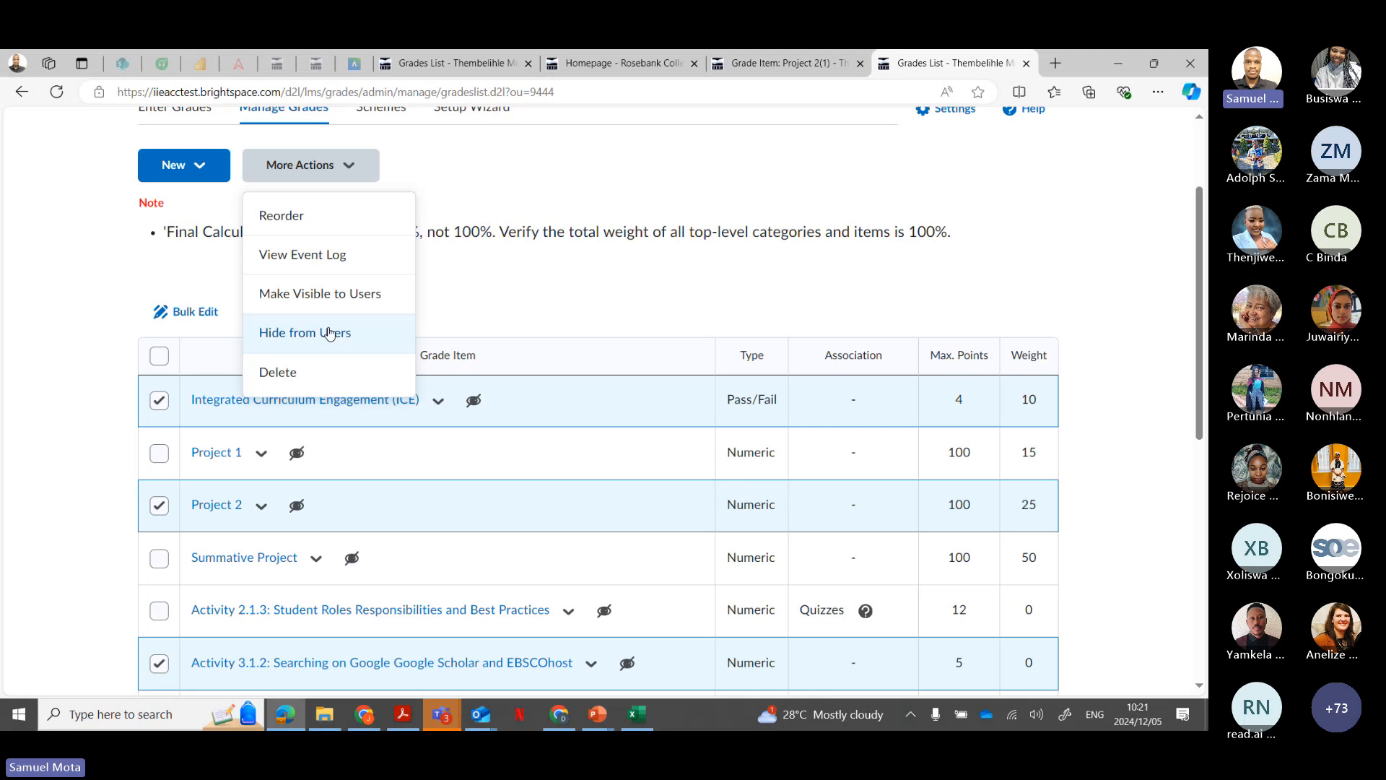
click(349, 306)
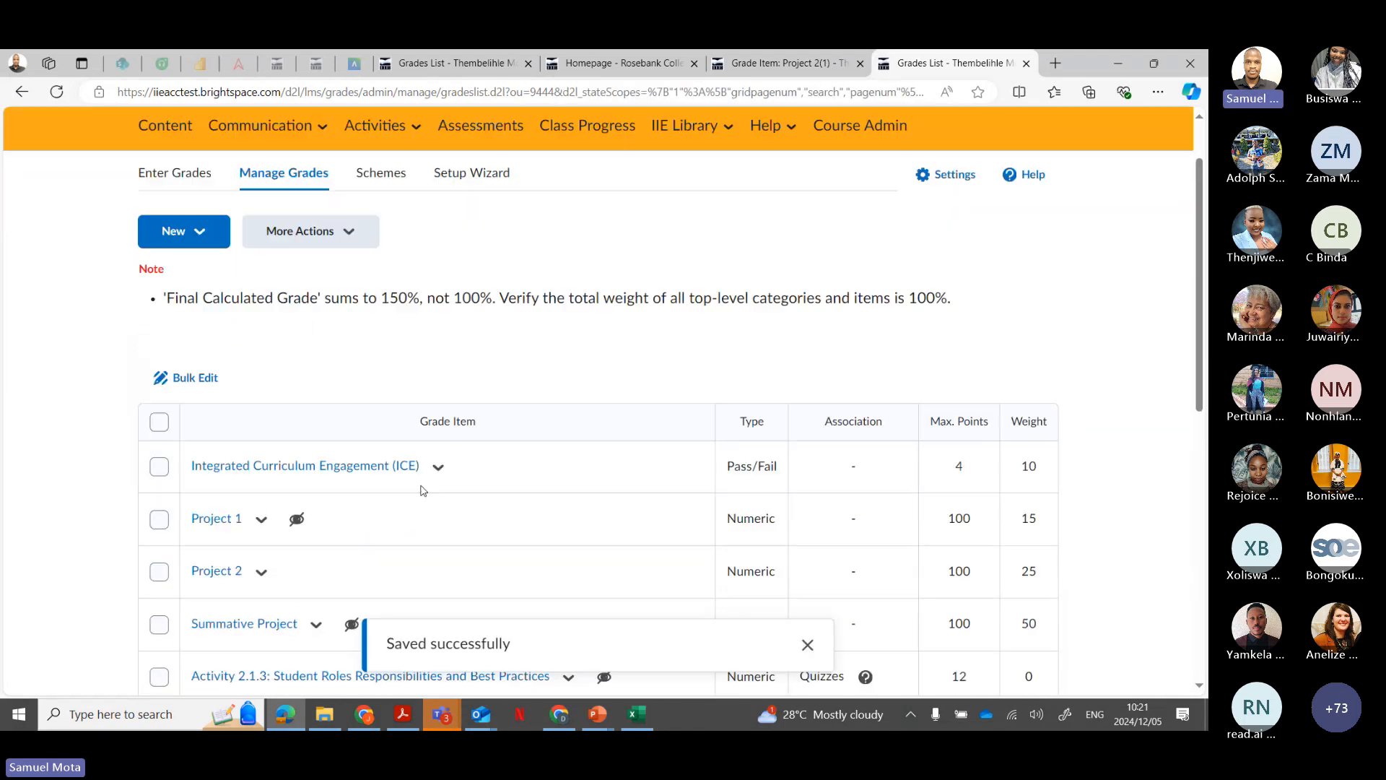
scroll(419, 483, down, 2)
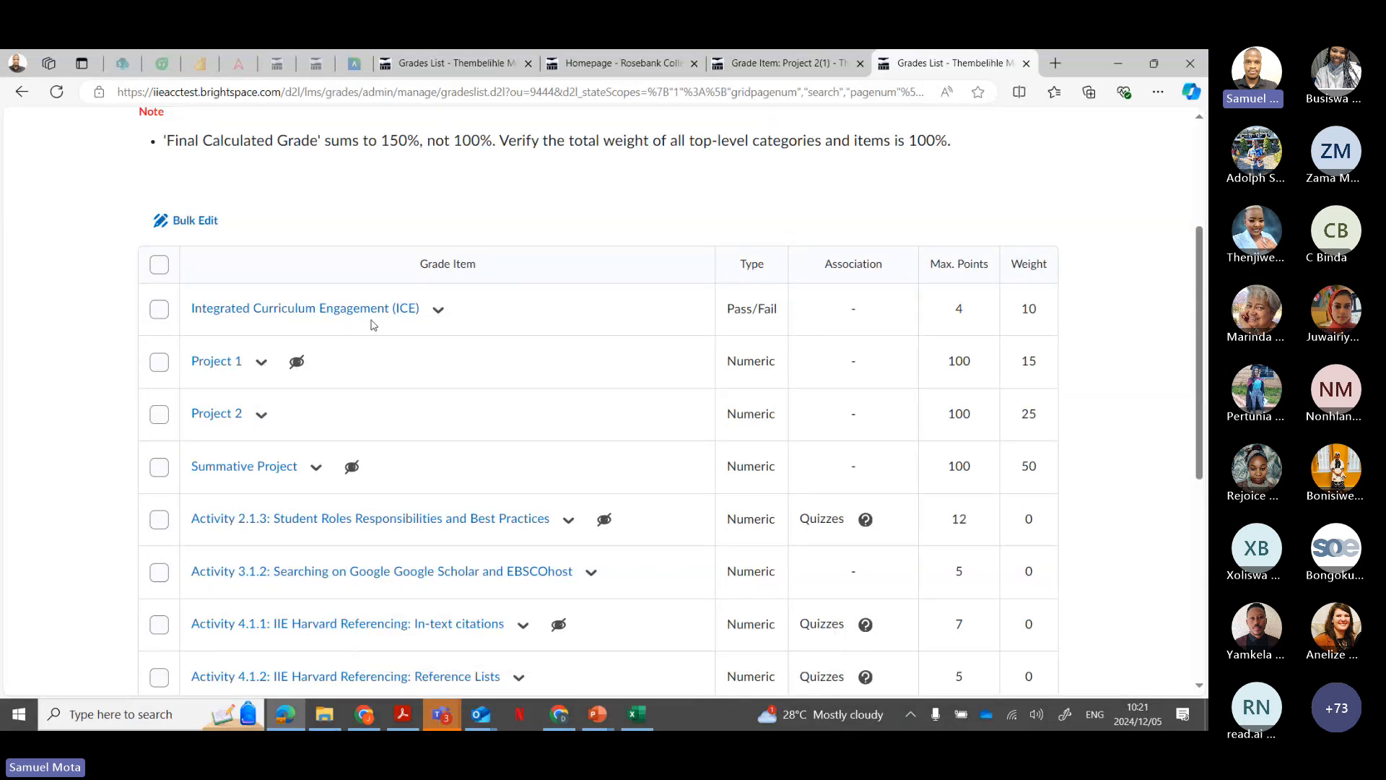
scroll(373, 325, up, 3)
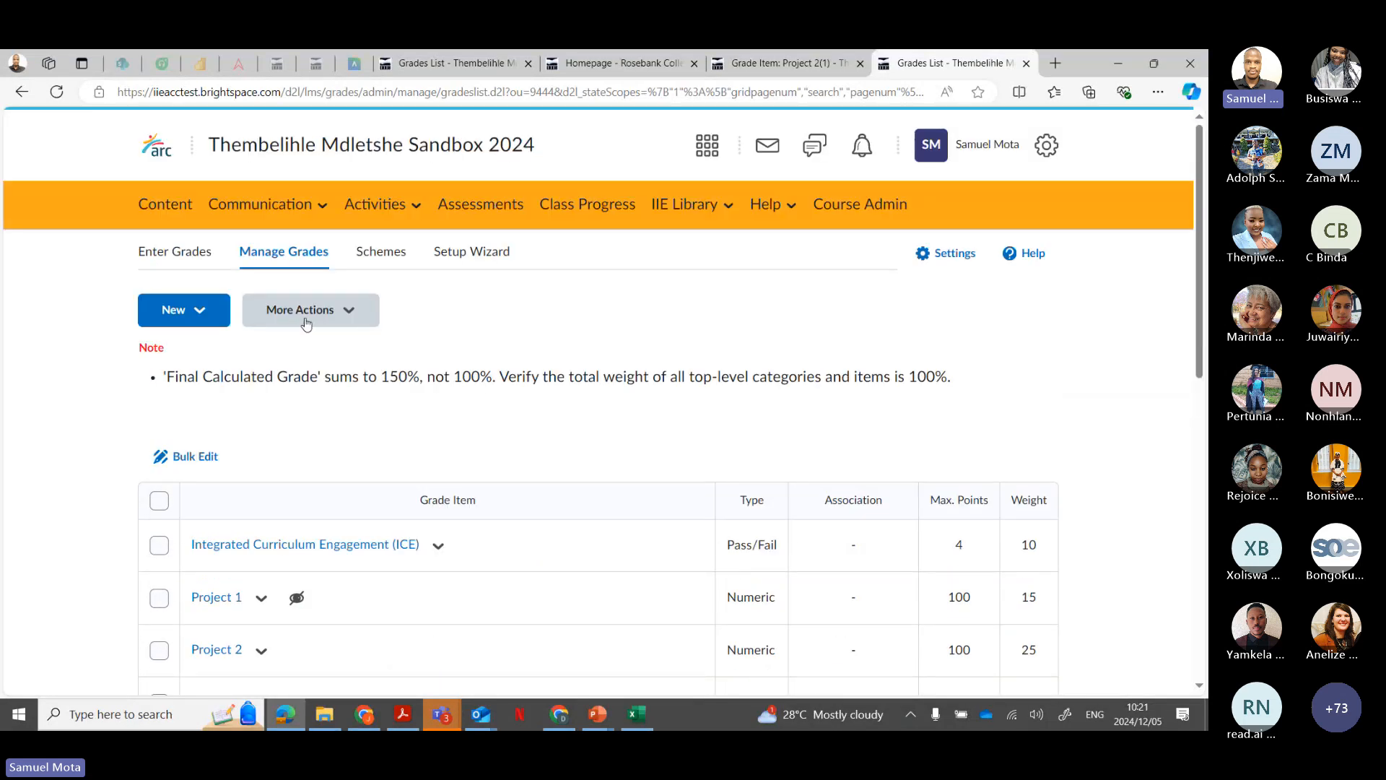
Step: Select every grade item, including the final grades, and try to hide them all from users
scroll(246, 420, down, 1)
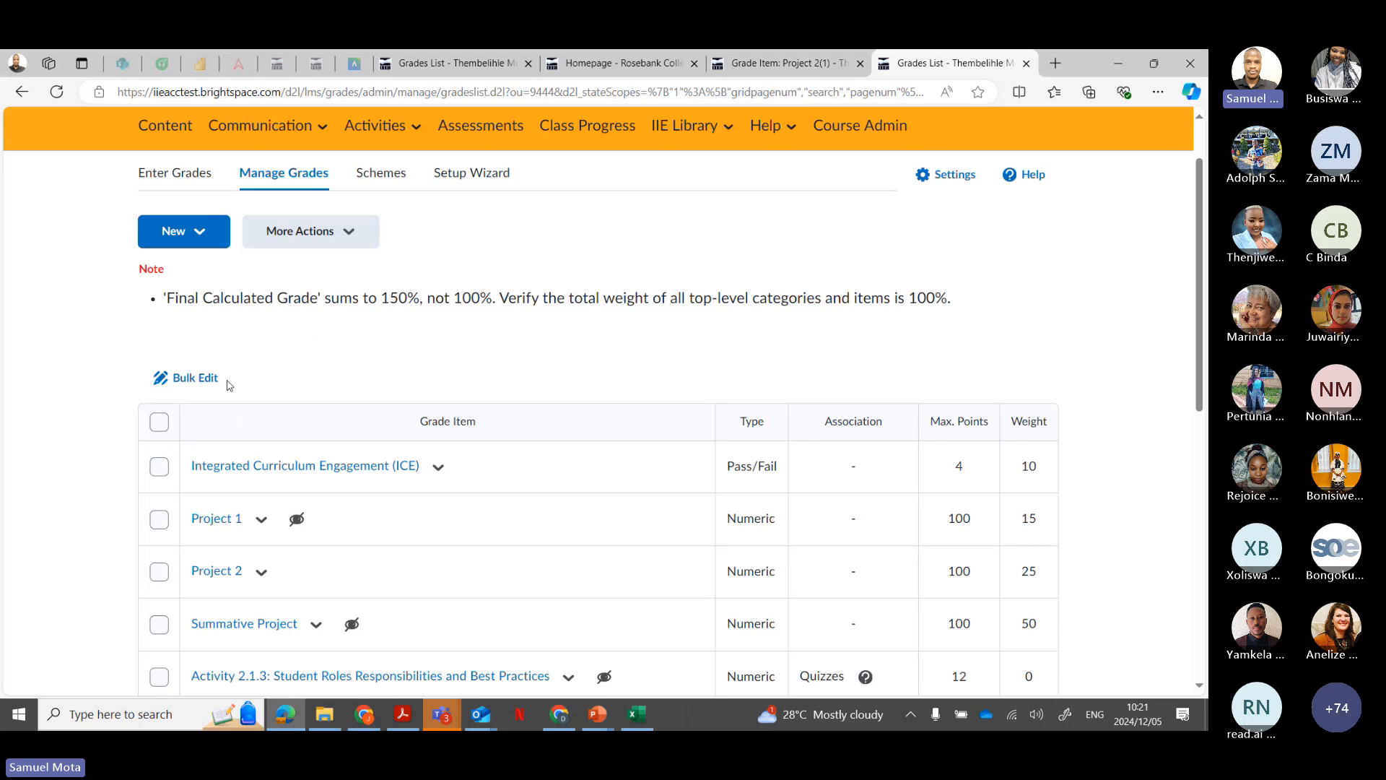
click(159, 422)
scroll(261, 377, down, 1)
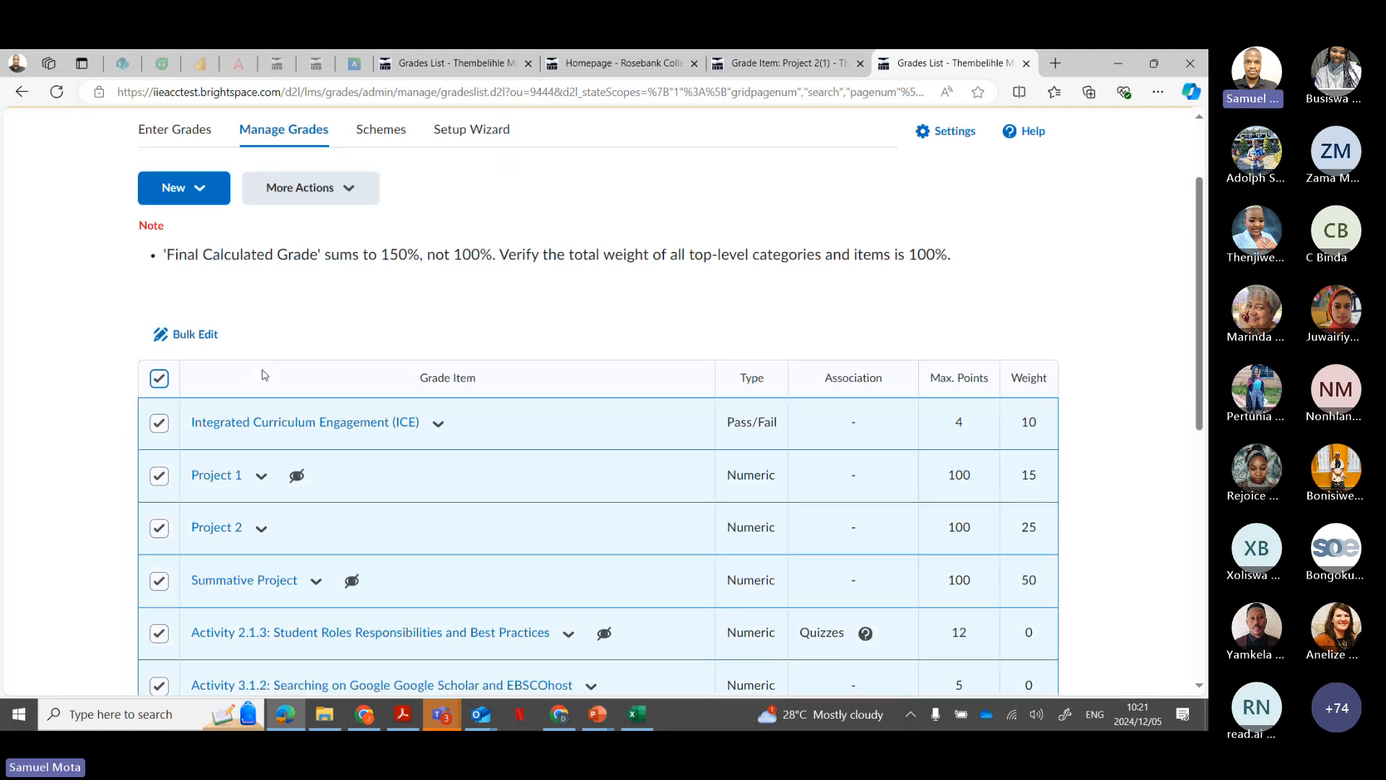
scroll(264, 375, down, 8)
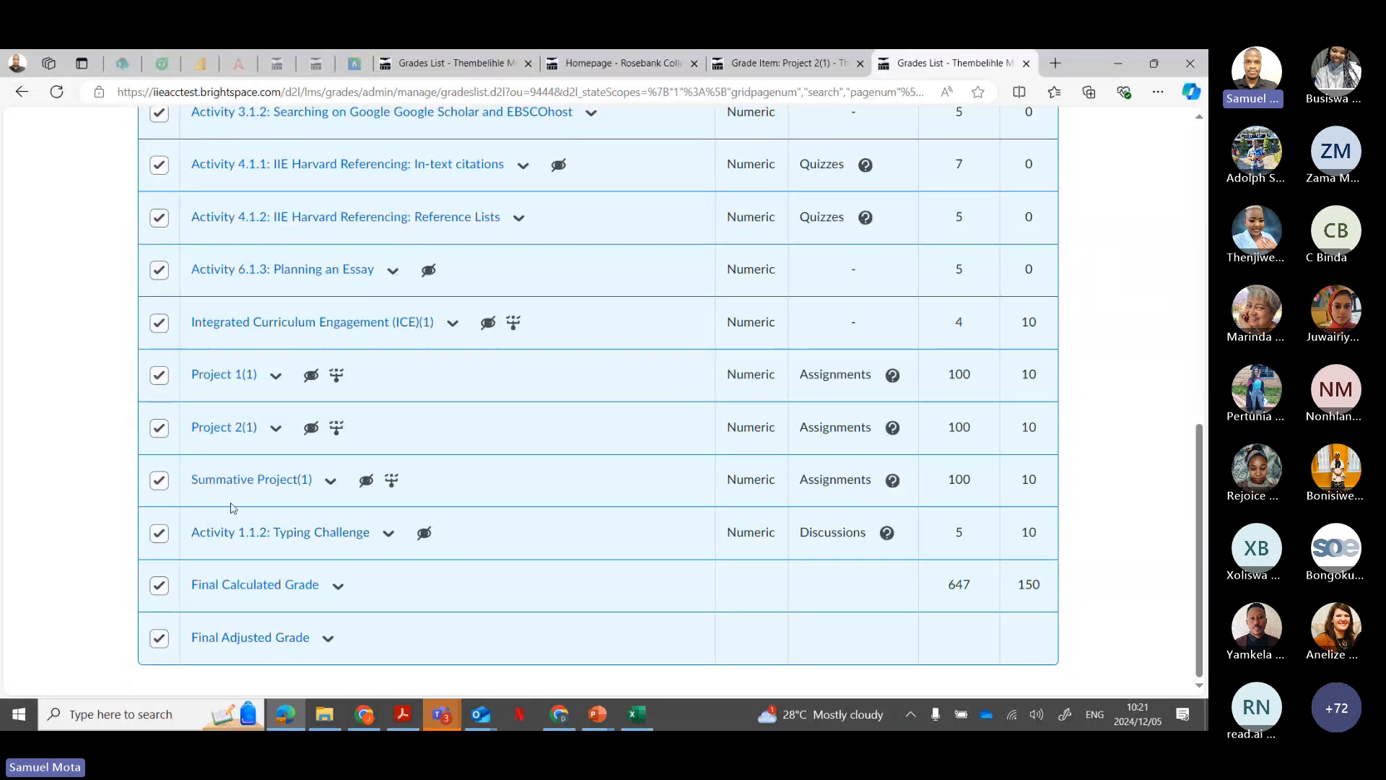
scroll(234, 508, up, 9)
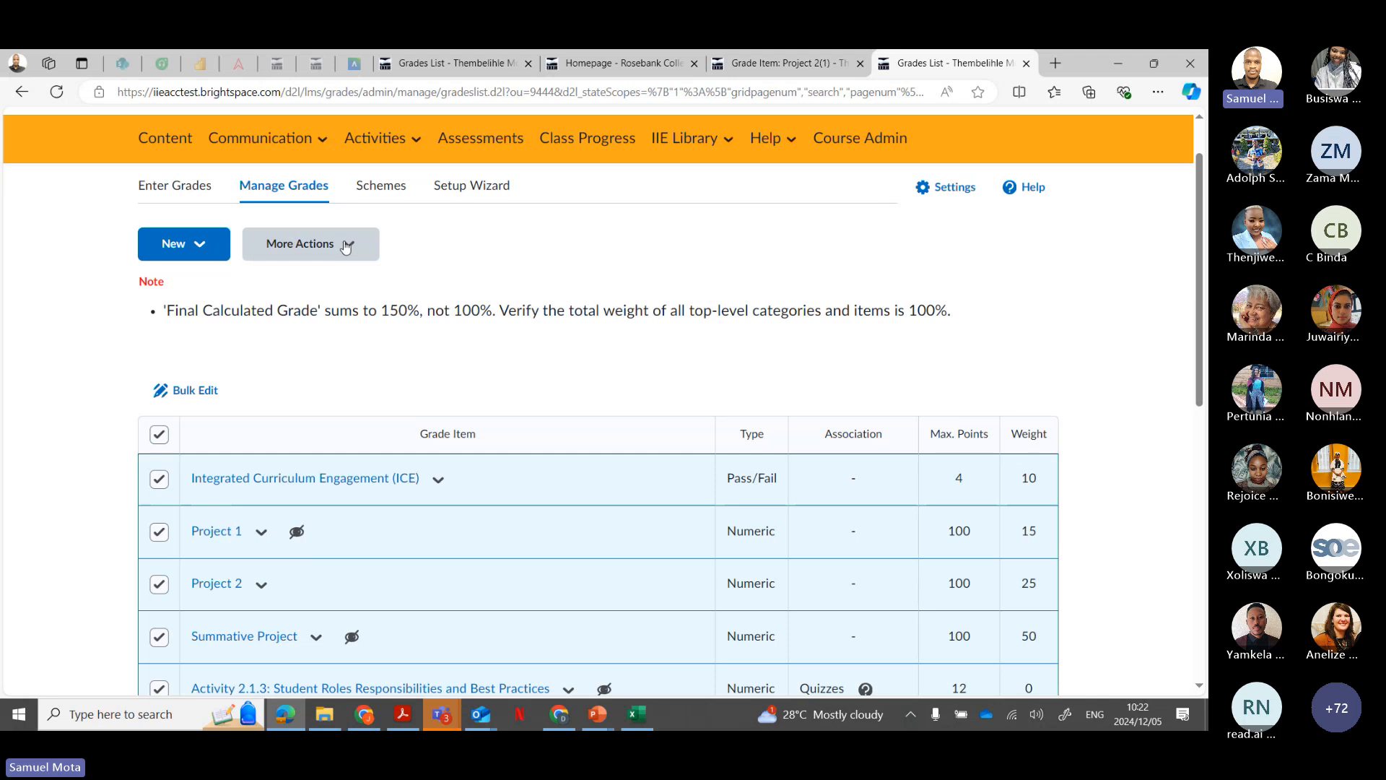
click(347, 246)
click(332, 408)
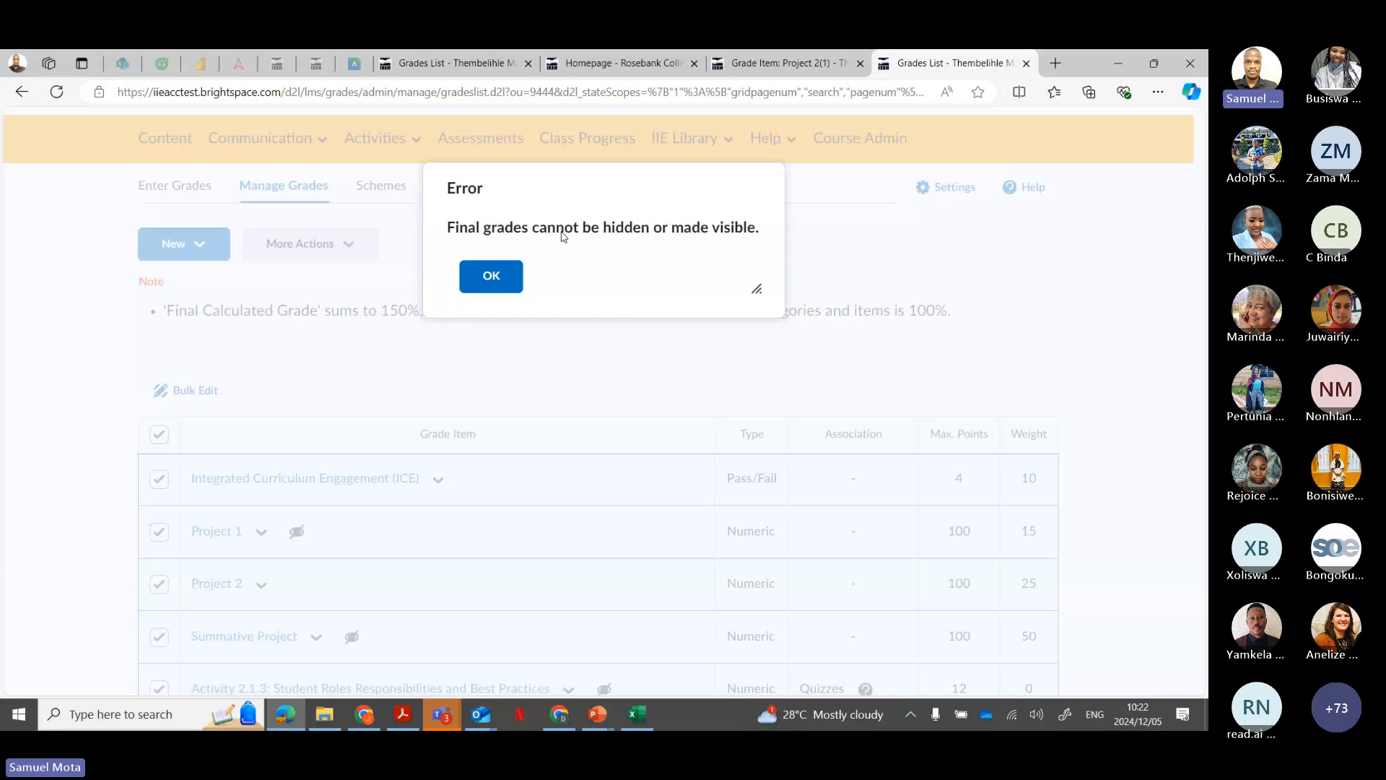
click(509, 278)
Step: Deselect Final Calculated Grade and Final Adjusted Grade, keeping all other items selected, and hide those from users
scroll(294, 383, down, 7)
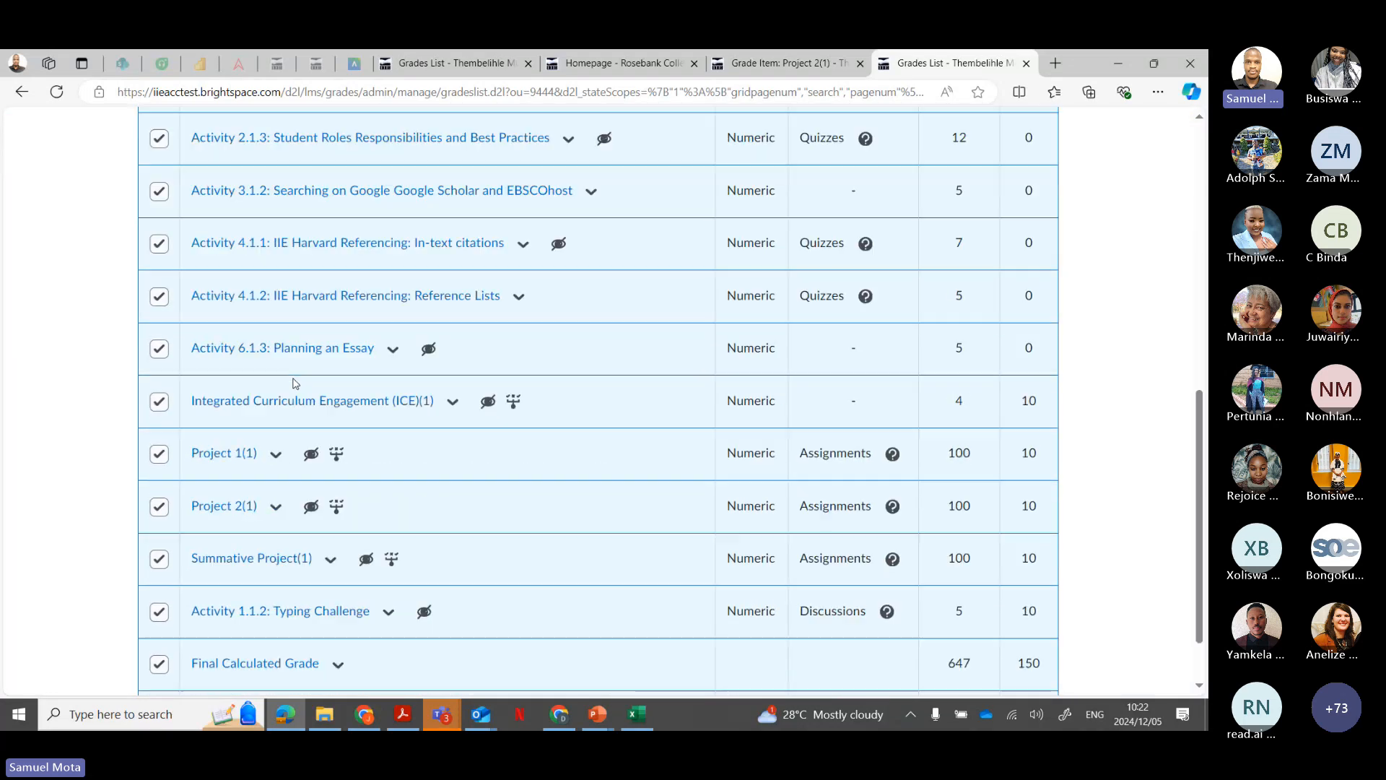
scroll(294, 383, down, 1)
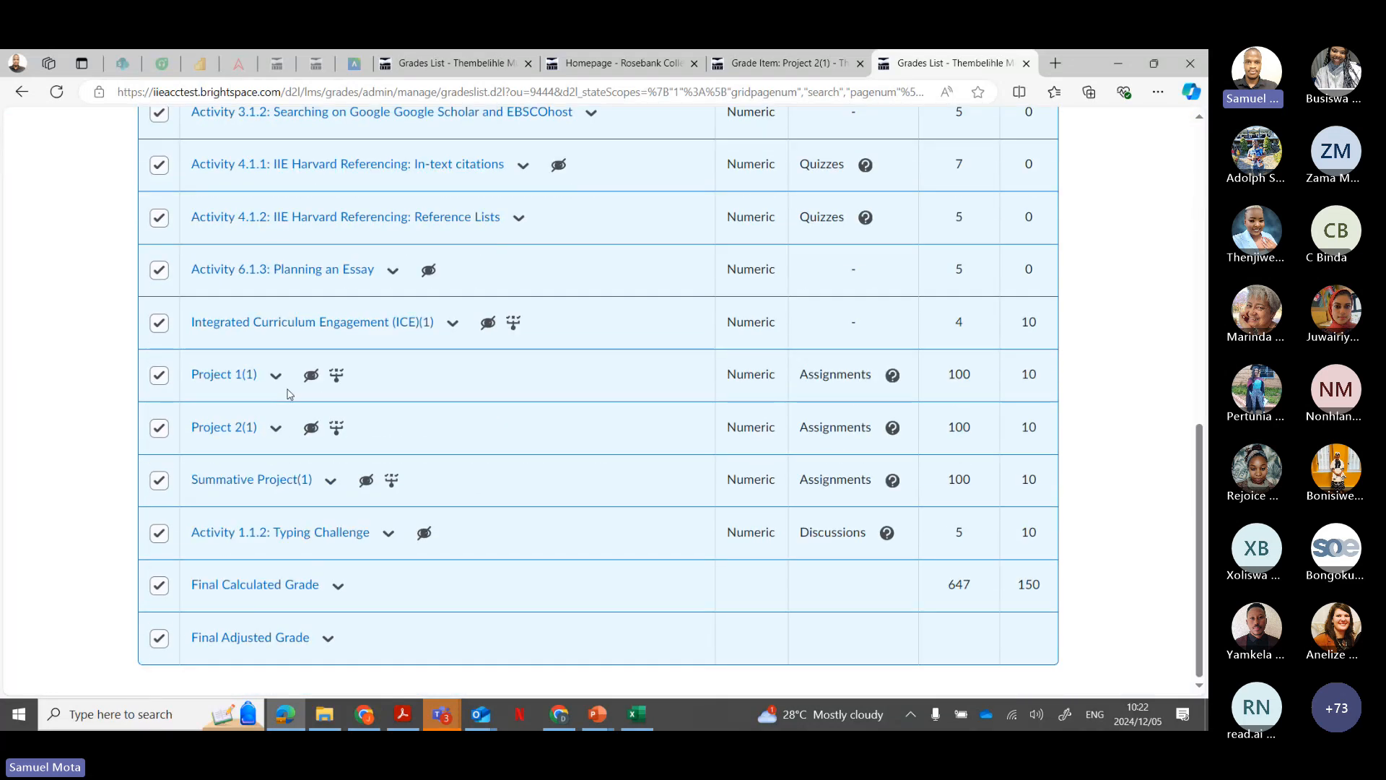
click(163, 587)
click(160, 638)
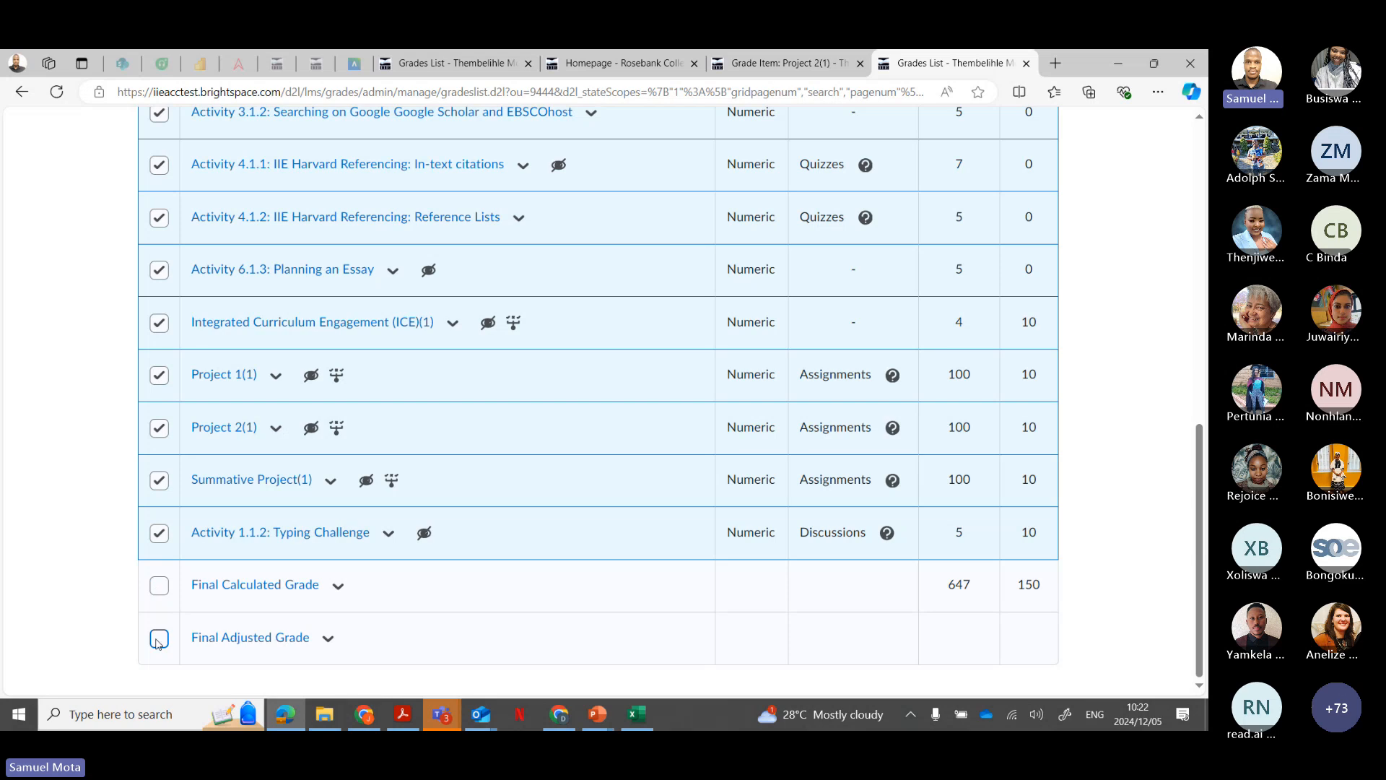
scroll(159, 588, up, 10)
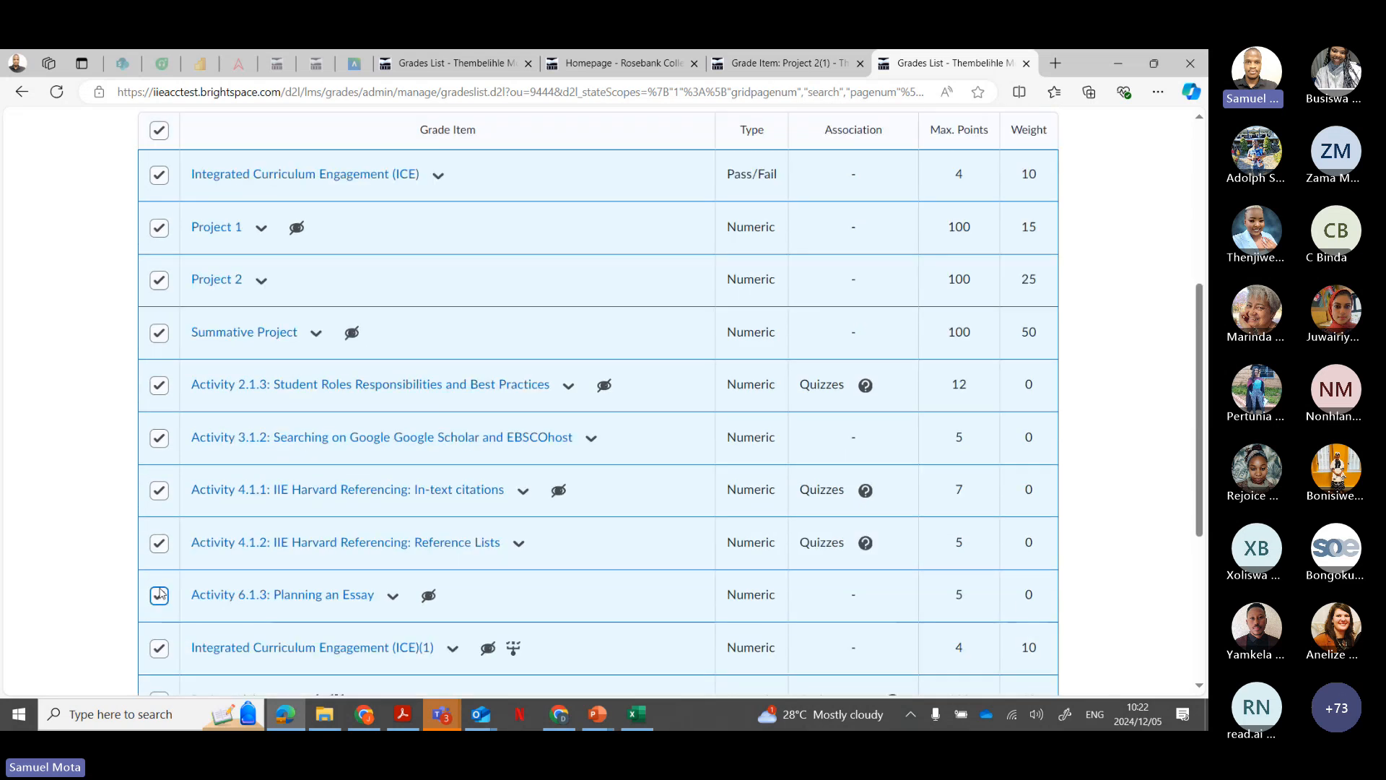
click(360, 311)
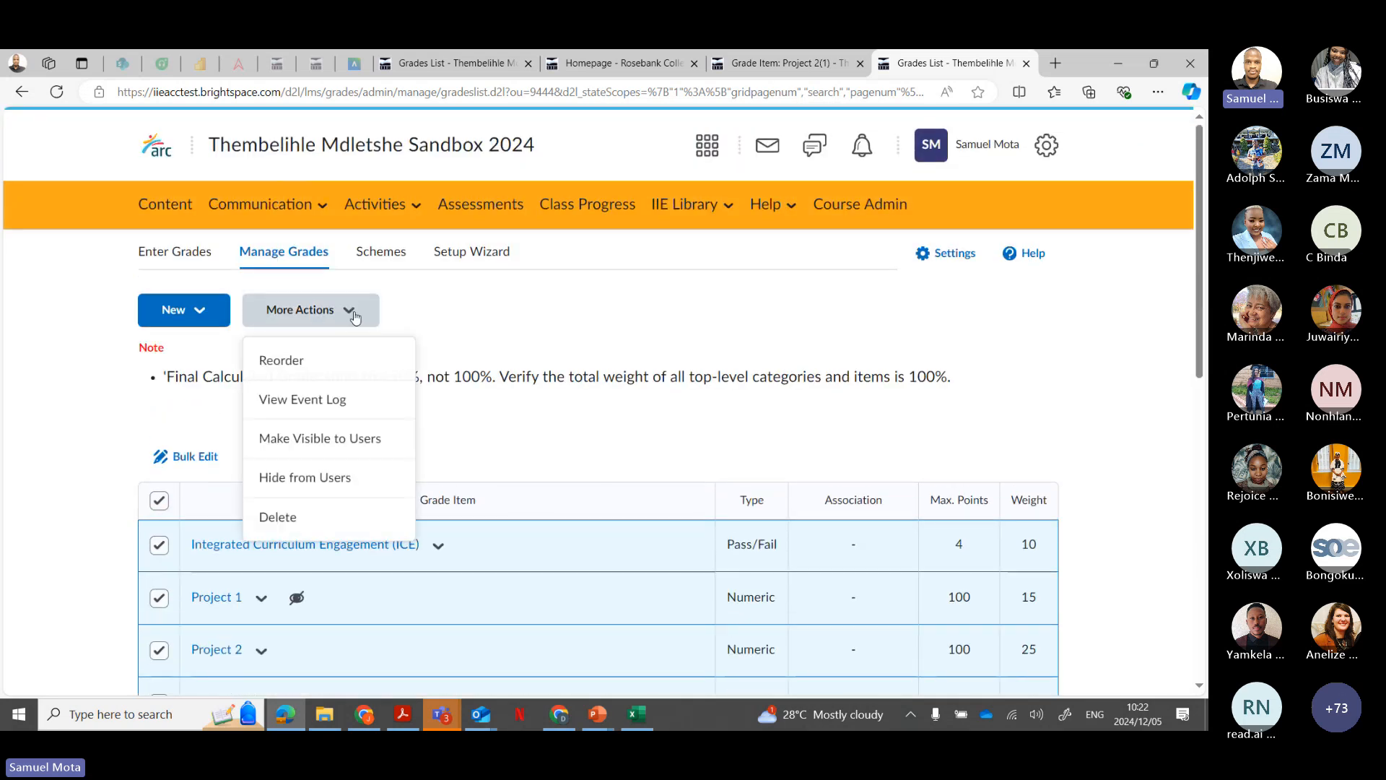
click(319, 475)
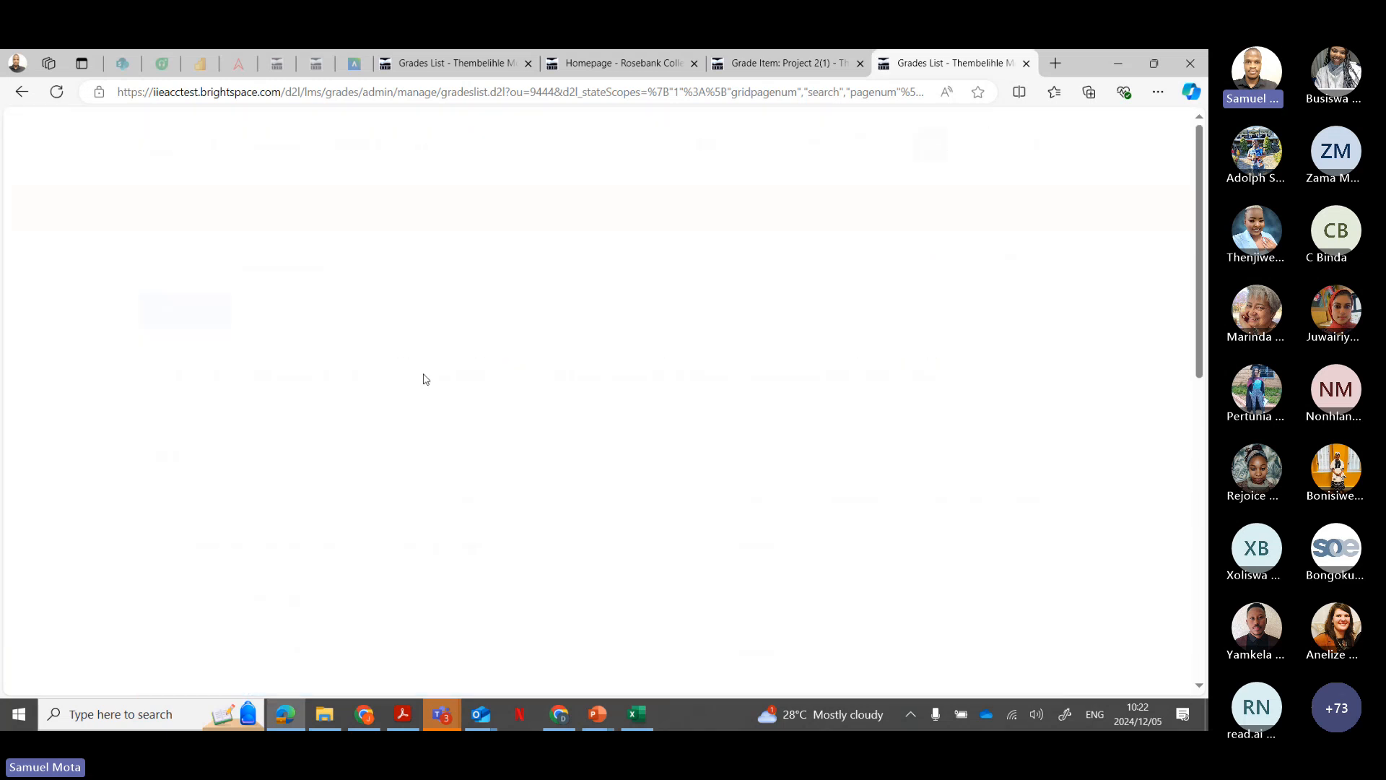
Step: Check the visibility of all grade items, view the Enter Grades page and return to Manage Grades
scroll(369, 466, down, 8)
scroll(368, 466, down, 2)
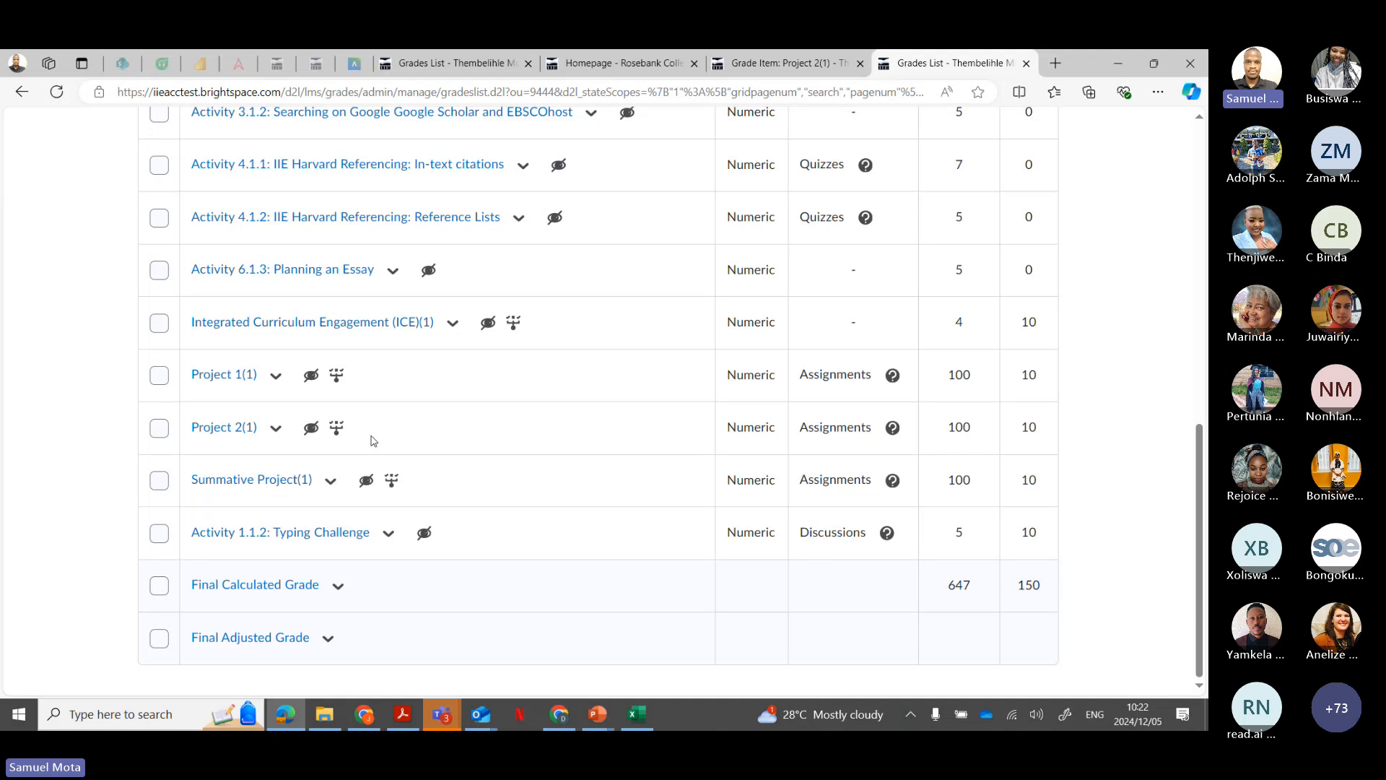
scroll(444, 310, up, 7)
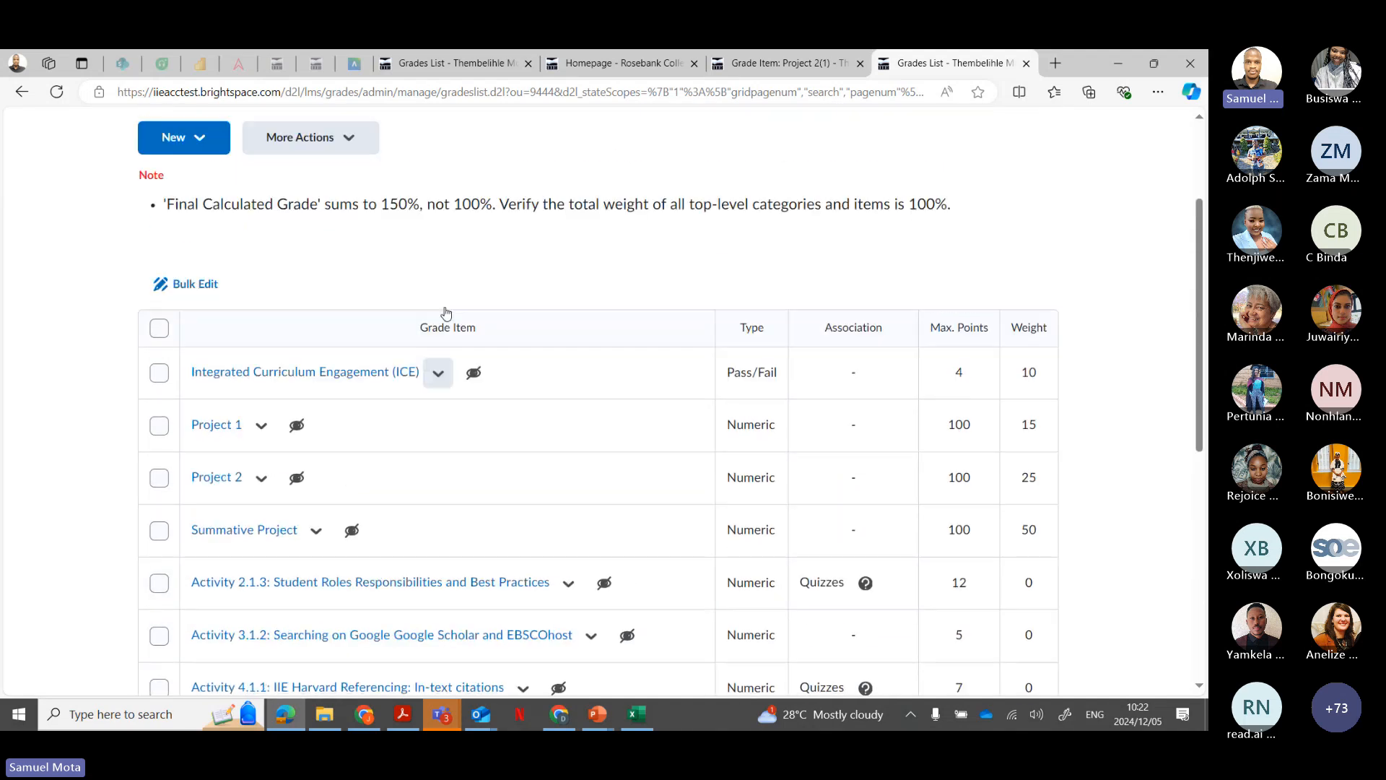
scroll(444, 310, up, 1)
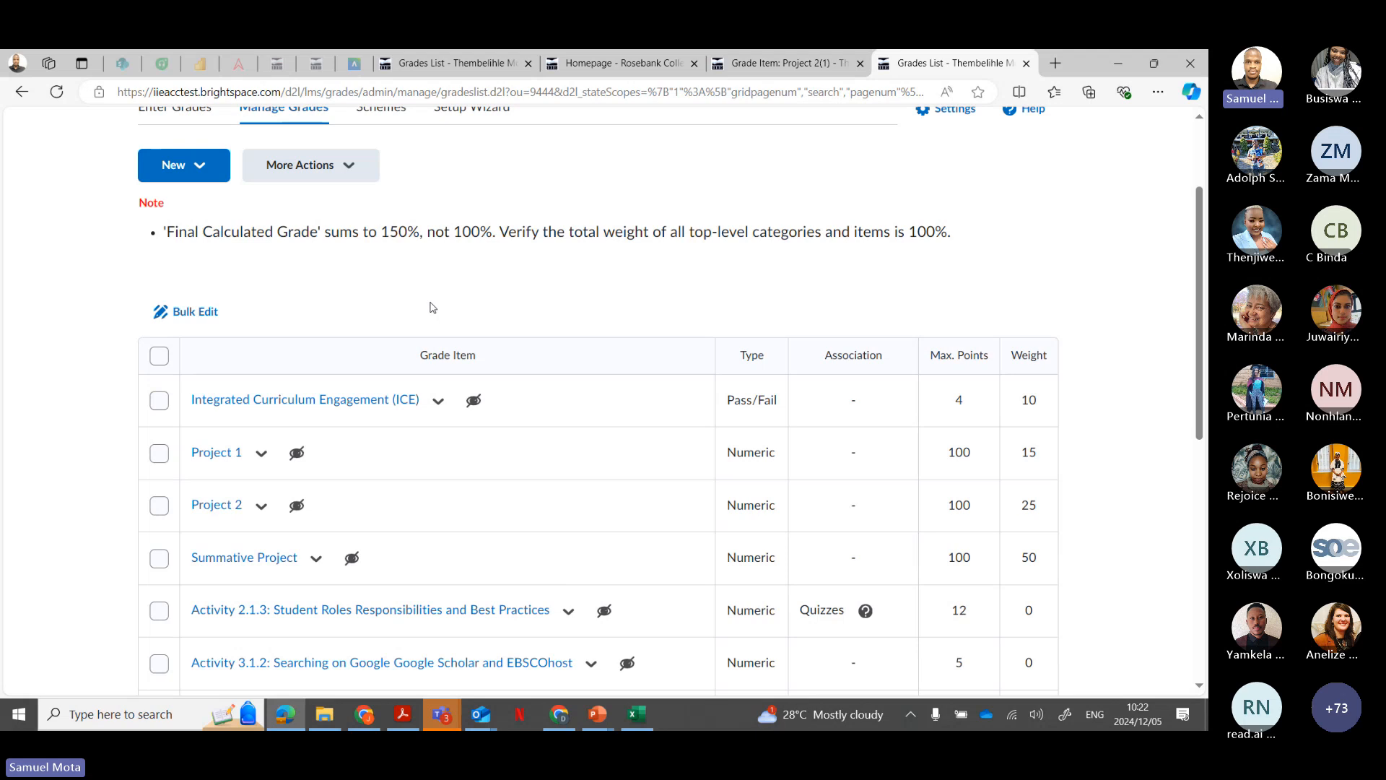
scroll(433, 307, up, 1)
click(175, 186)
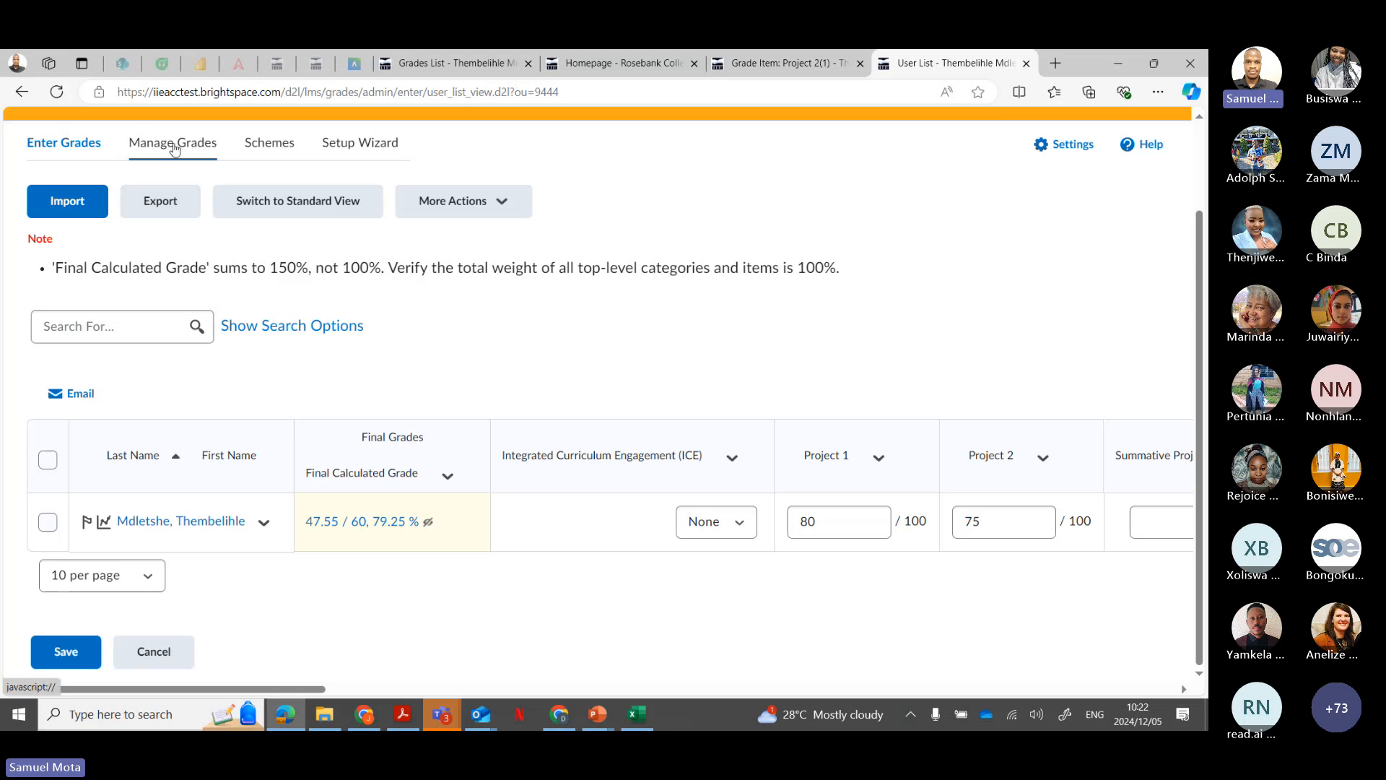
click(174, 148)
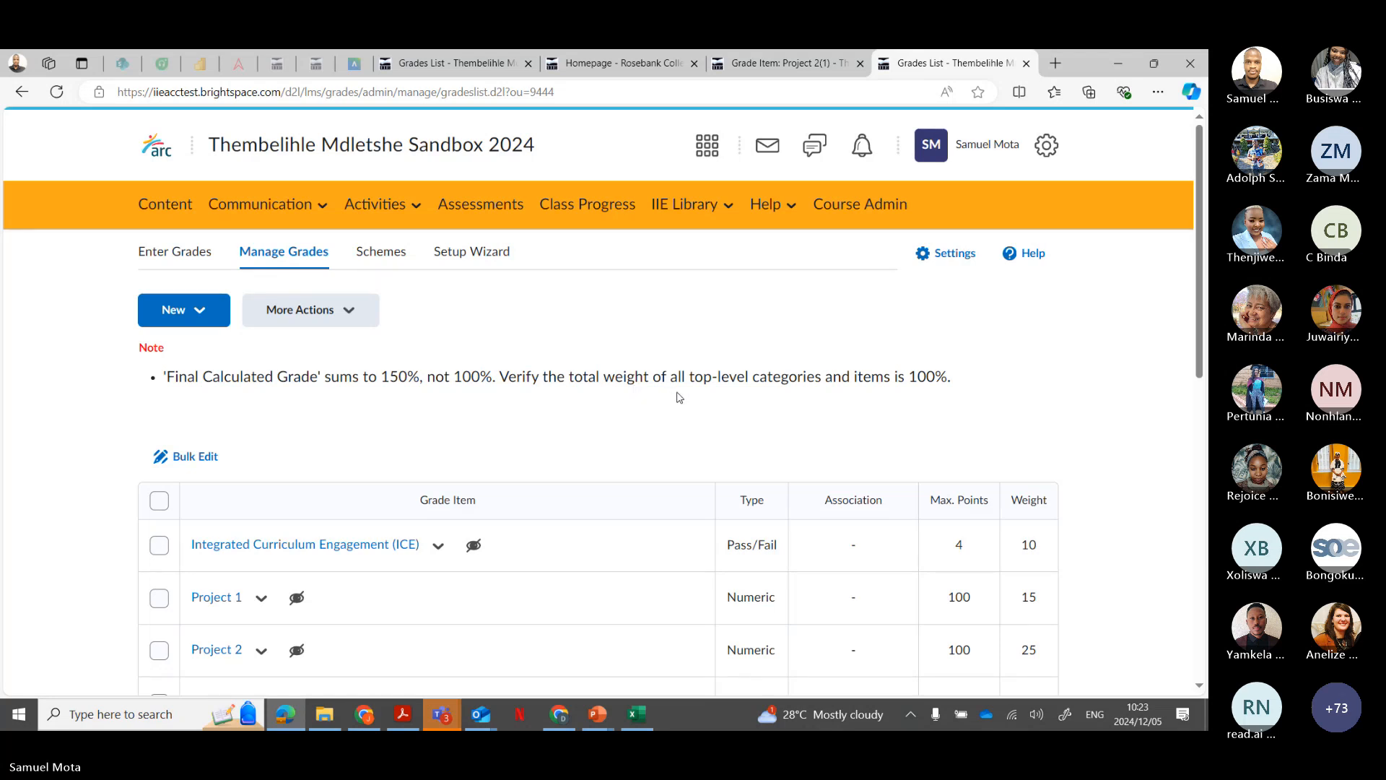
Step: Switch to the Microsoft Teams meeting window, dismiss its recording notice, and return to the grade items list in the browser
click(442, 714)
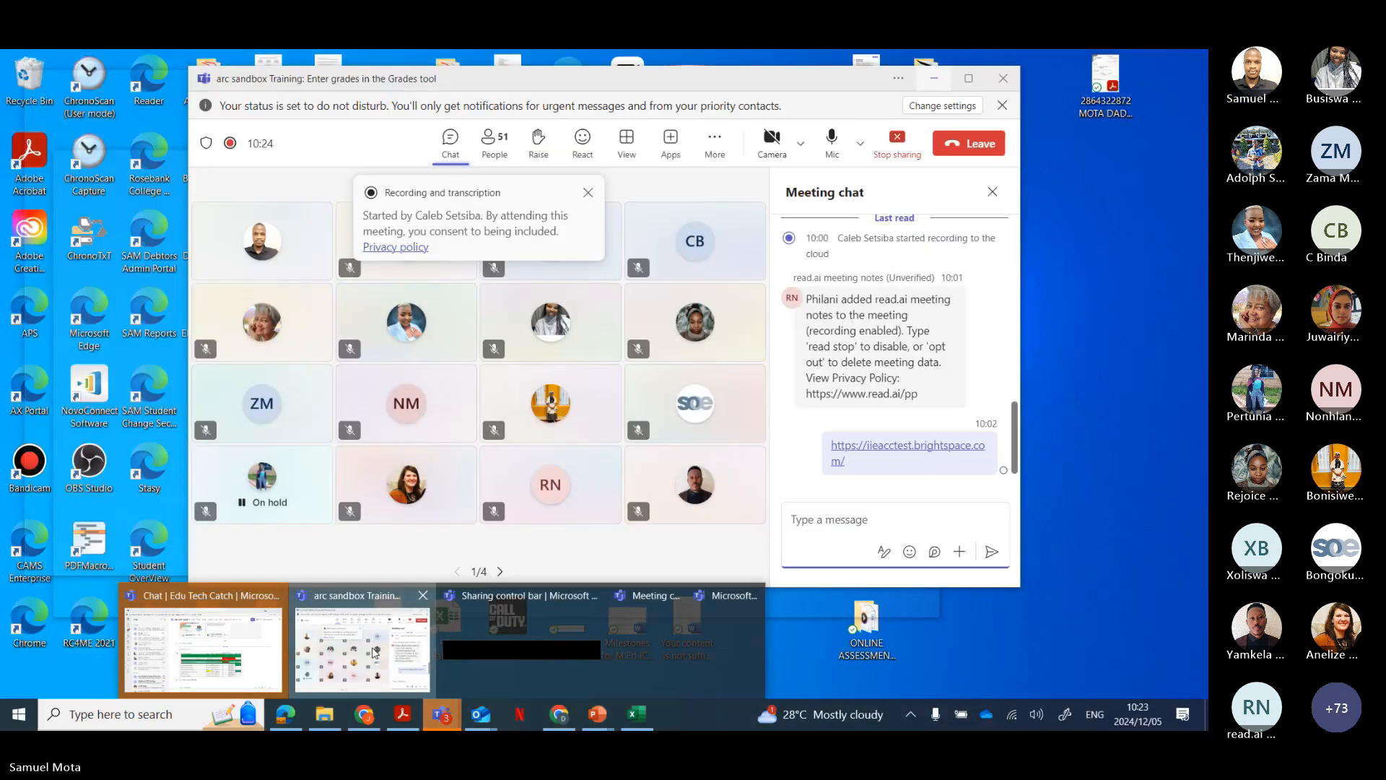
click(376, 654)
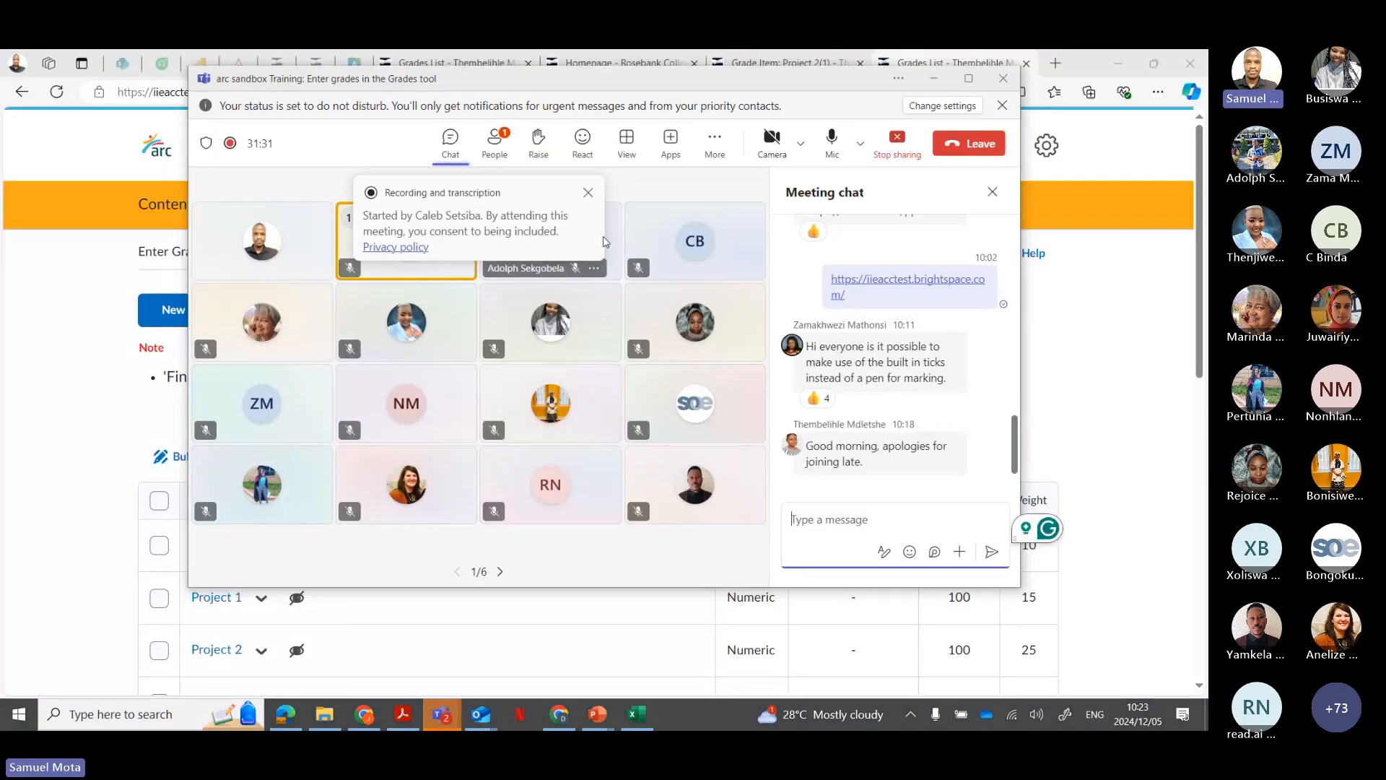
click(588, 194)
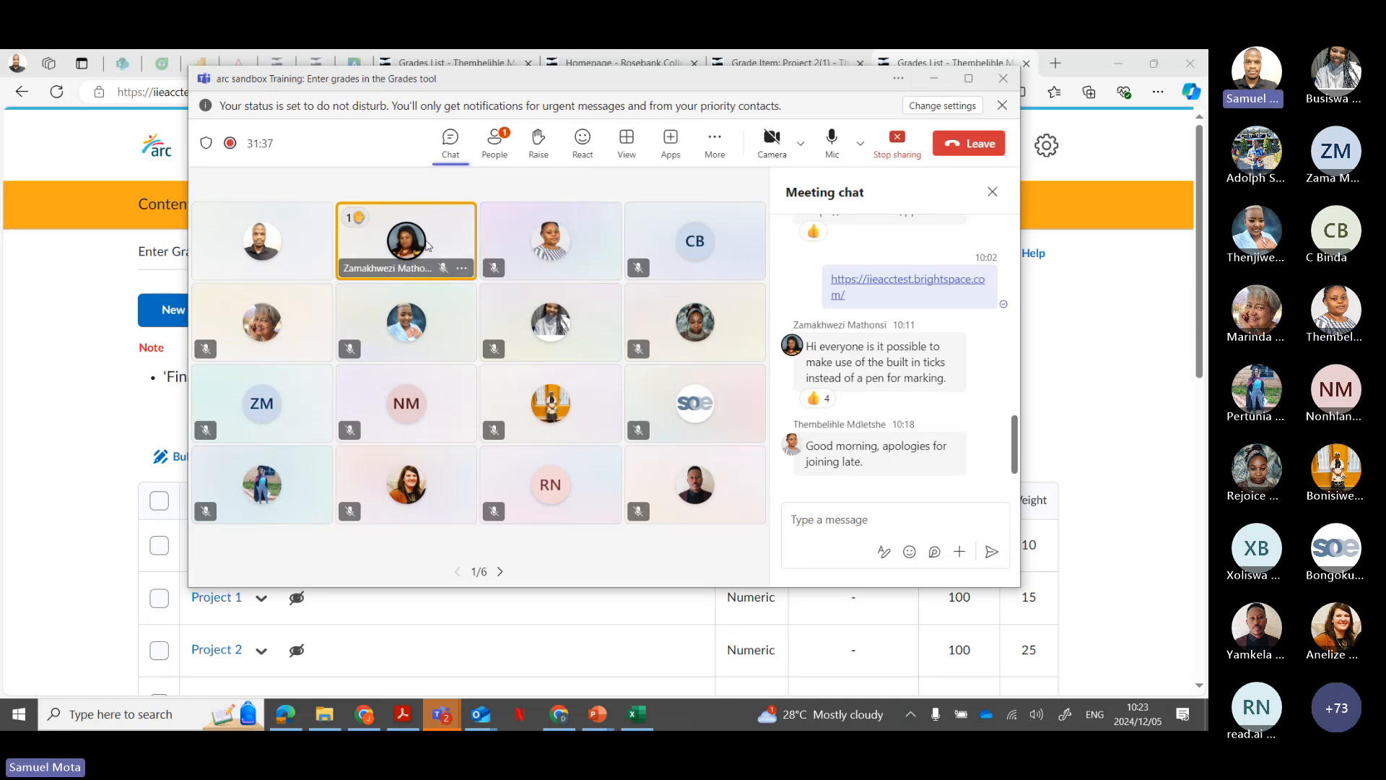
mouse_move(424, 241)
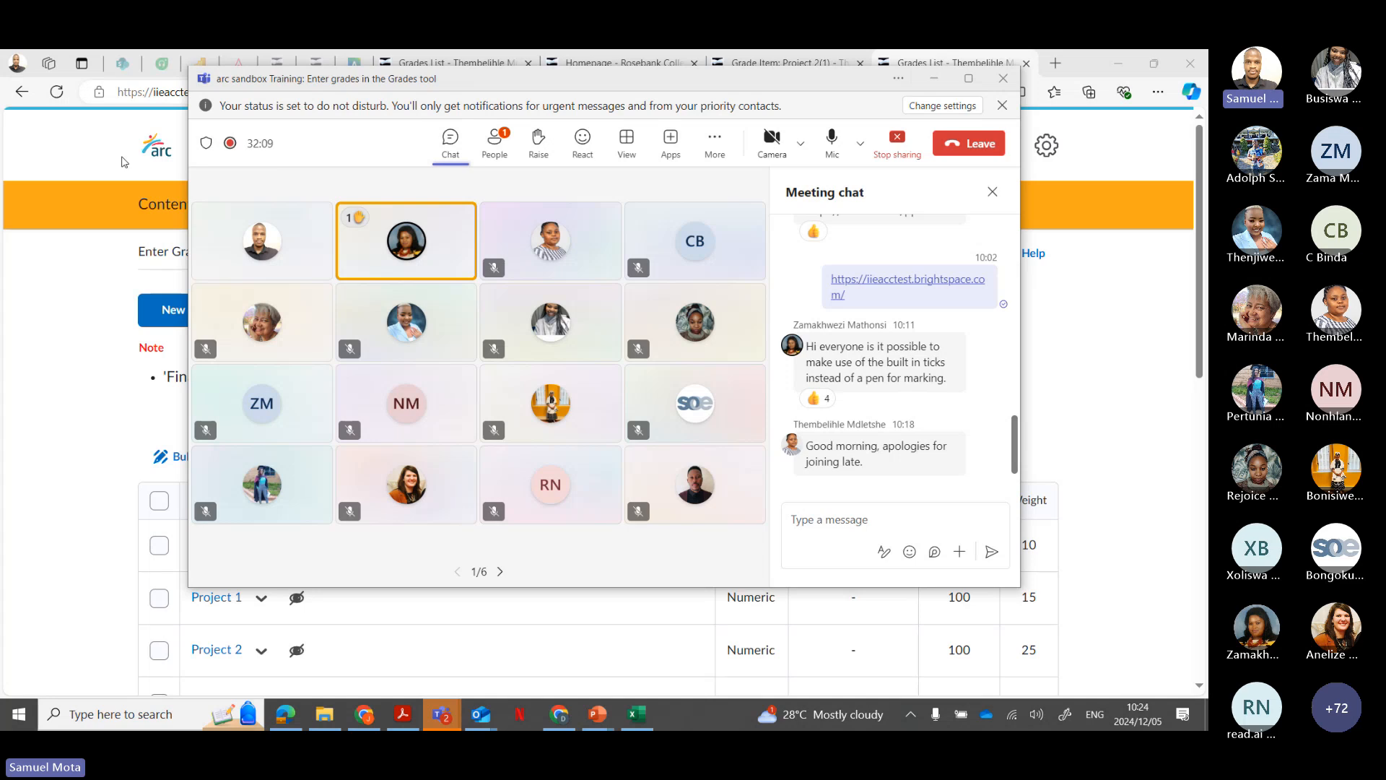
click(127, 156)
scroll(527, 346, down, 3)
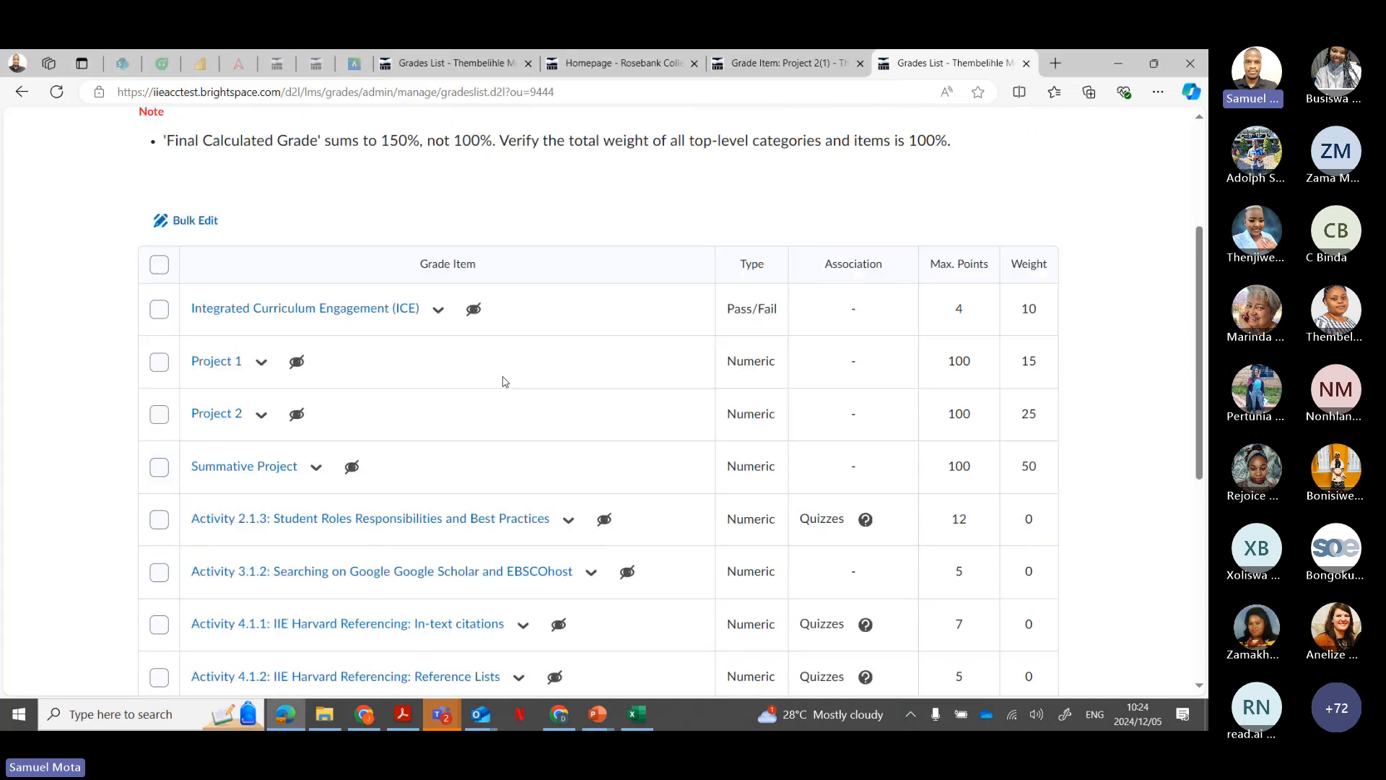
Step: Open grade entry for Project 2(1), open the student's submitted newsletter PDF in the evaluation page, and widen the document view
scroll(281, 430, down, 6)
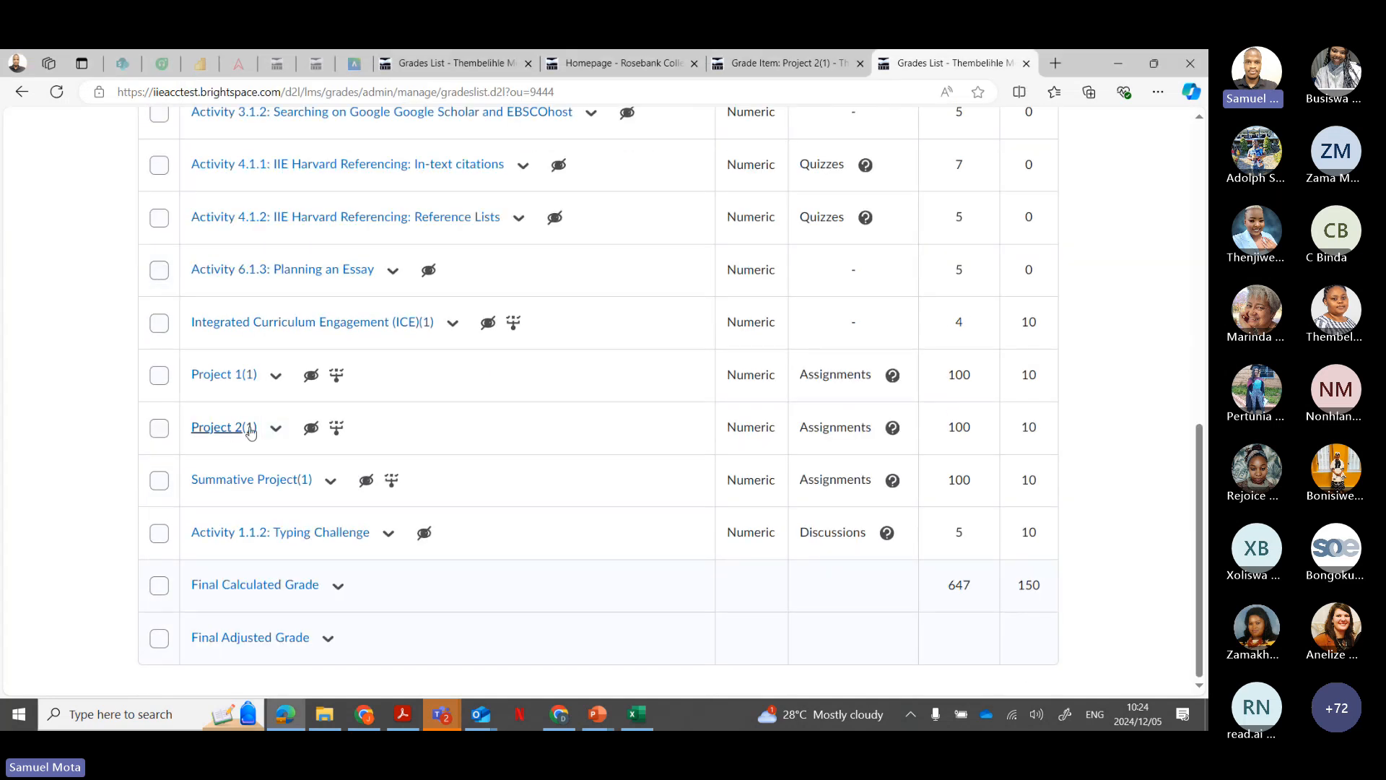
click(275, 430)
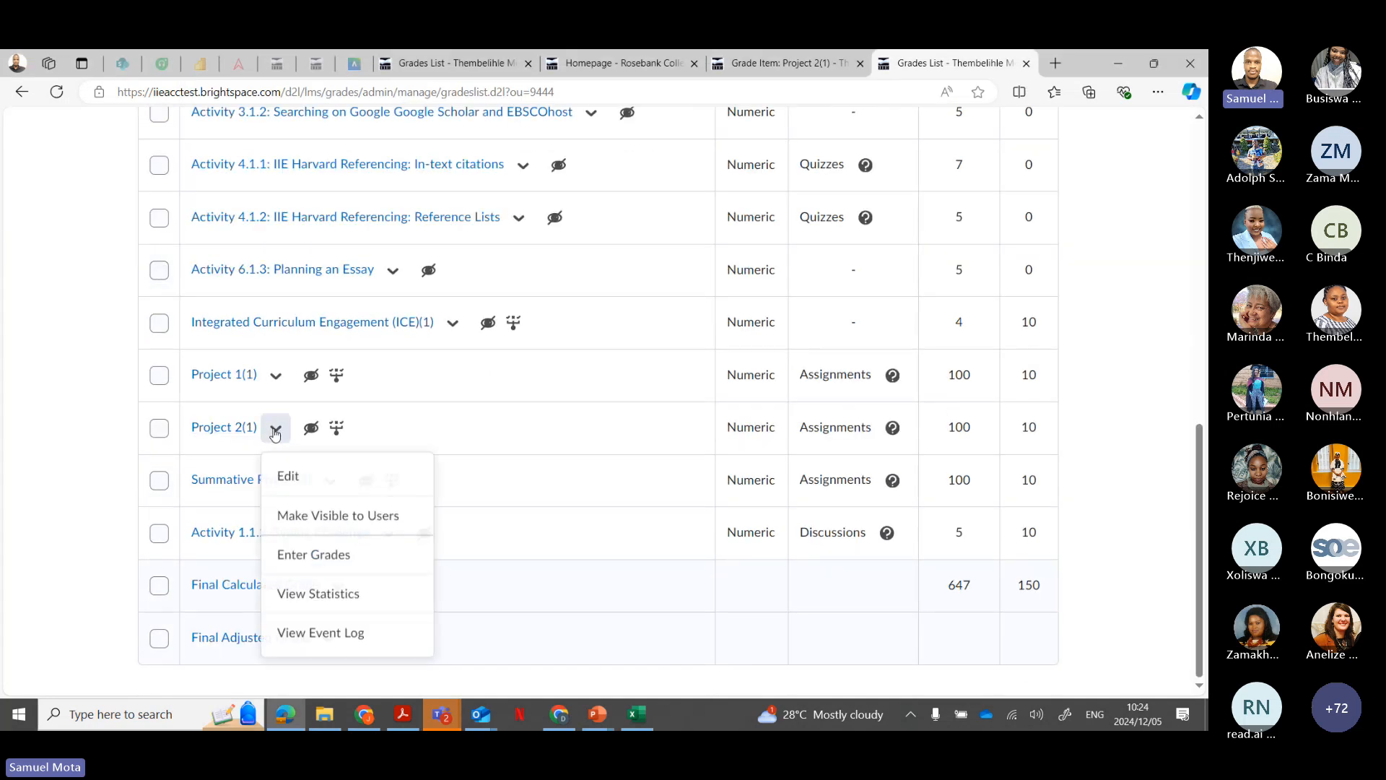
click(313, 562)
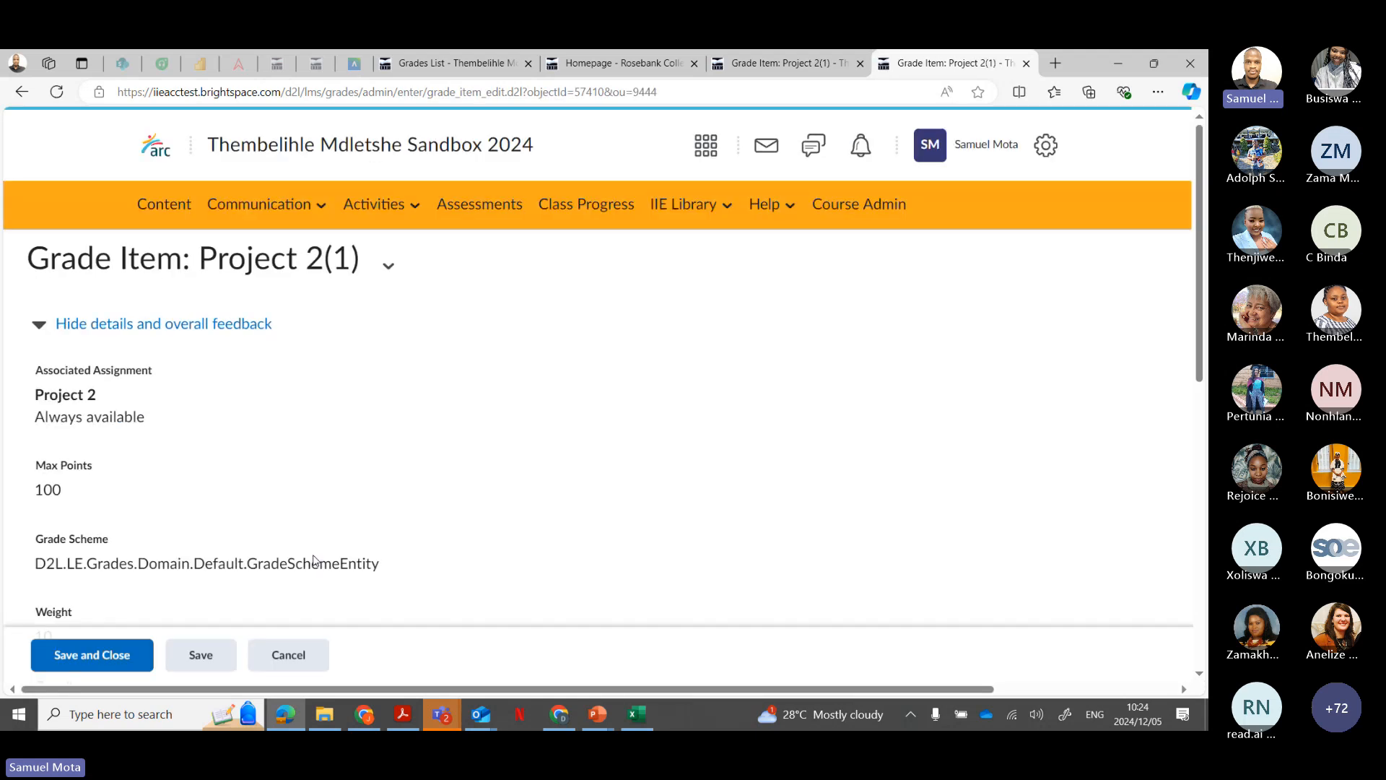
scroll(282, 503, down, 8)
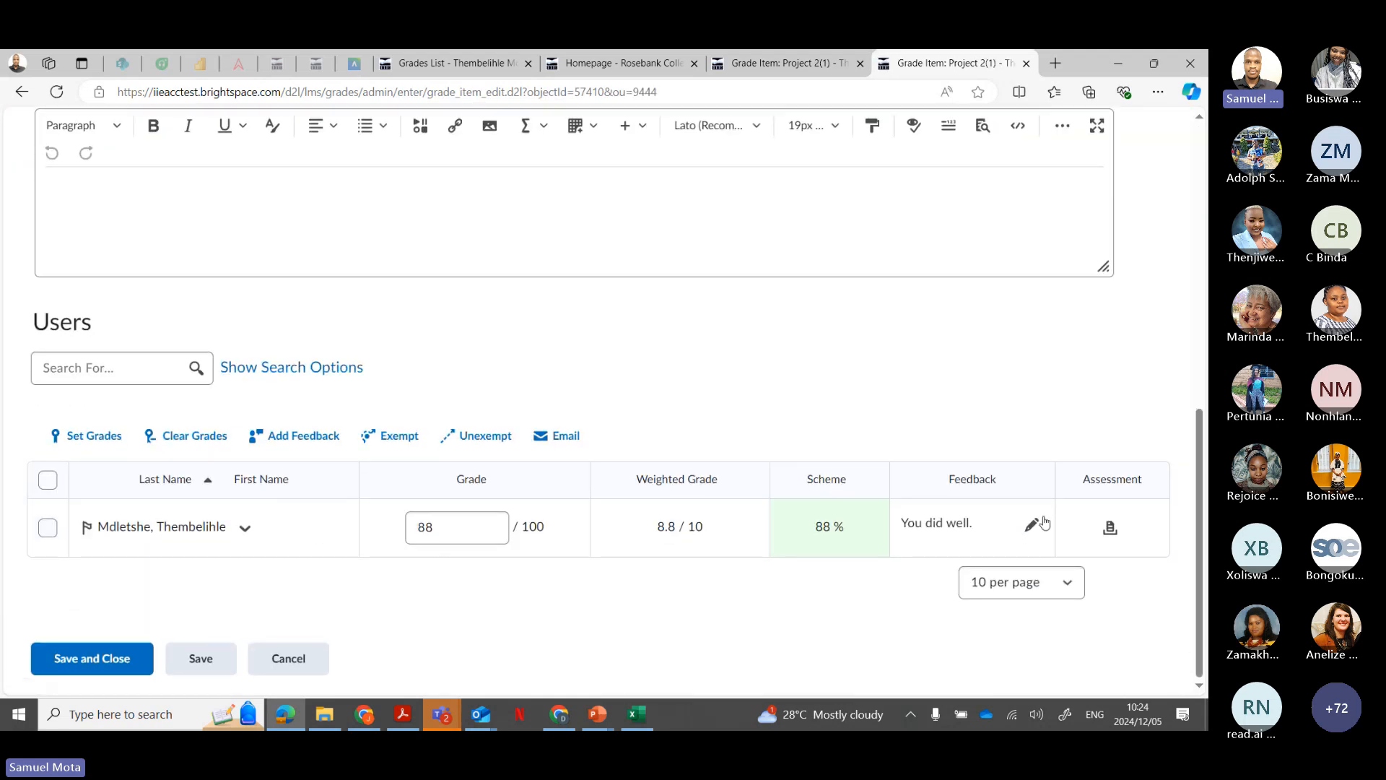
click(1110, 527)
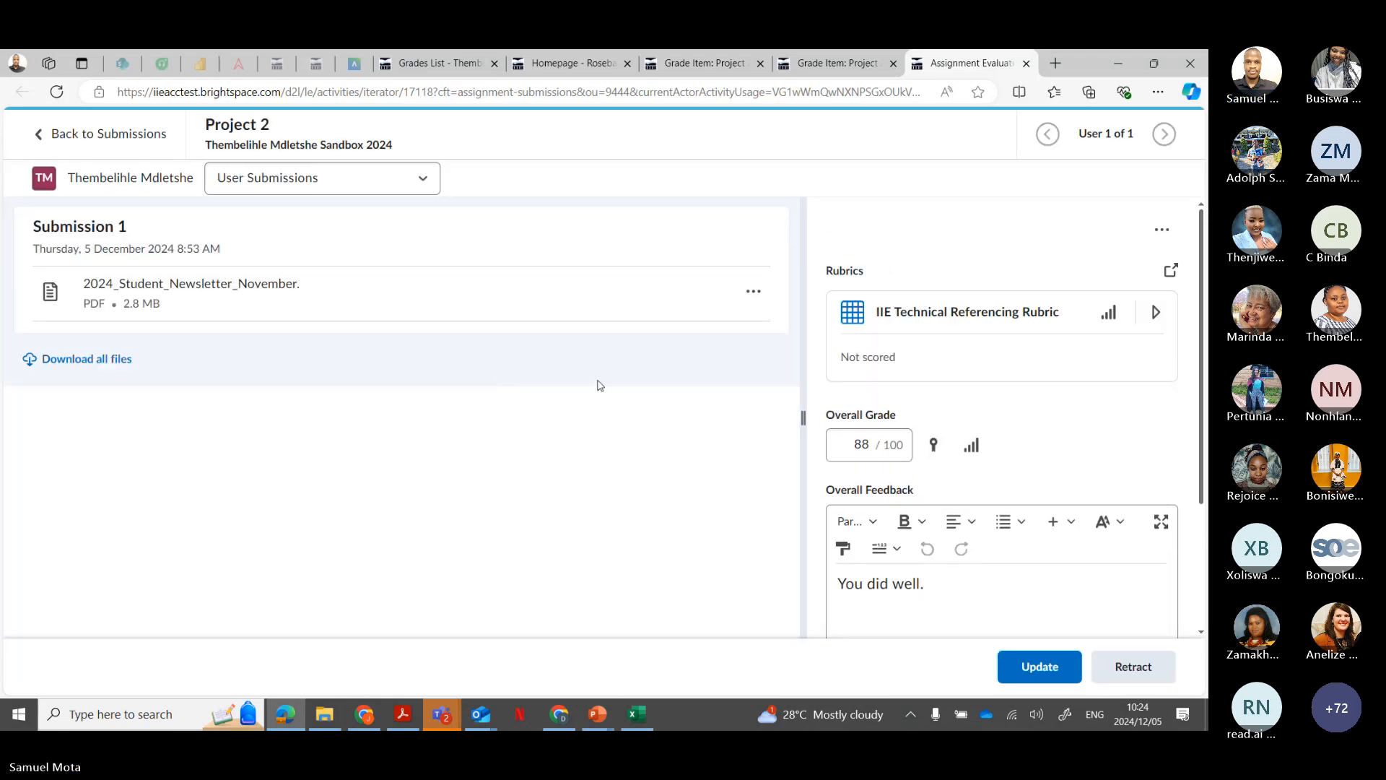
click(133, 296)
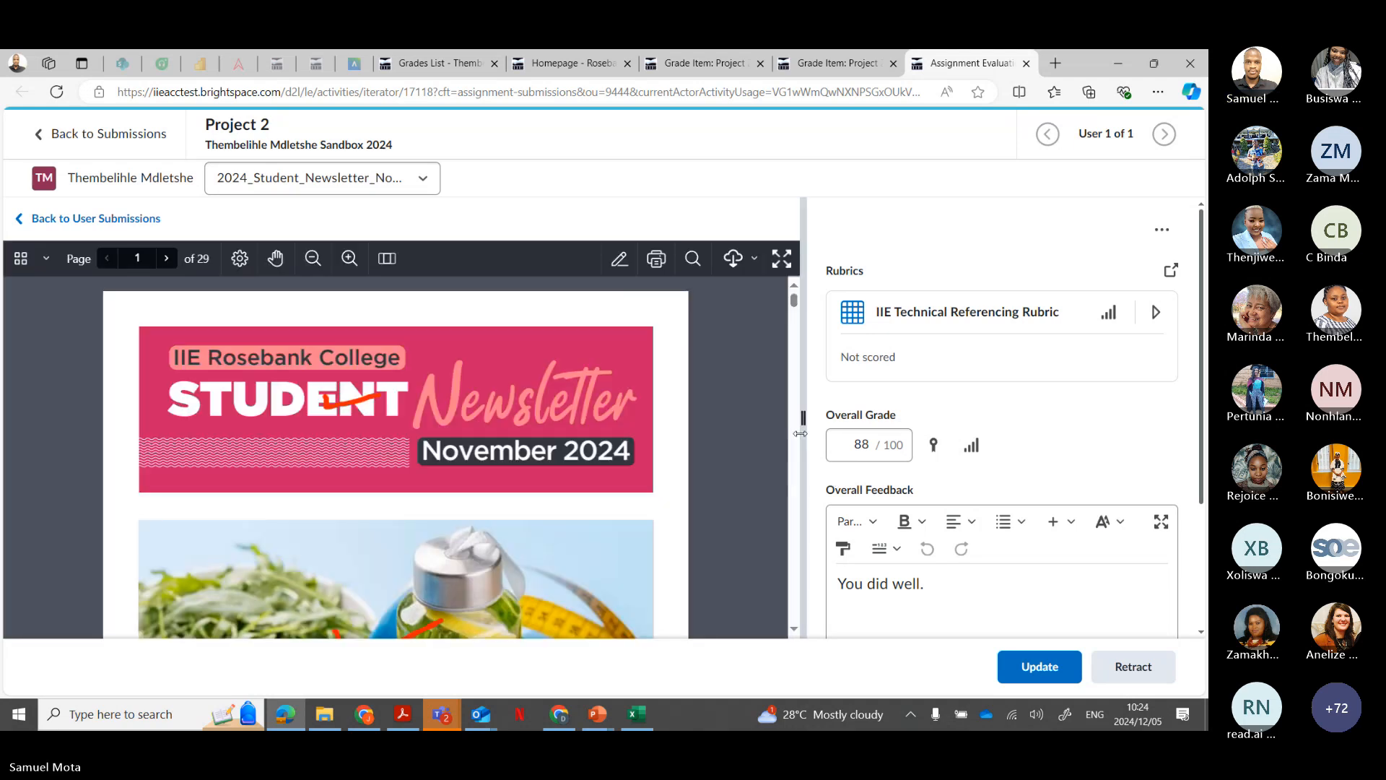
drag(804, 273, 1080, 292)
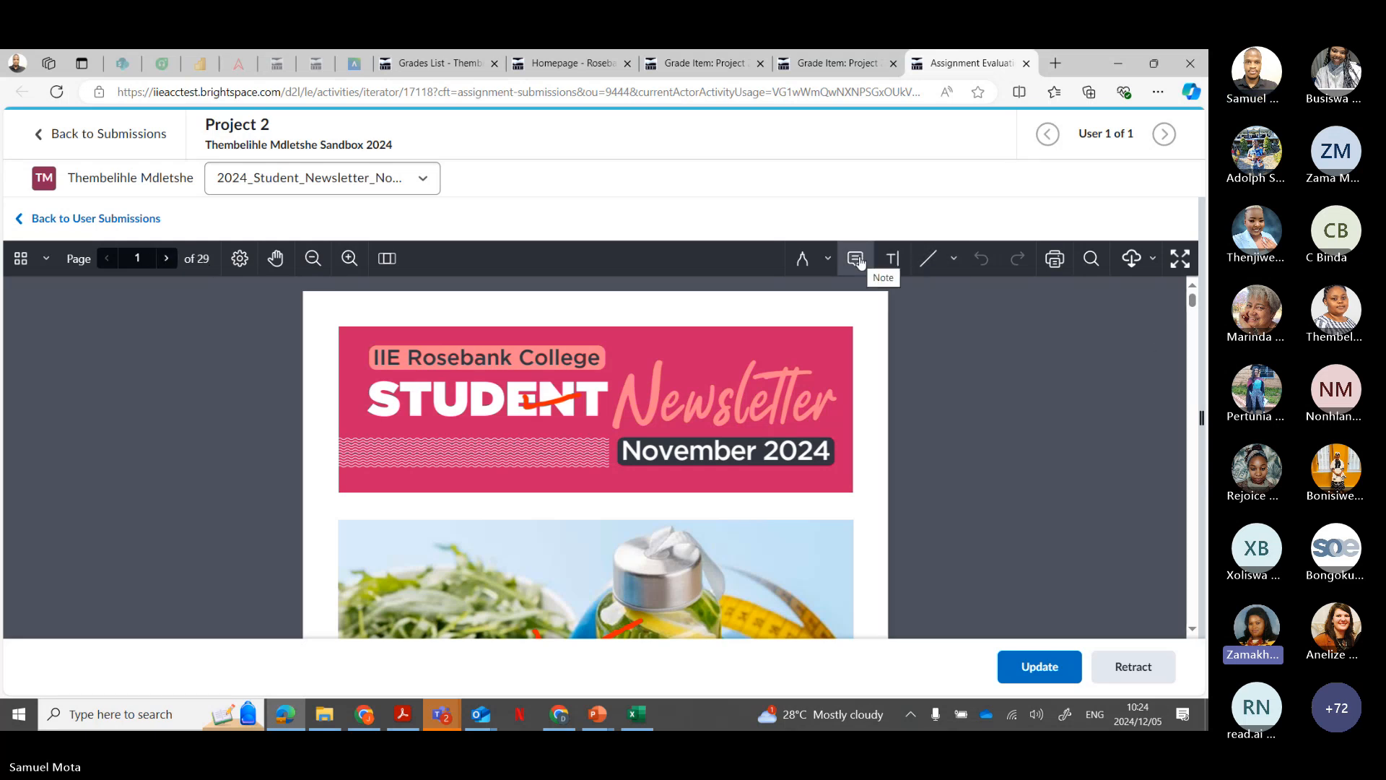
Step: Place a yellow check-mark note on the picture on the PDF's first page, and return to the submissions list discarding unsaved changes
scroll(842, 387, down, 2)
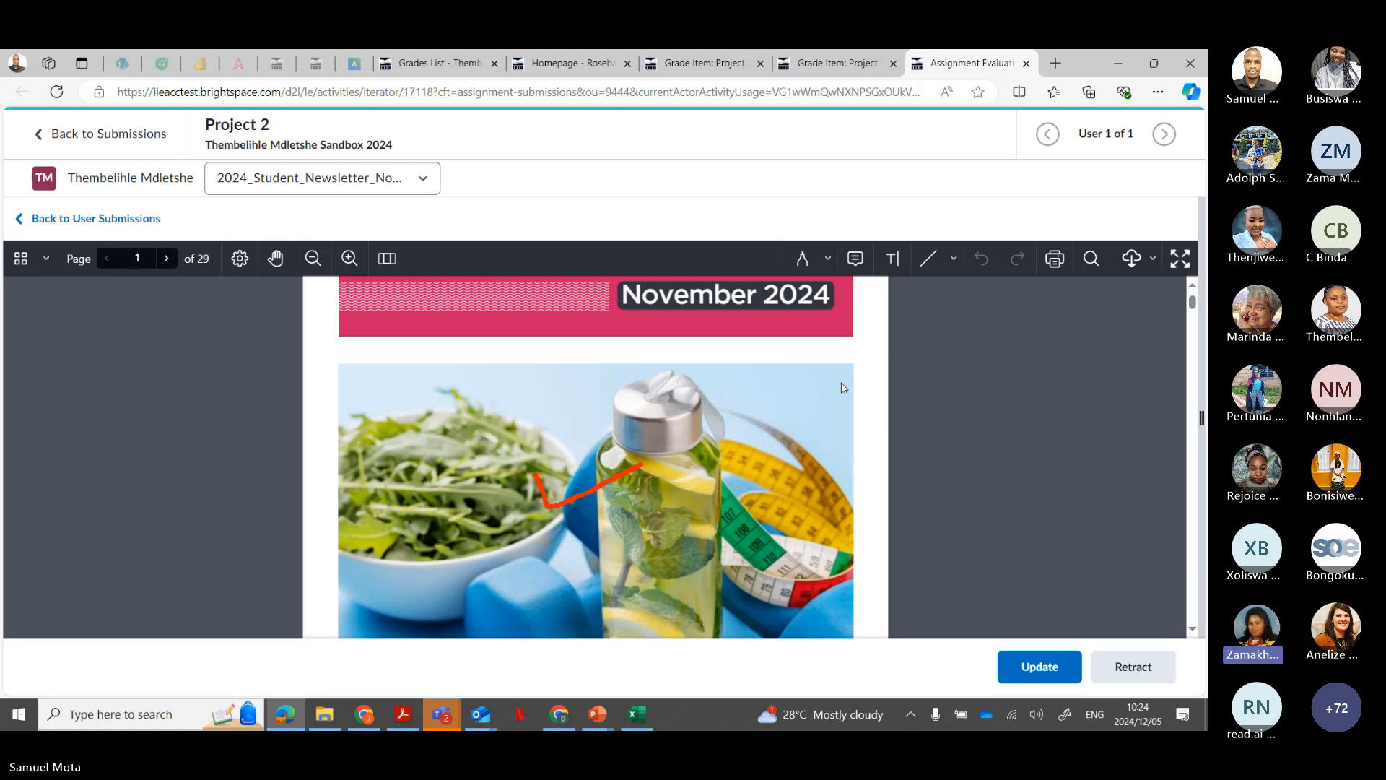
click(855, 260)
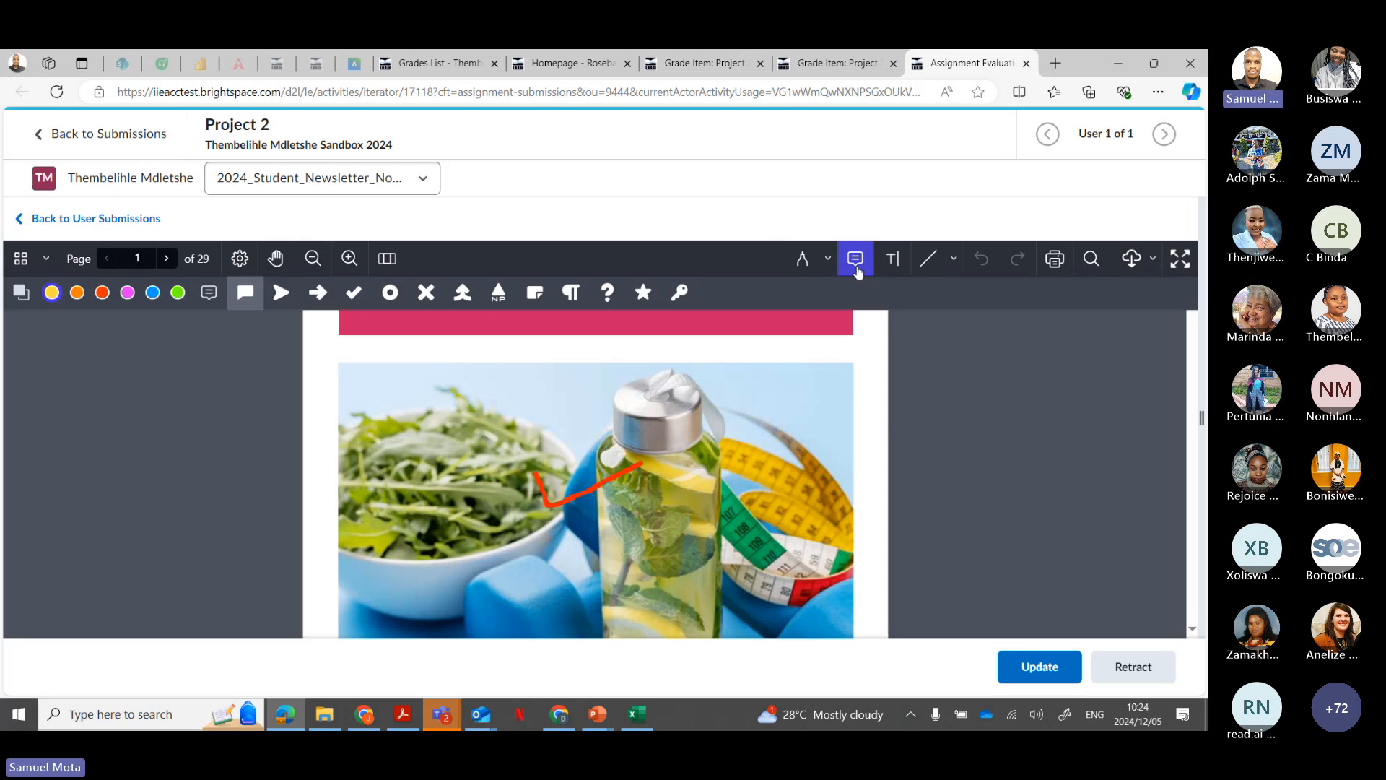
click(360, 296)
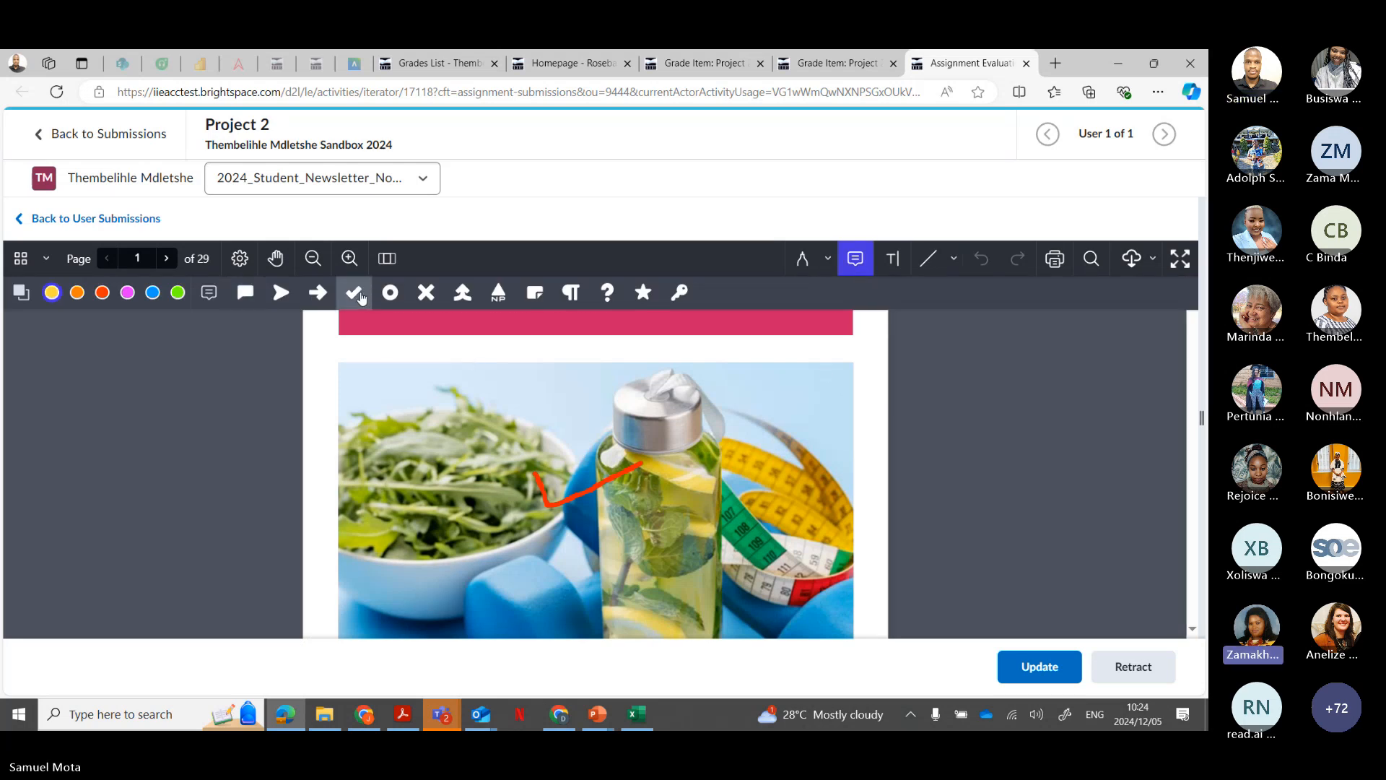
click(548, 379)
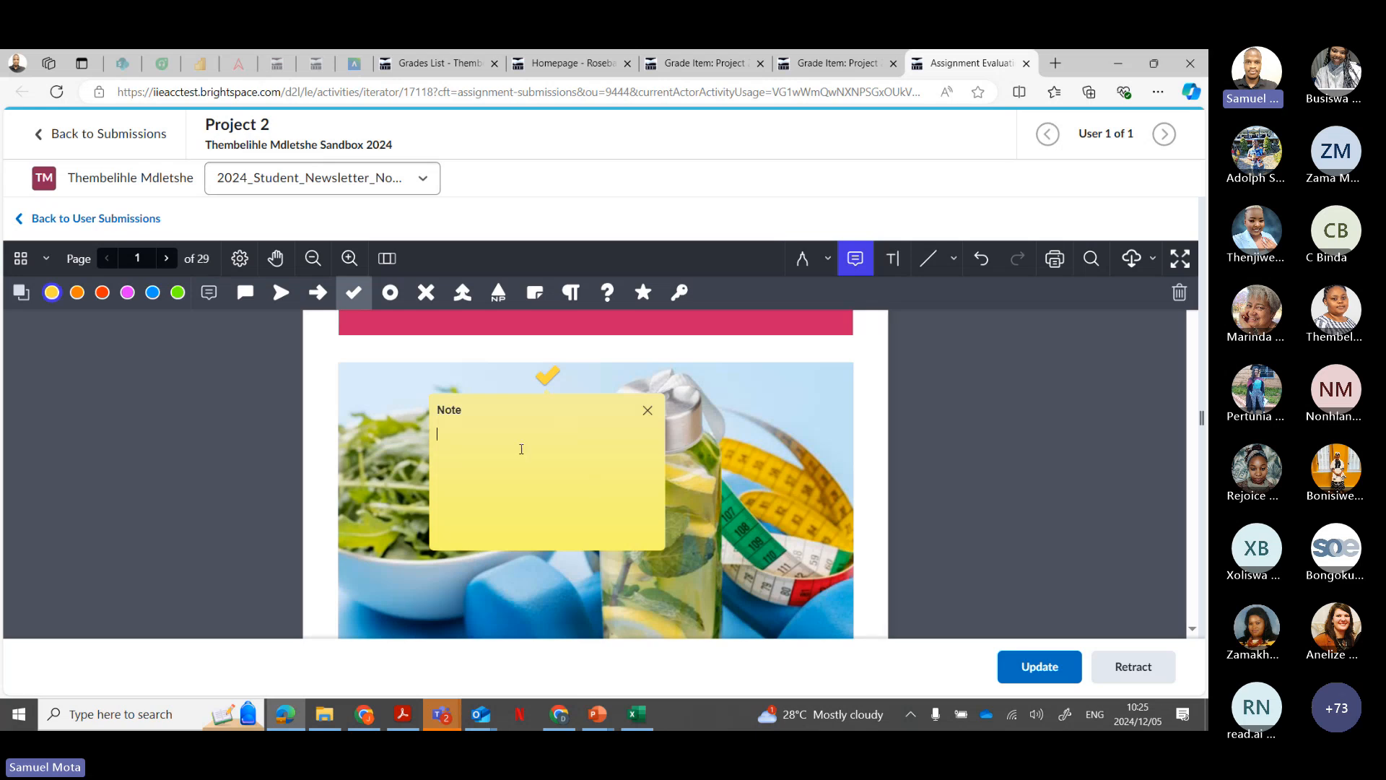
click(108, 134)
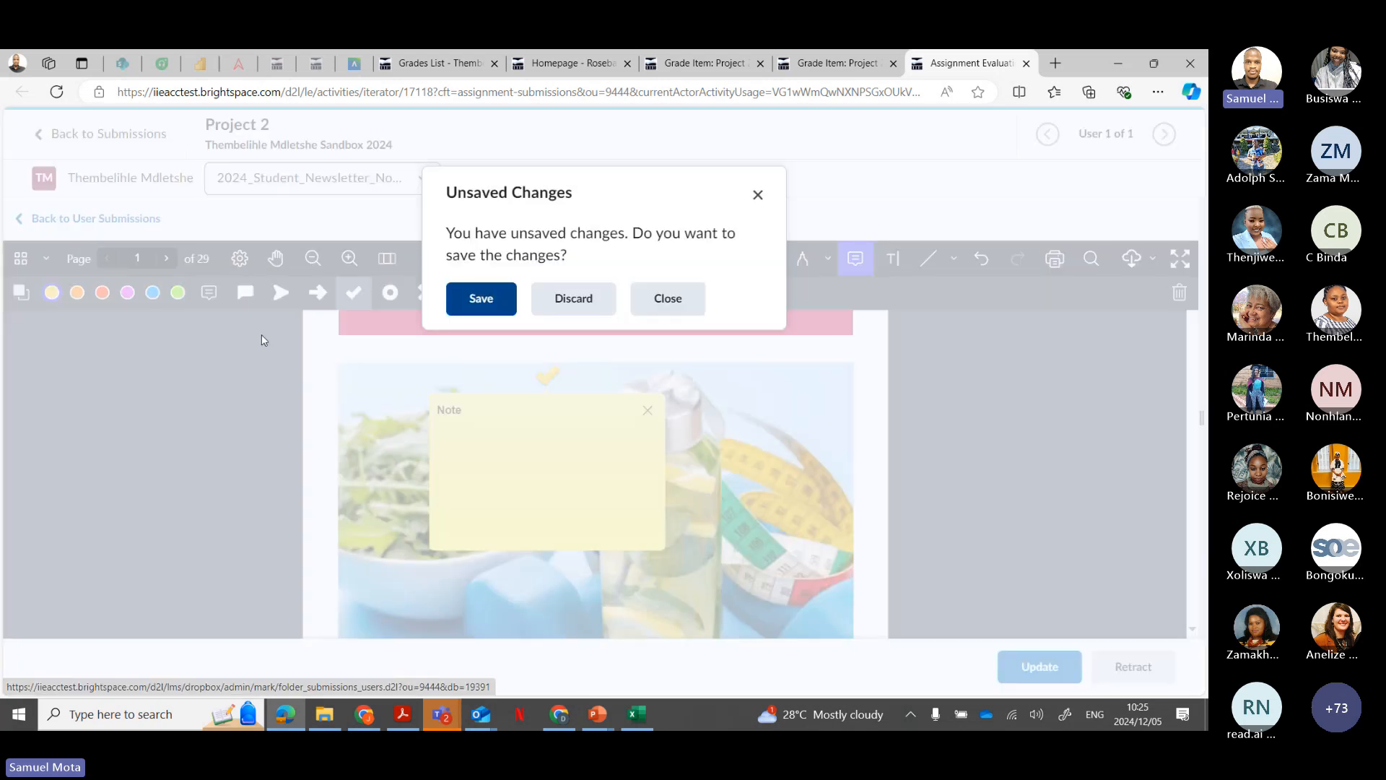
click(569, 299)
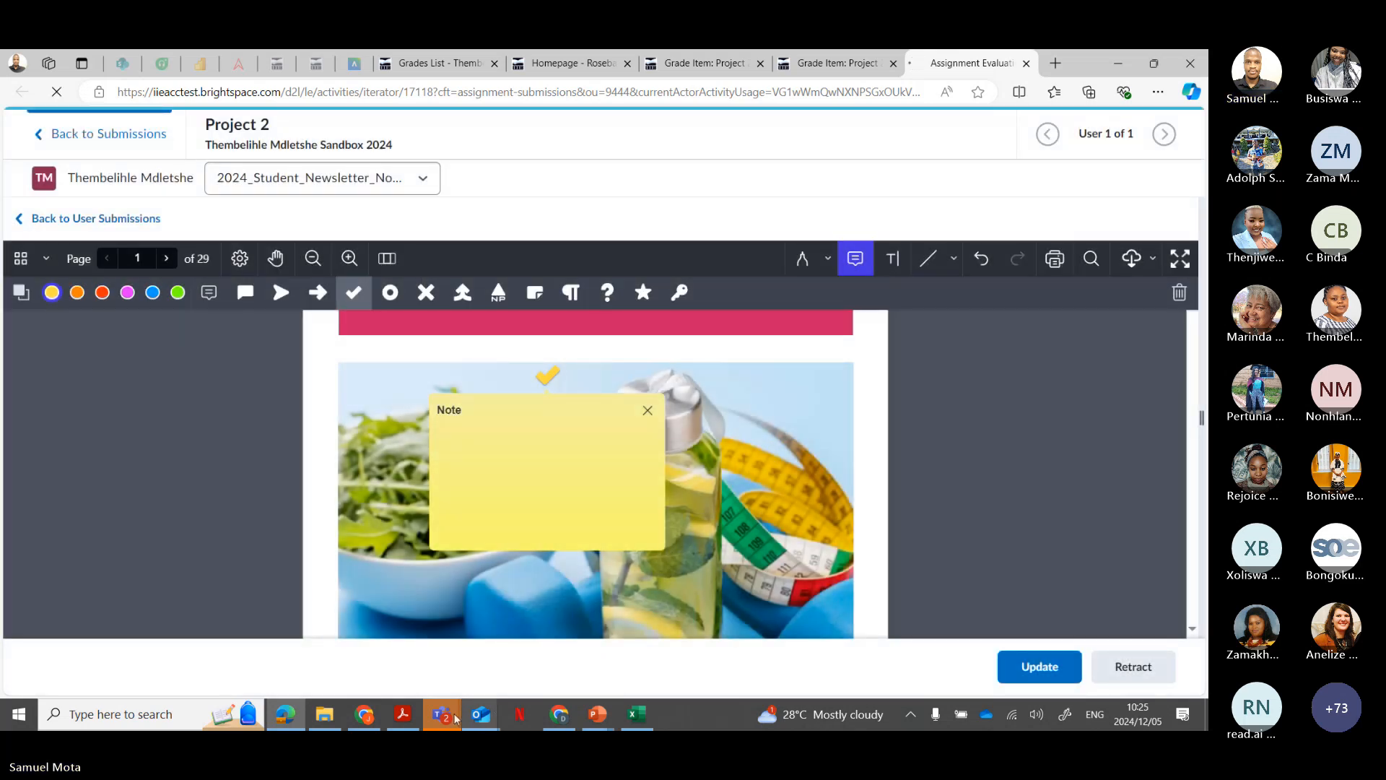
Step: Switch to the Microsoft Teams meeting window, mute the microphone, and add a laughing reaction to the "You got 18/100" chat message
mouse_move(441, 714)
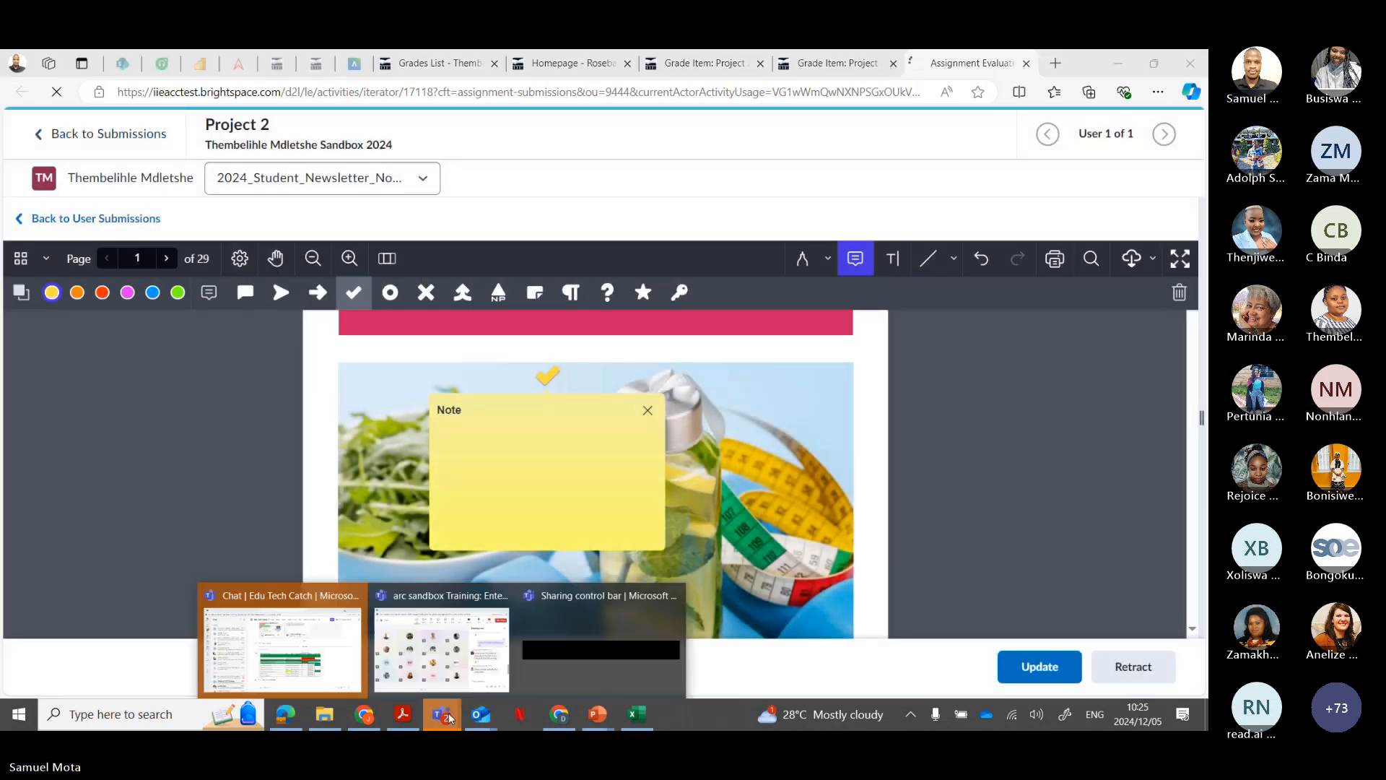
click(435, 670)
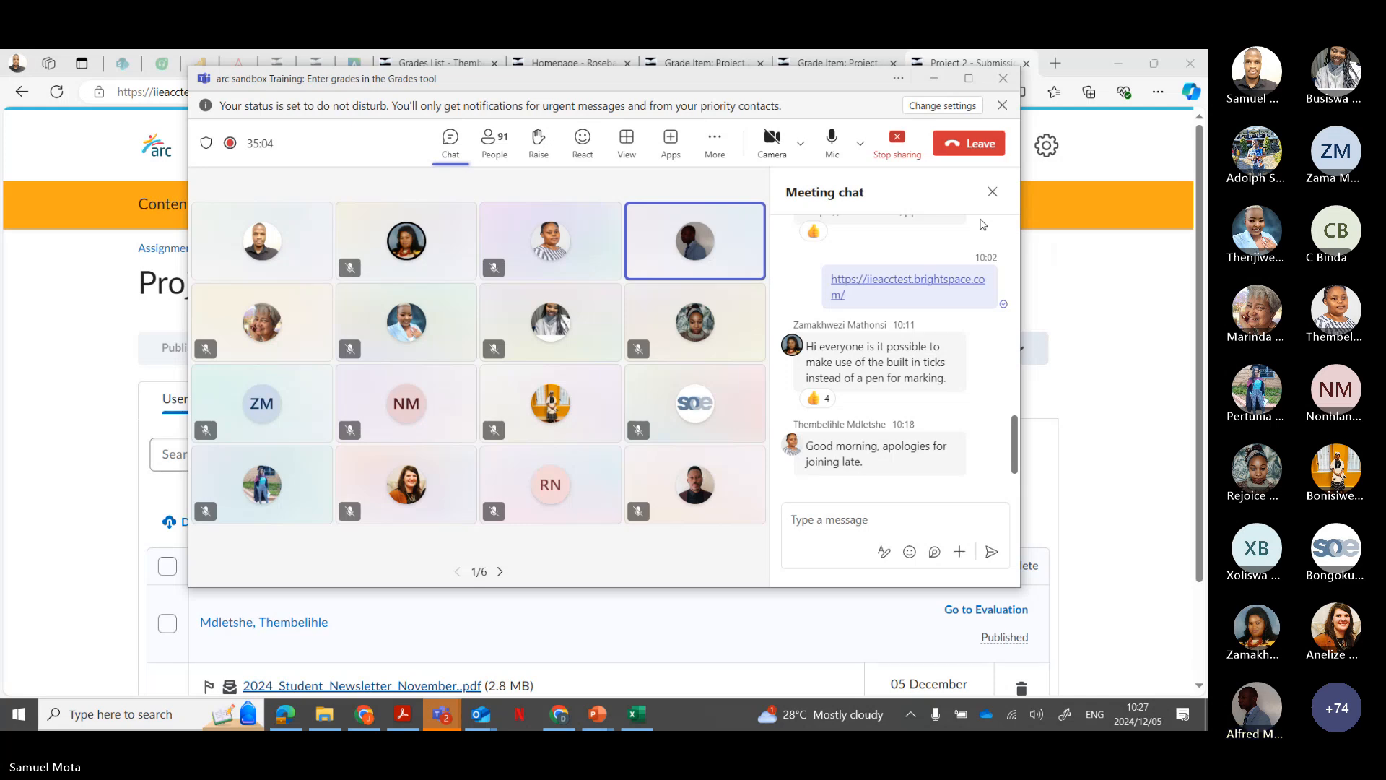
mouse_move(886, 394)
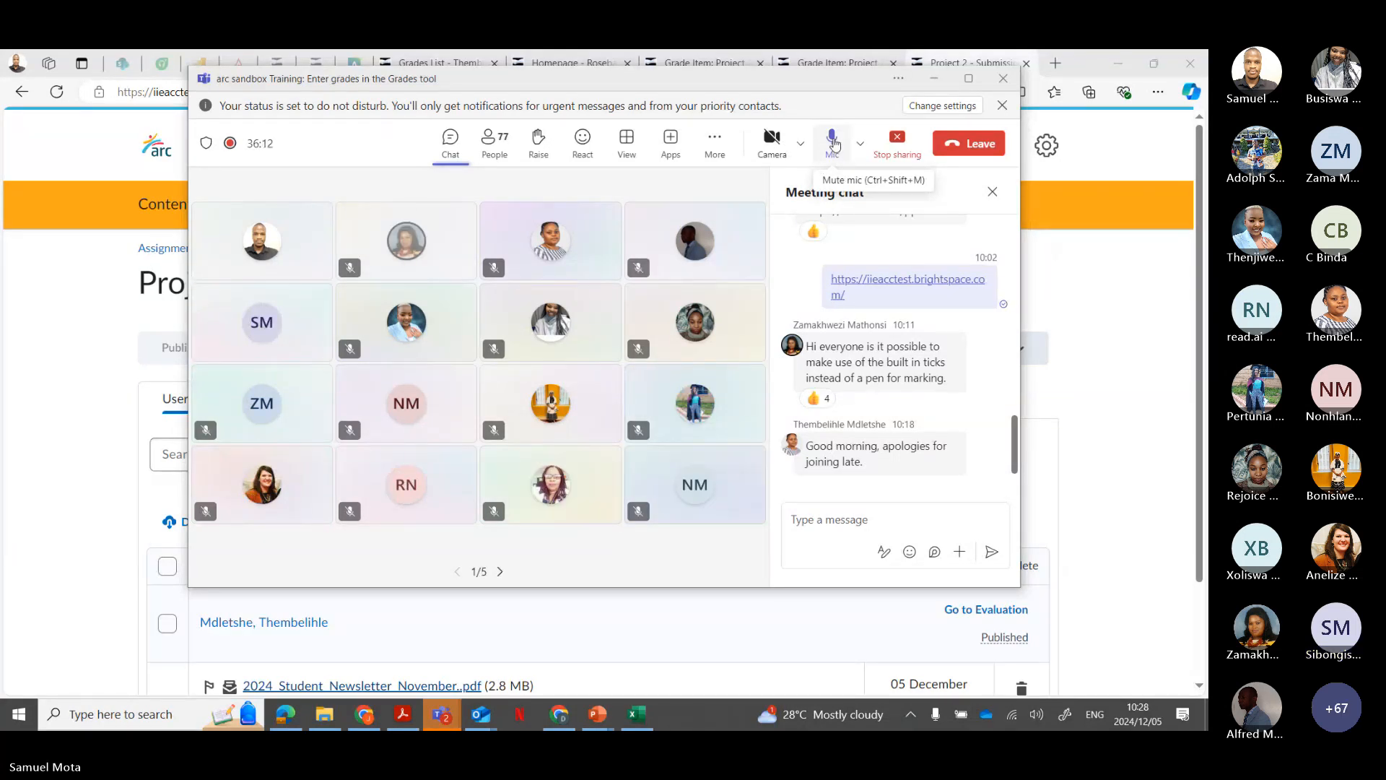
click(833, 144)
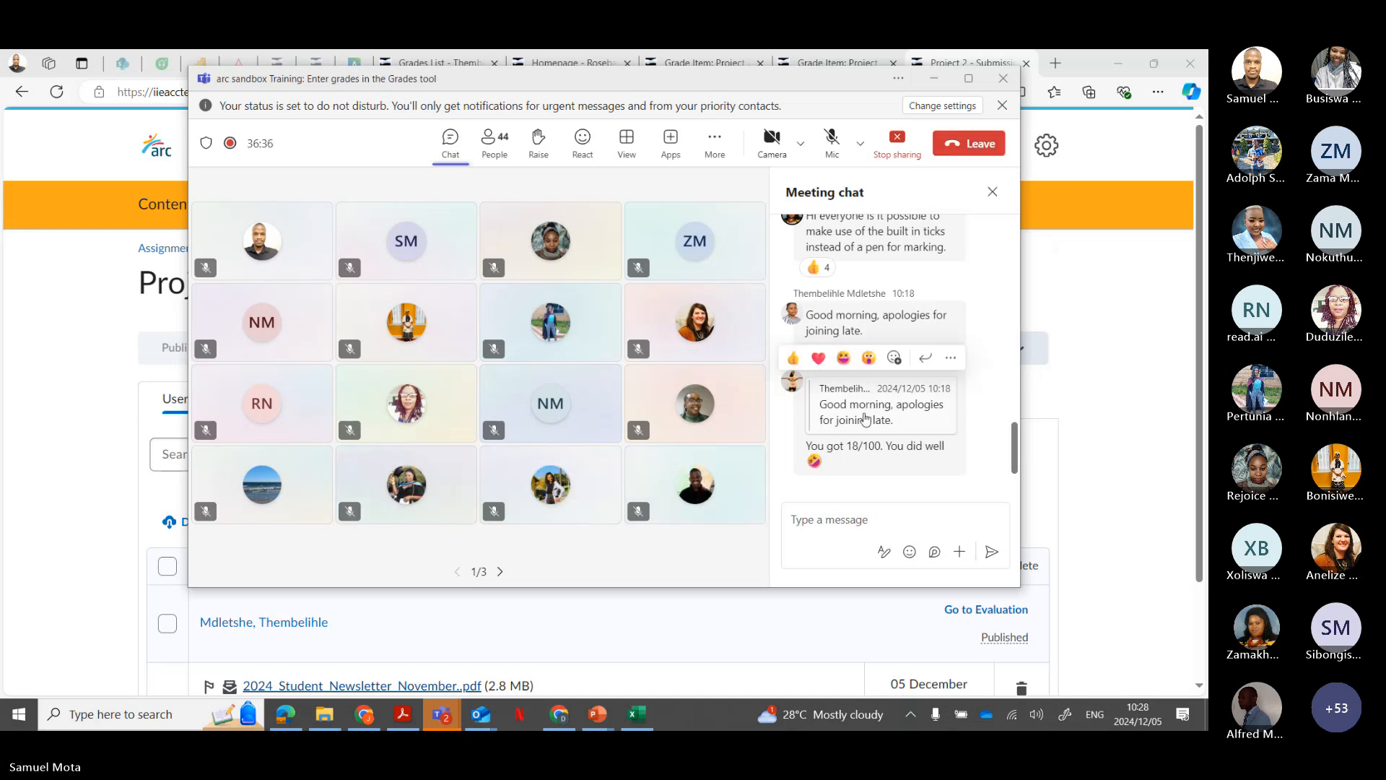
click(845, 358)
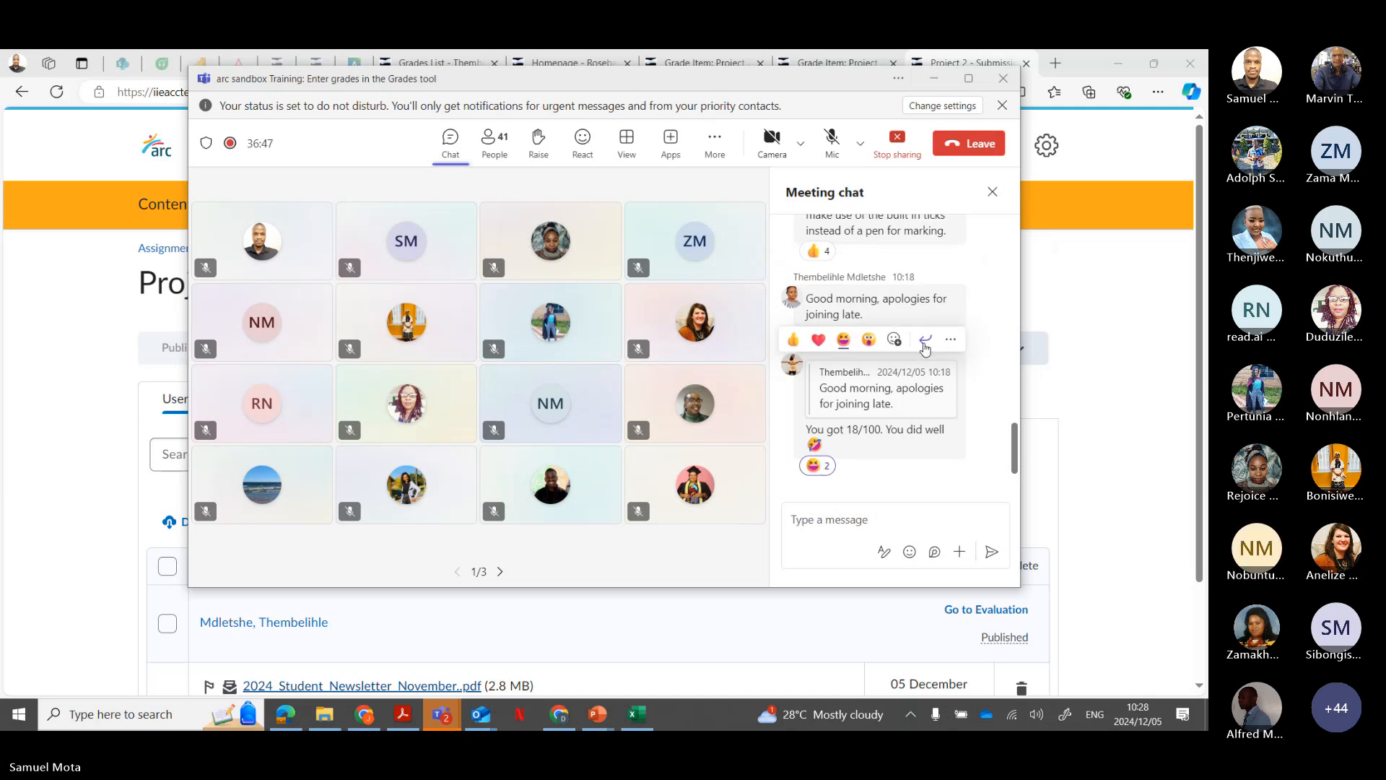
Step: Start a reply to the "You got 18/100. You did well" chat message with the text "But it was"
click(924, 341)
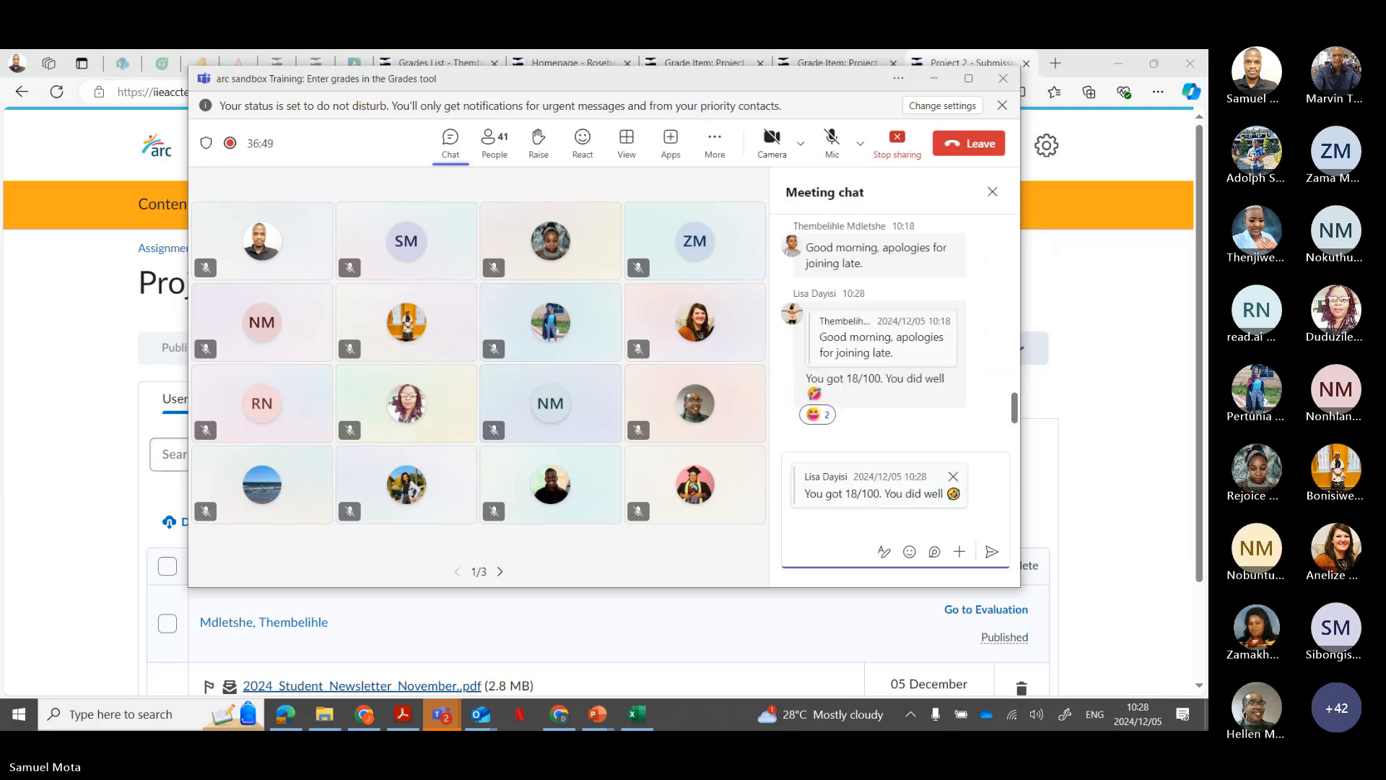
text(Bu)
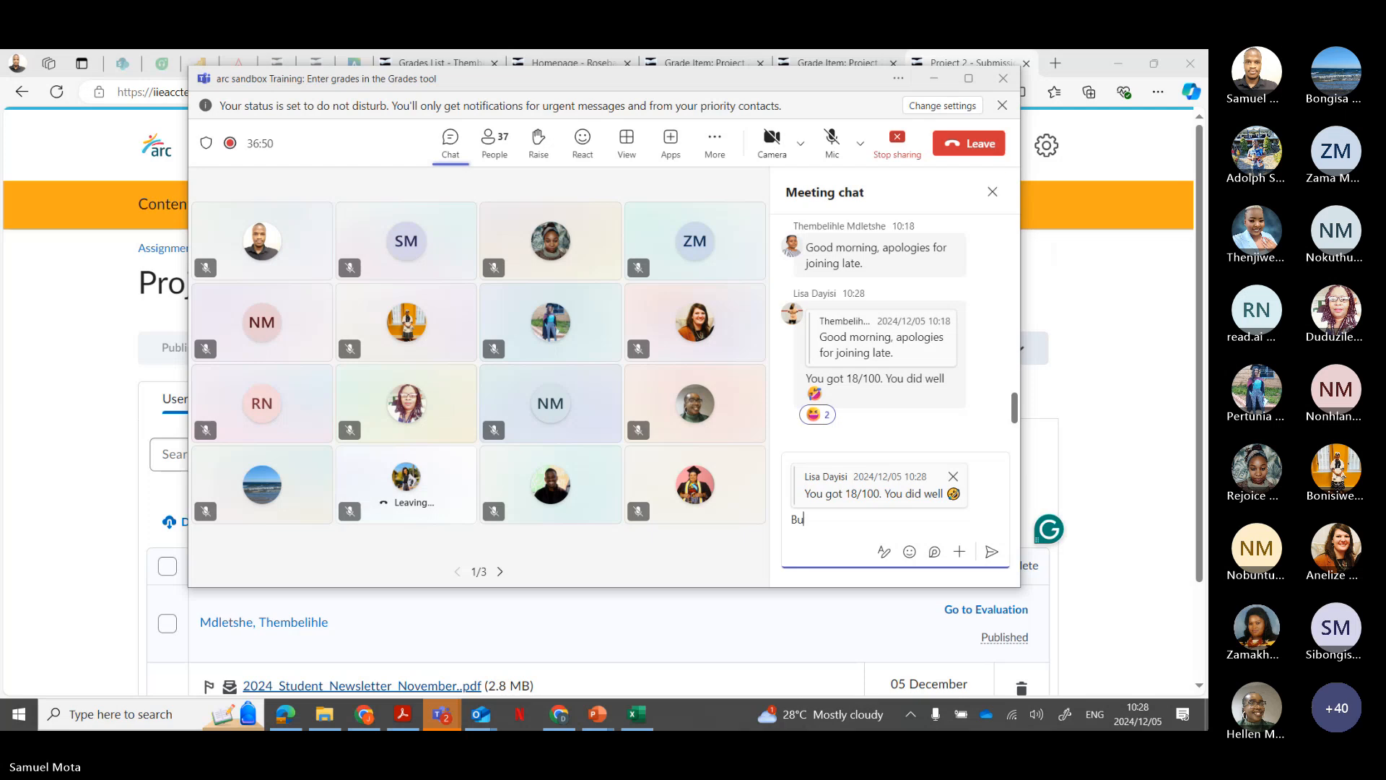
text(t u)
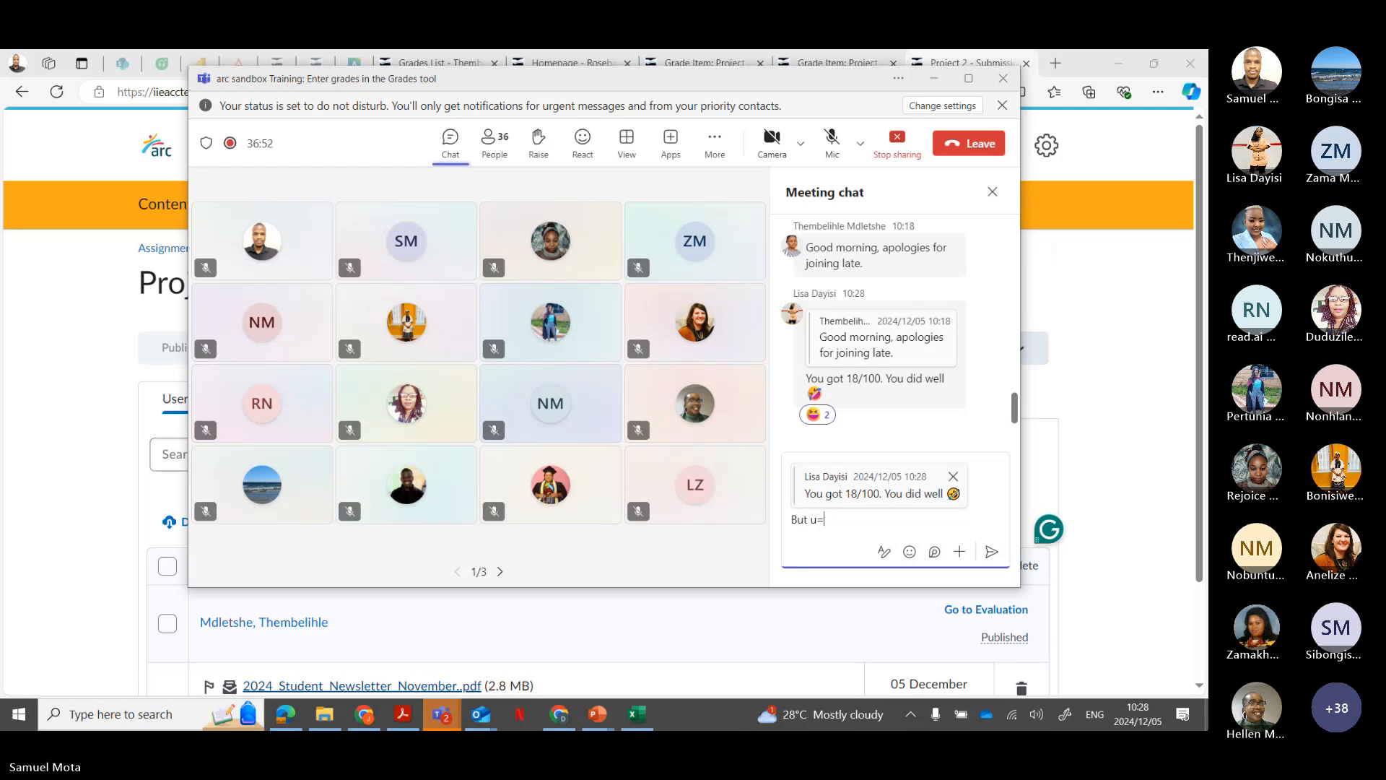
key(BackSpace)
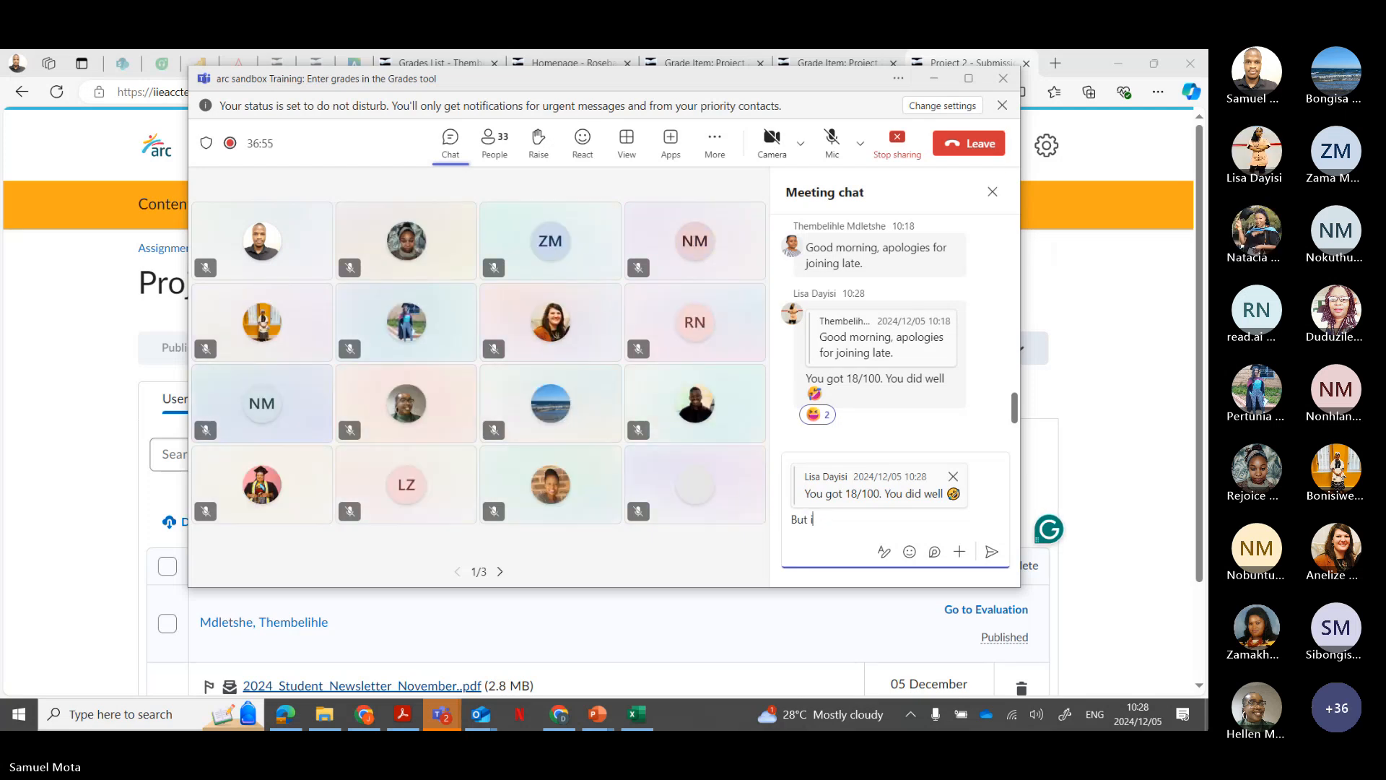
text(it was)
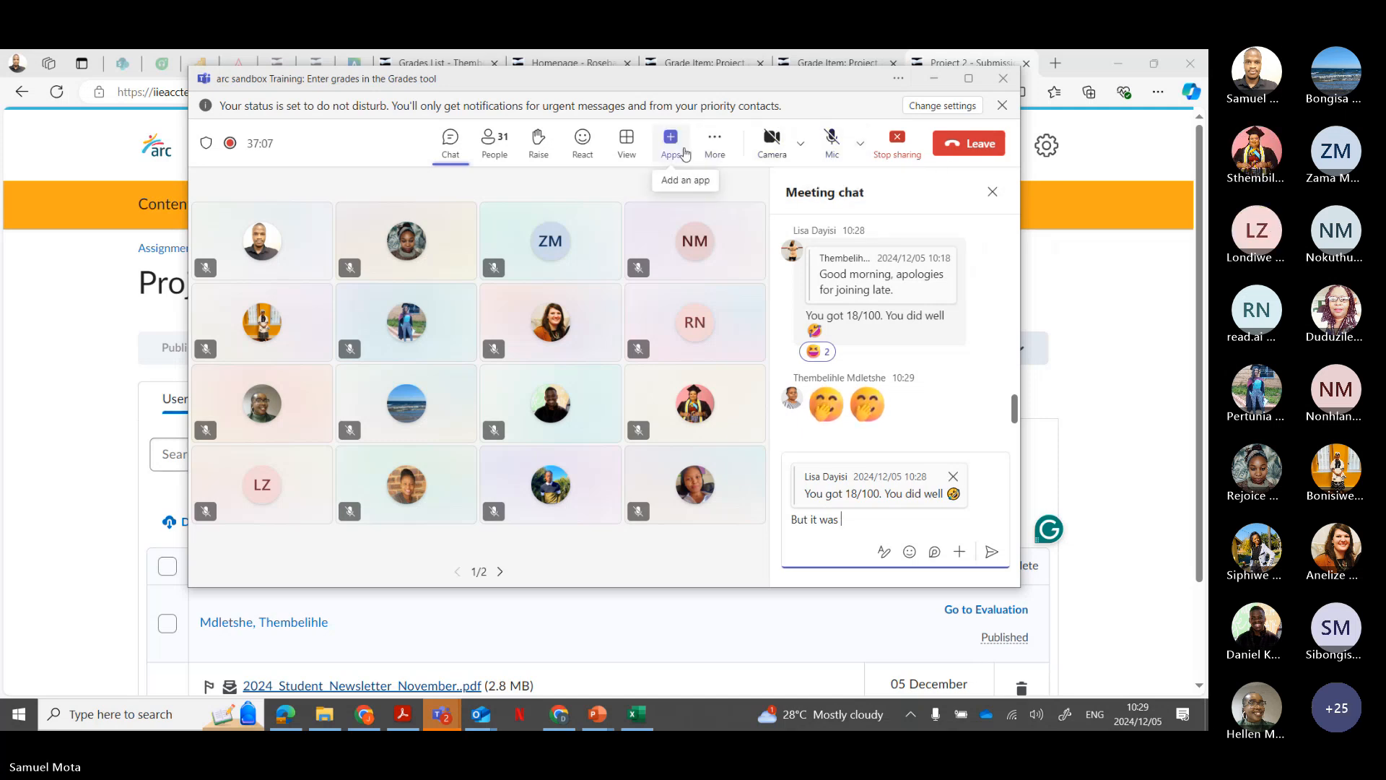
Step: Stop the meeting's transcription while leaving the recording running
click(718, 147)
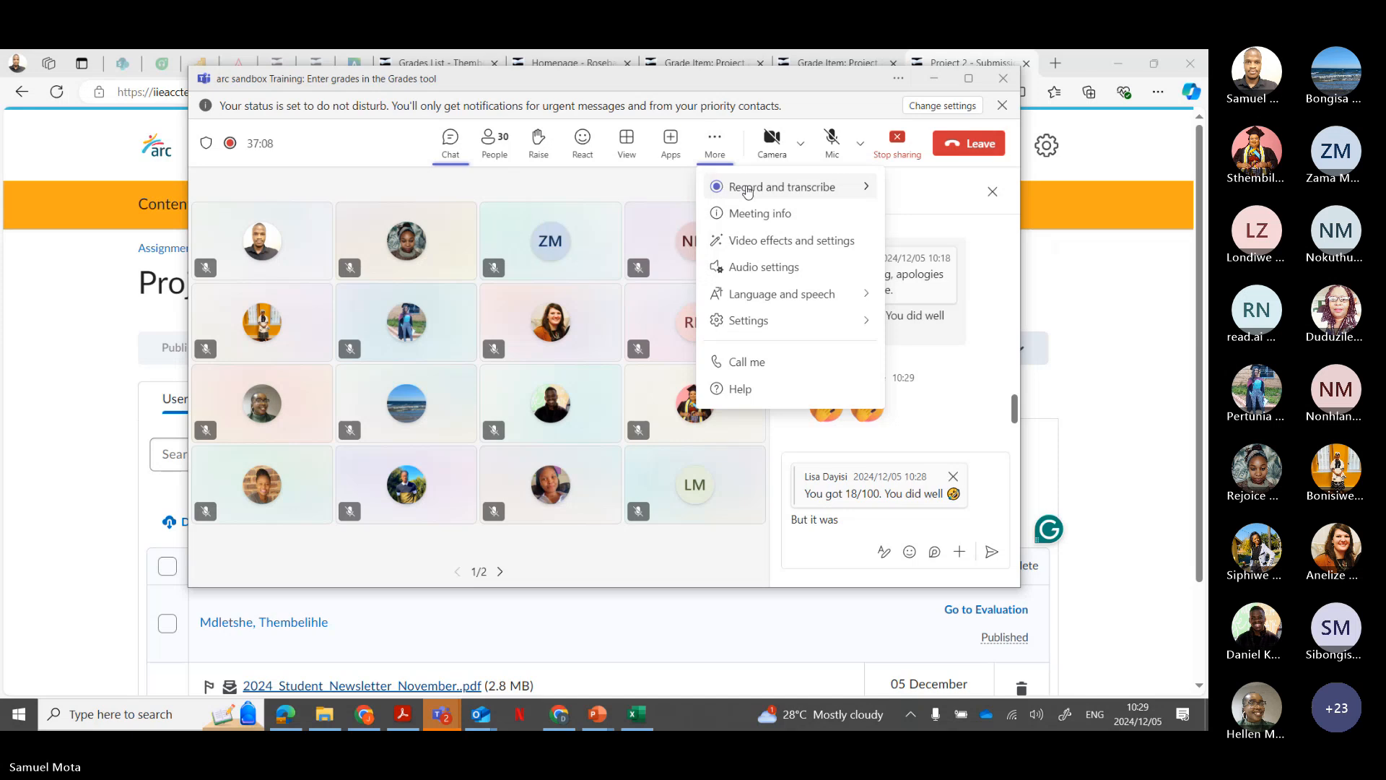
mouse_move(724, 190)
click(613, 222)
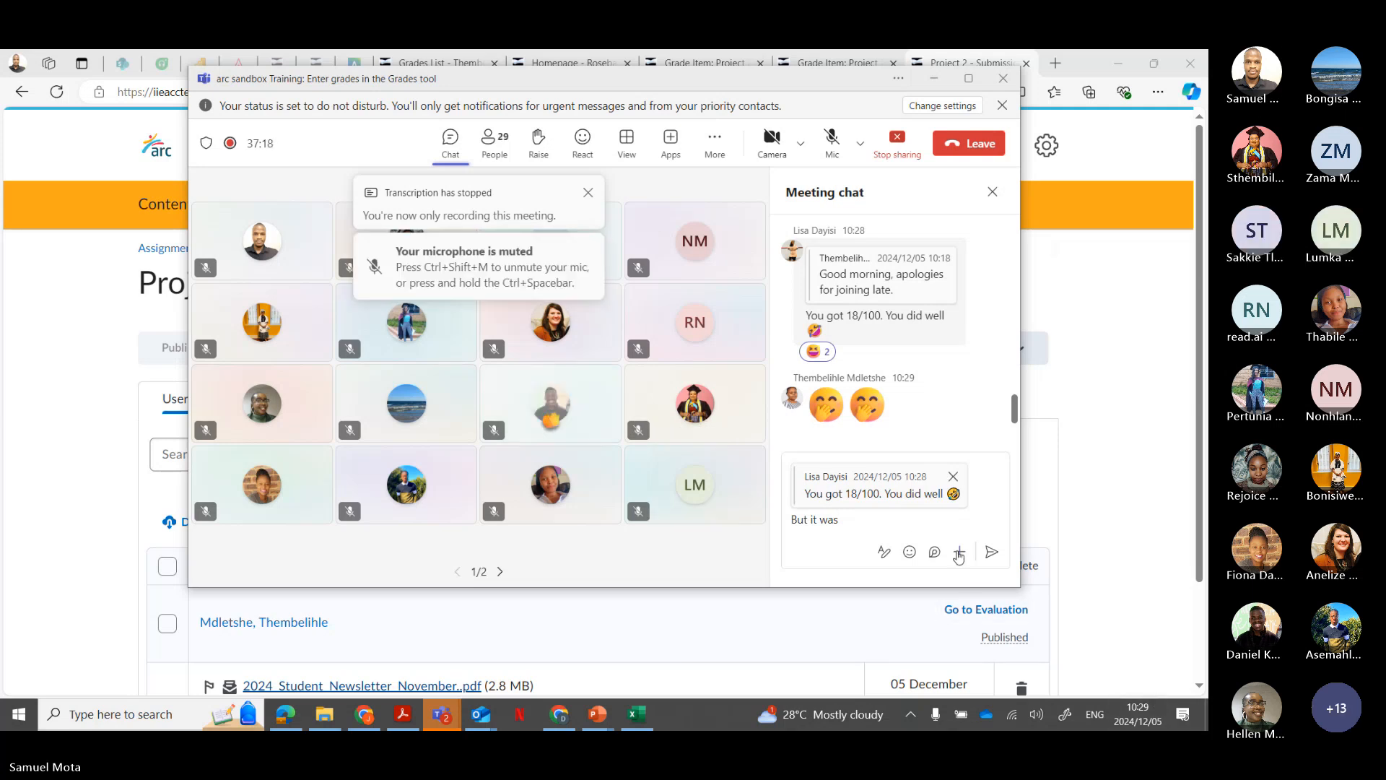
Step: Complete the chat reply with "moderated and she got 80" and send it
click(908, 522)
text(moderated an)
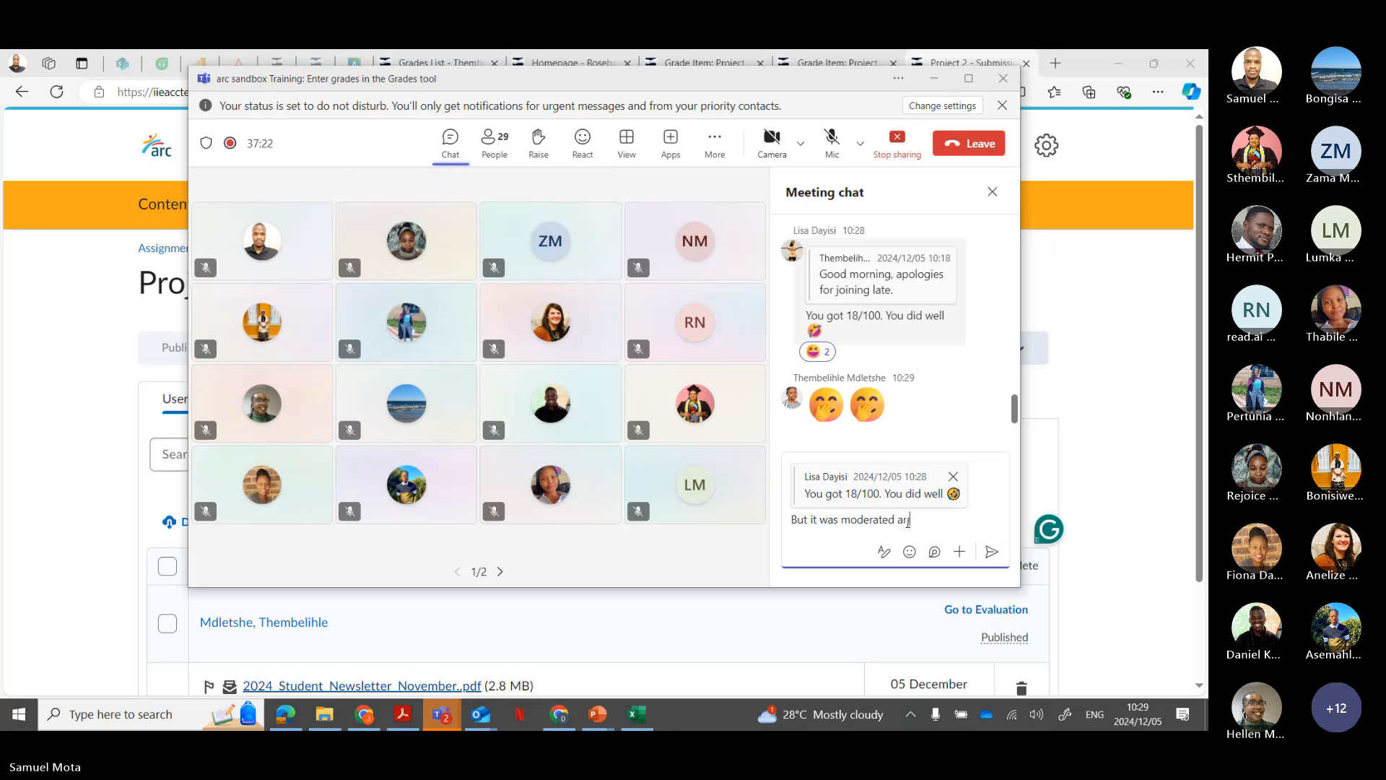
text(d she got 80)
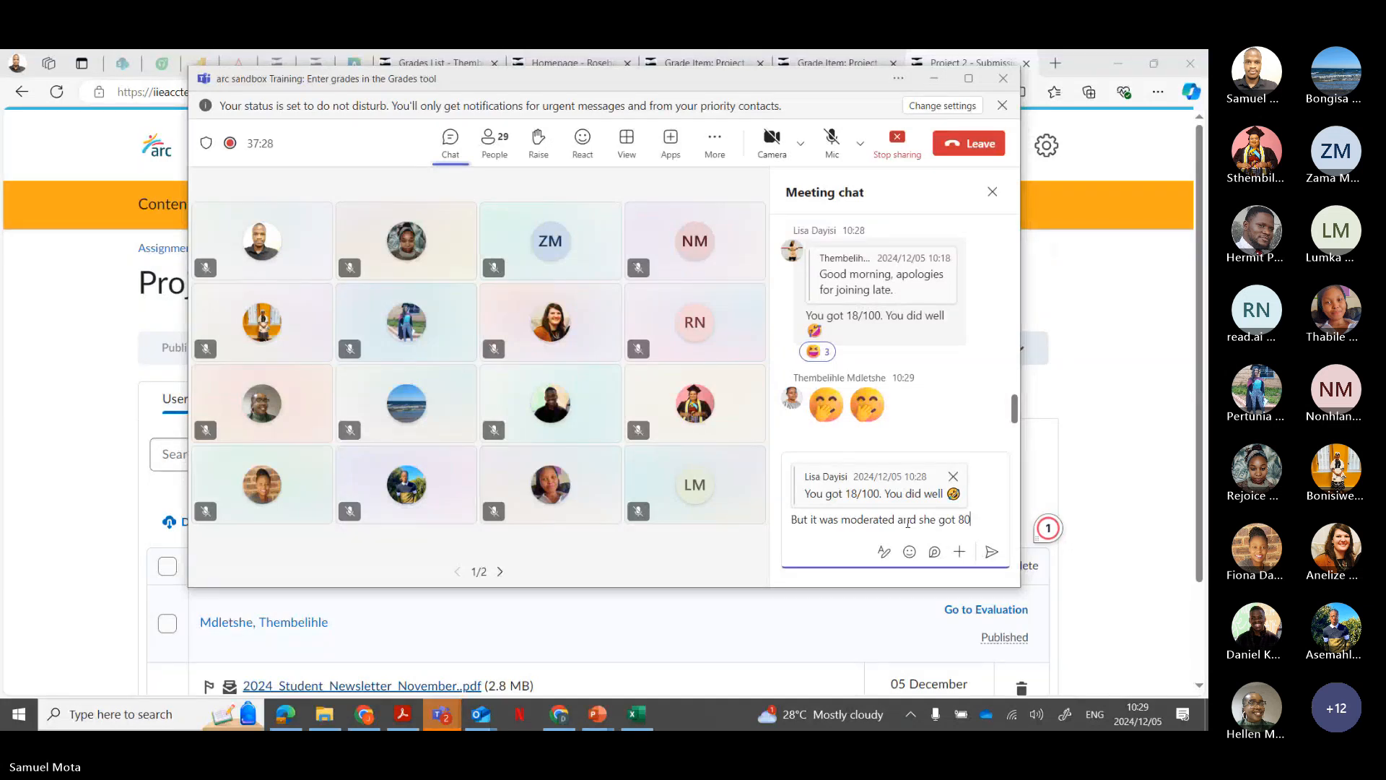
key(Return)
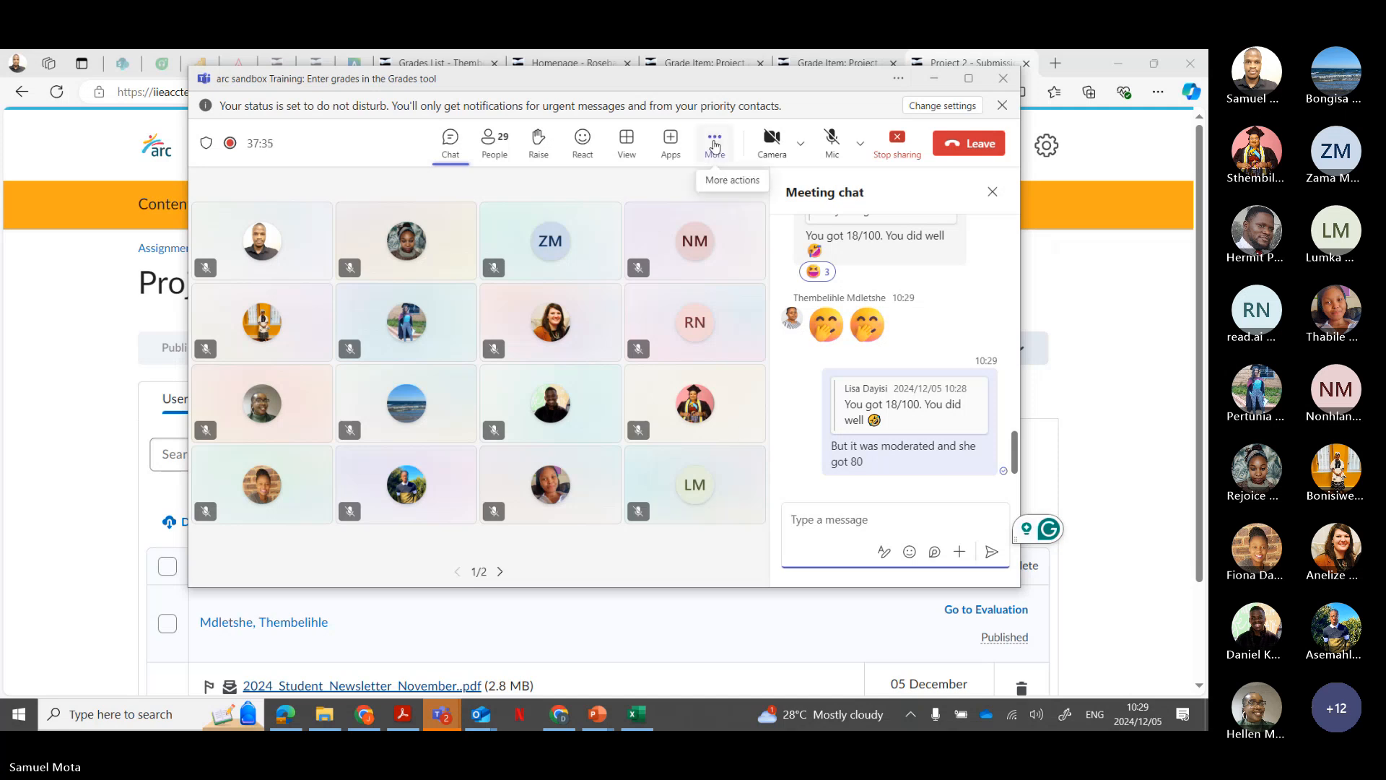
click(714, 146)
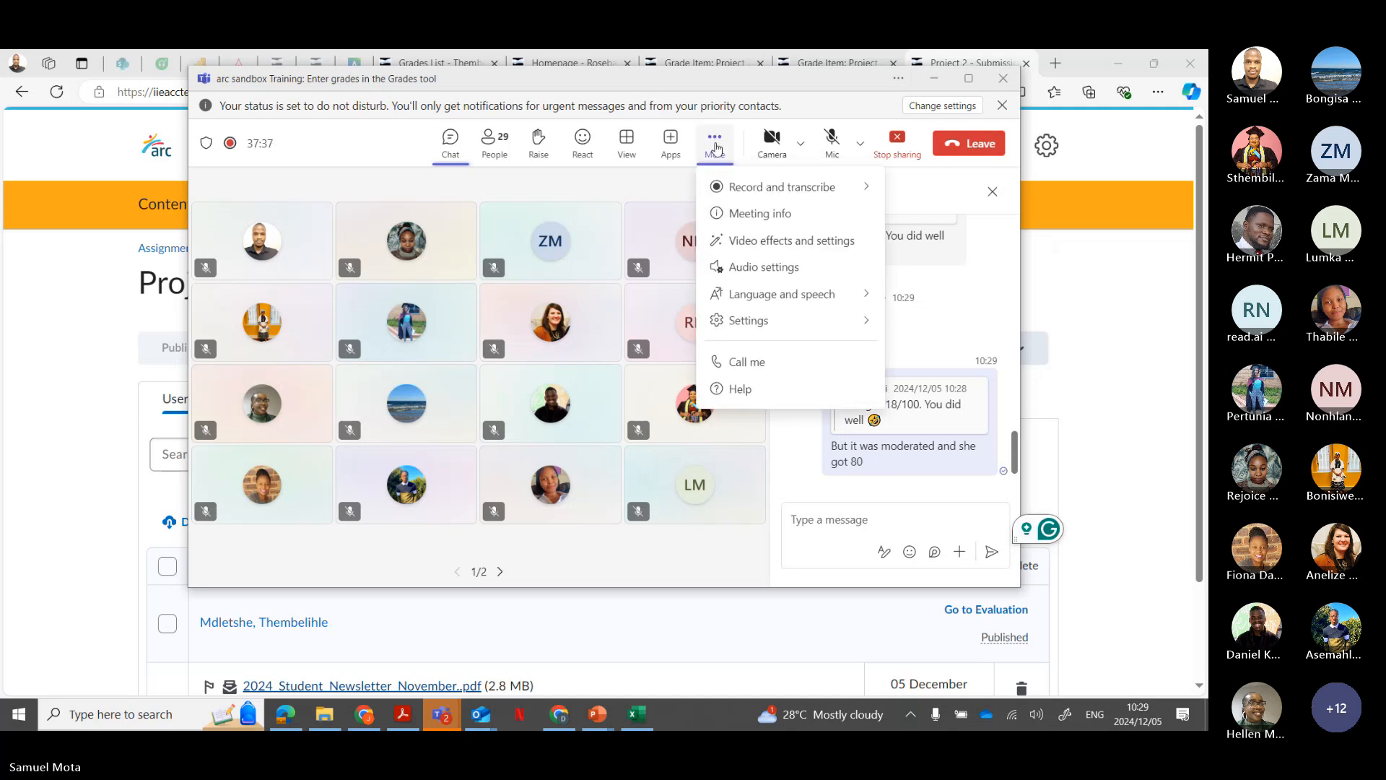
click(373, 150)
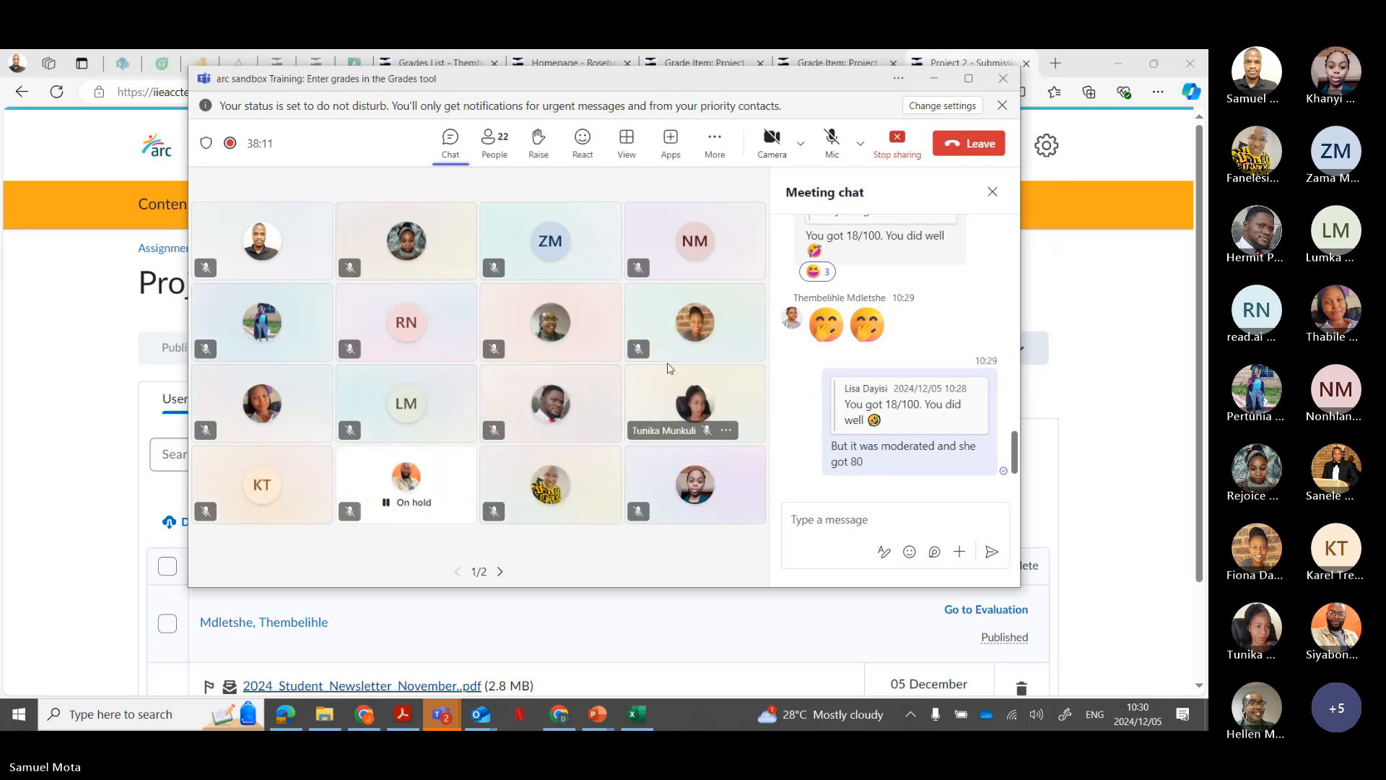
Step: Leave the Teams meeting
click(974, 154)
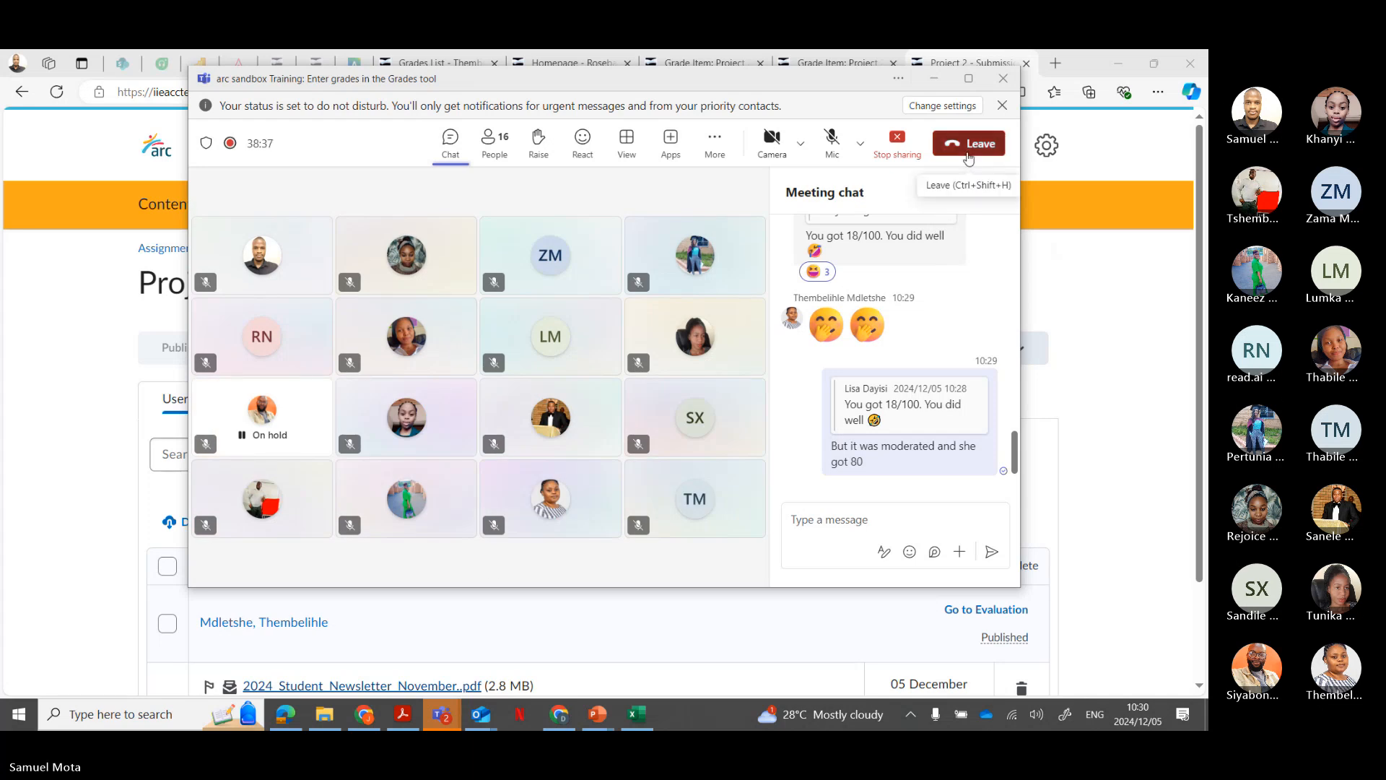
click(968, 144)
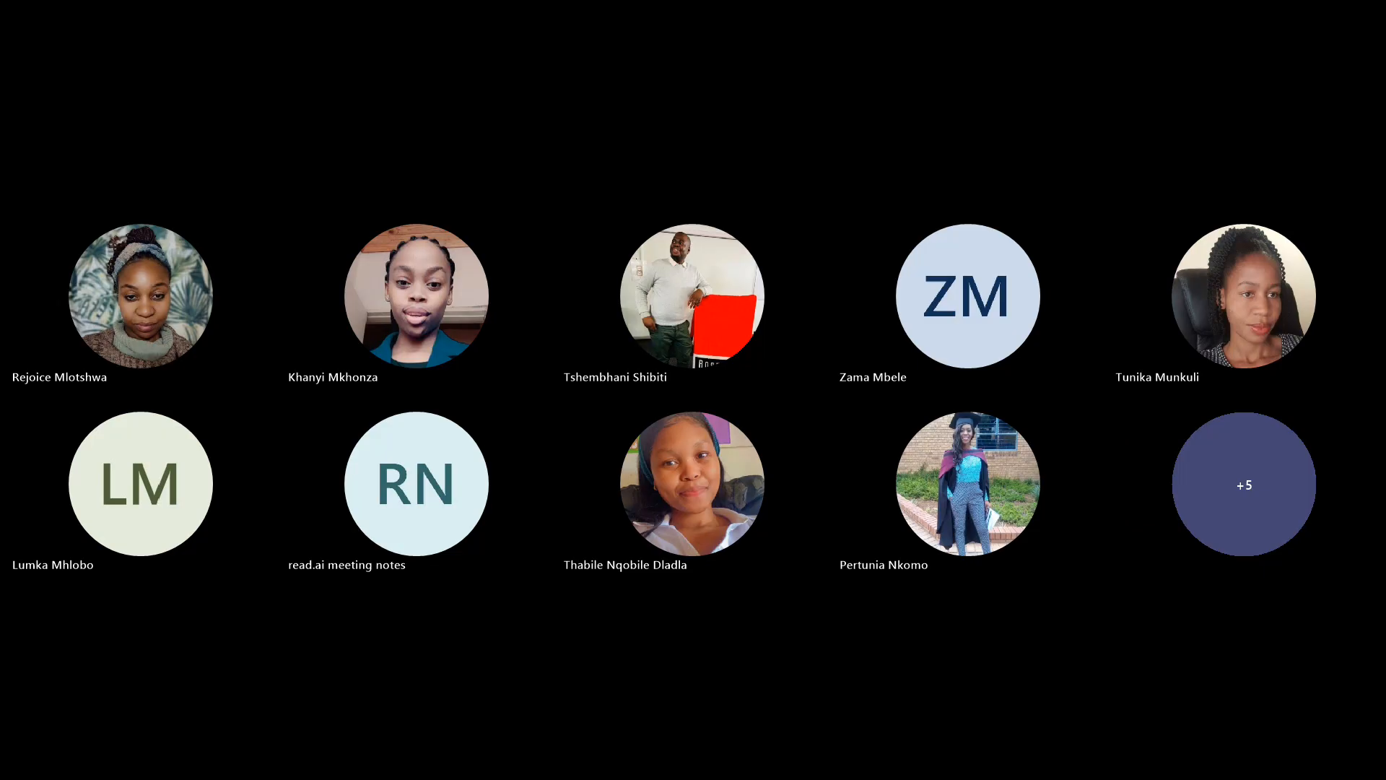